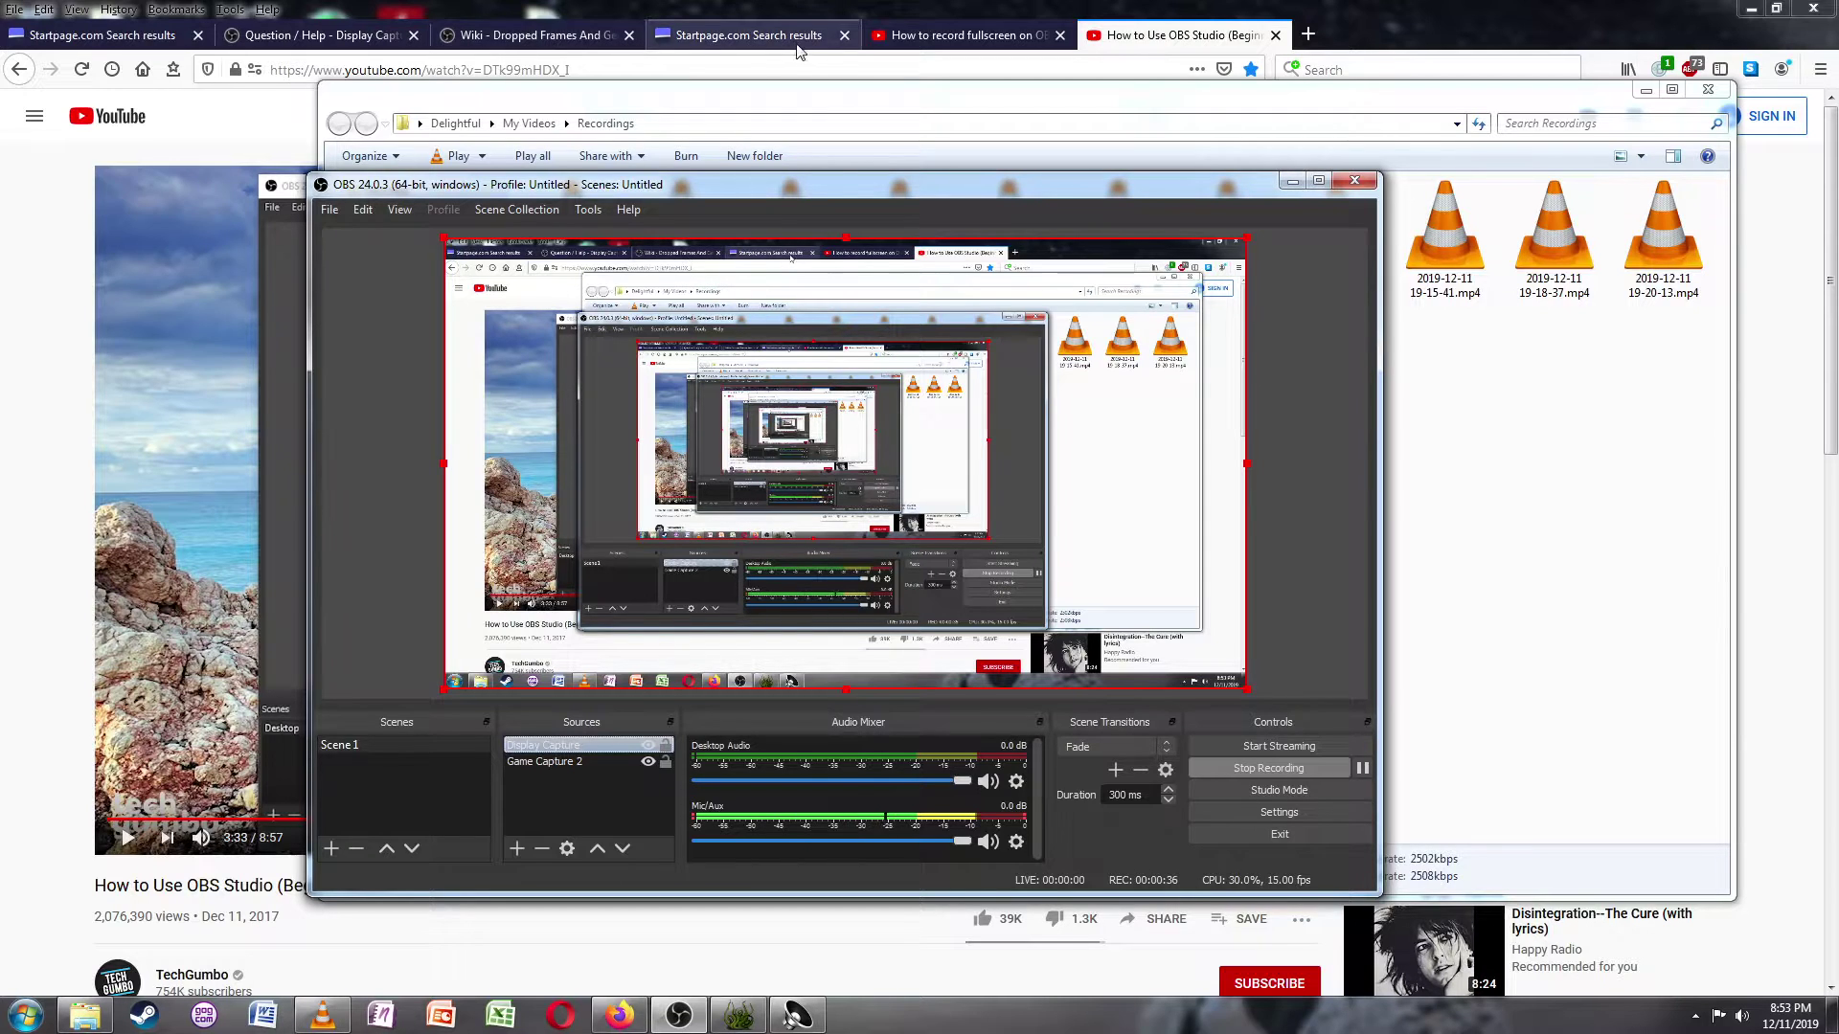
left_click(1321, 182)
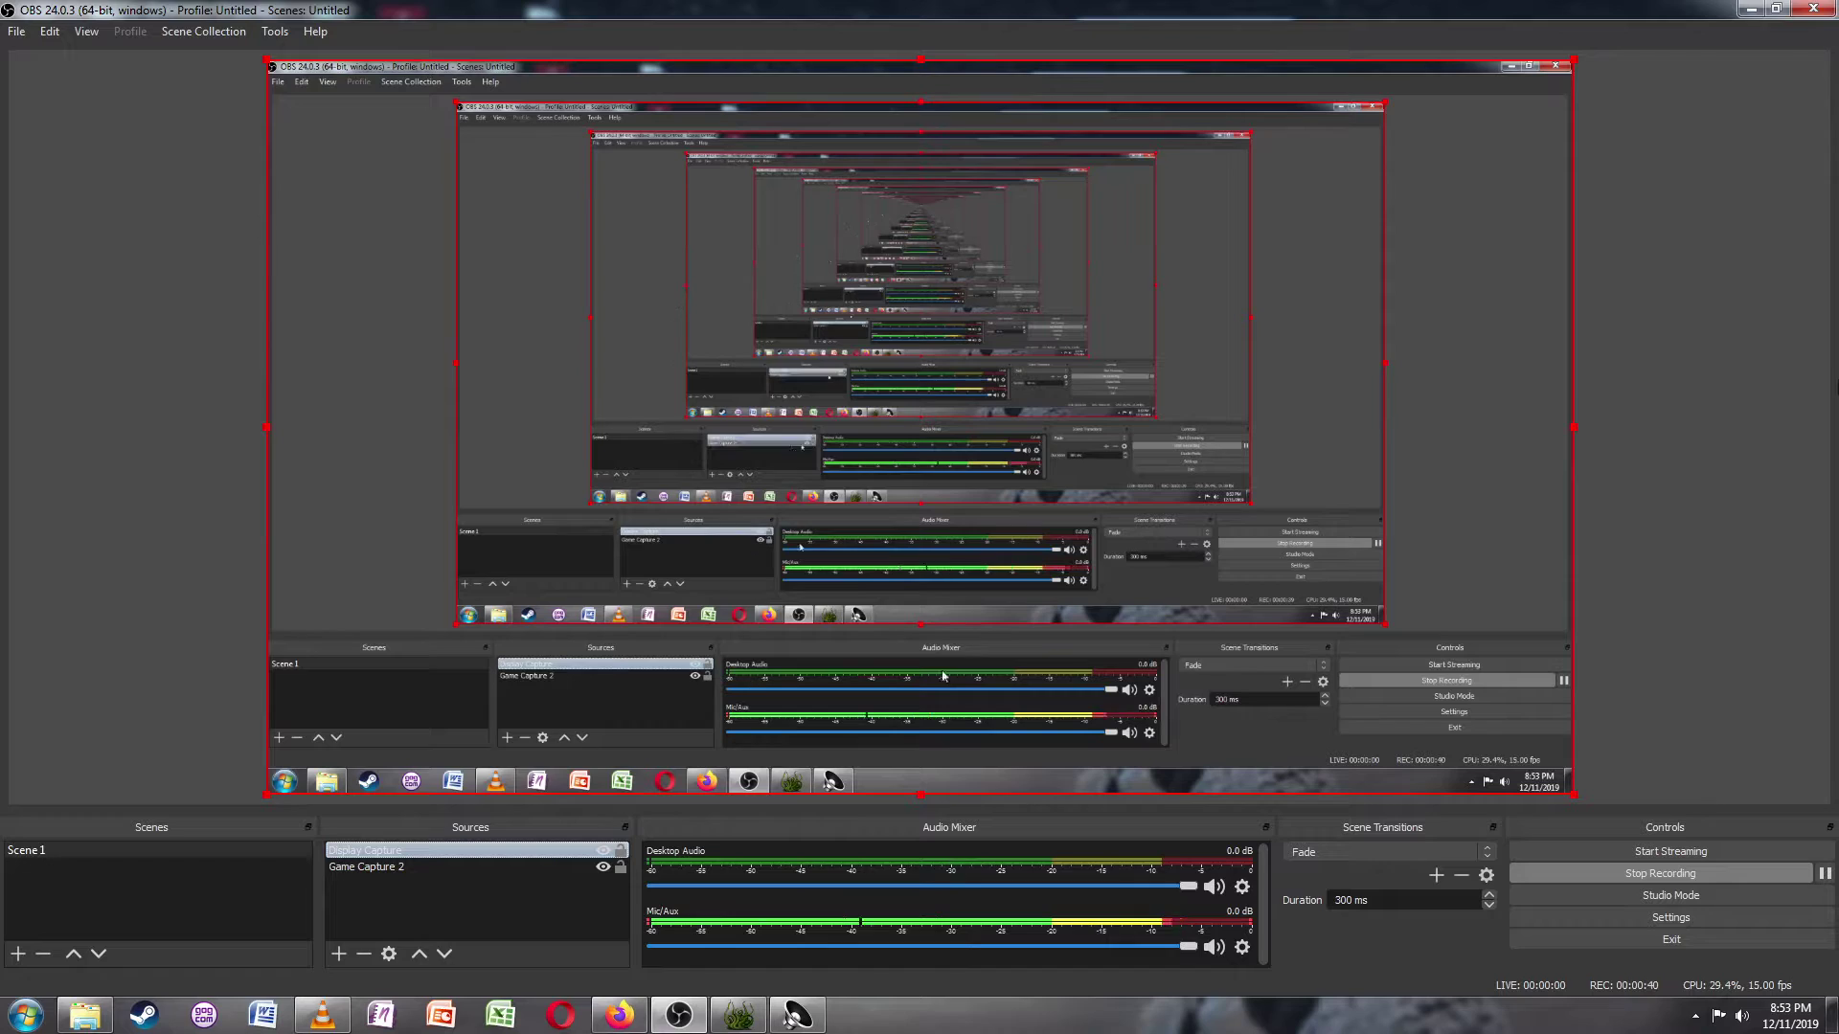
left_click(1777, 10)
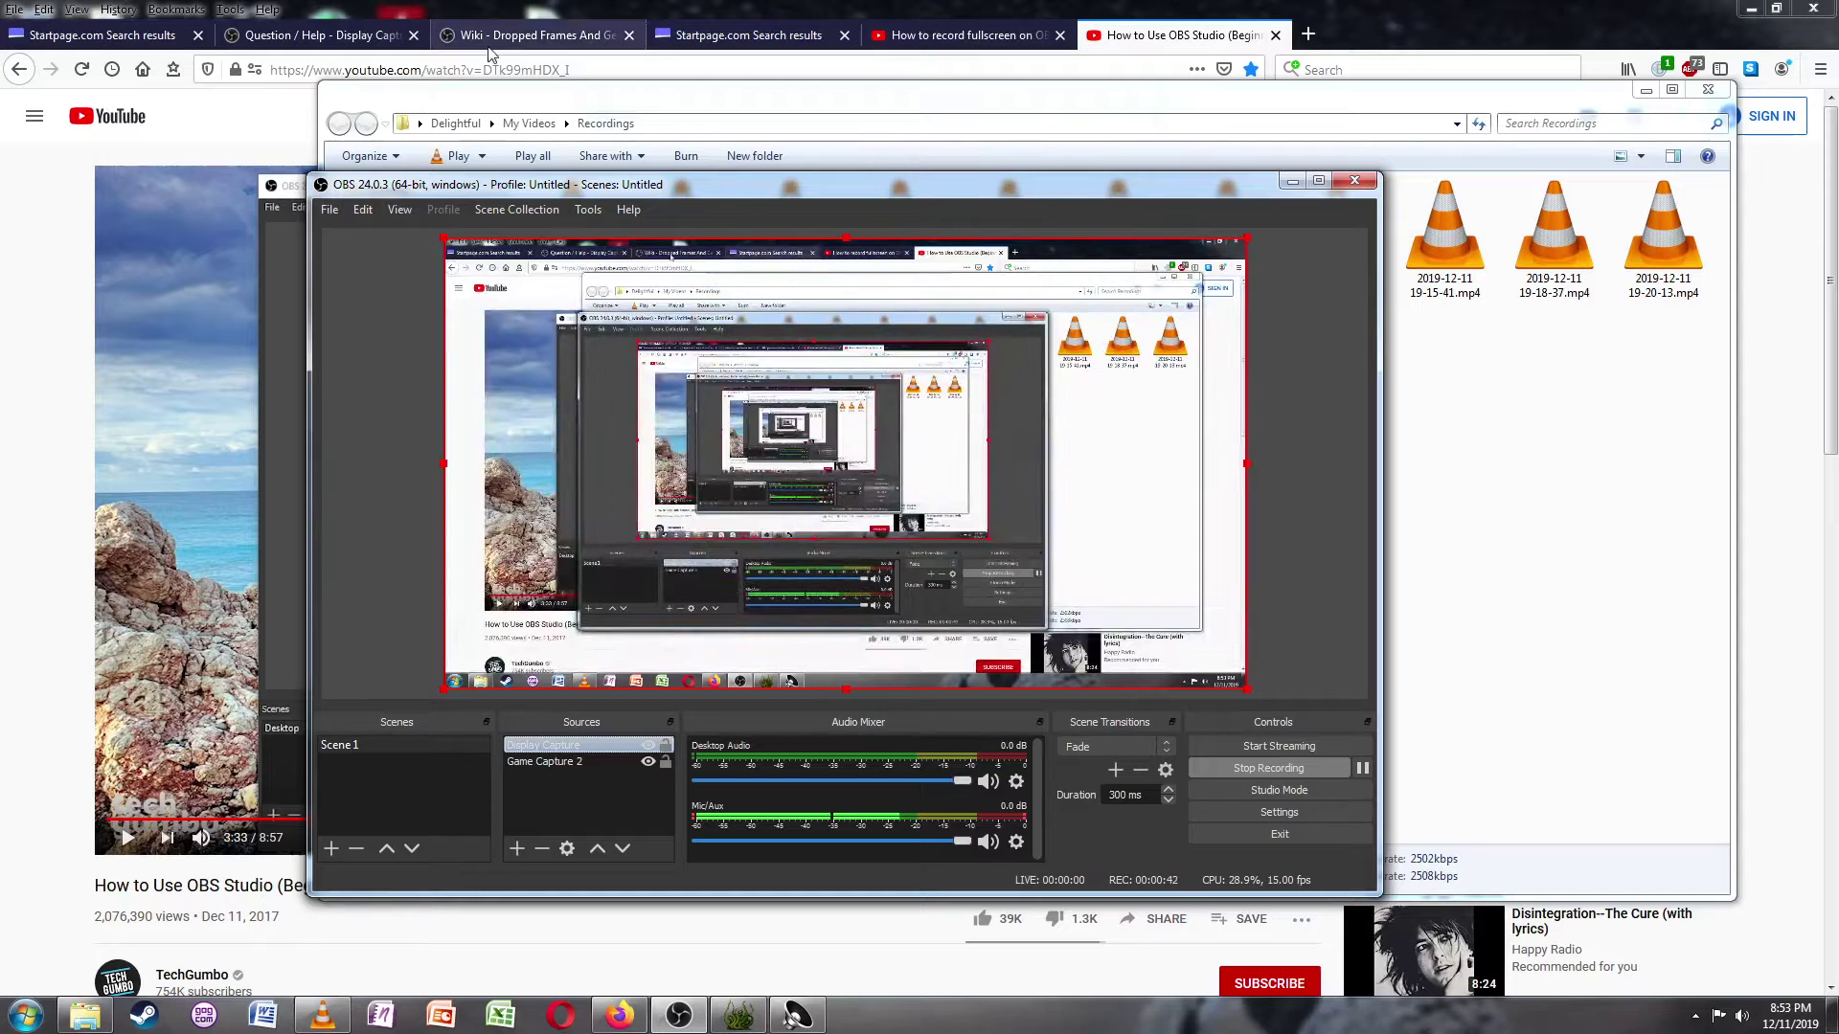
left_click(595, 219)
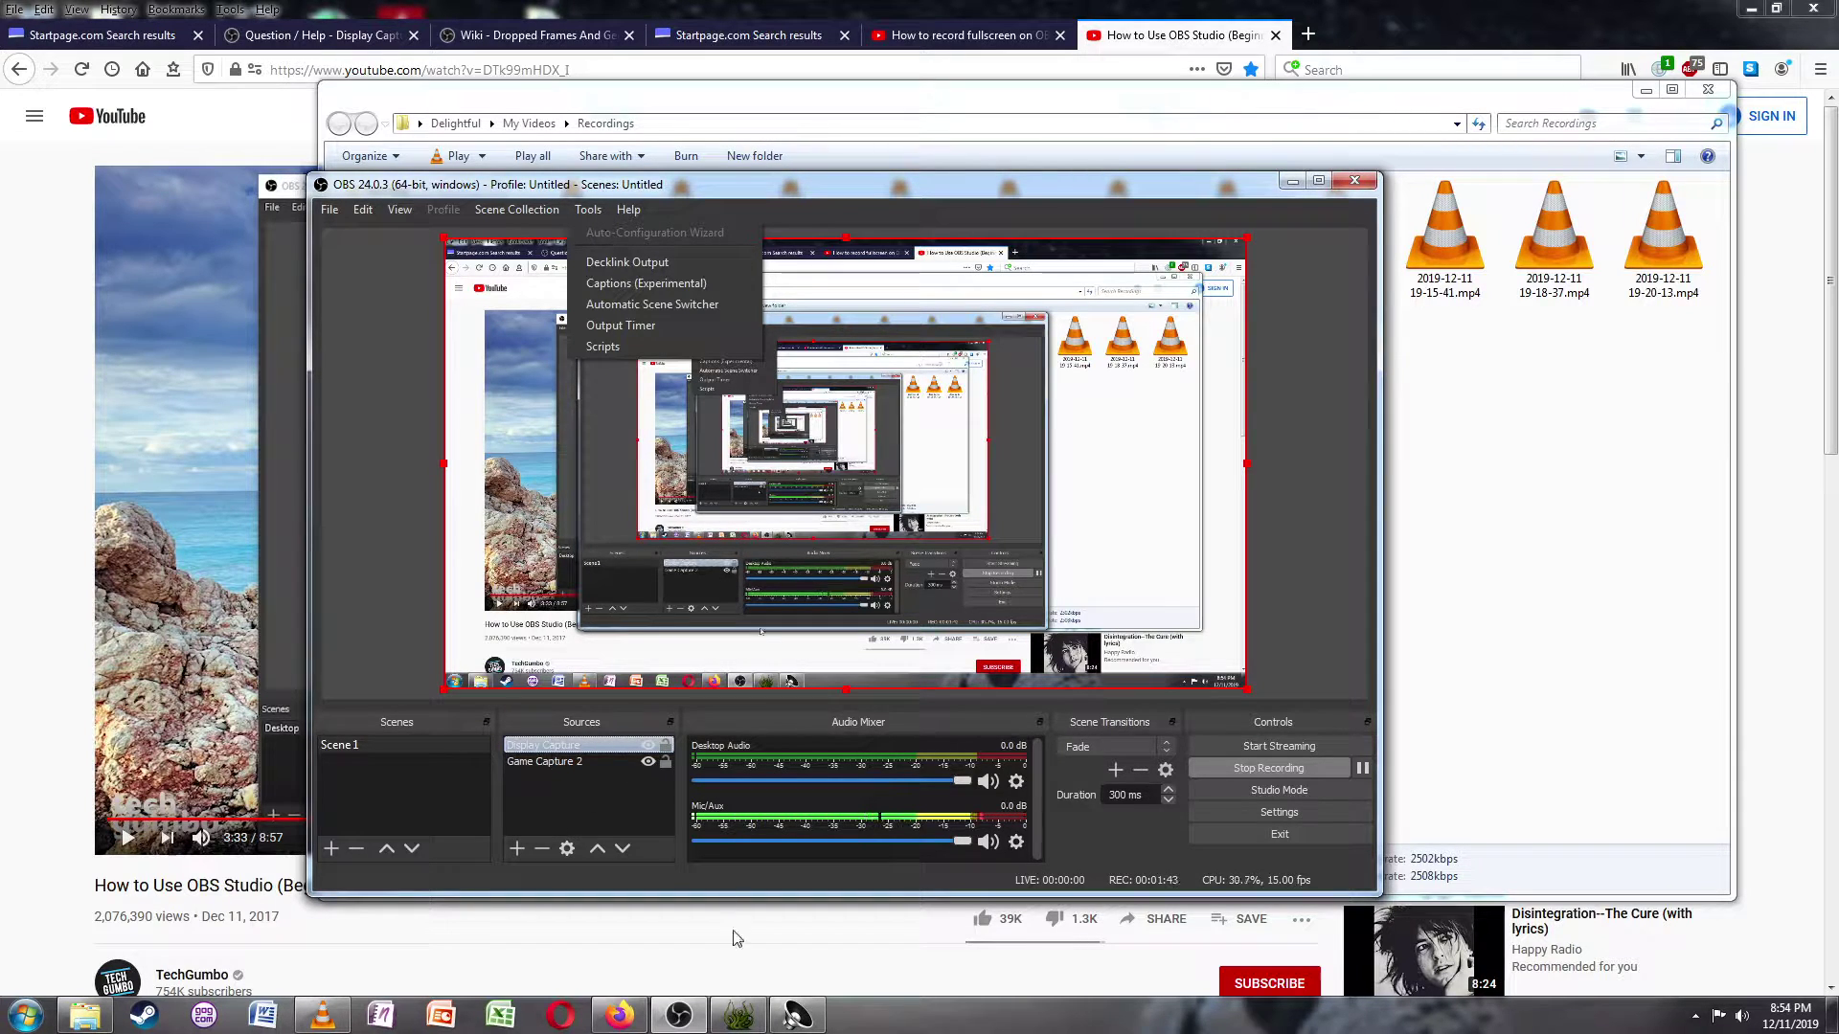
- Bring up the CoE 4 game window, return to OBS and select the Display Capture source
left_click(737, 1015)
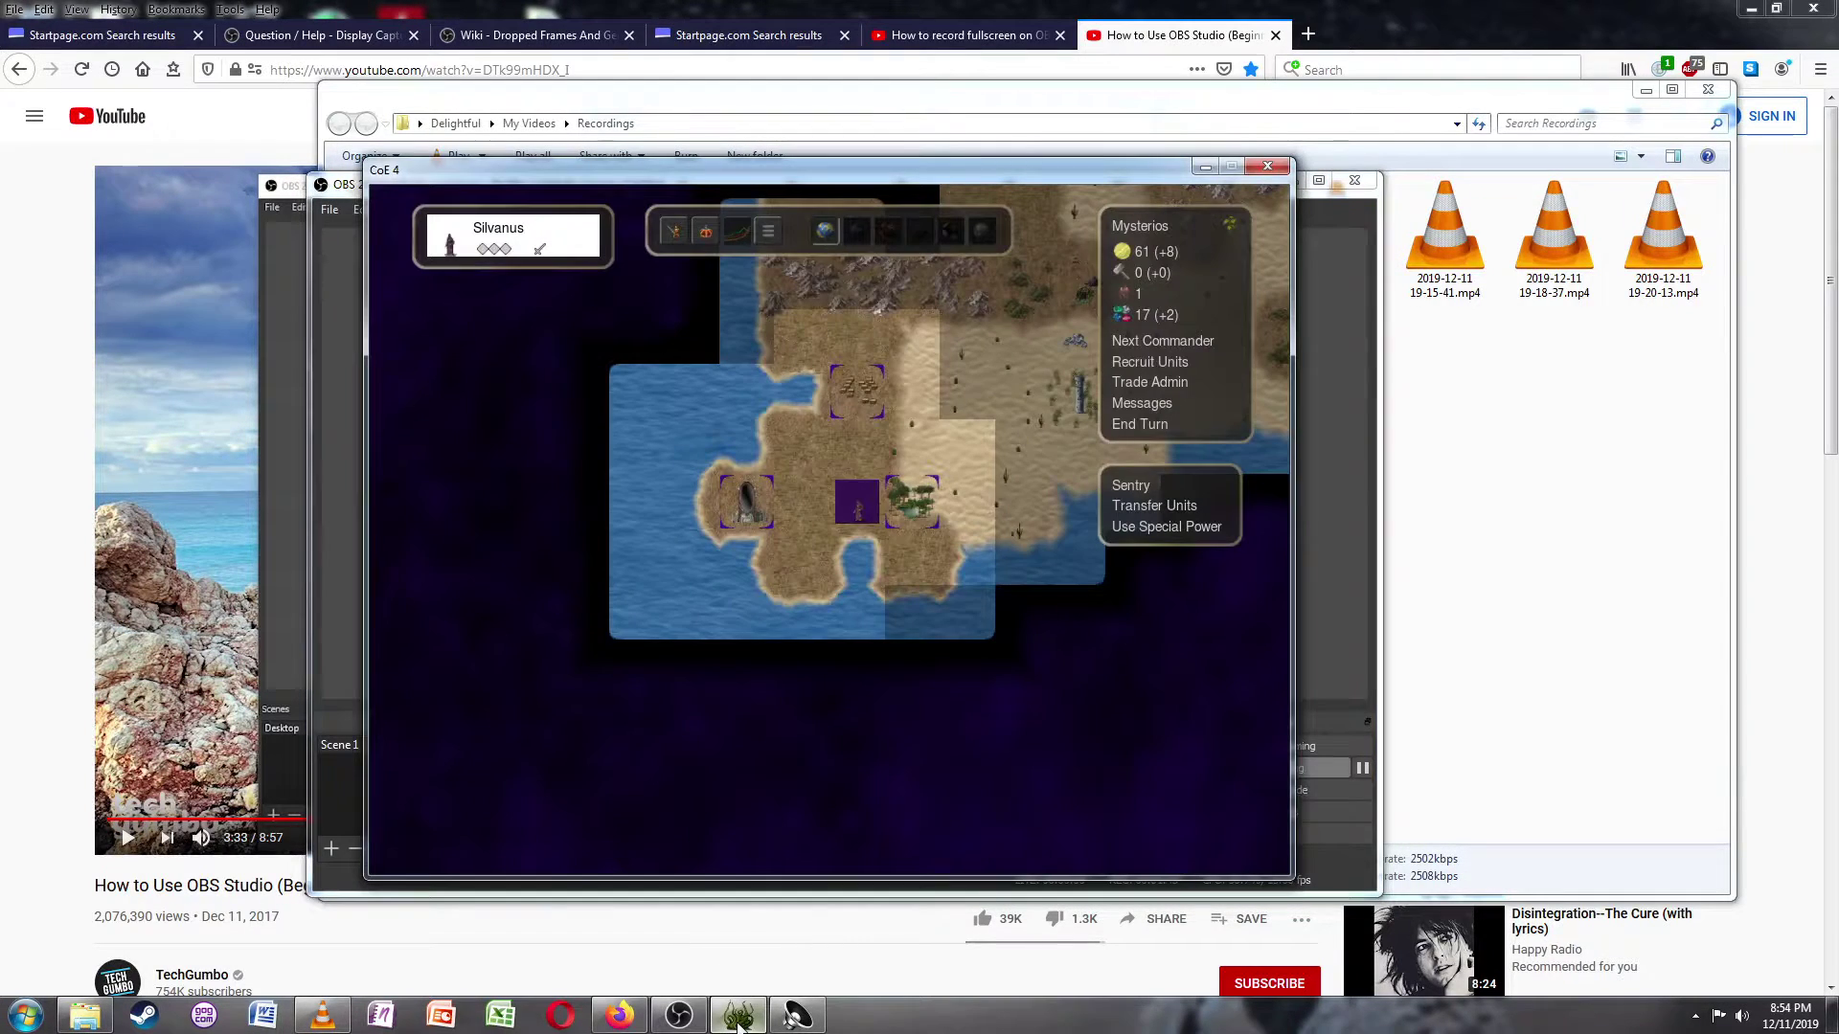
left_click(682, 1017)
left_click(567, 747)
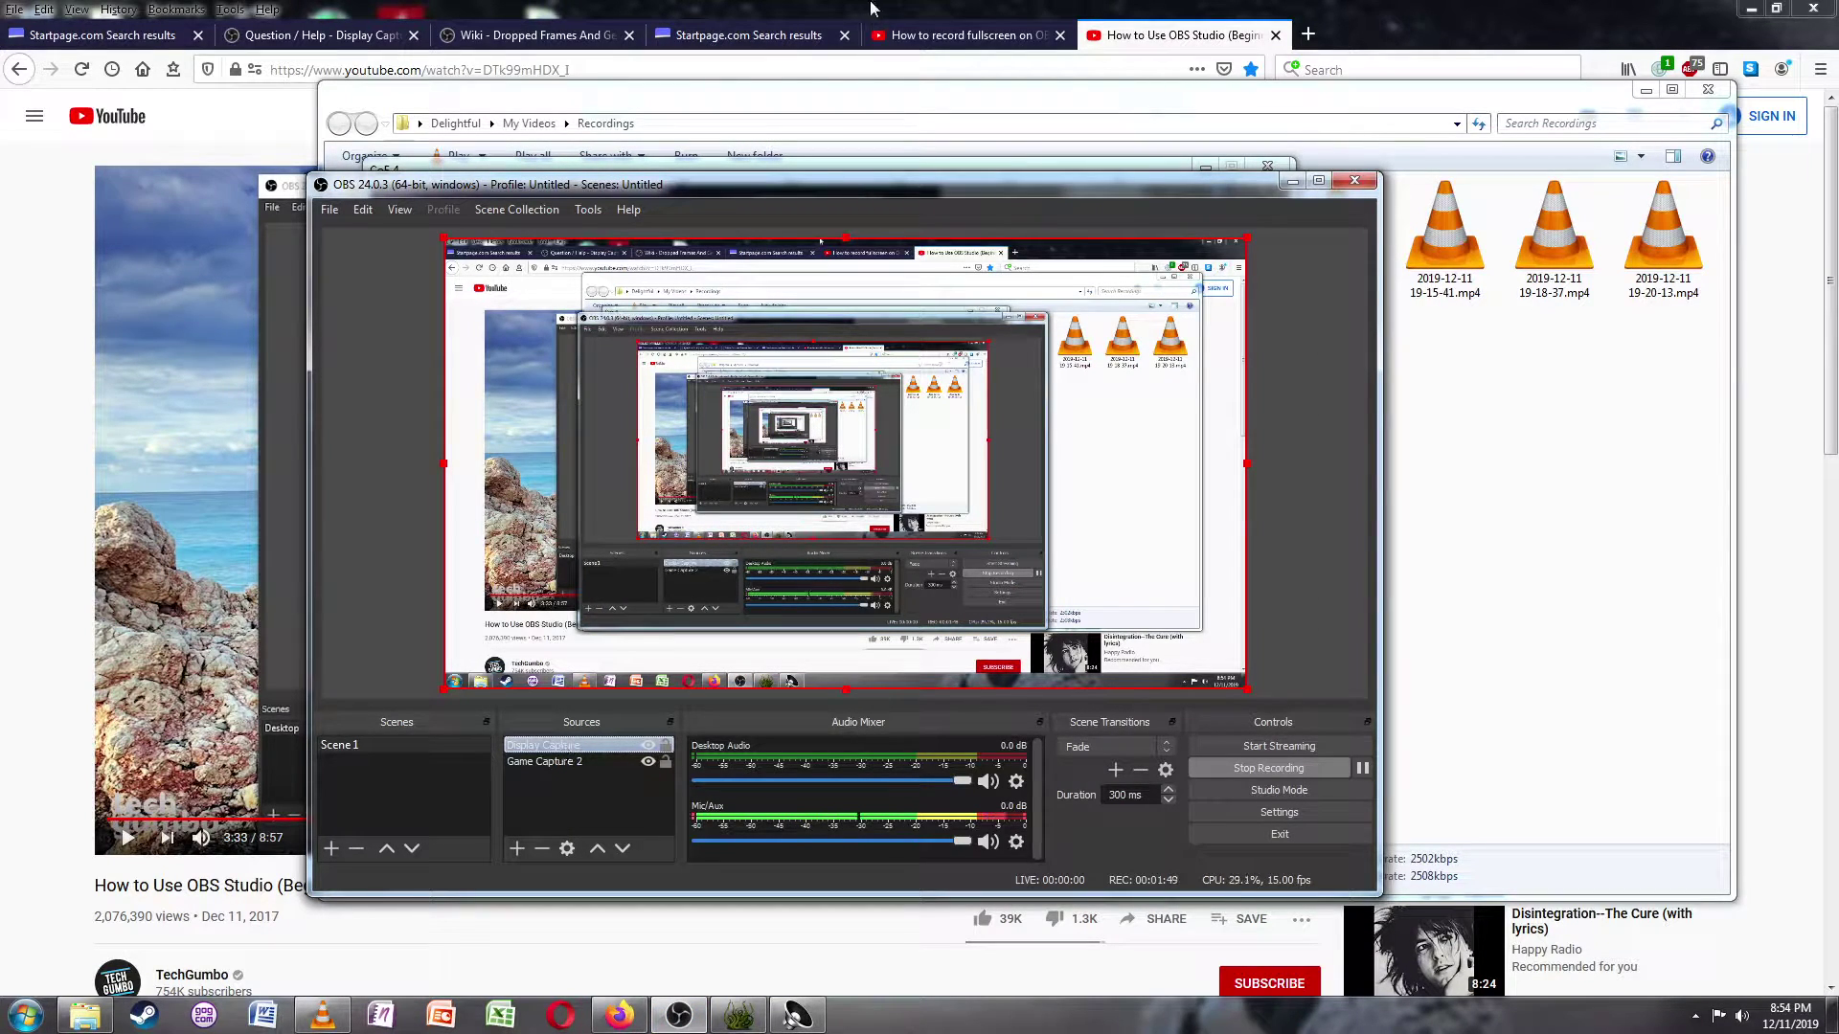
- Review the open browser pages on OBS fullscreen recording, including the source list shown in the "How to Use OBS Studio (Beginners Guide)" video
left_click(914, 36)
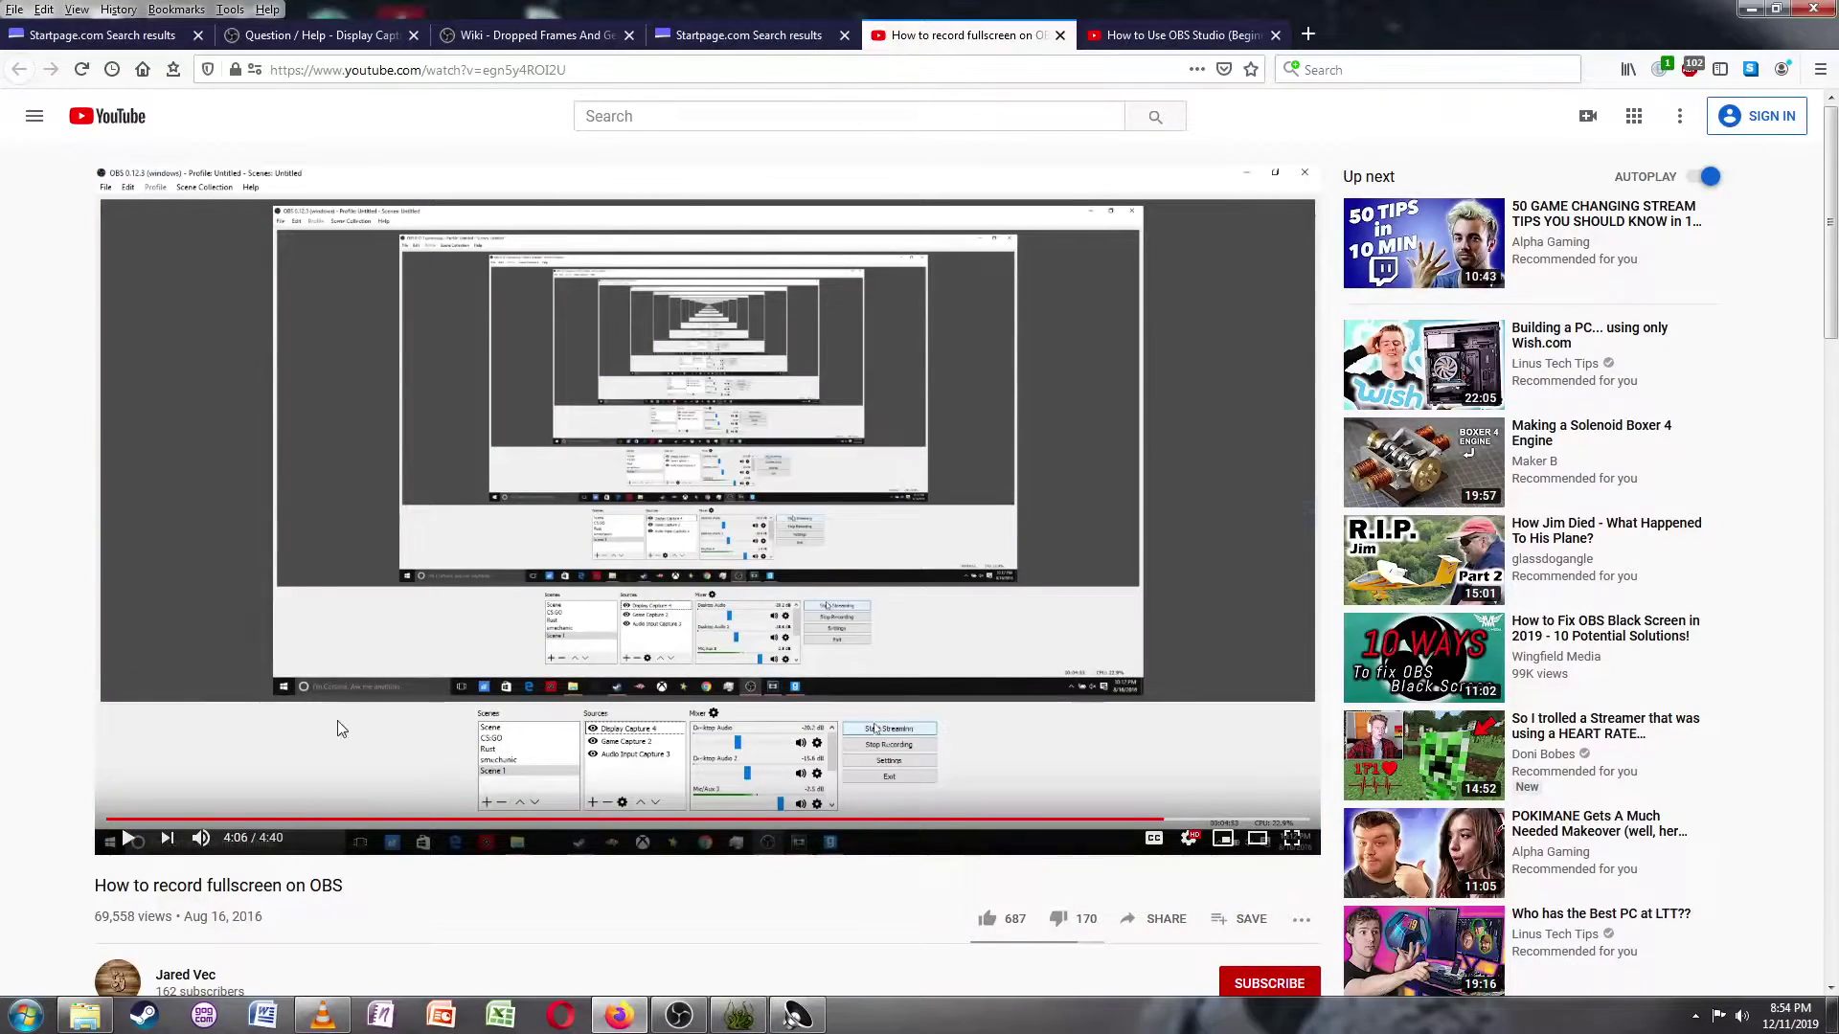
left_click(769, 45)
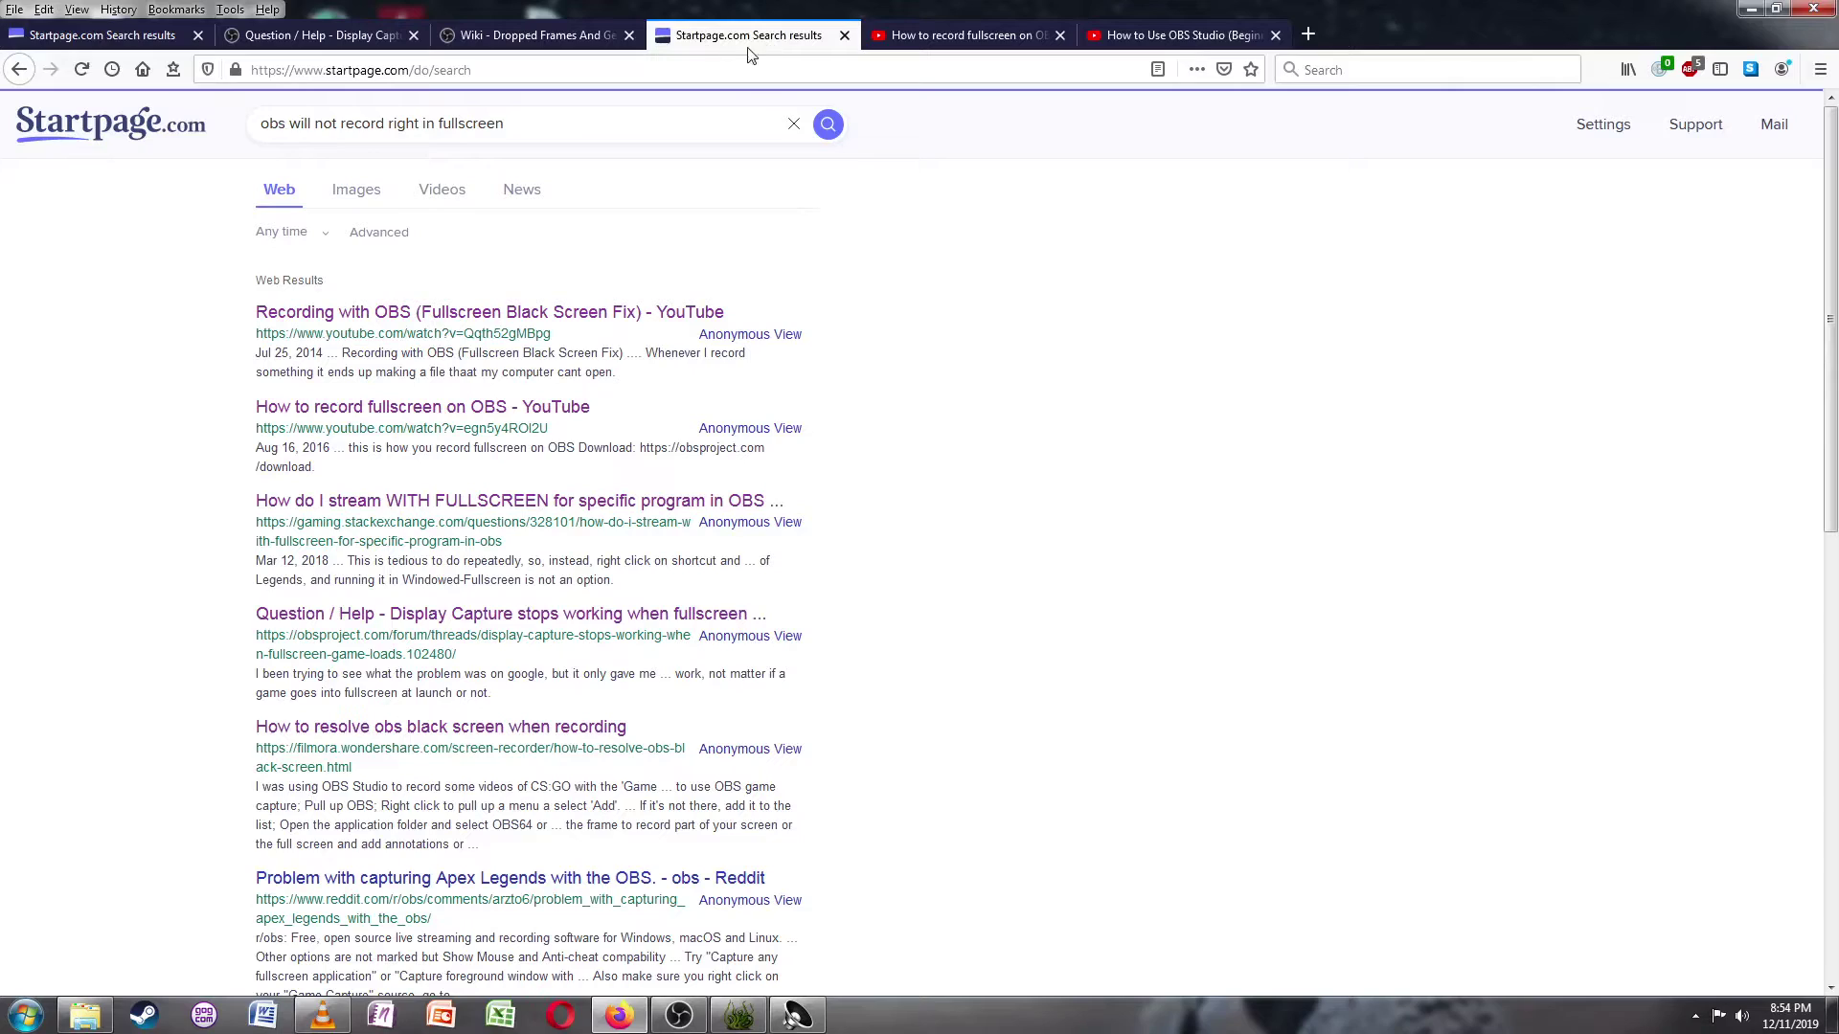
left_click(1202, 43)
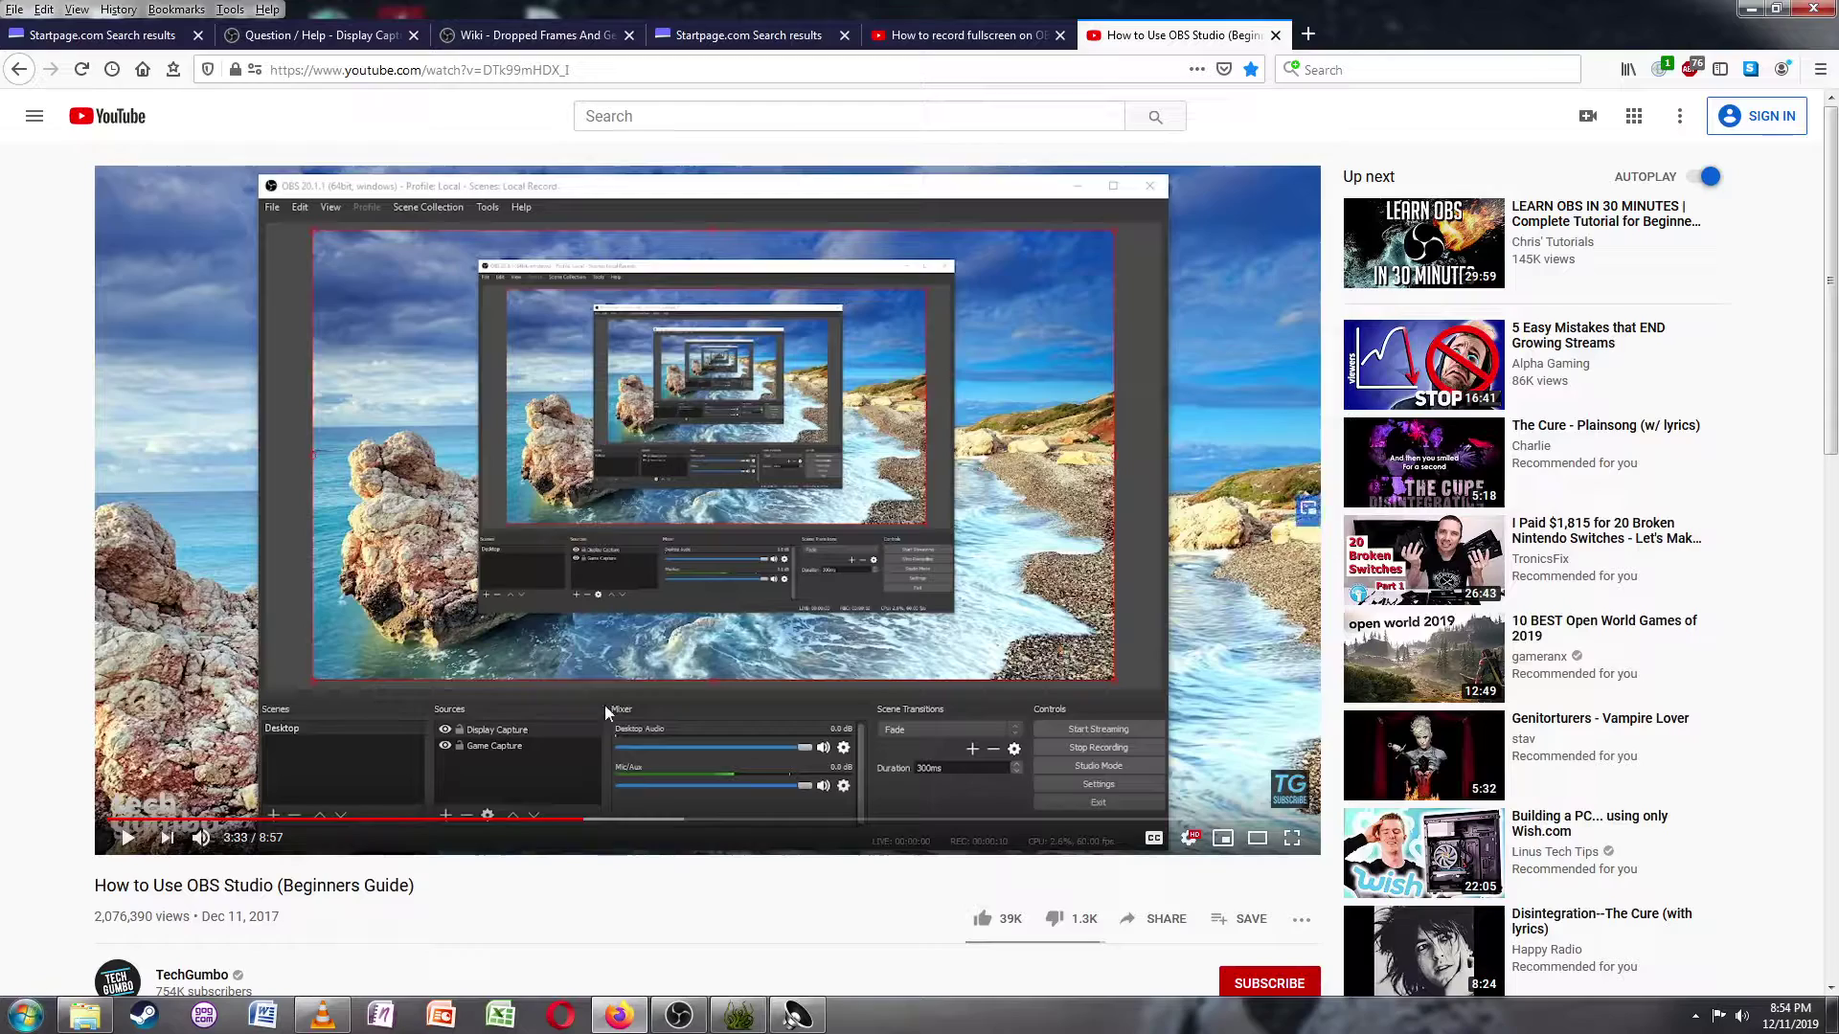
scroll(605, 705, "down", 2)
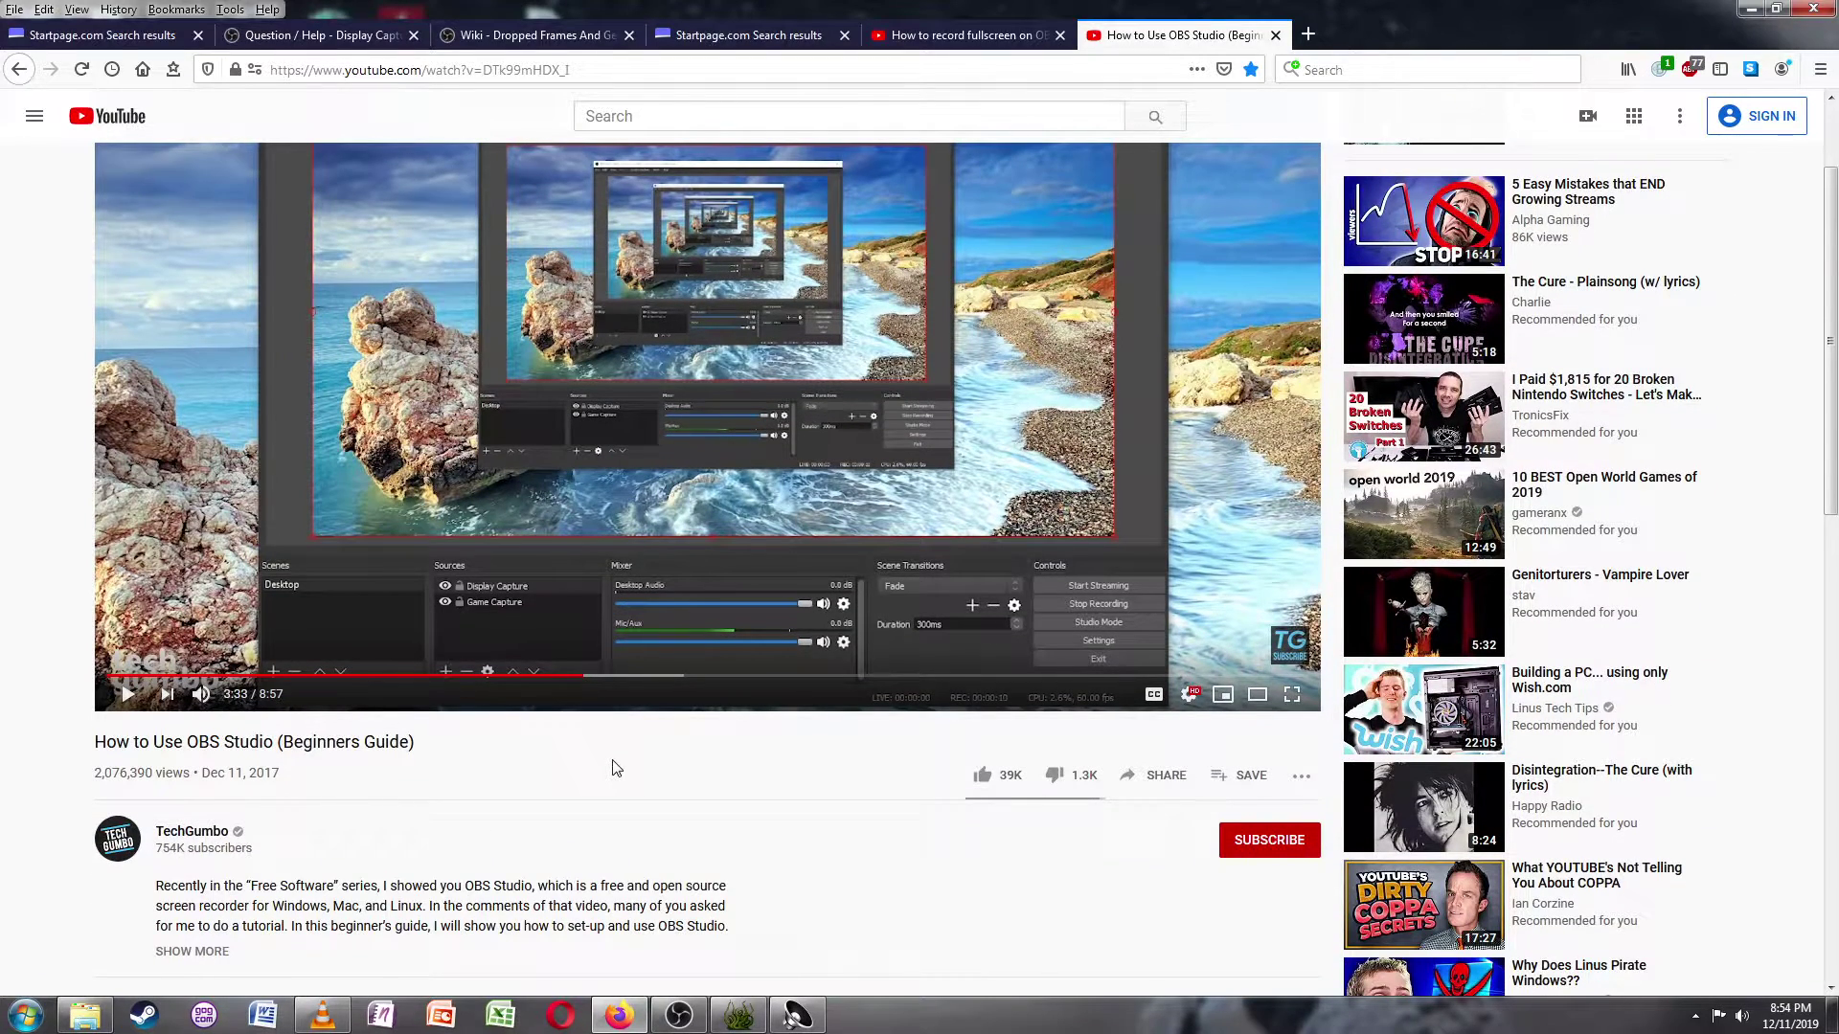
scroll(613, 762, "up", 2)
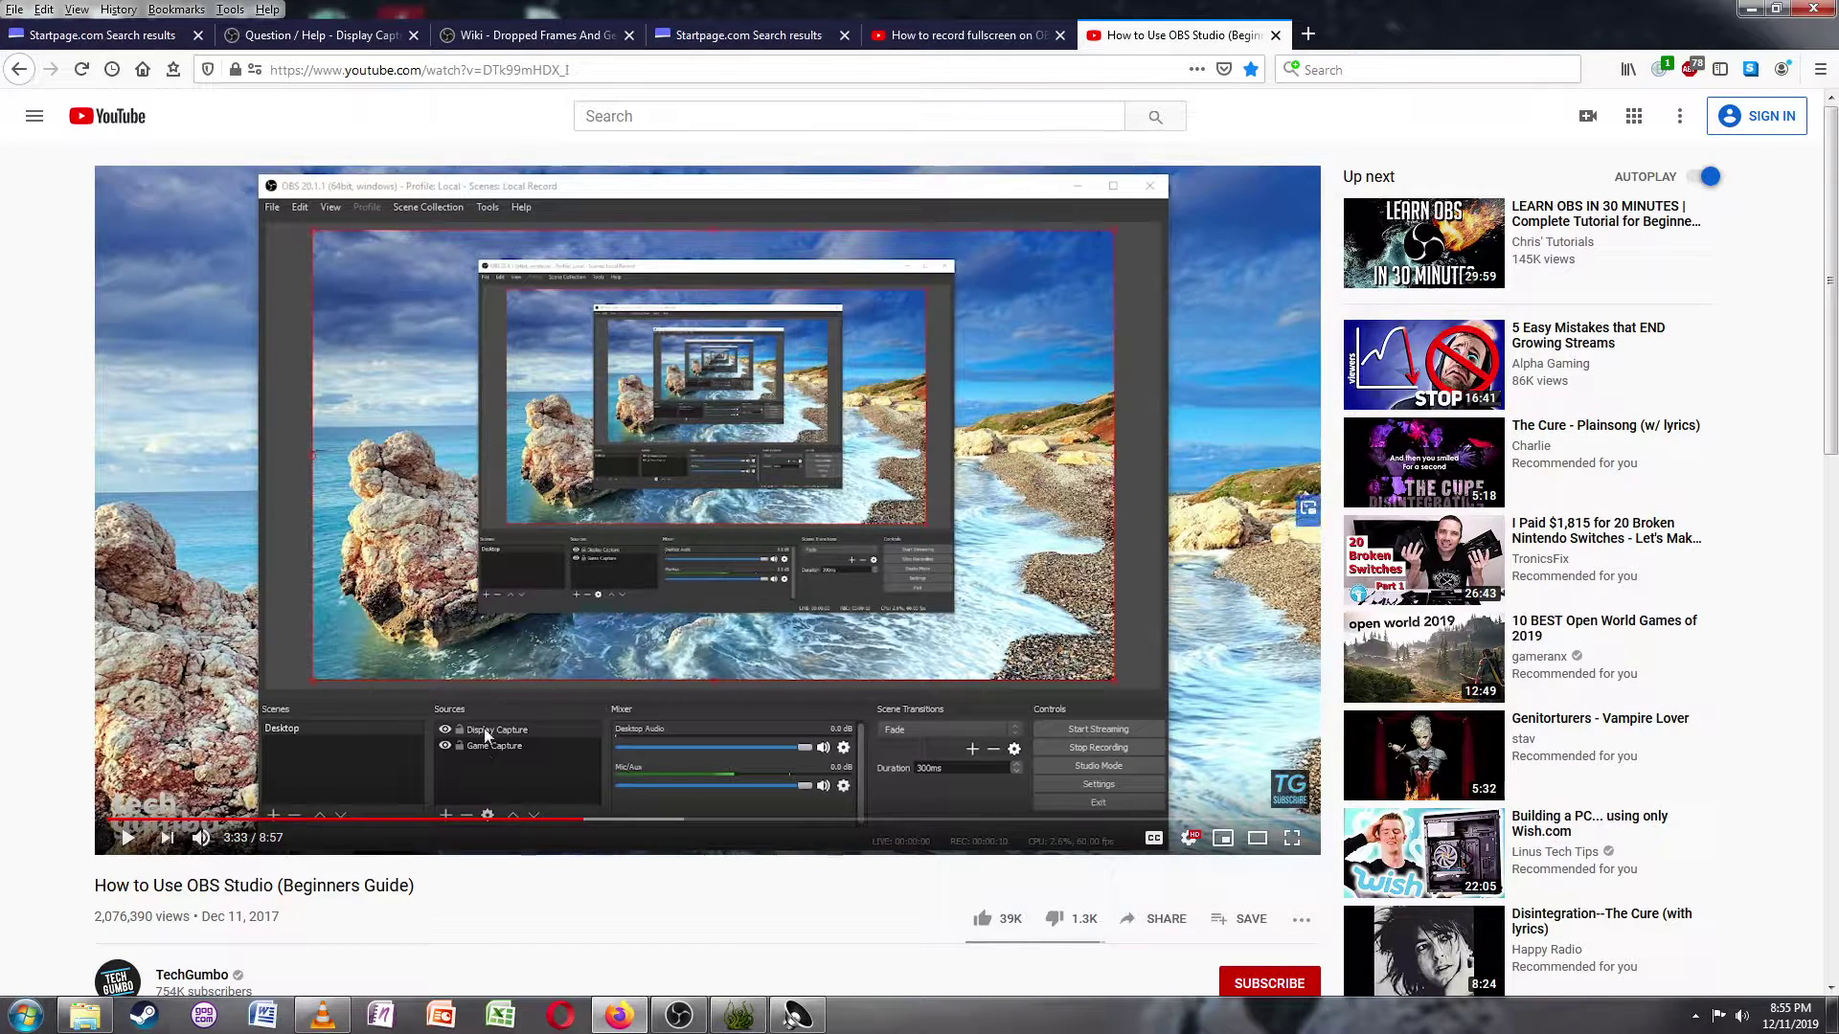
scroll(447, 810, "down", 1)
scroll(446, 810, "down", 2)
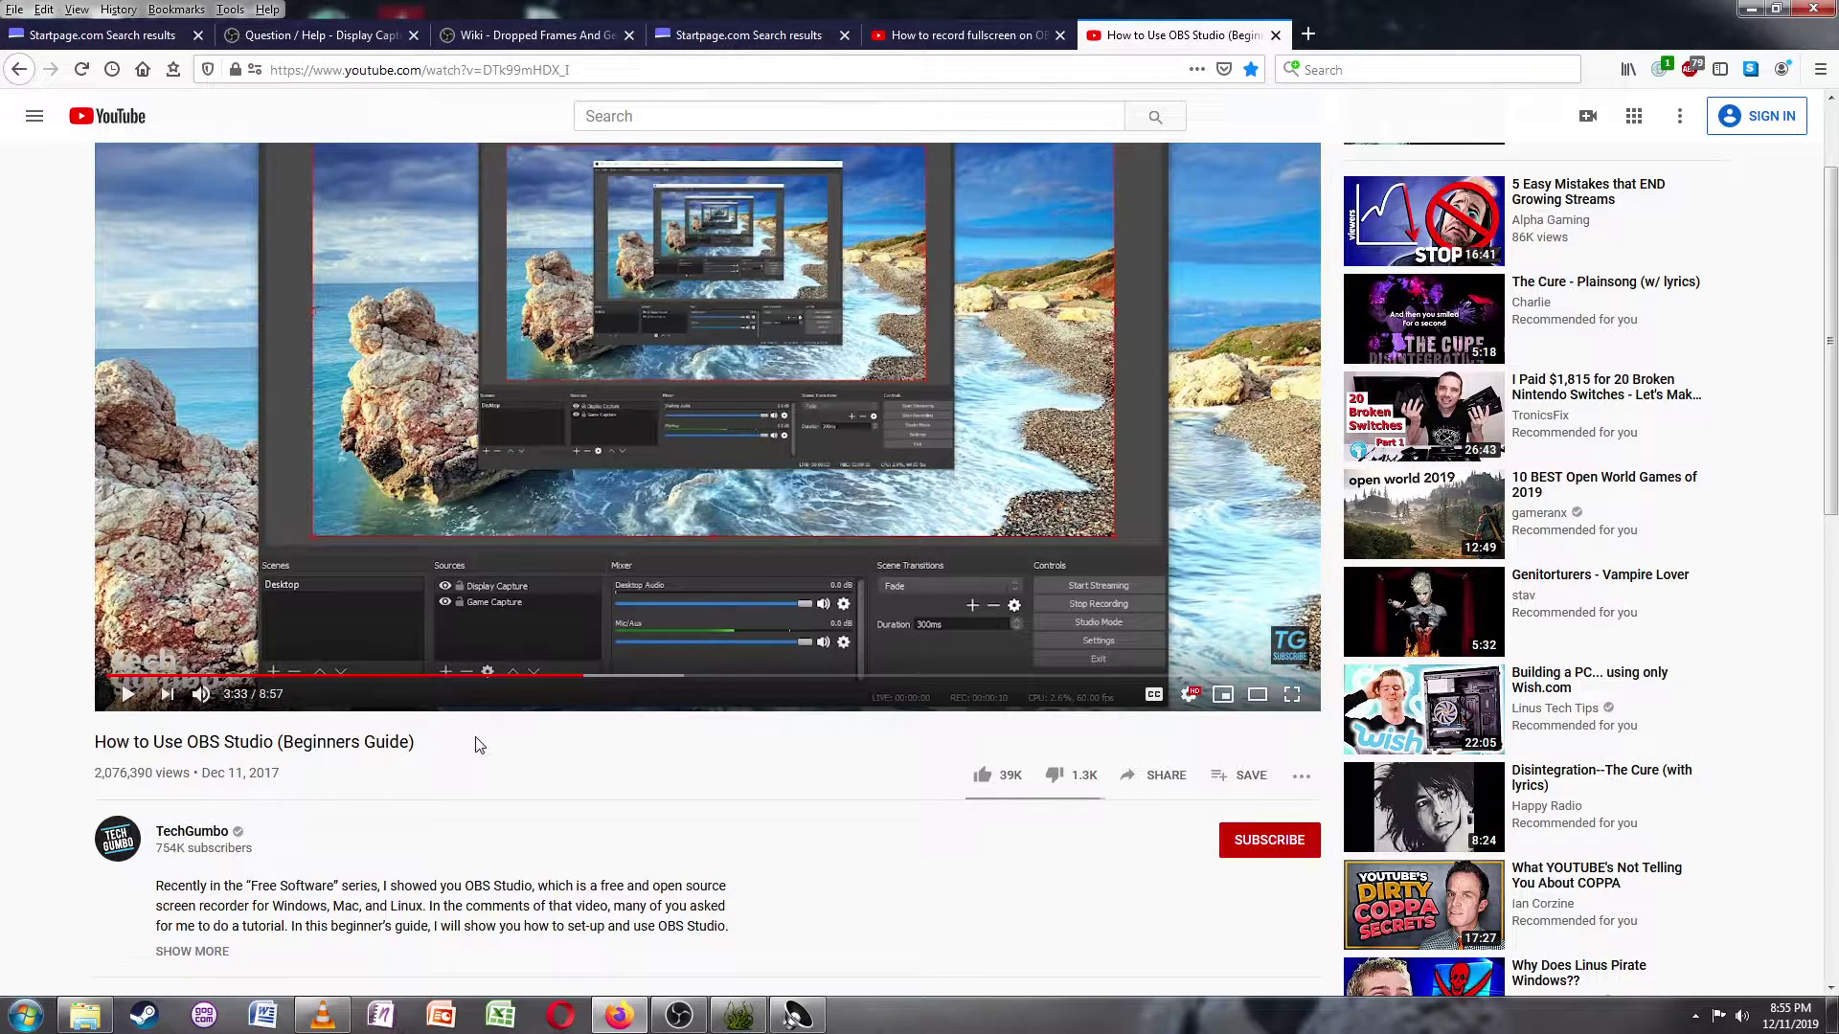
scroll(479, 746, "up", 3)
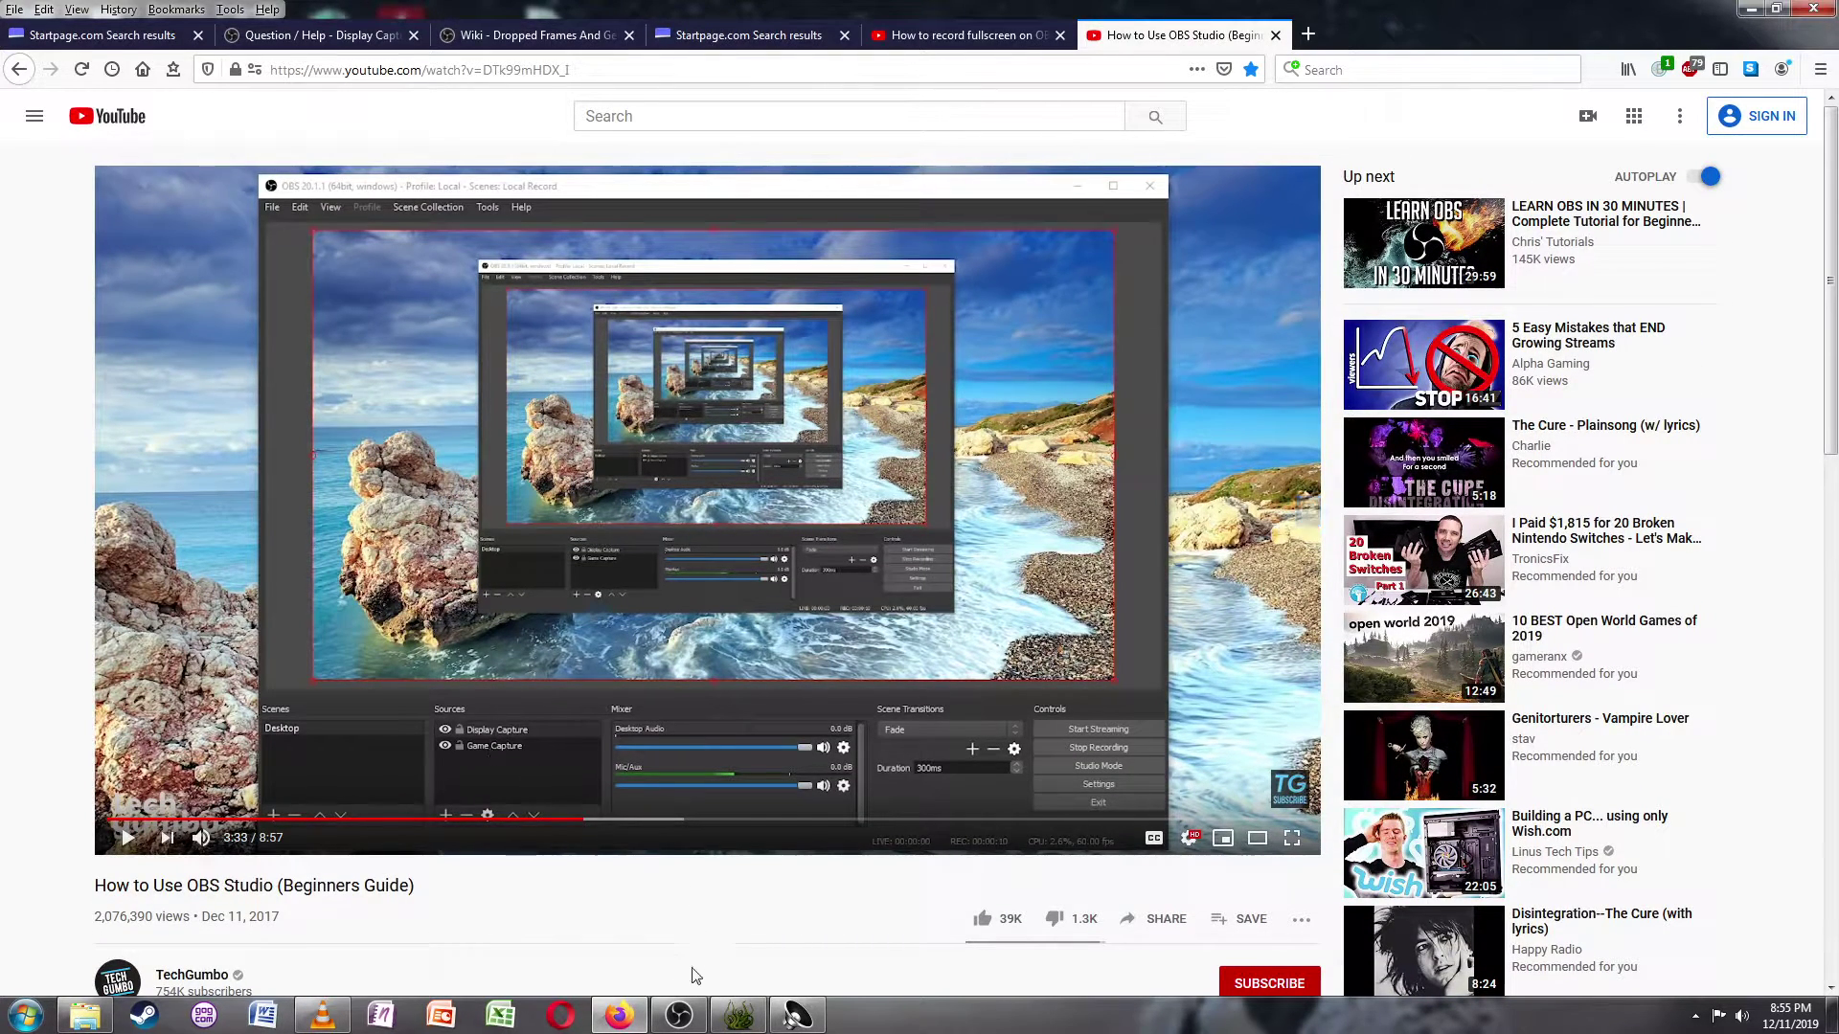
- Bring OBS to the front and minimize the browser and the Recordings folder window
left_click(681, 1017)
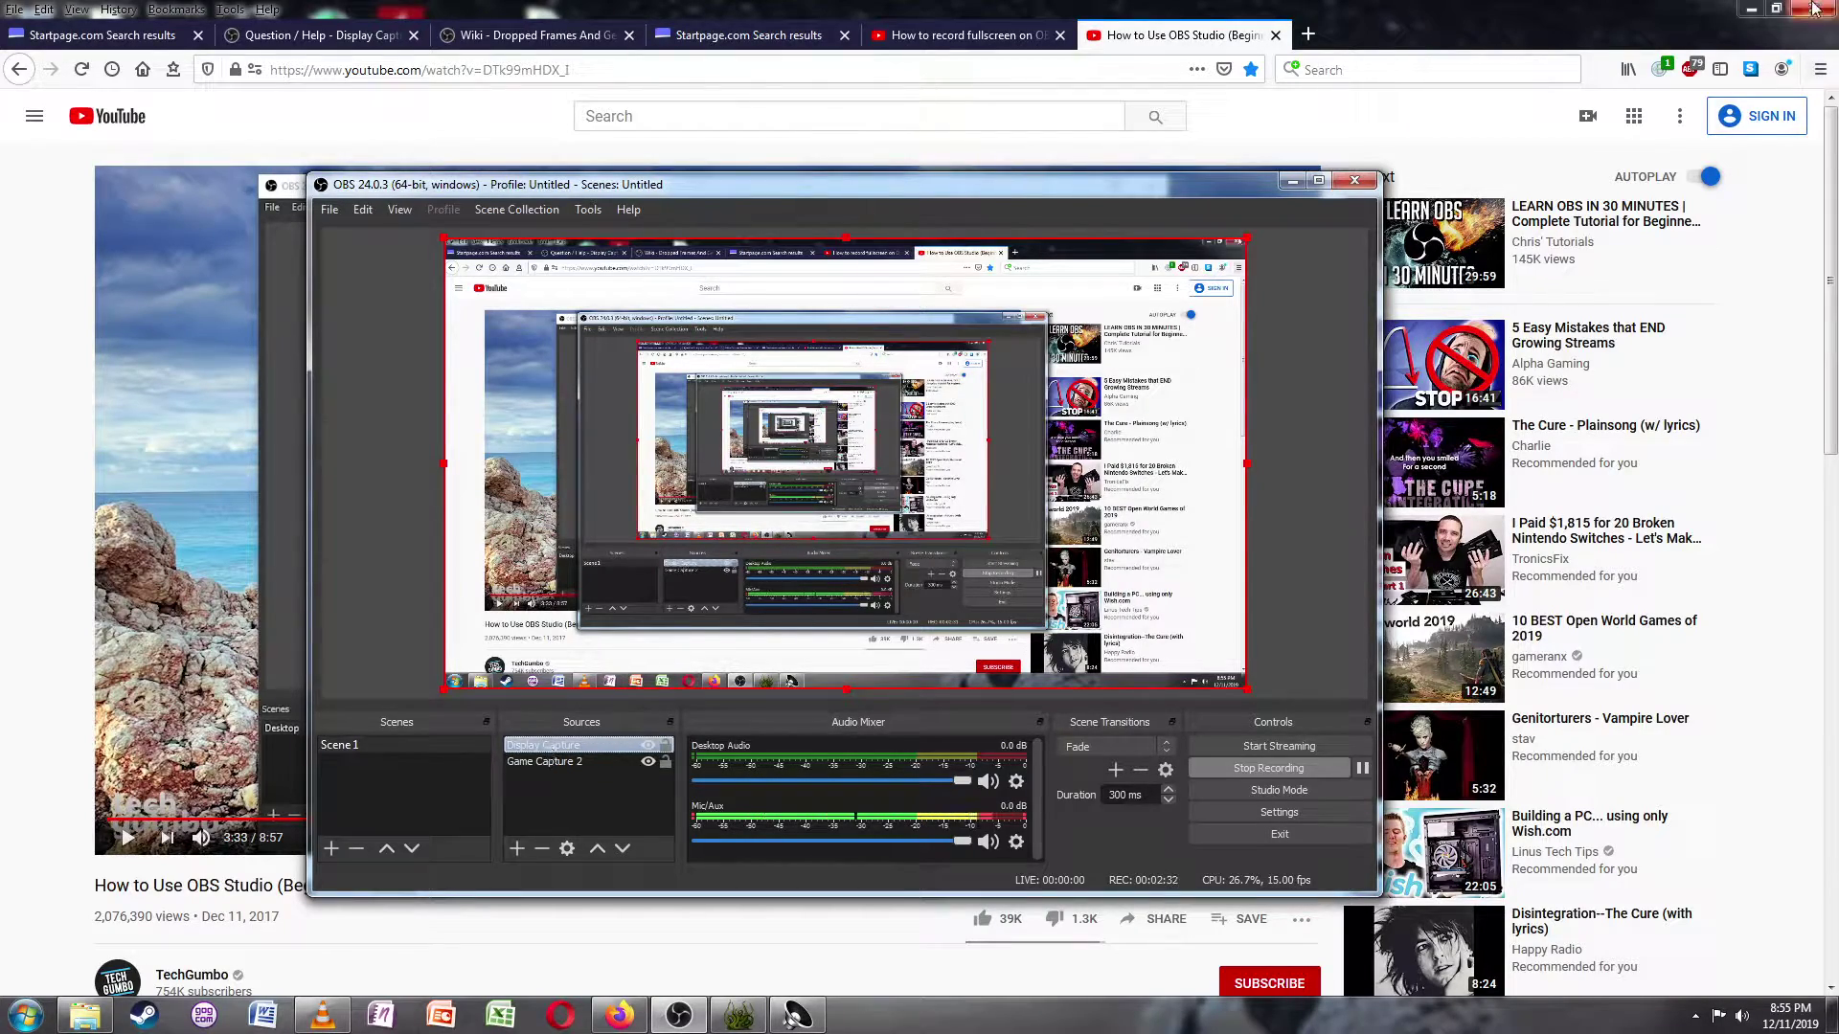
left_click(1750, 13)
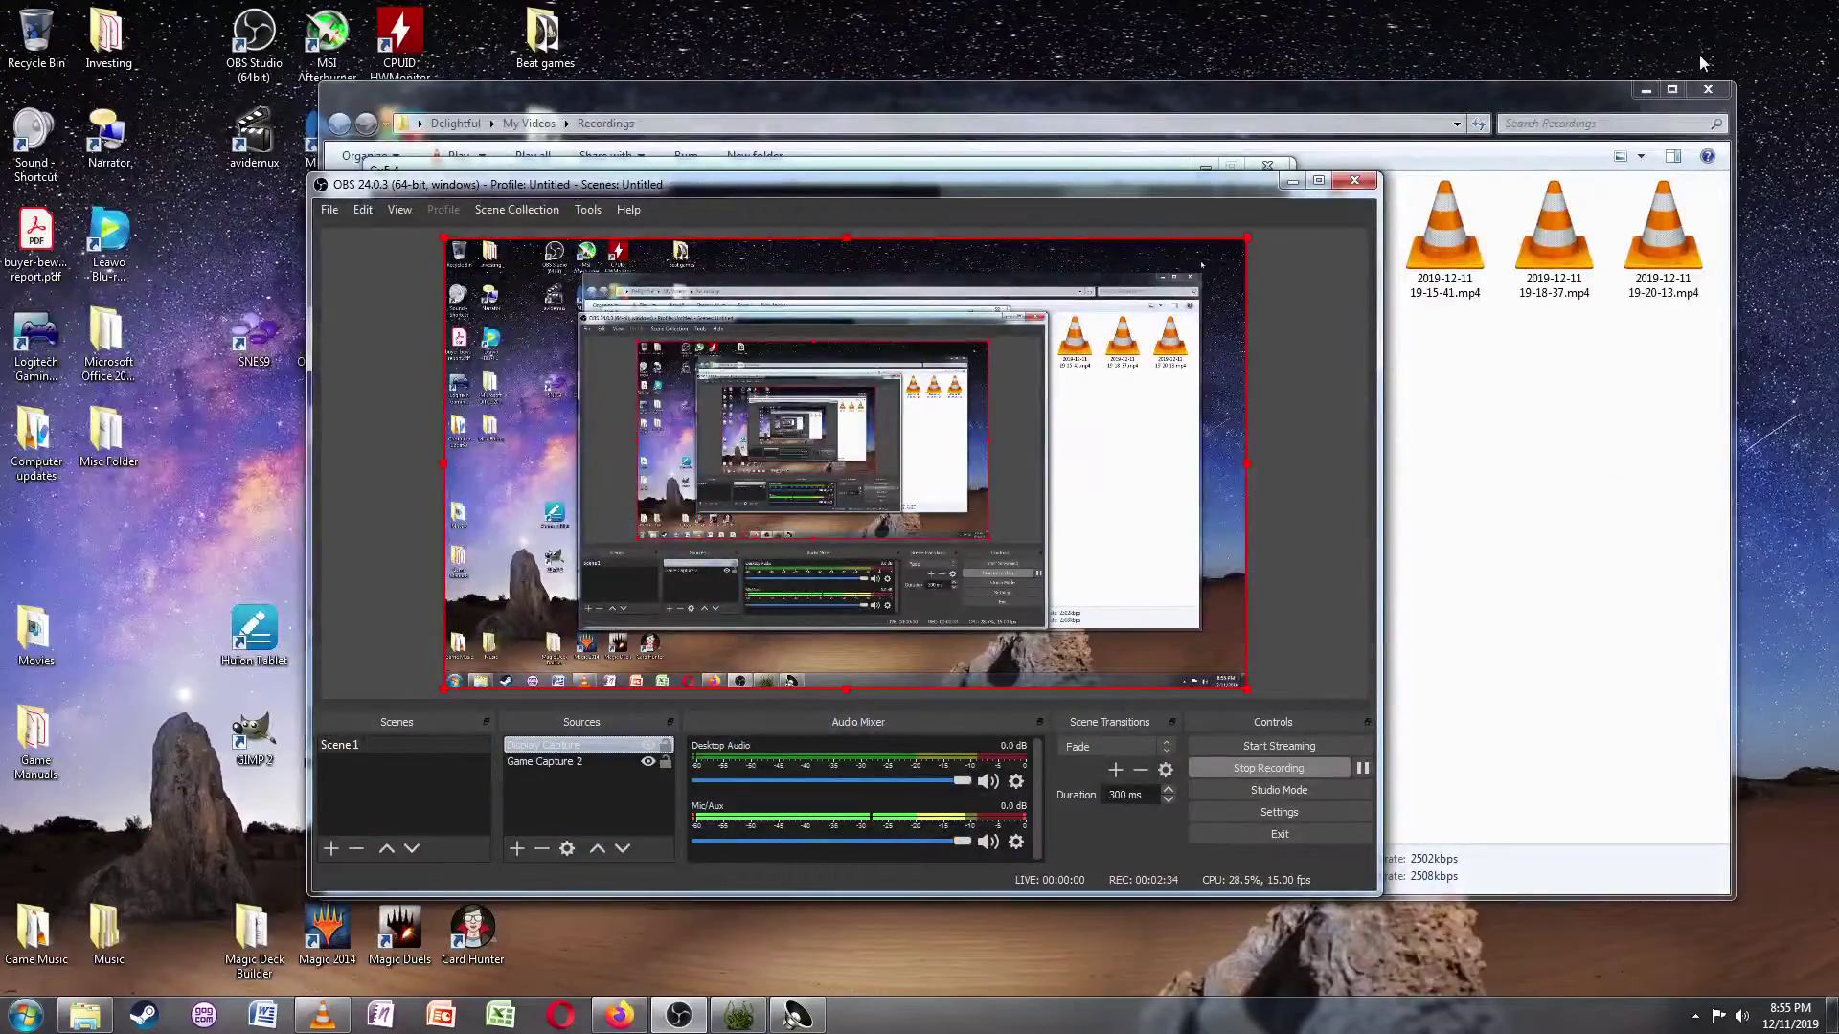
left_click(1648, 88)
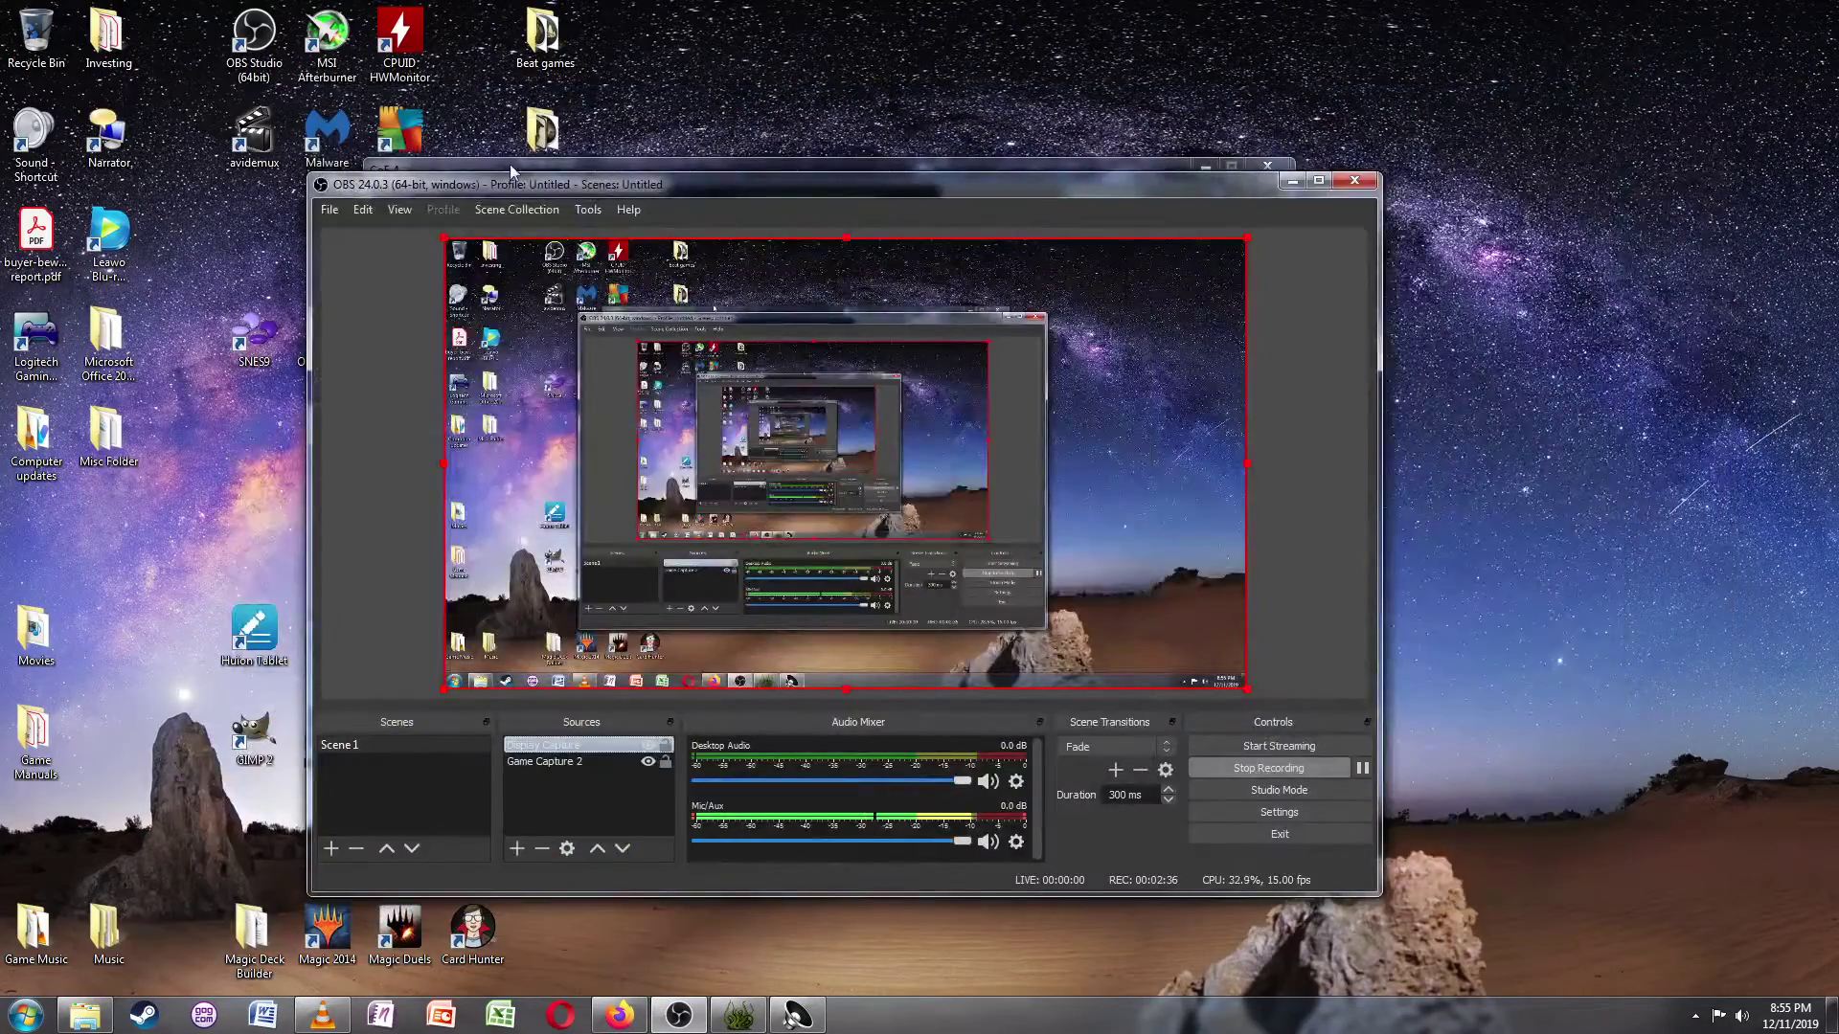
- Move the OBS and CoE 4 windows aside and close the Realtek HD Audio Manager
left_click_drag(557, 176, 1065, 188)
left_click_drag(643, 182, 1319, 206)
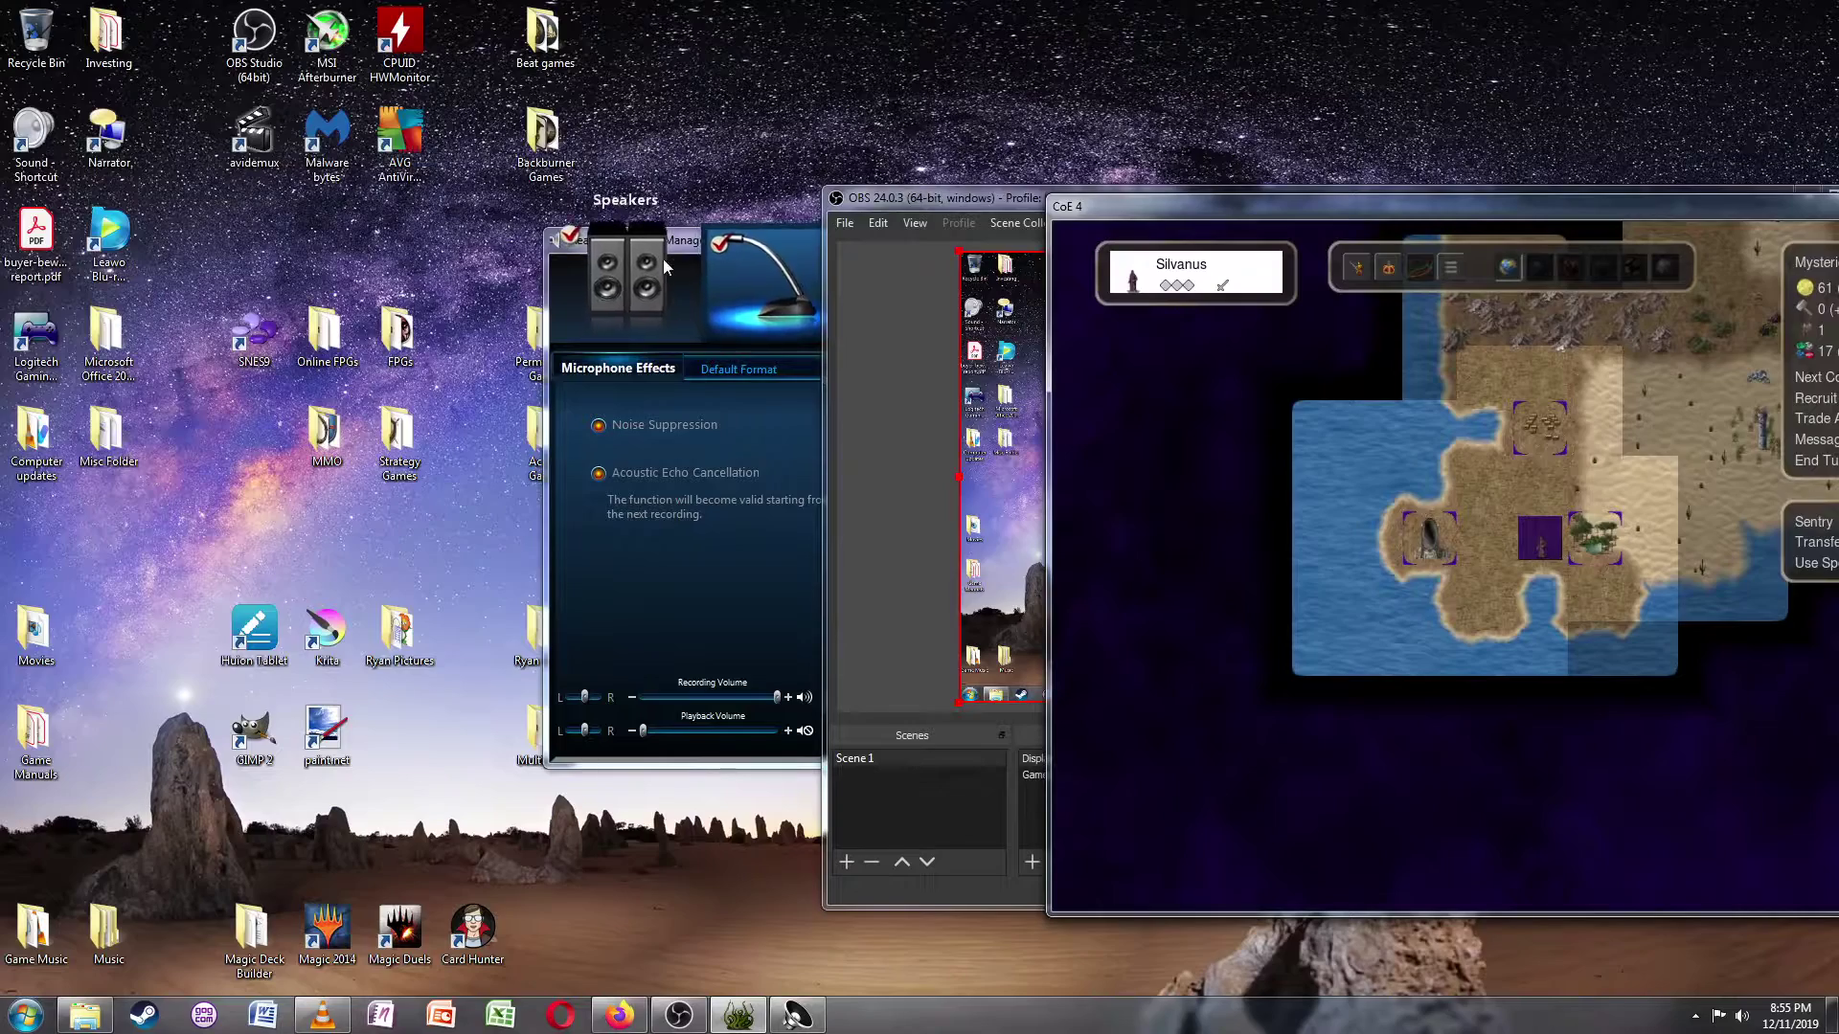
left_click(550, 427)
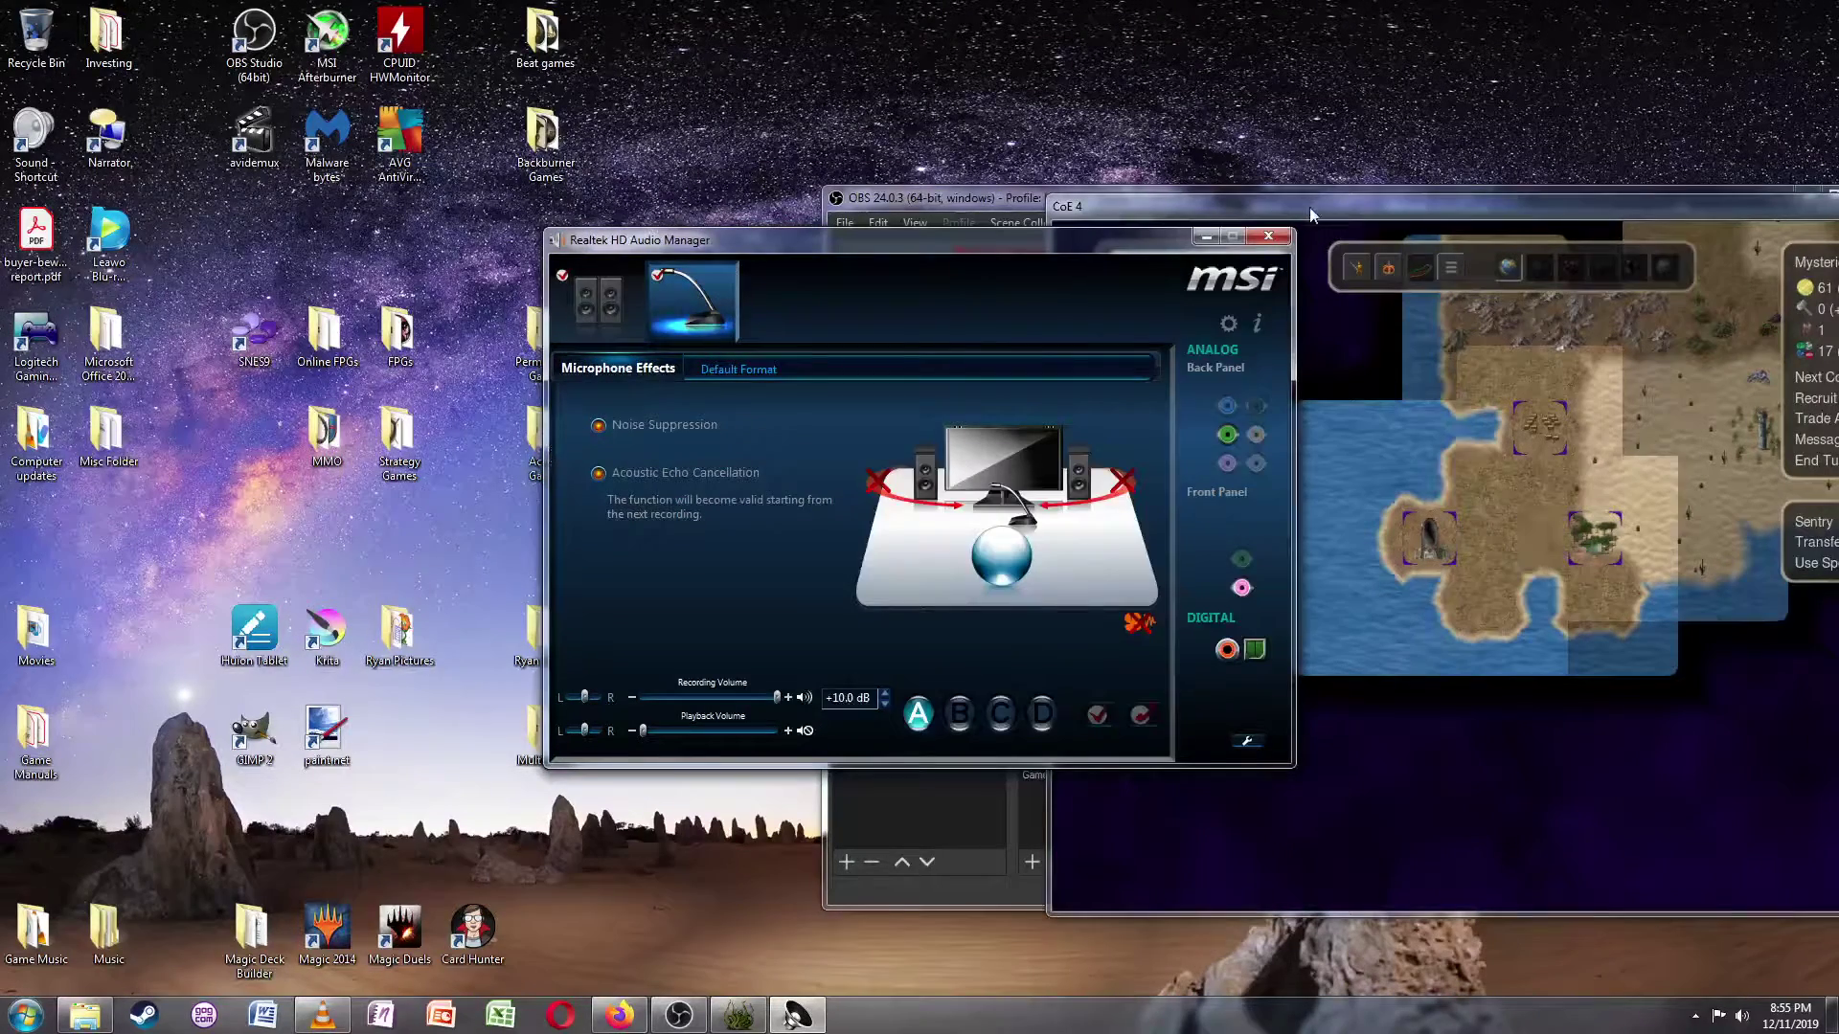
left_click(1269, 237)
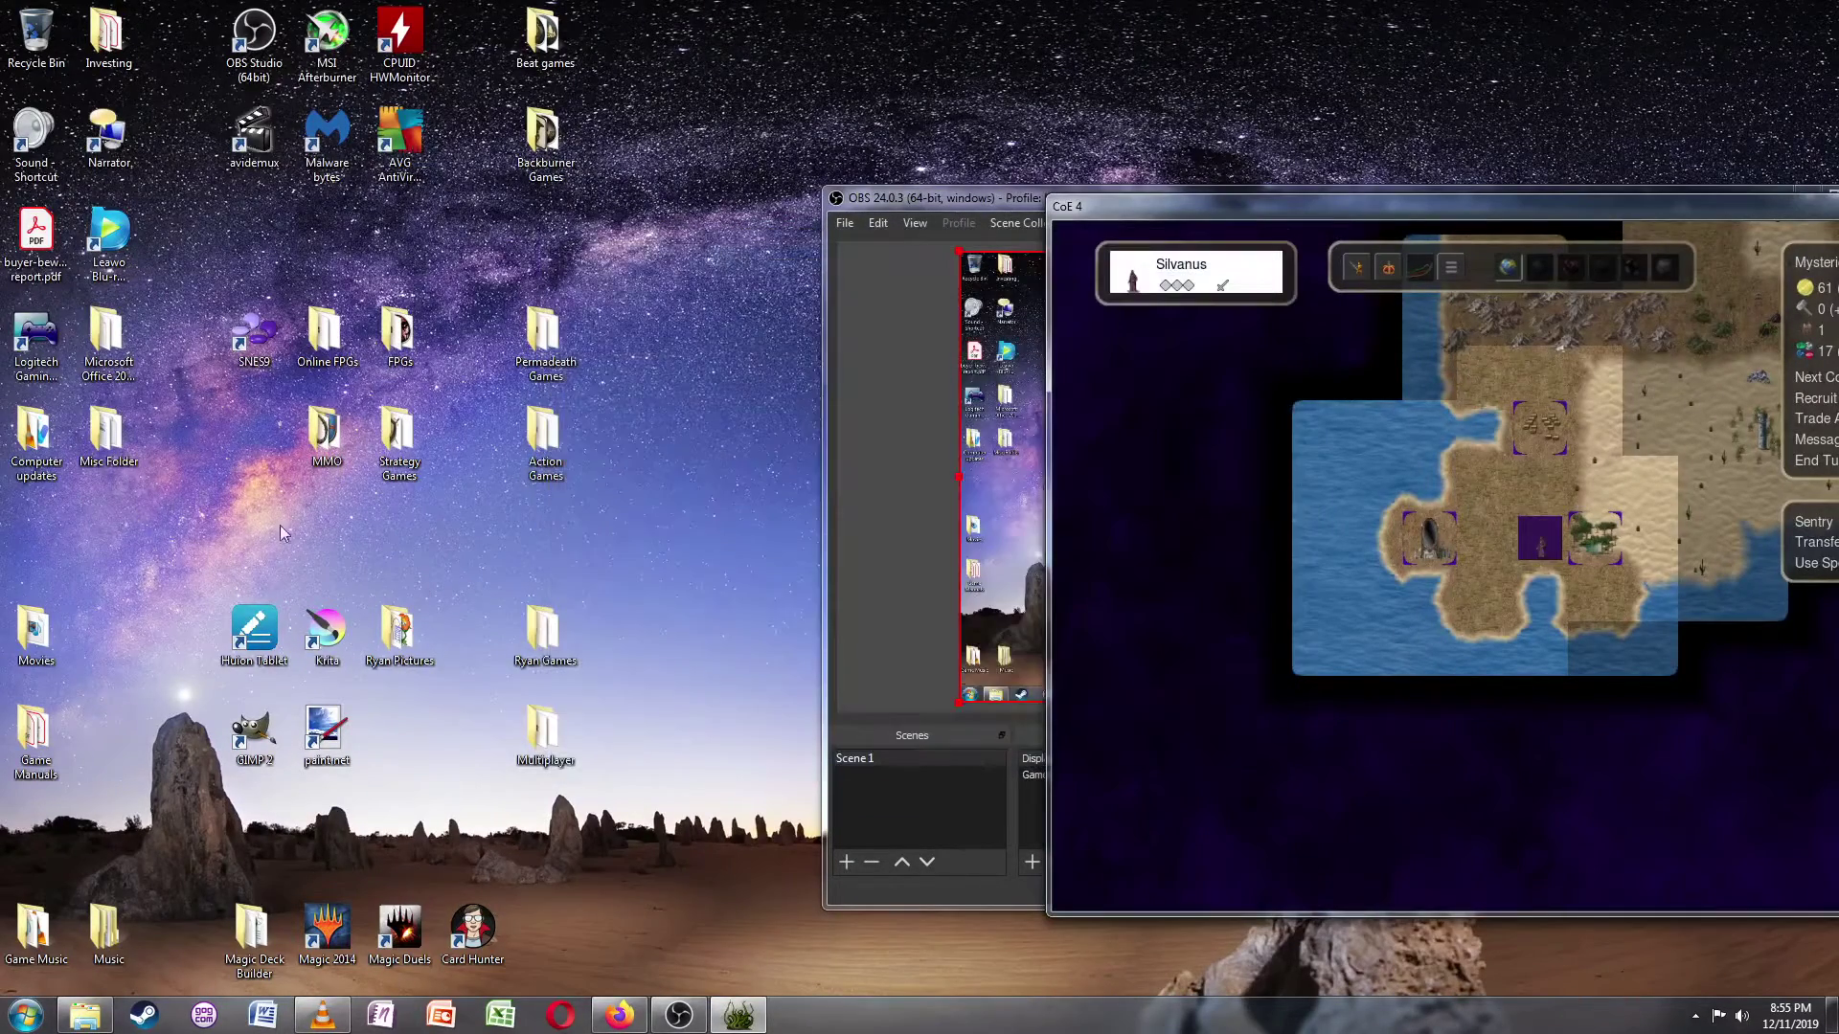
- Open and close the Action Games folder, and reposition the CoE 4 and OBS windows on the desktop
double_click(539, 445)
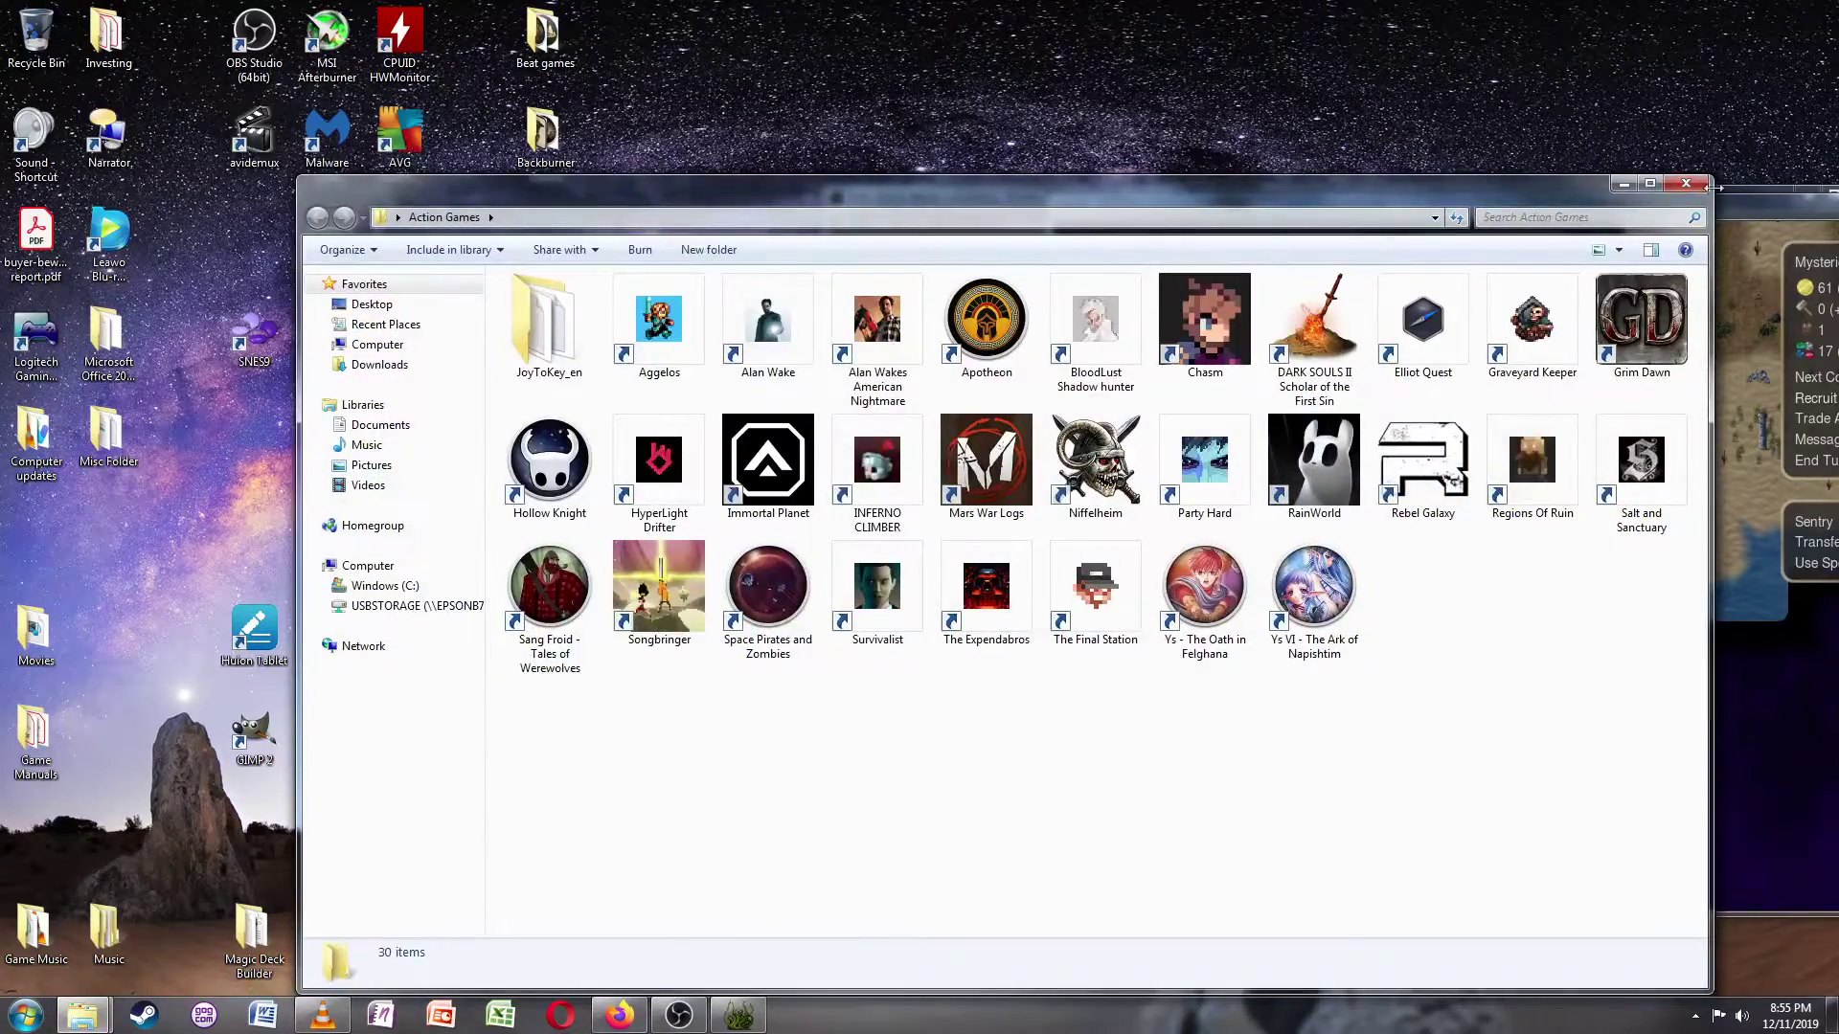
left_click(1686, 183)
left_click_drag(1197, 209, 517, 230)
left_click_drag(1370, 224, 1145, 209)
- Move the Game Capture 2 source above Display Capture, then move it back below
left_click(819, 769)
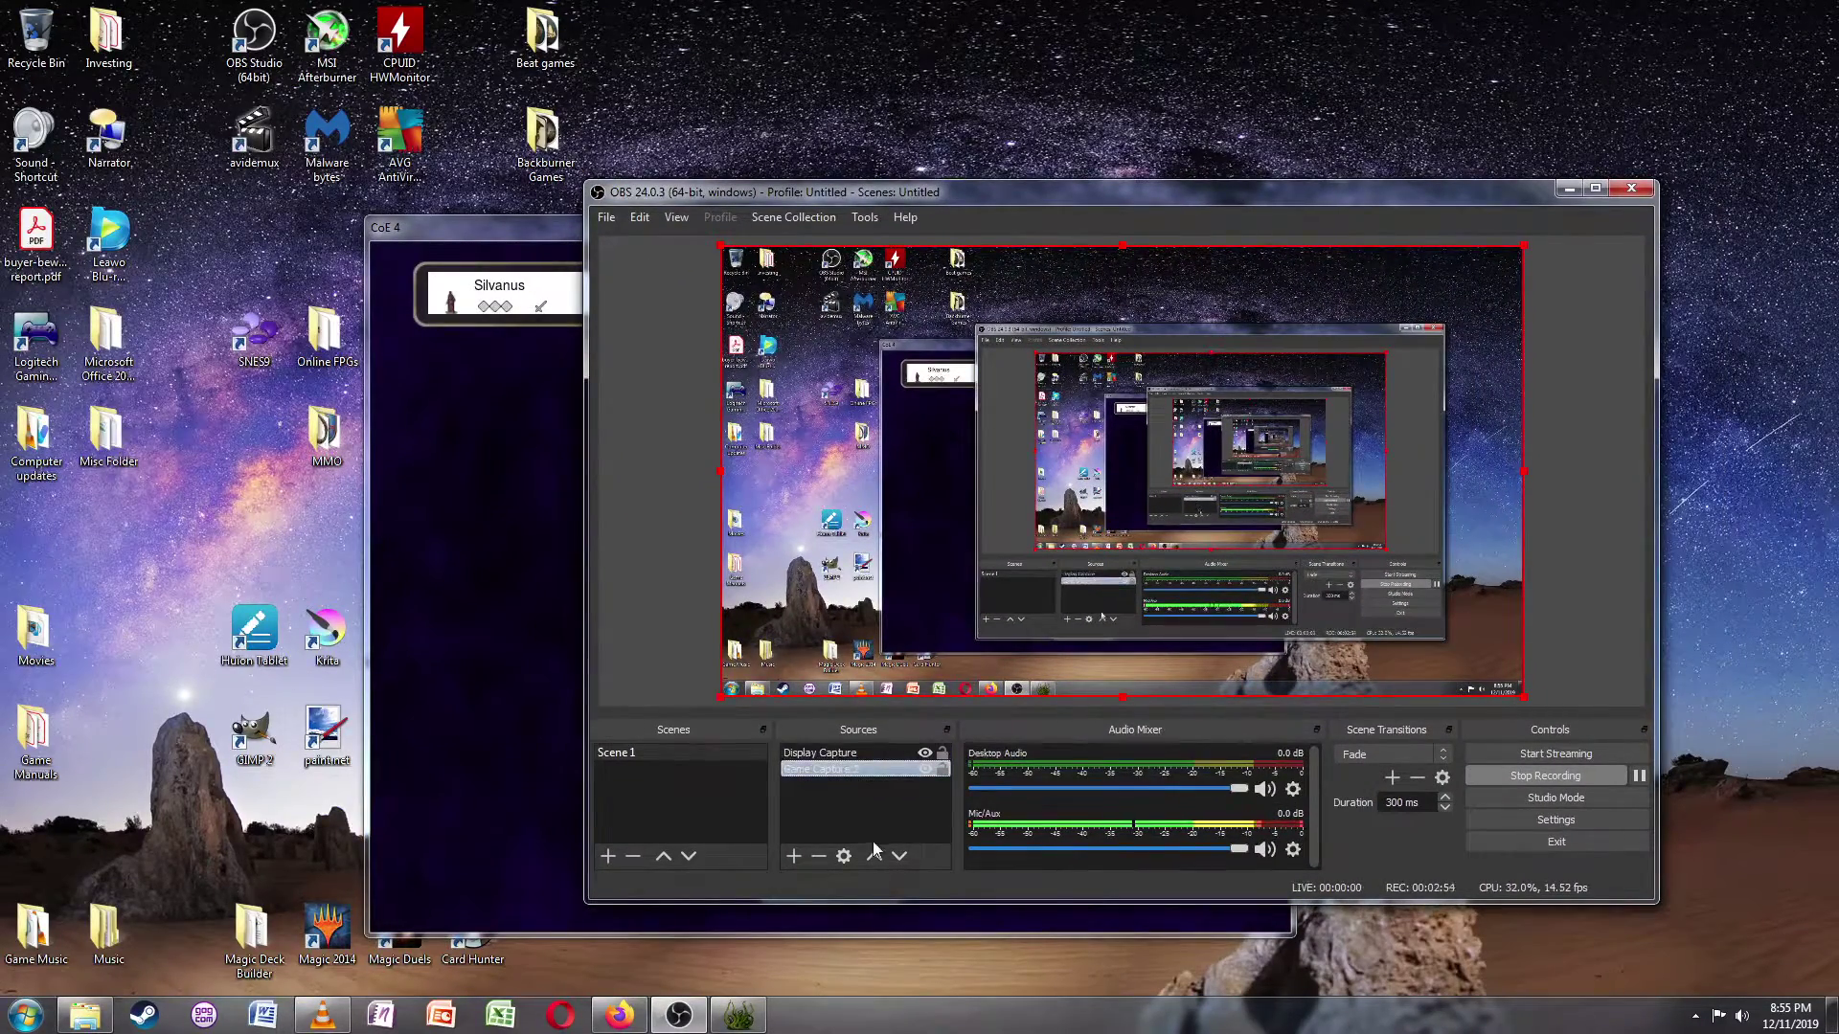
left_click(872, 849)
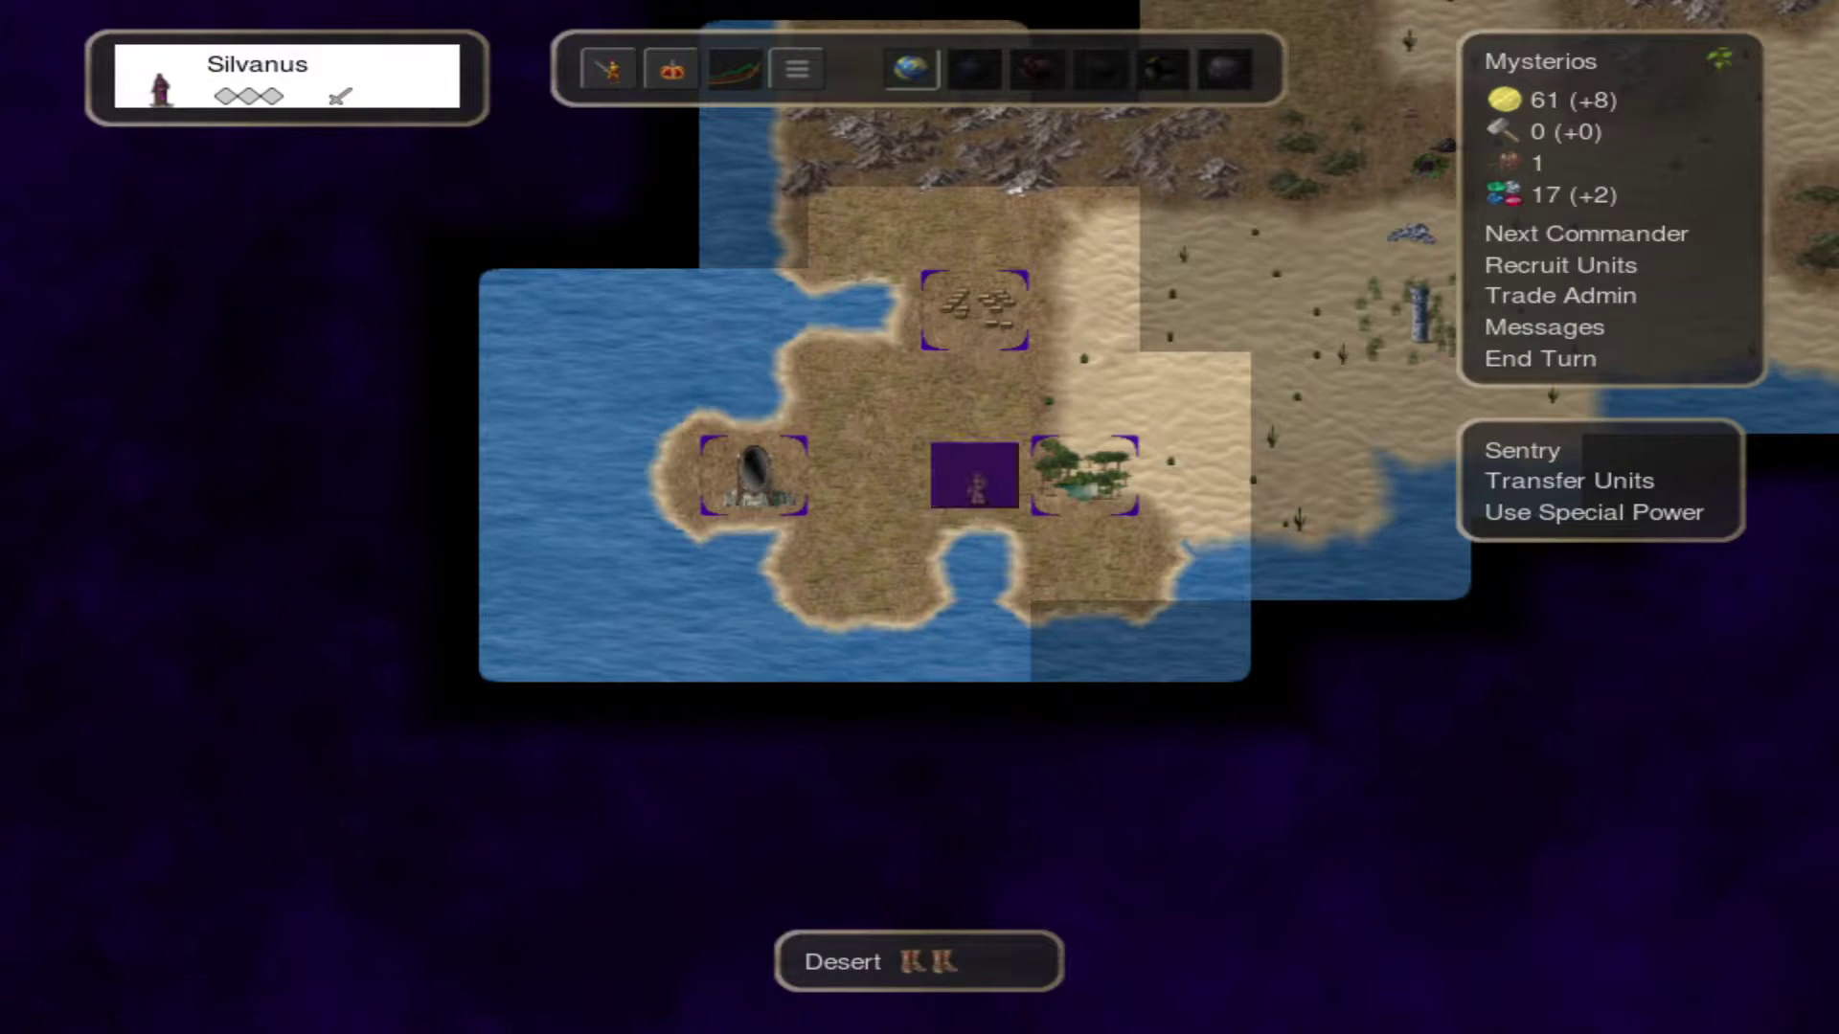
left_click(900, 855)
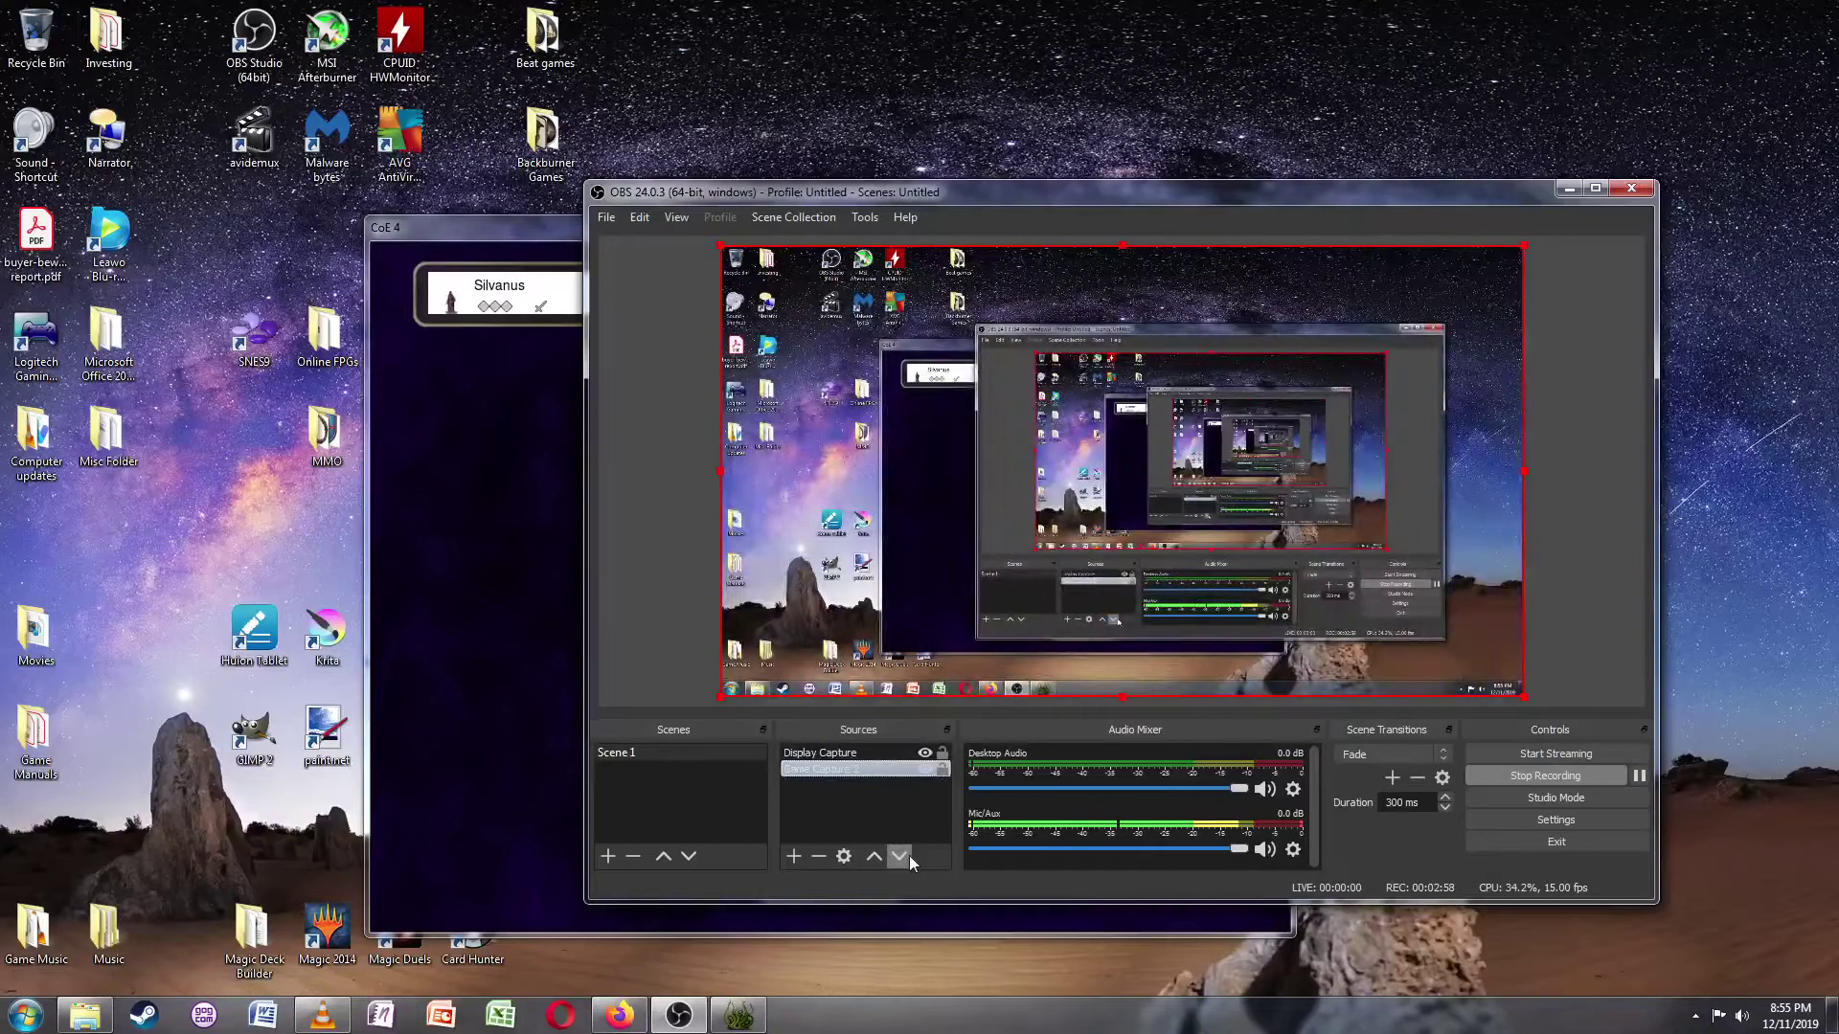
- Bring the CoE 4 window forward and set its screen mode to Borderless Fullscreen Window in the game's graphics preferences
left_click(515, 220)
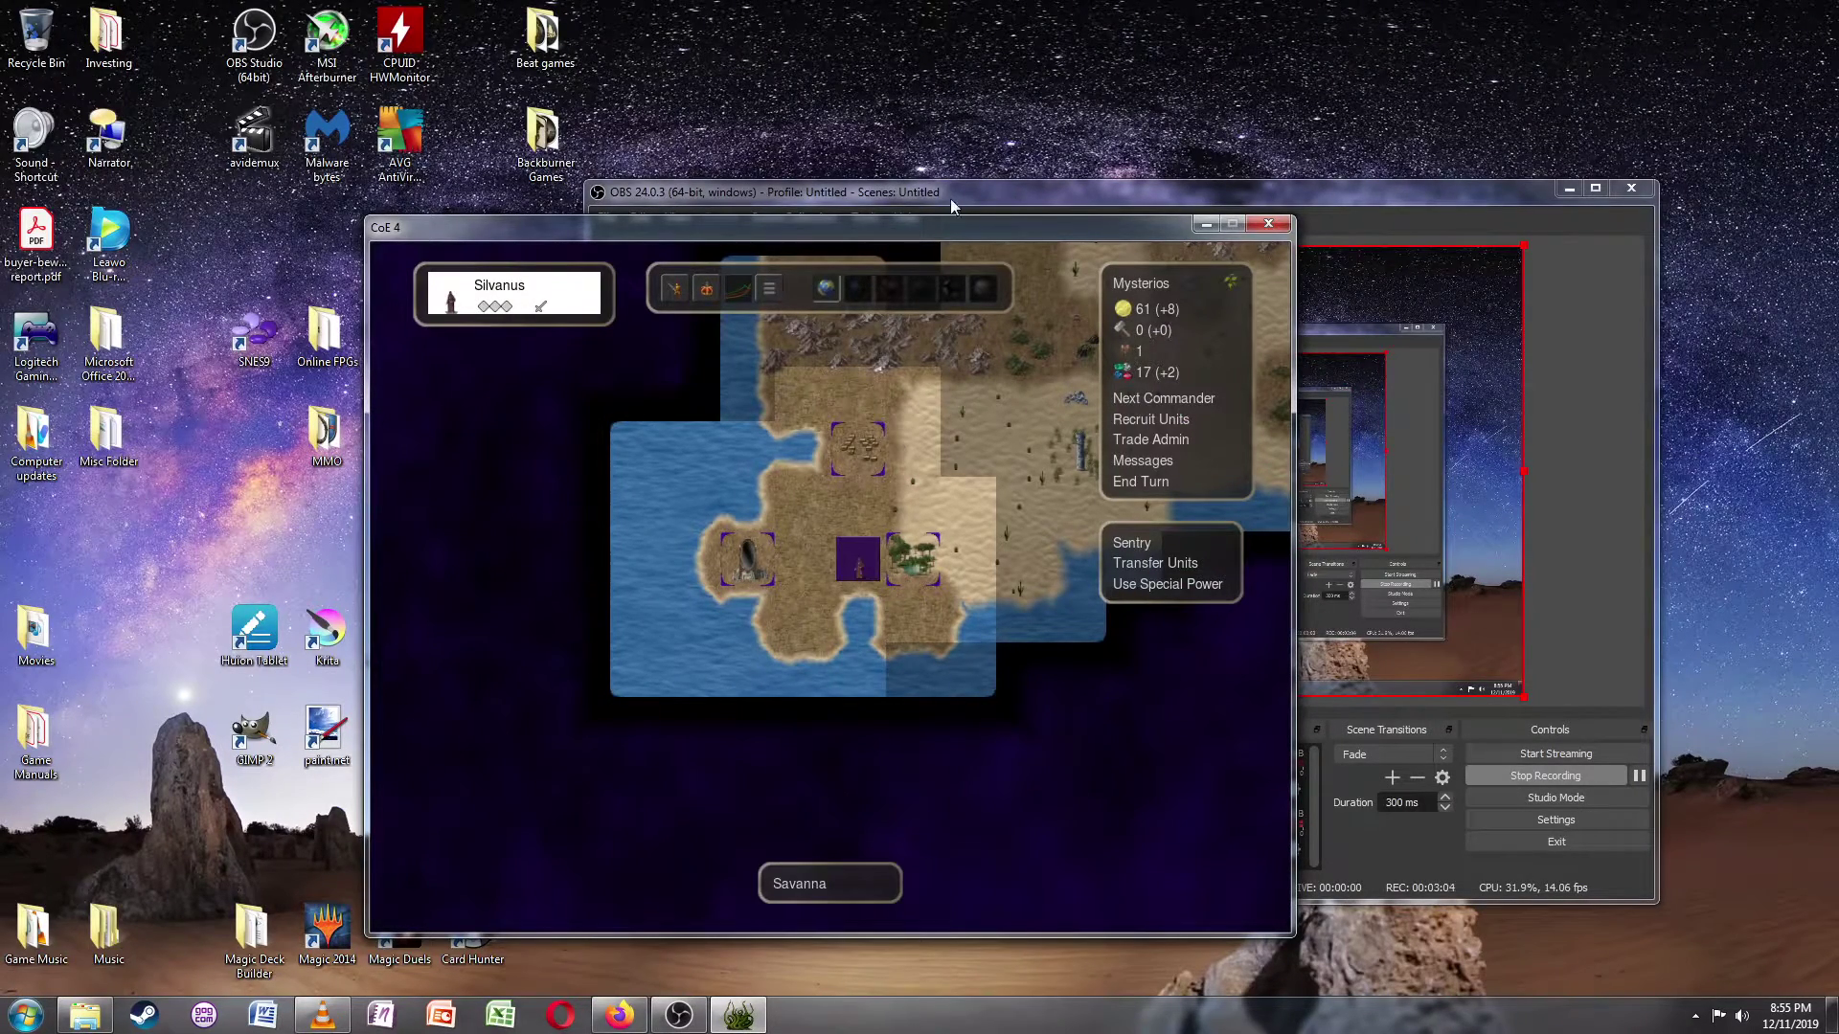
left_click_drag(946, 230, 707, 227)
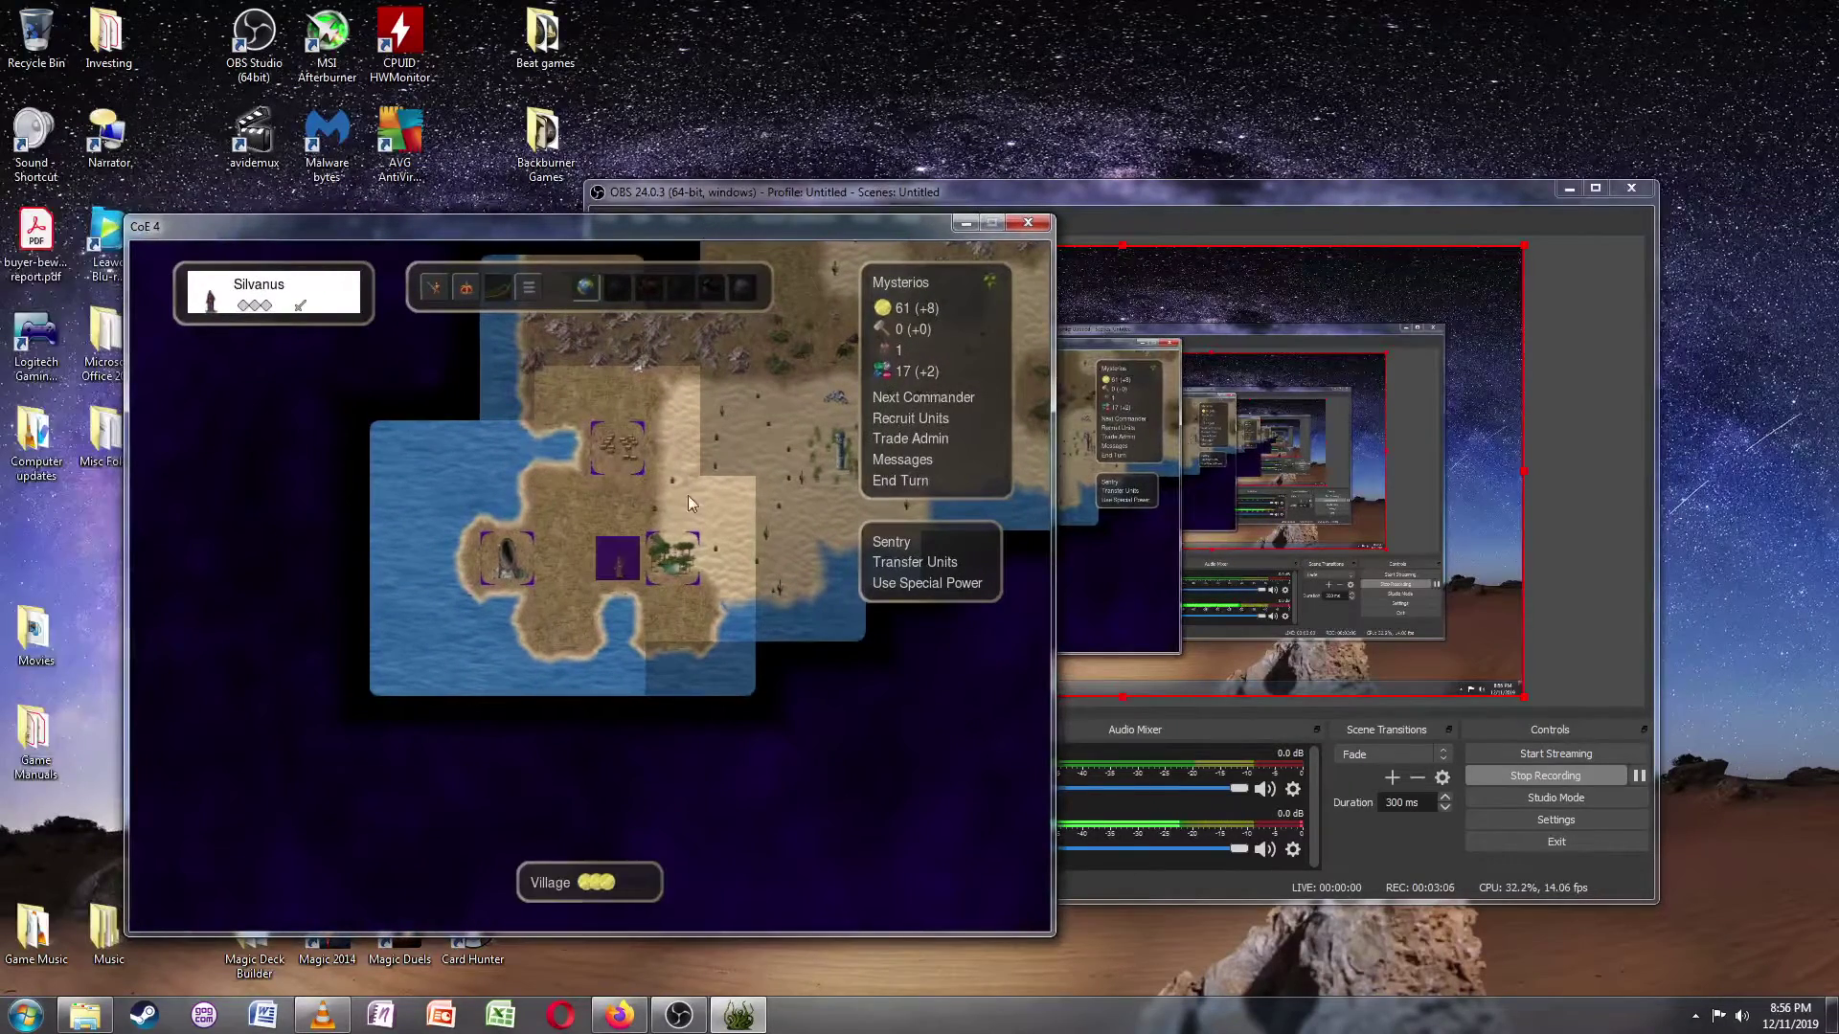
left_click(528, 288)
left_click(583, 508)
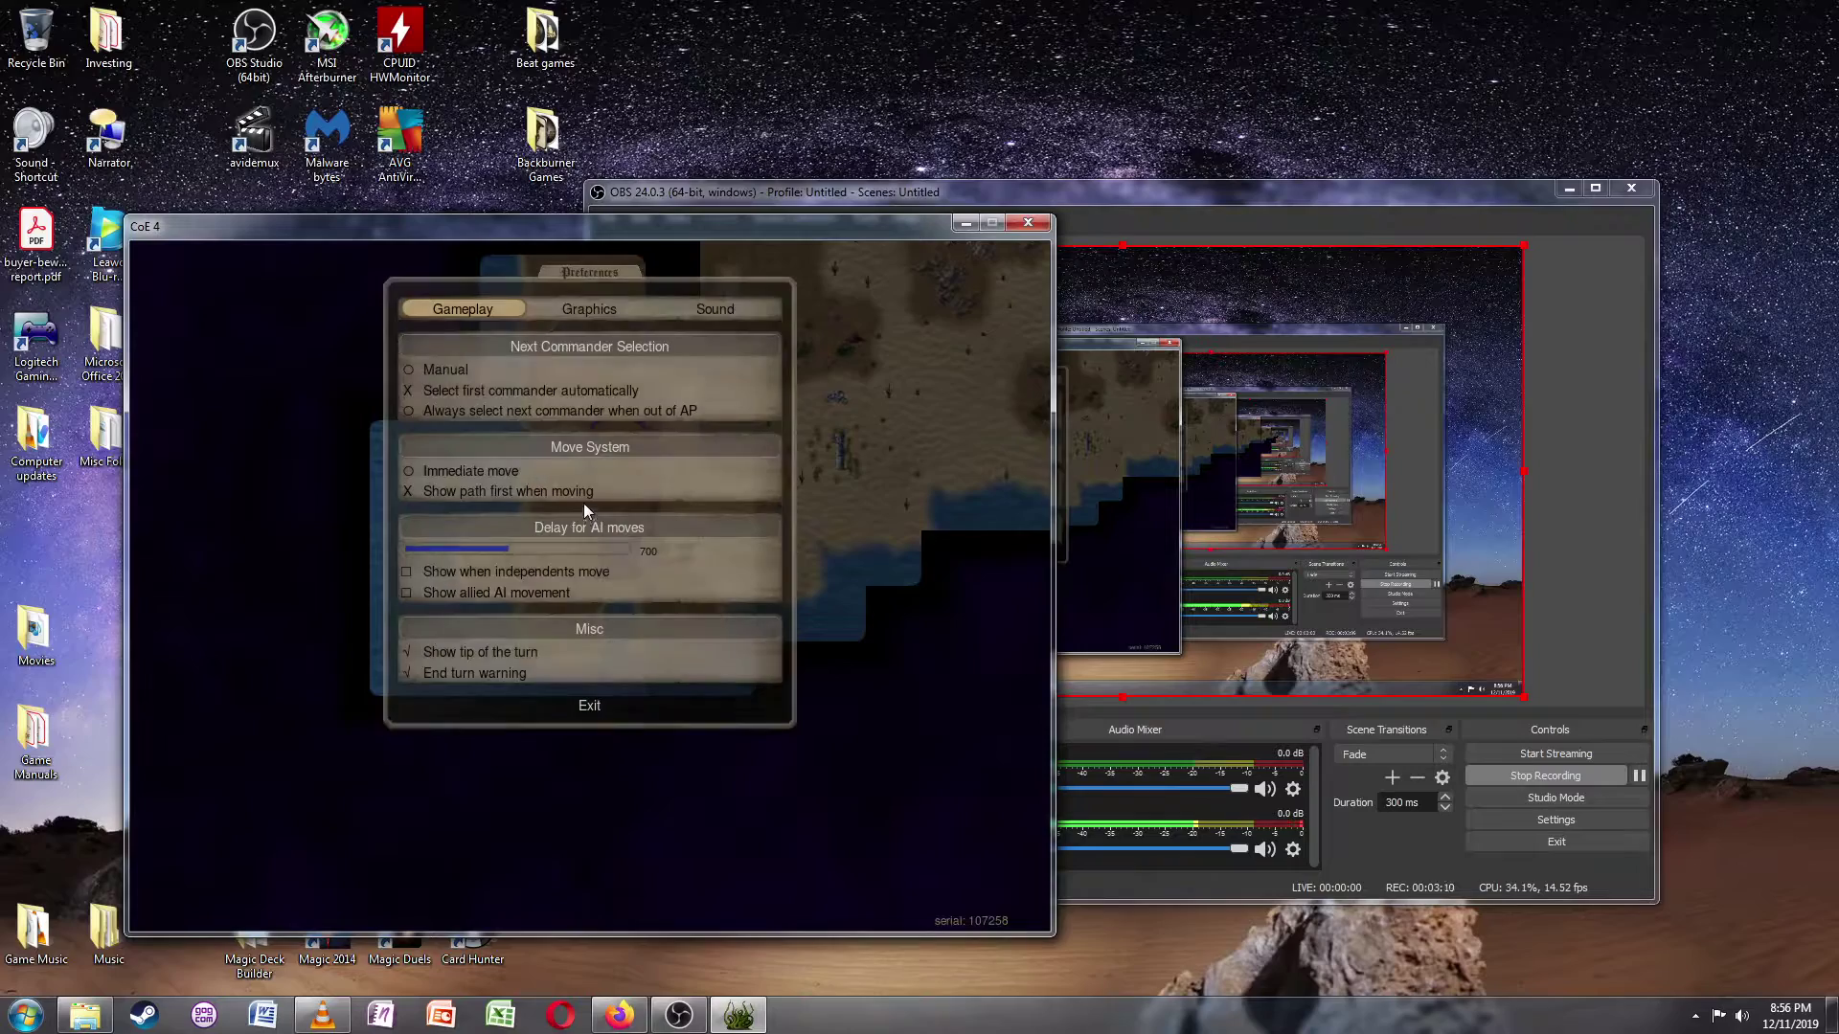
left_click(697, 305)
left_click(594, 307)
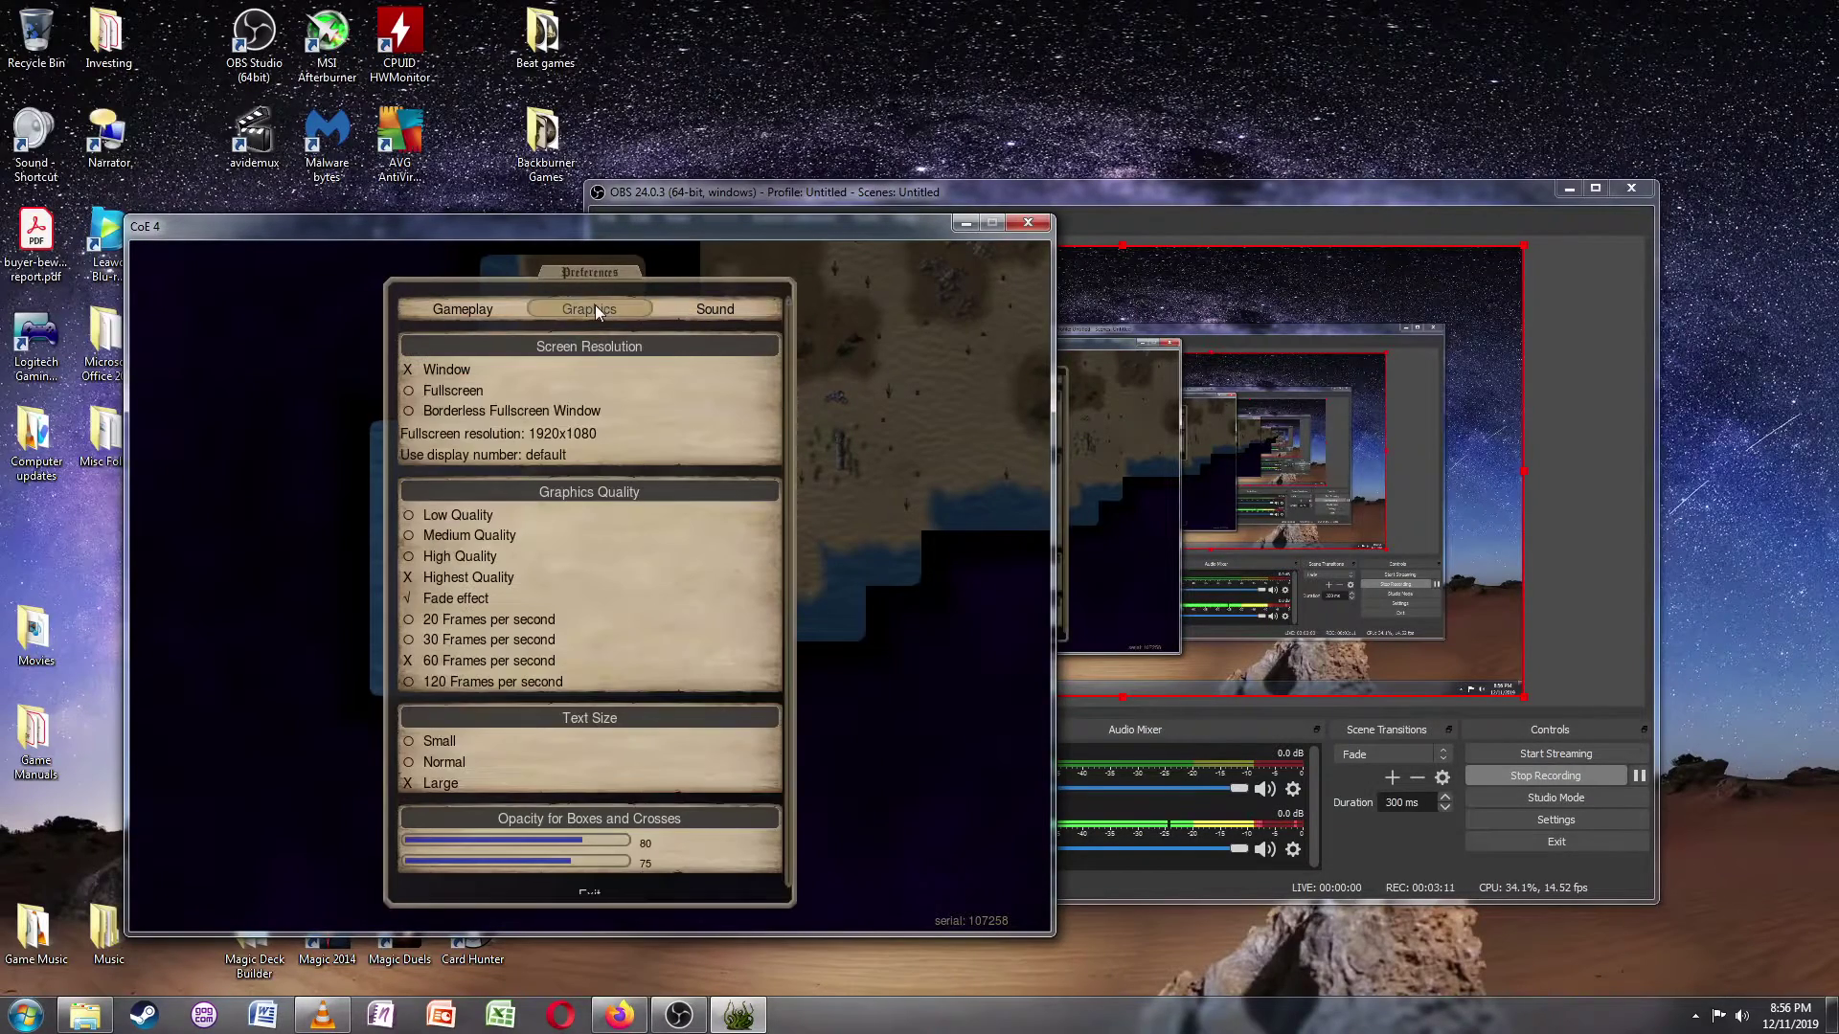
left_click(438, 410)
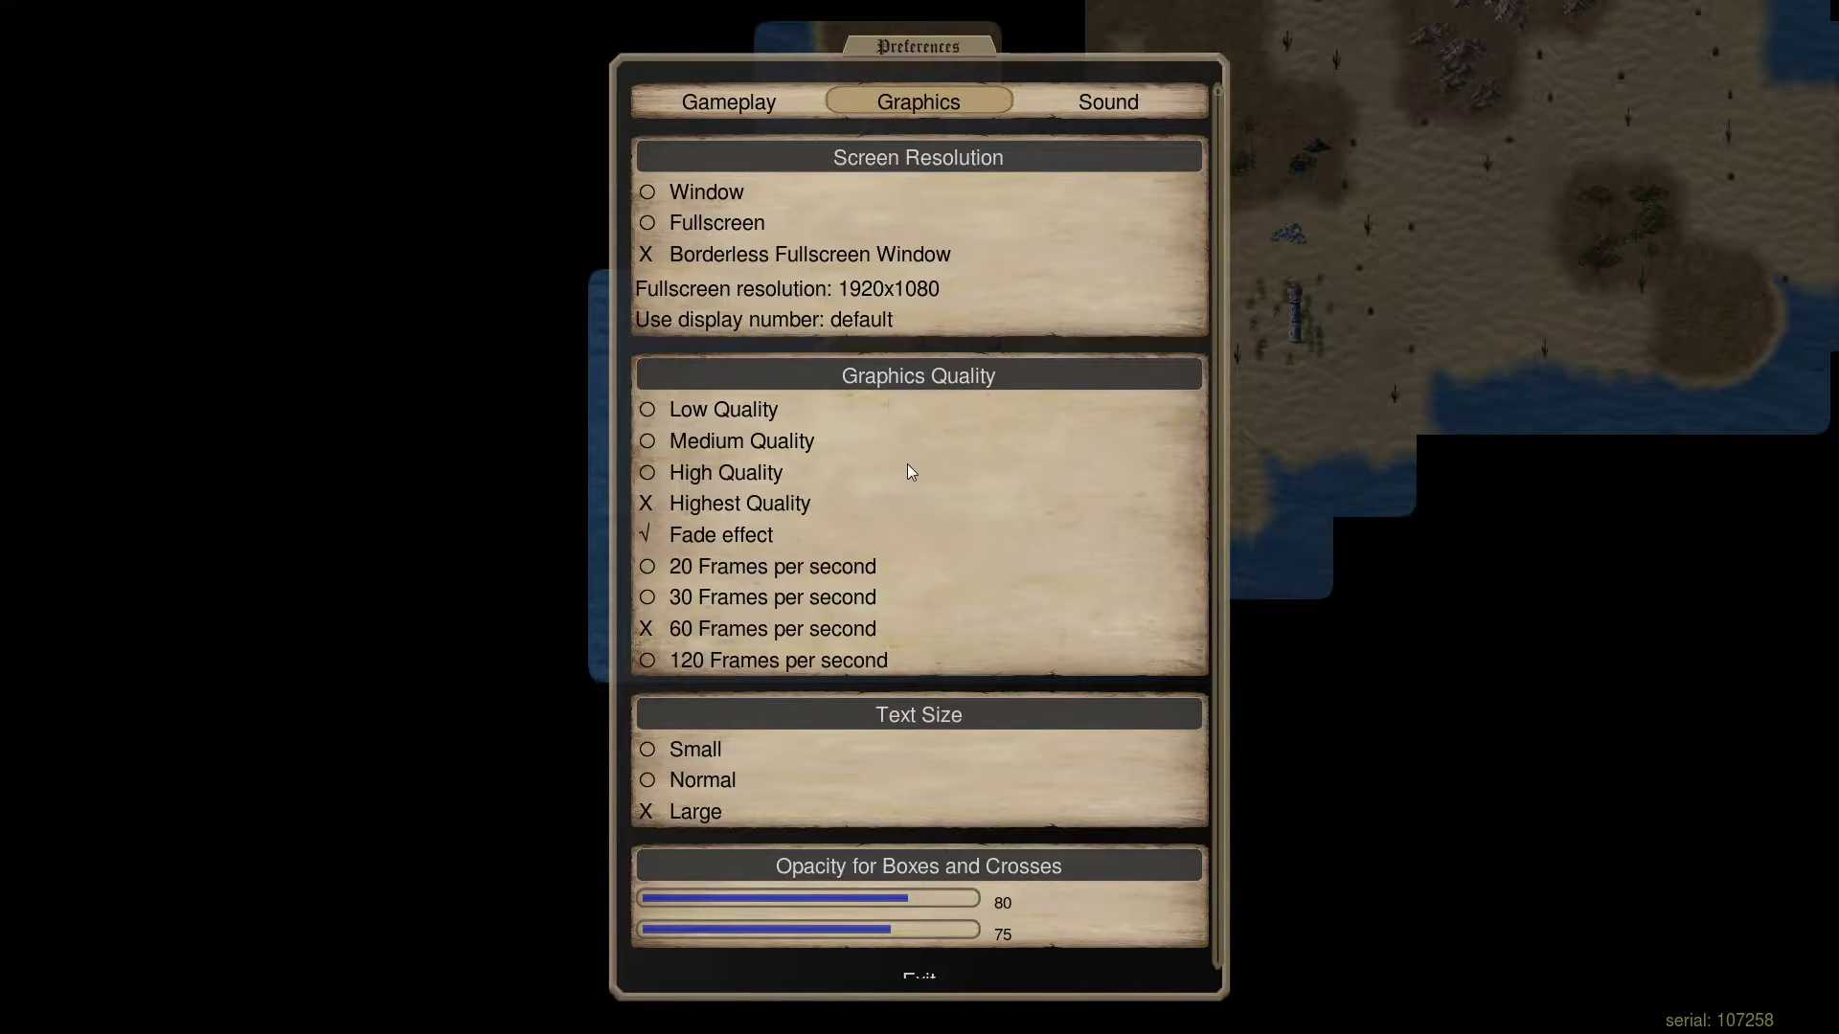
- Return to the desktop, move the OBS window aside and launch COE 4 from the Strategy Games folder
key("alt+Tab")
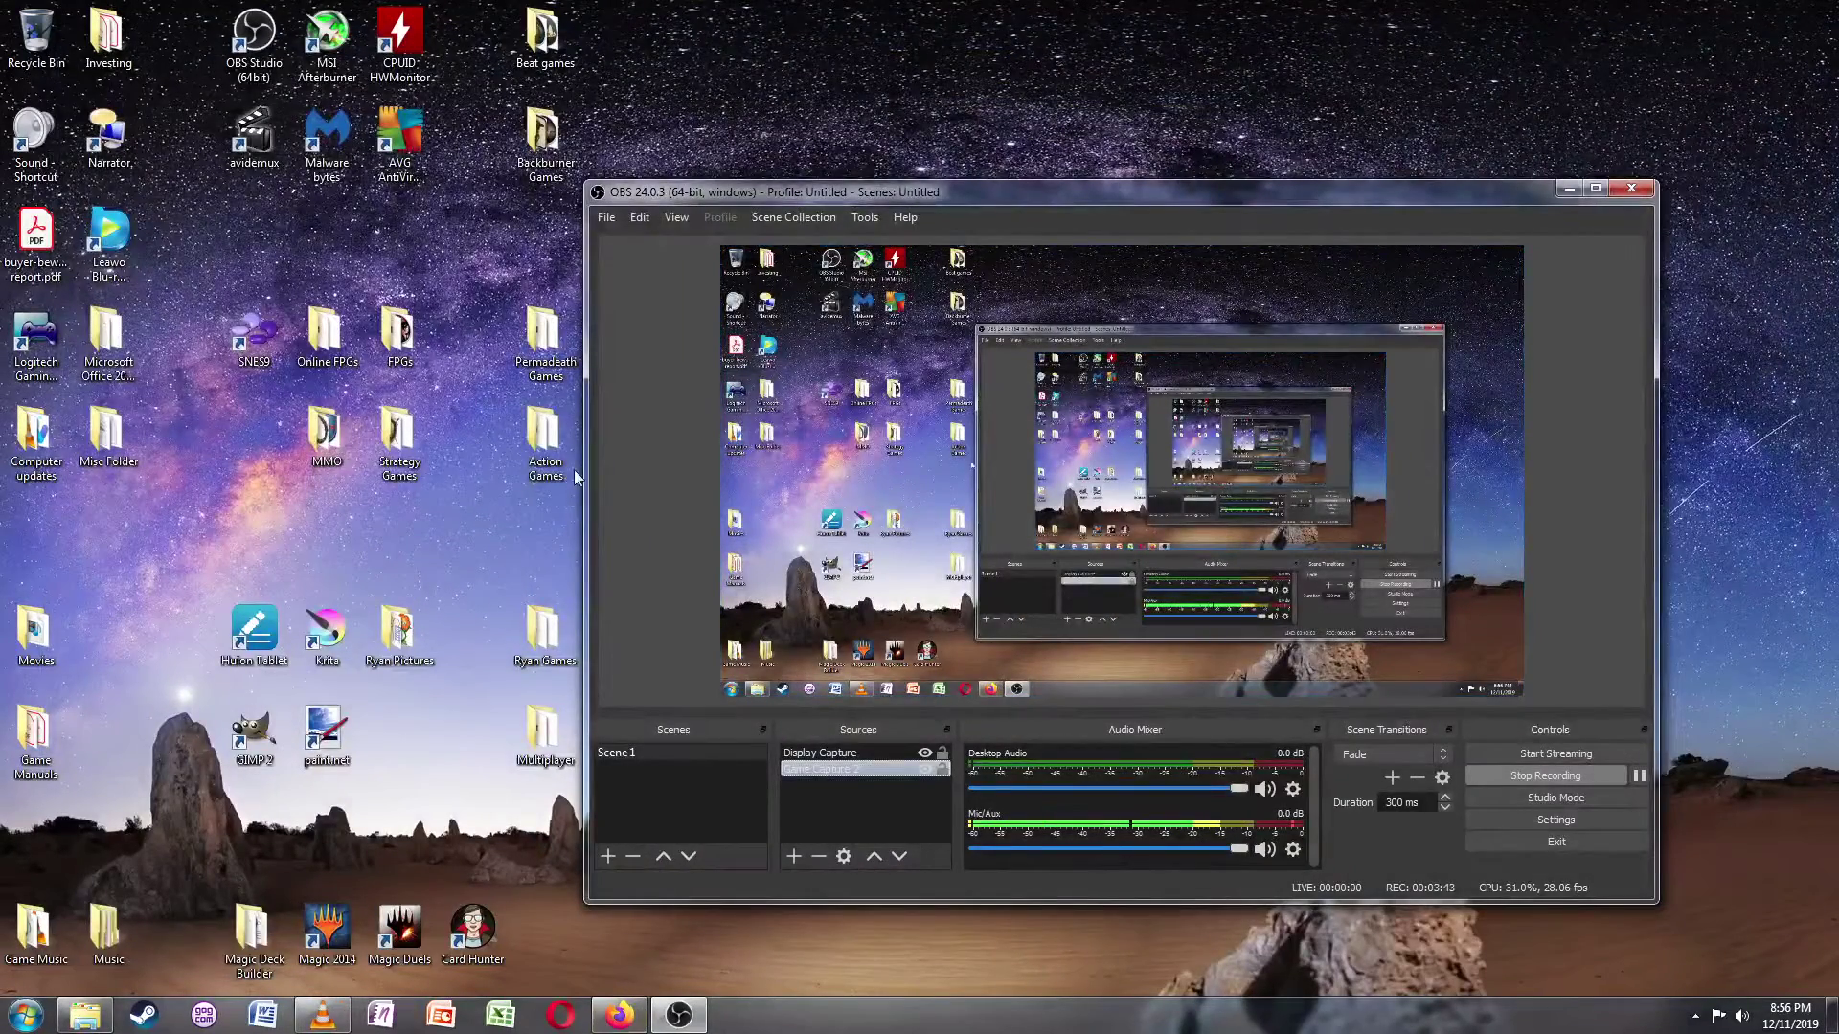
left_click_drag(804, 199, 938, 174)
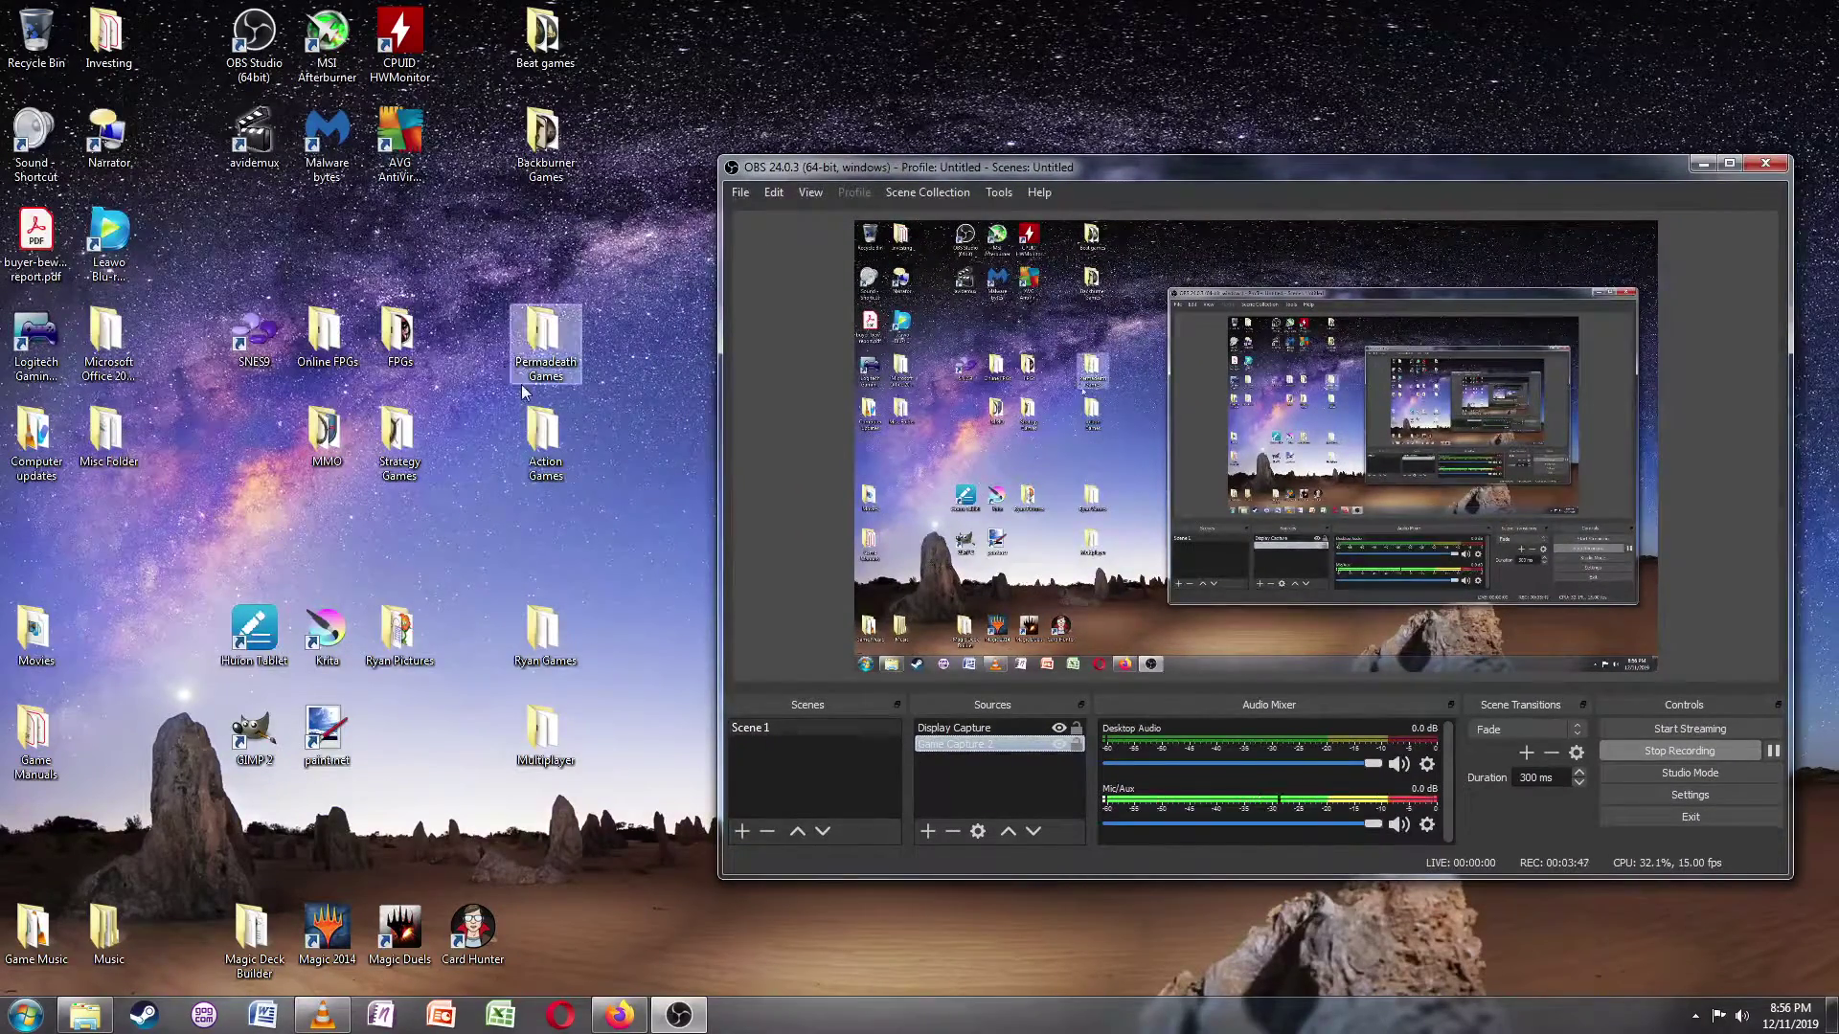
double_click(429, 433)
double_click(997, 324)
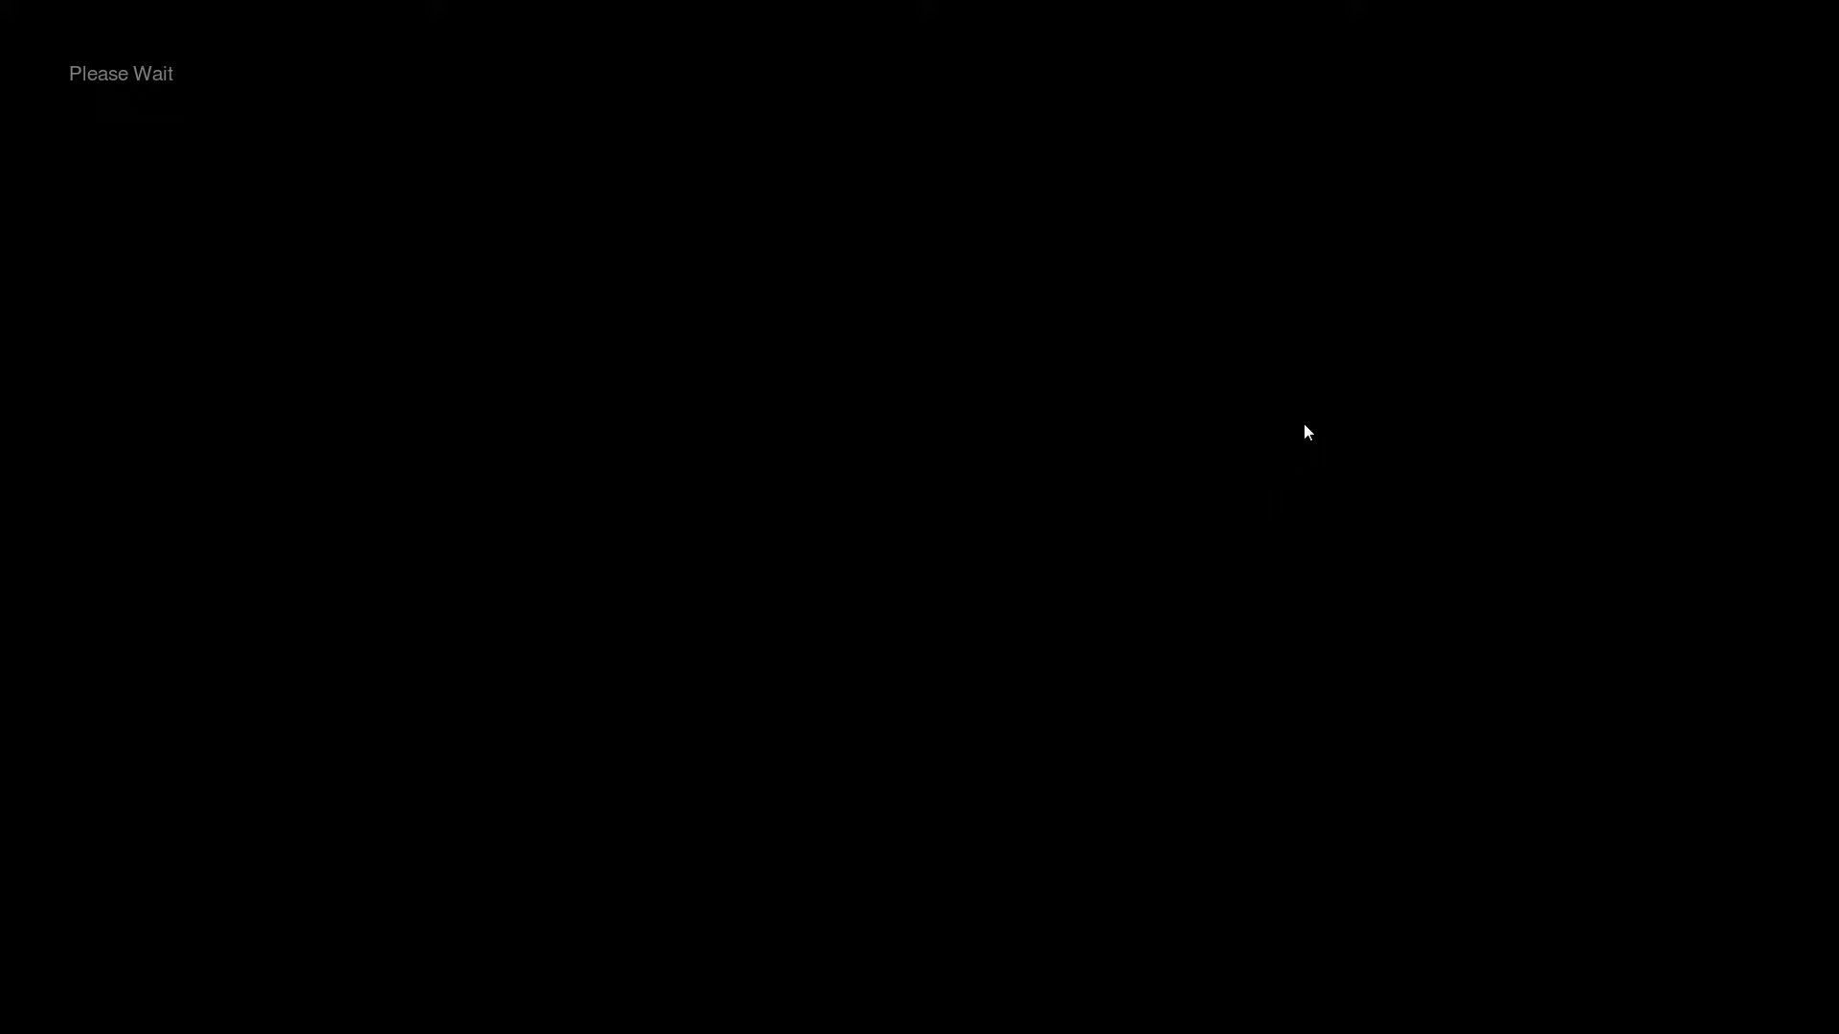
- Leave the game for the desktop, close the Strategy Games folder and reposition the OBS window
key("alt+Tab")
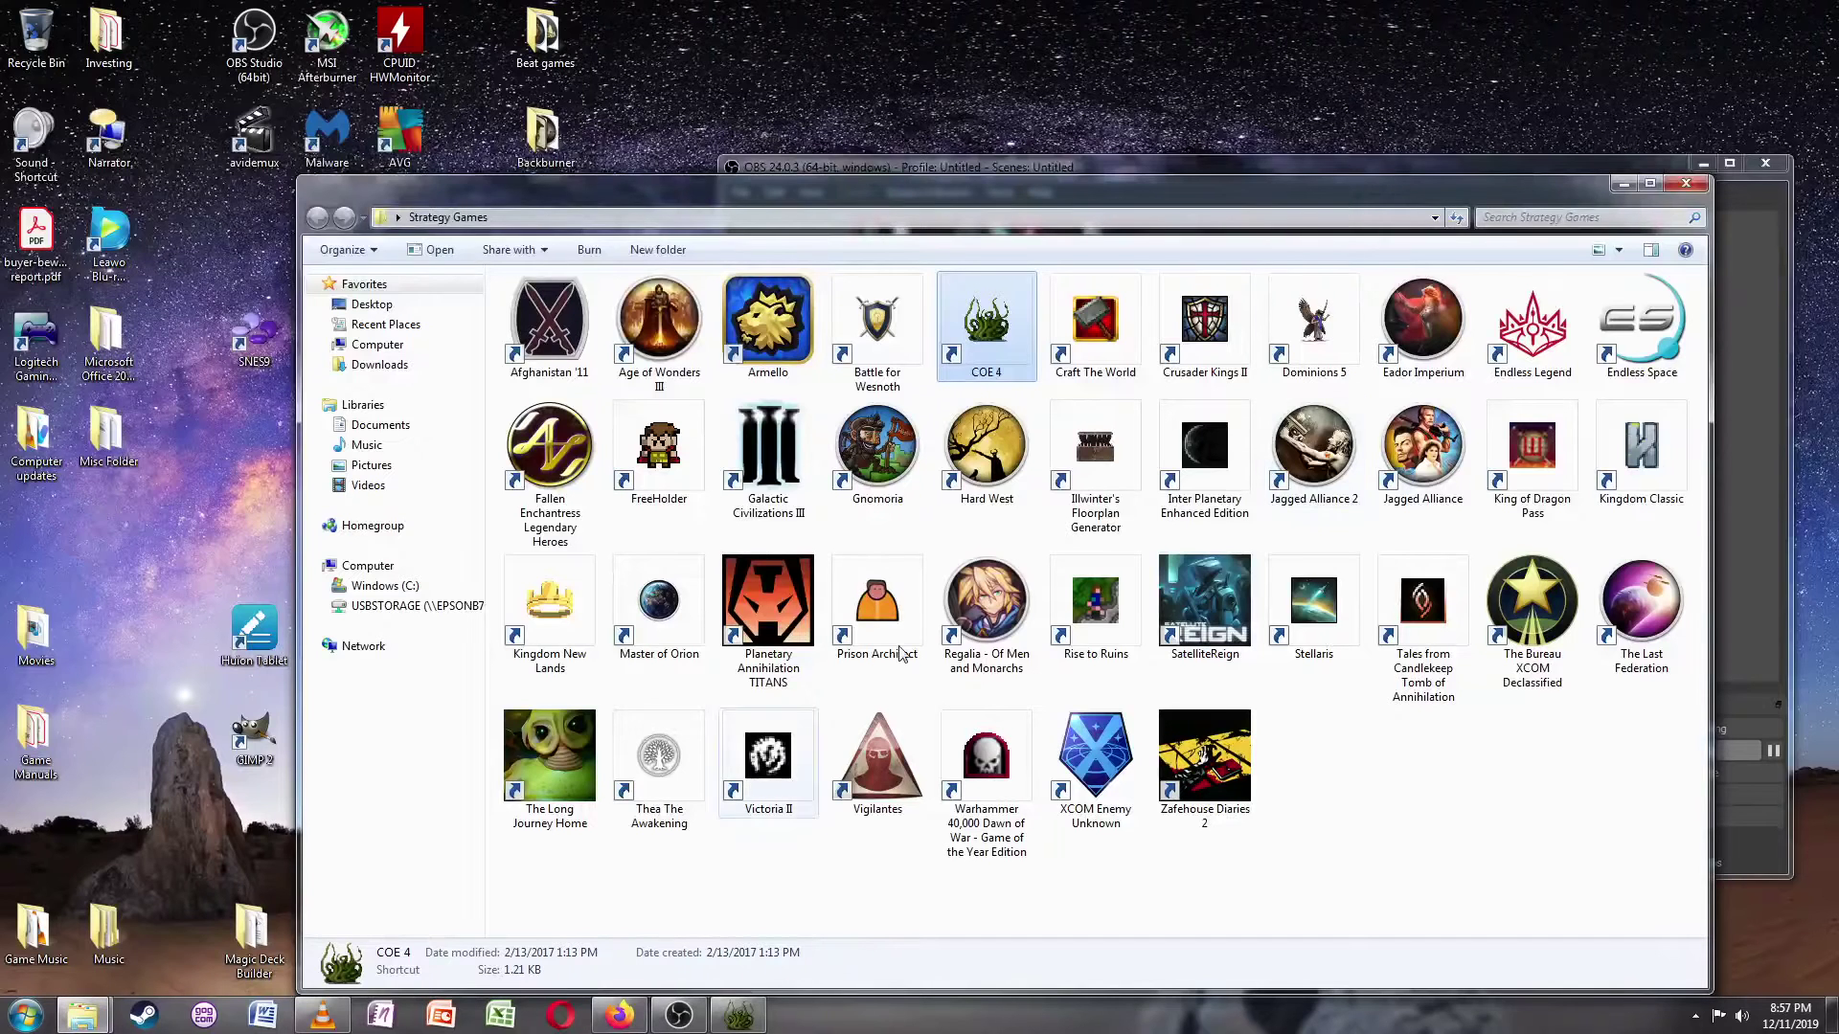
left_click(1686, 183)
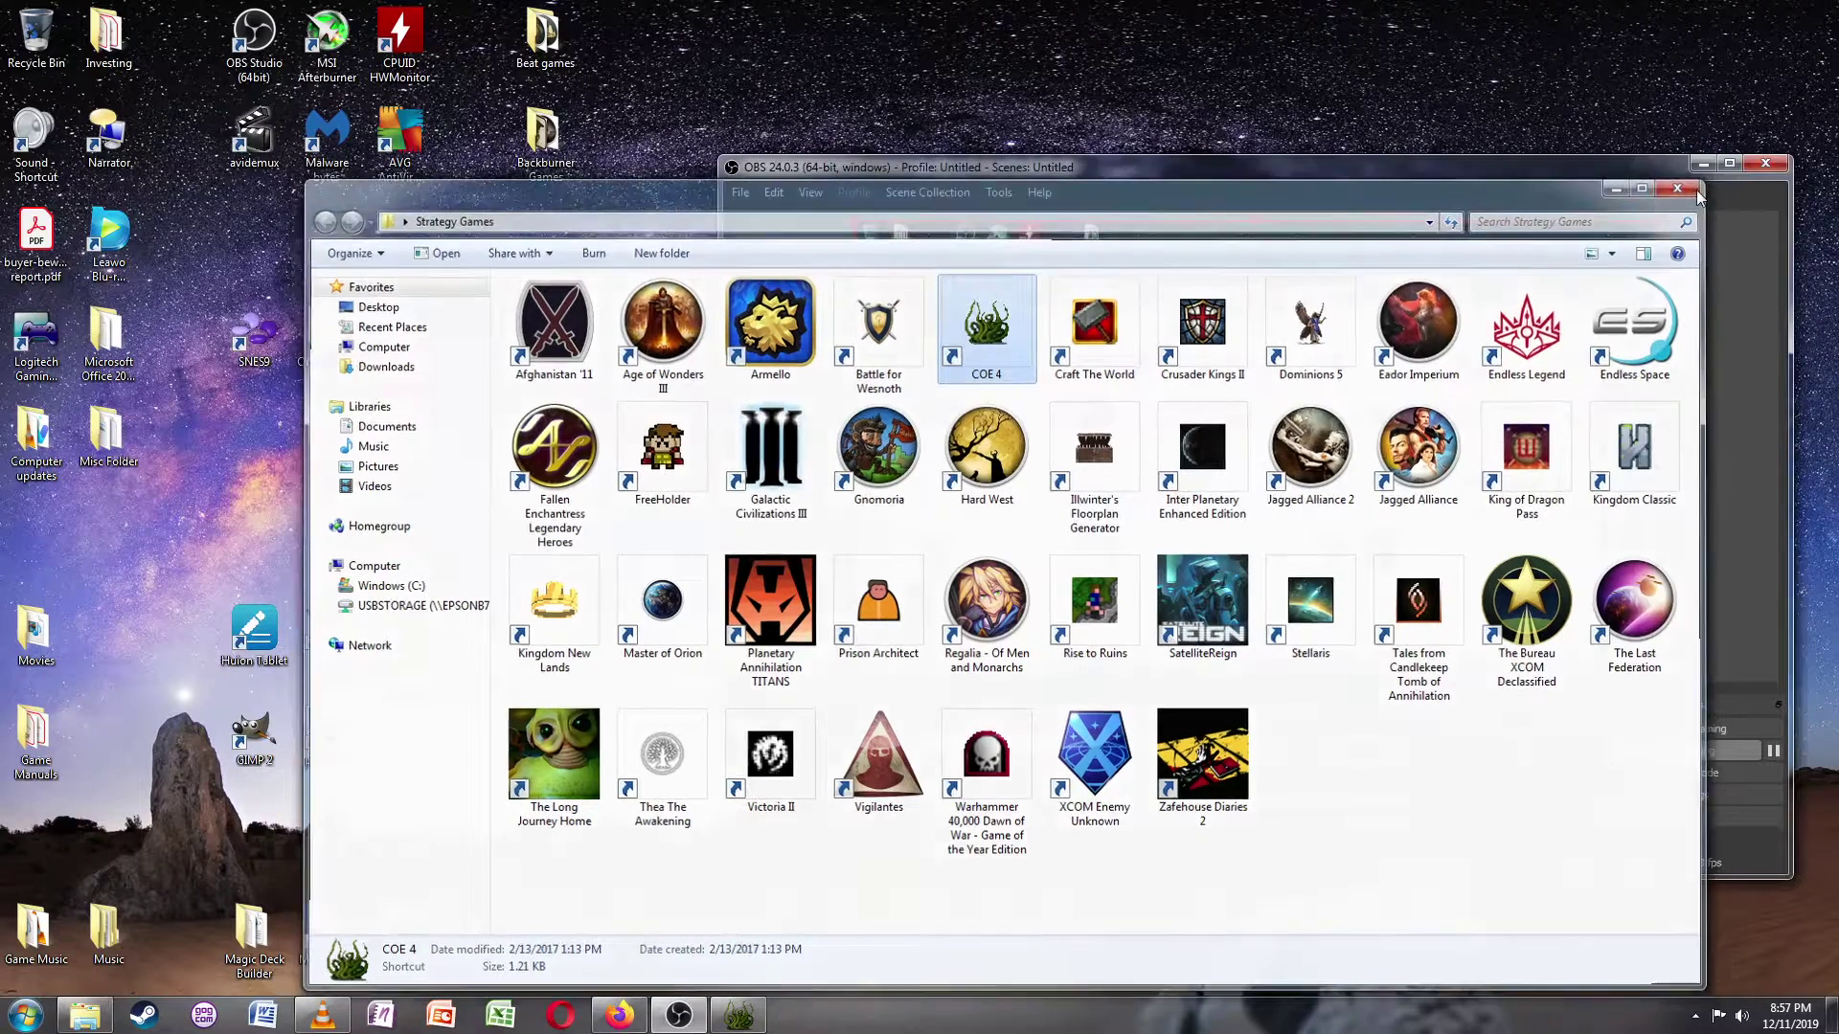
left_click_drag(1098, 169, 898, 165)
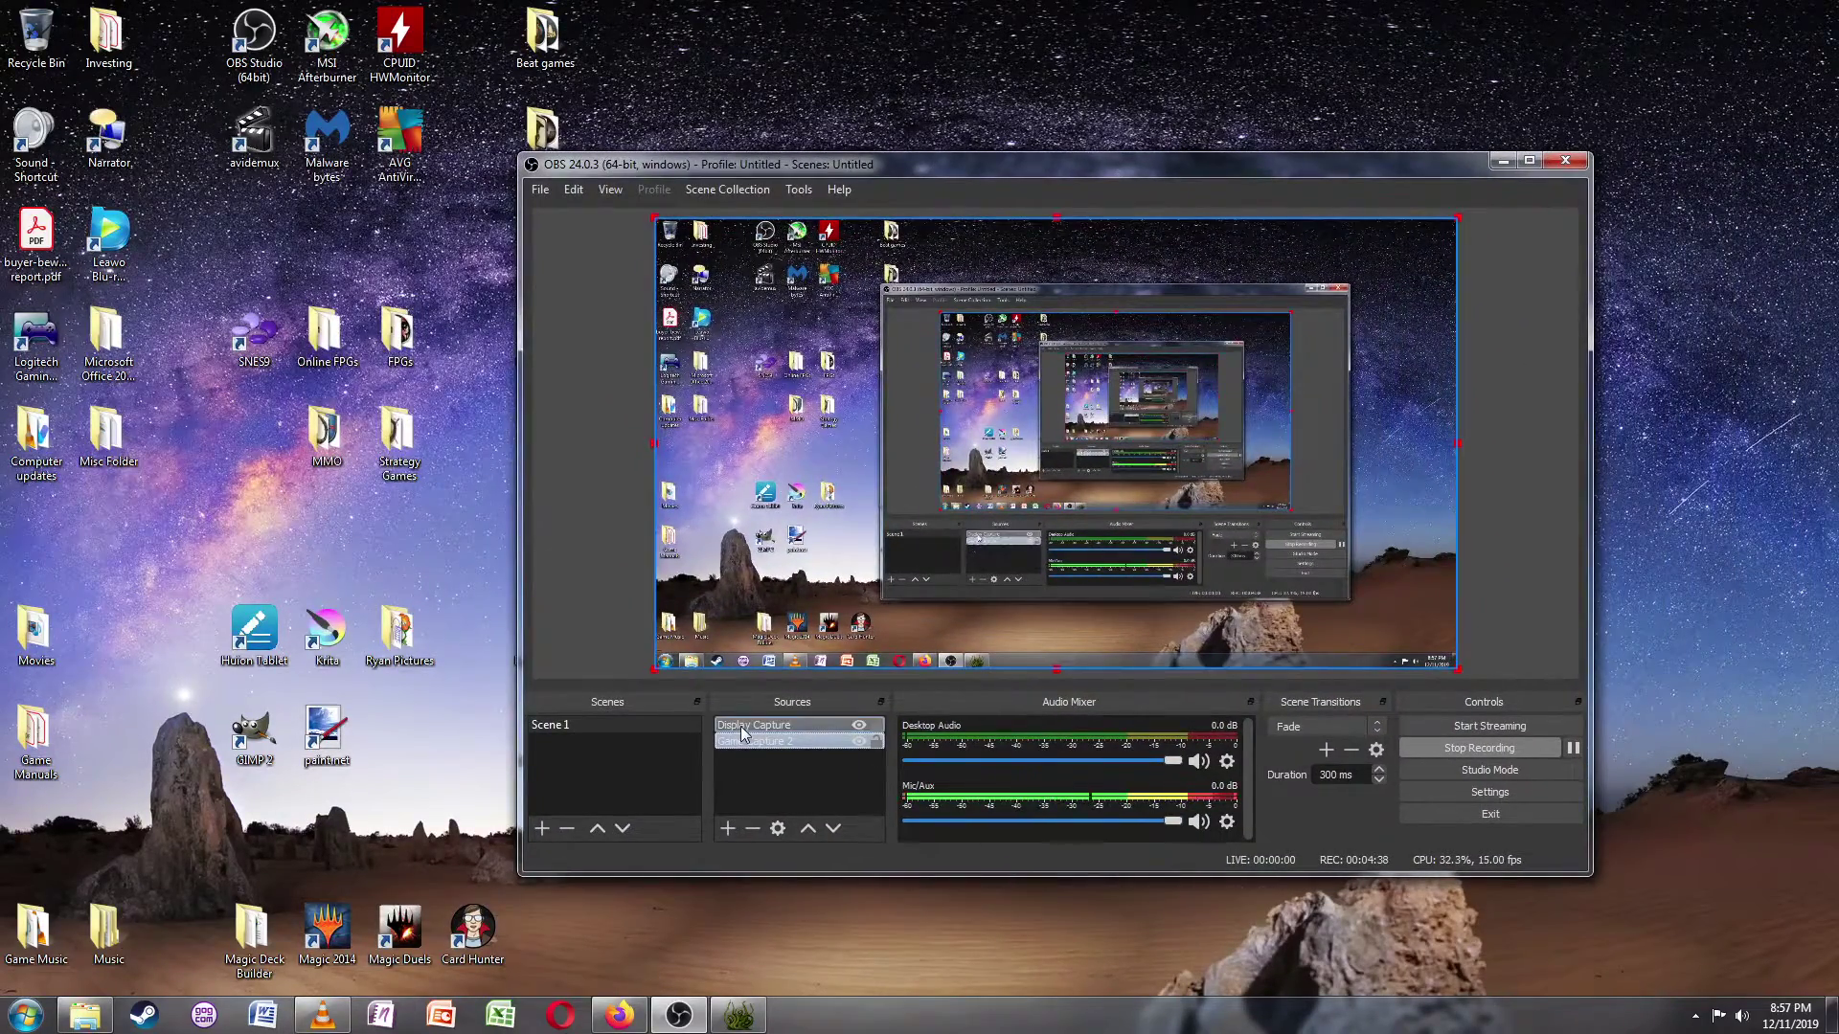
- View the CoE 4 game in fullscreen and switch back to OBS
left_click(738, 1015)
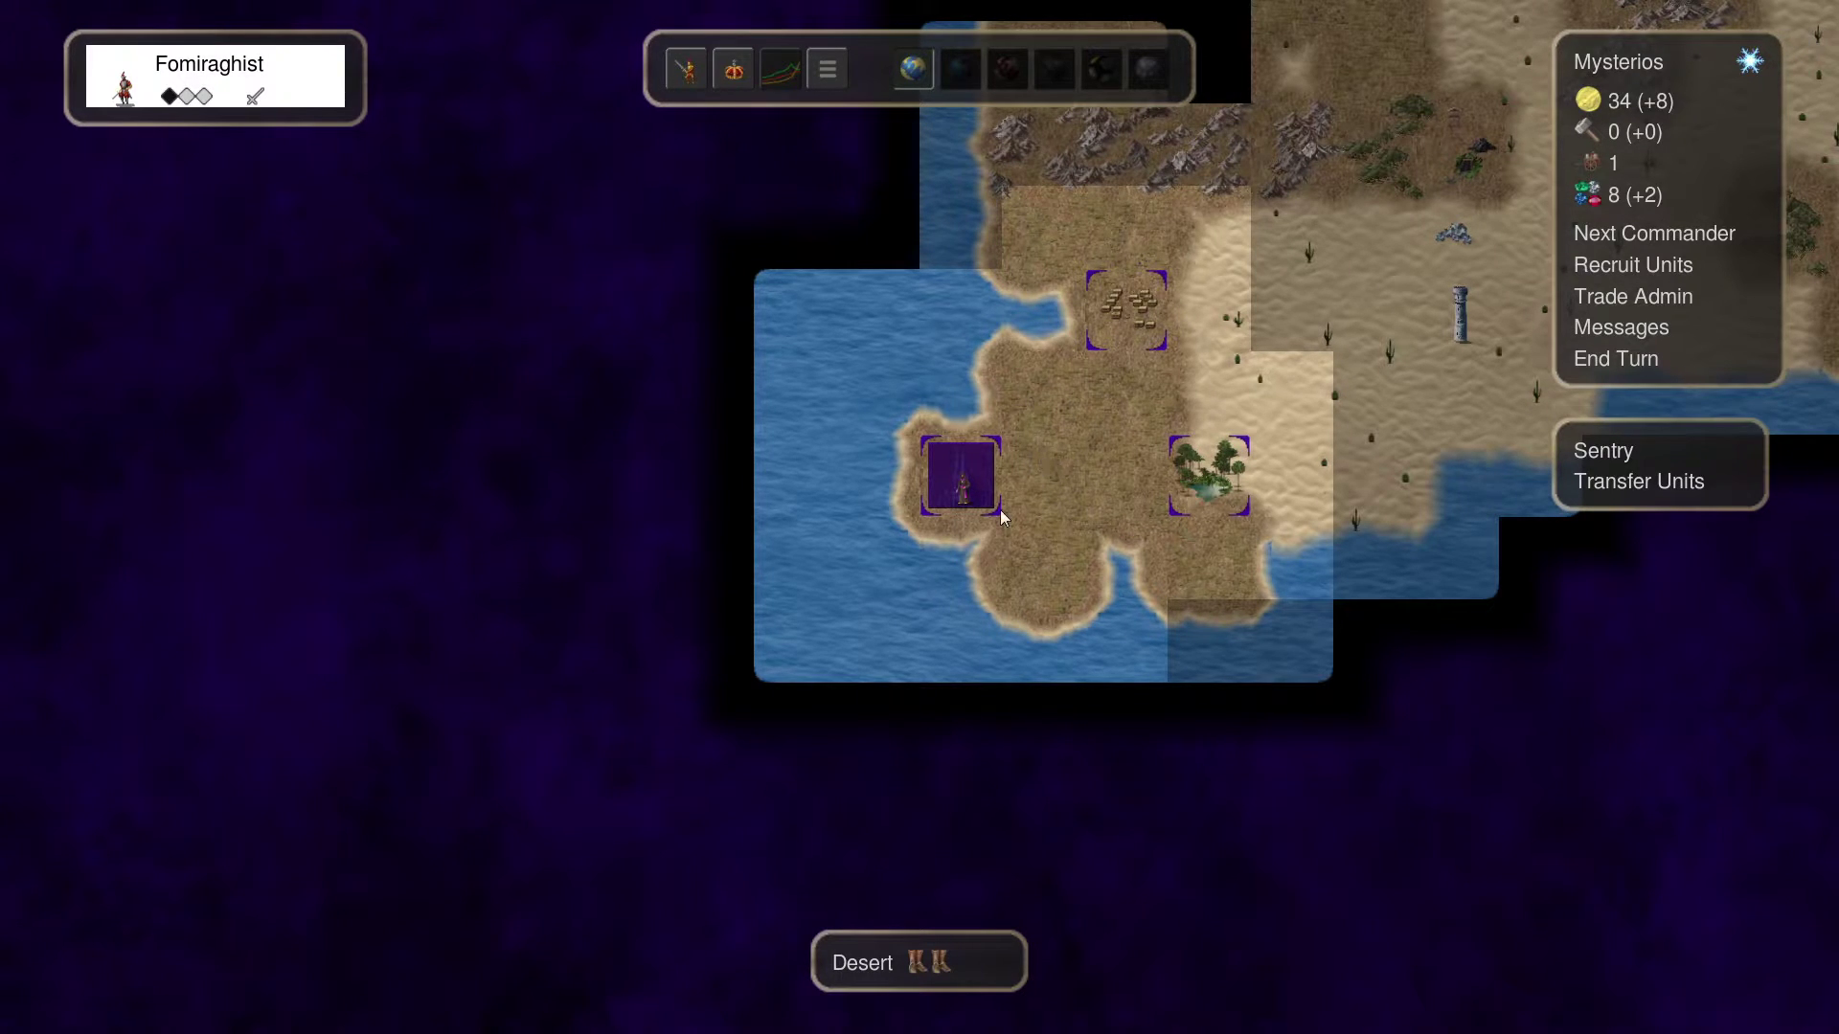
key("alt+Tab")
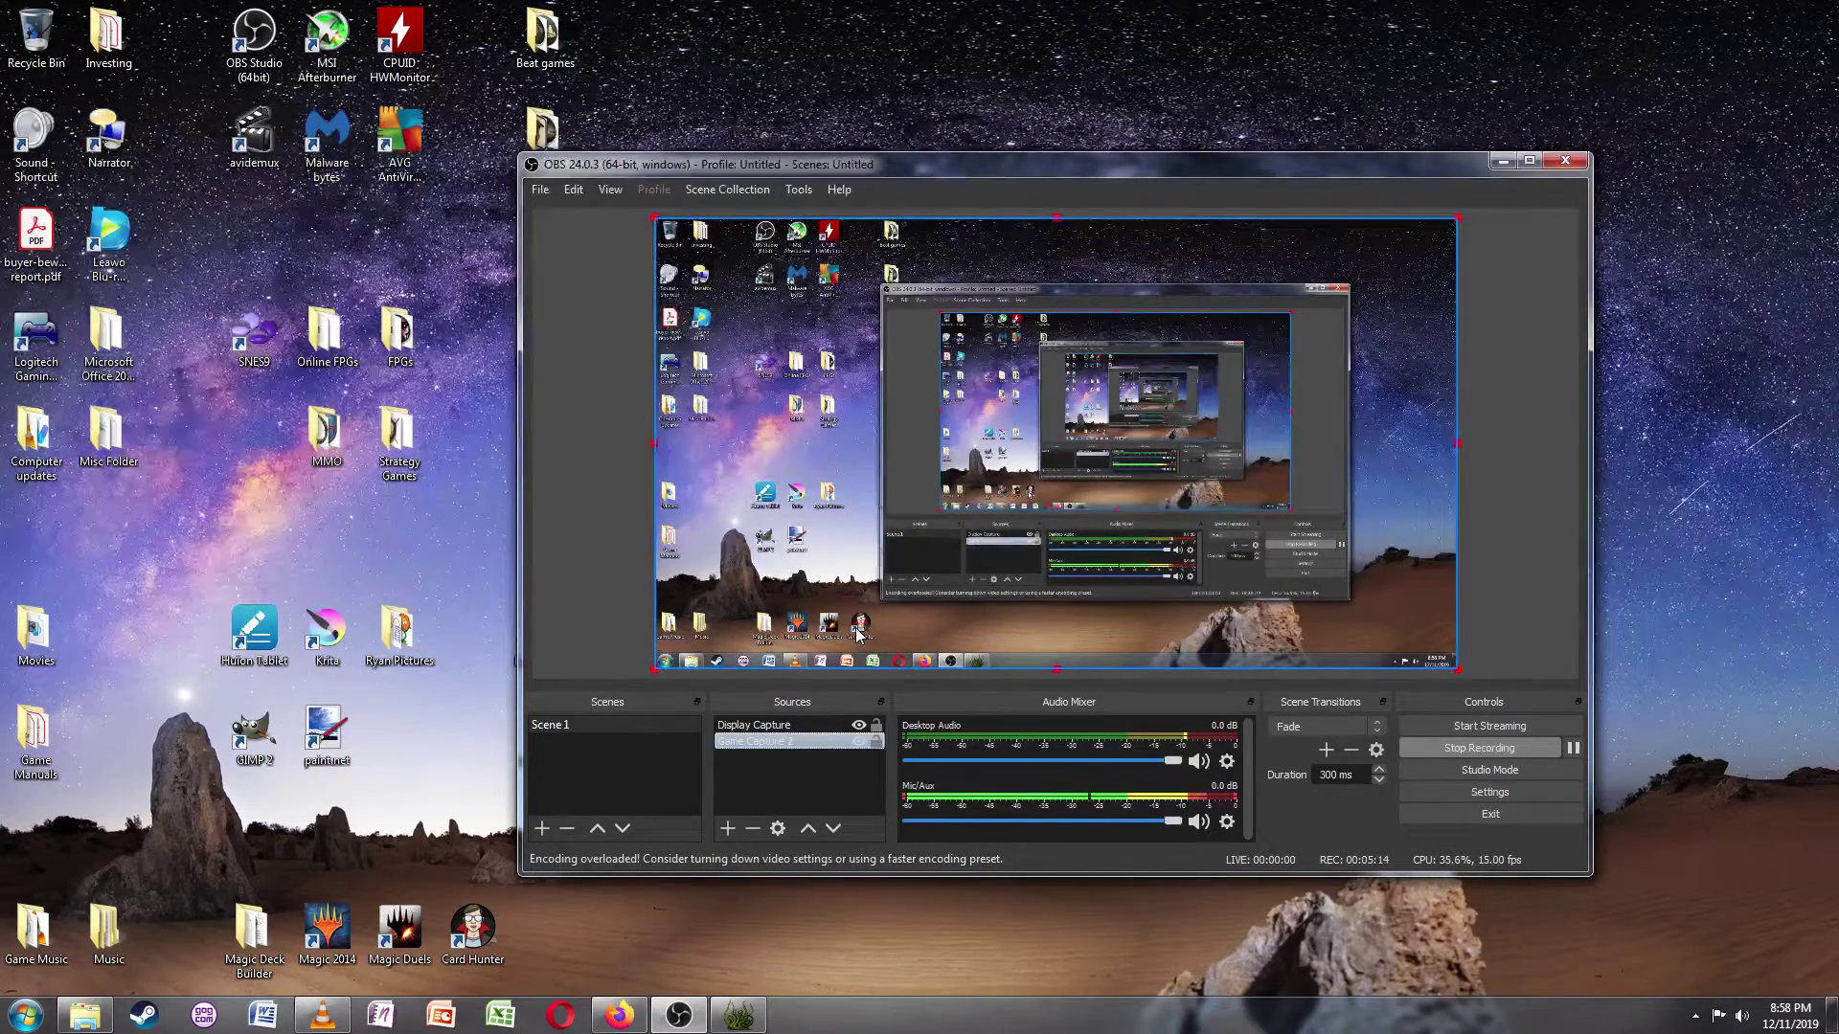
- Open the properties of the Game Capture 2 source and move the dialog away from the OBS preview
right_click(761, 746)
left_click(791, 735)
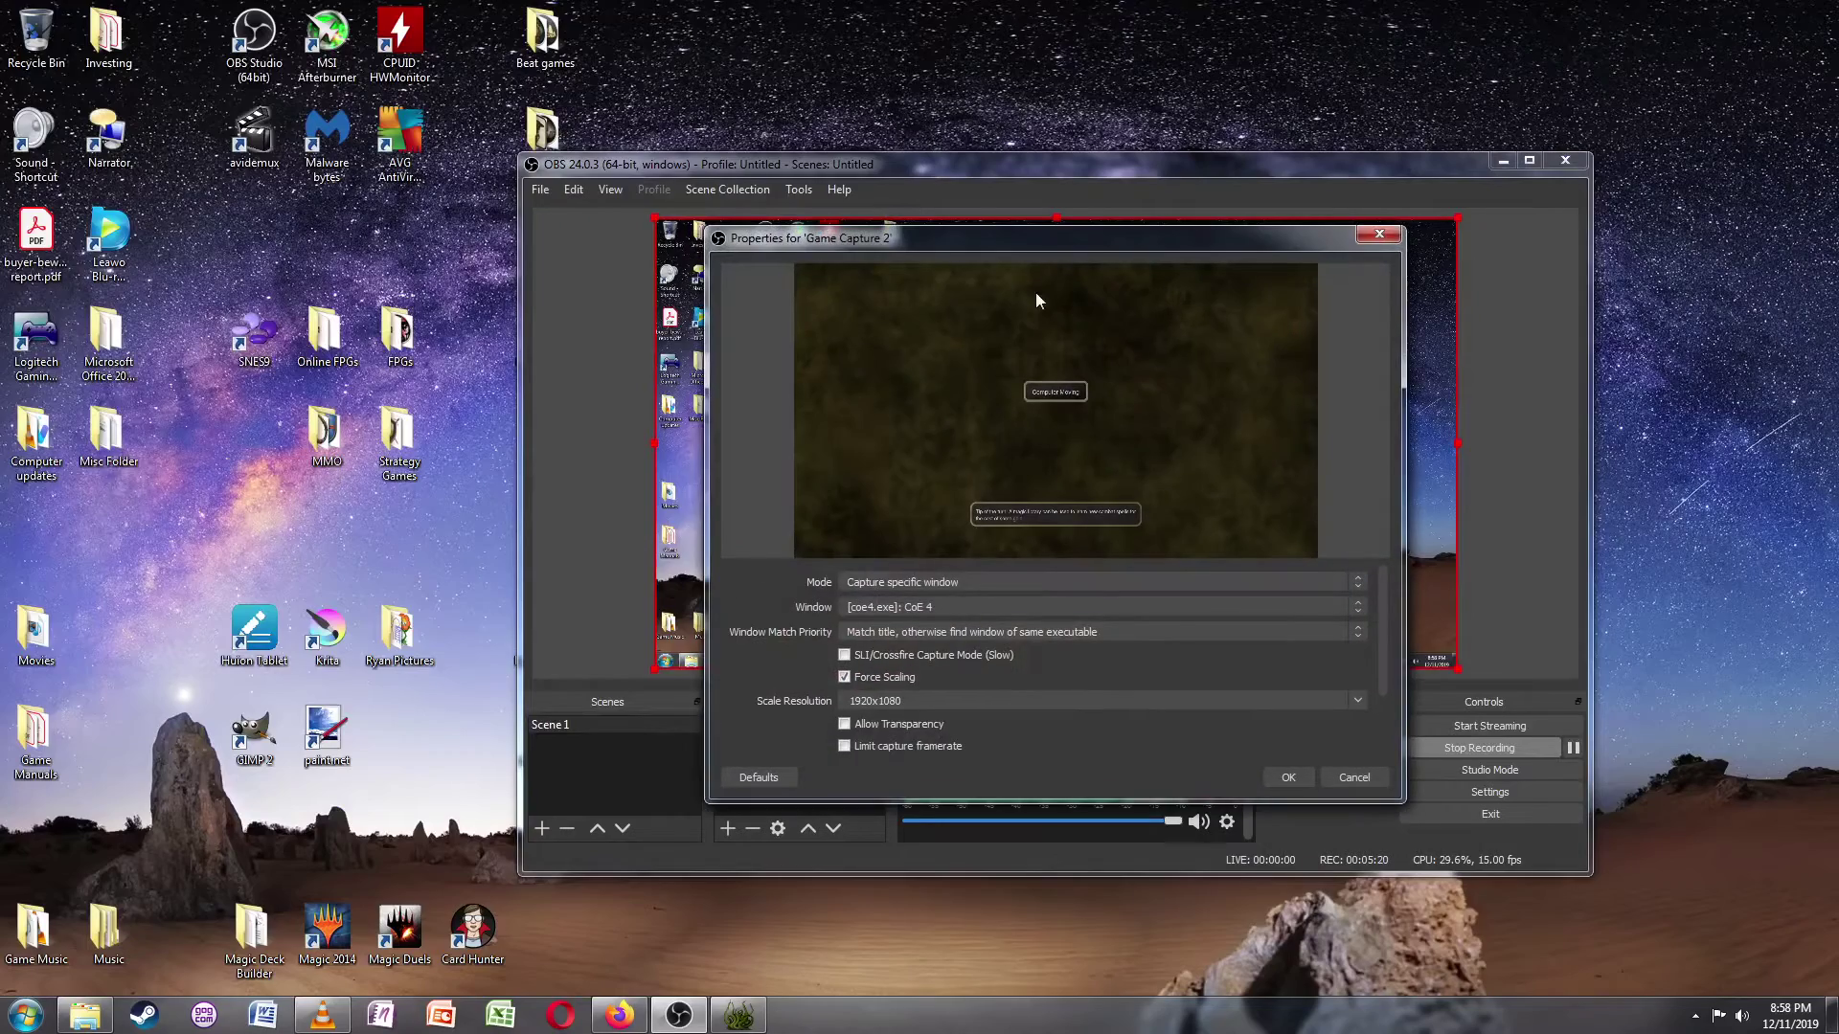
left_click_drag(1050, 243, 439, 257)
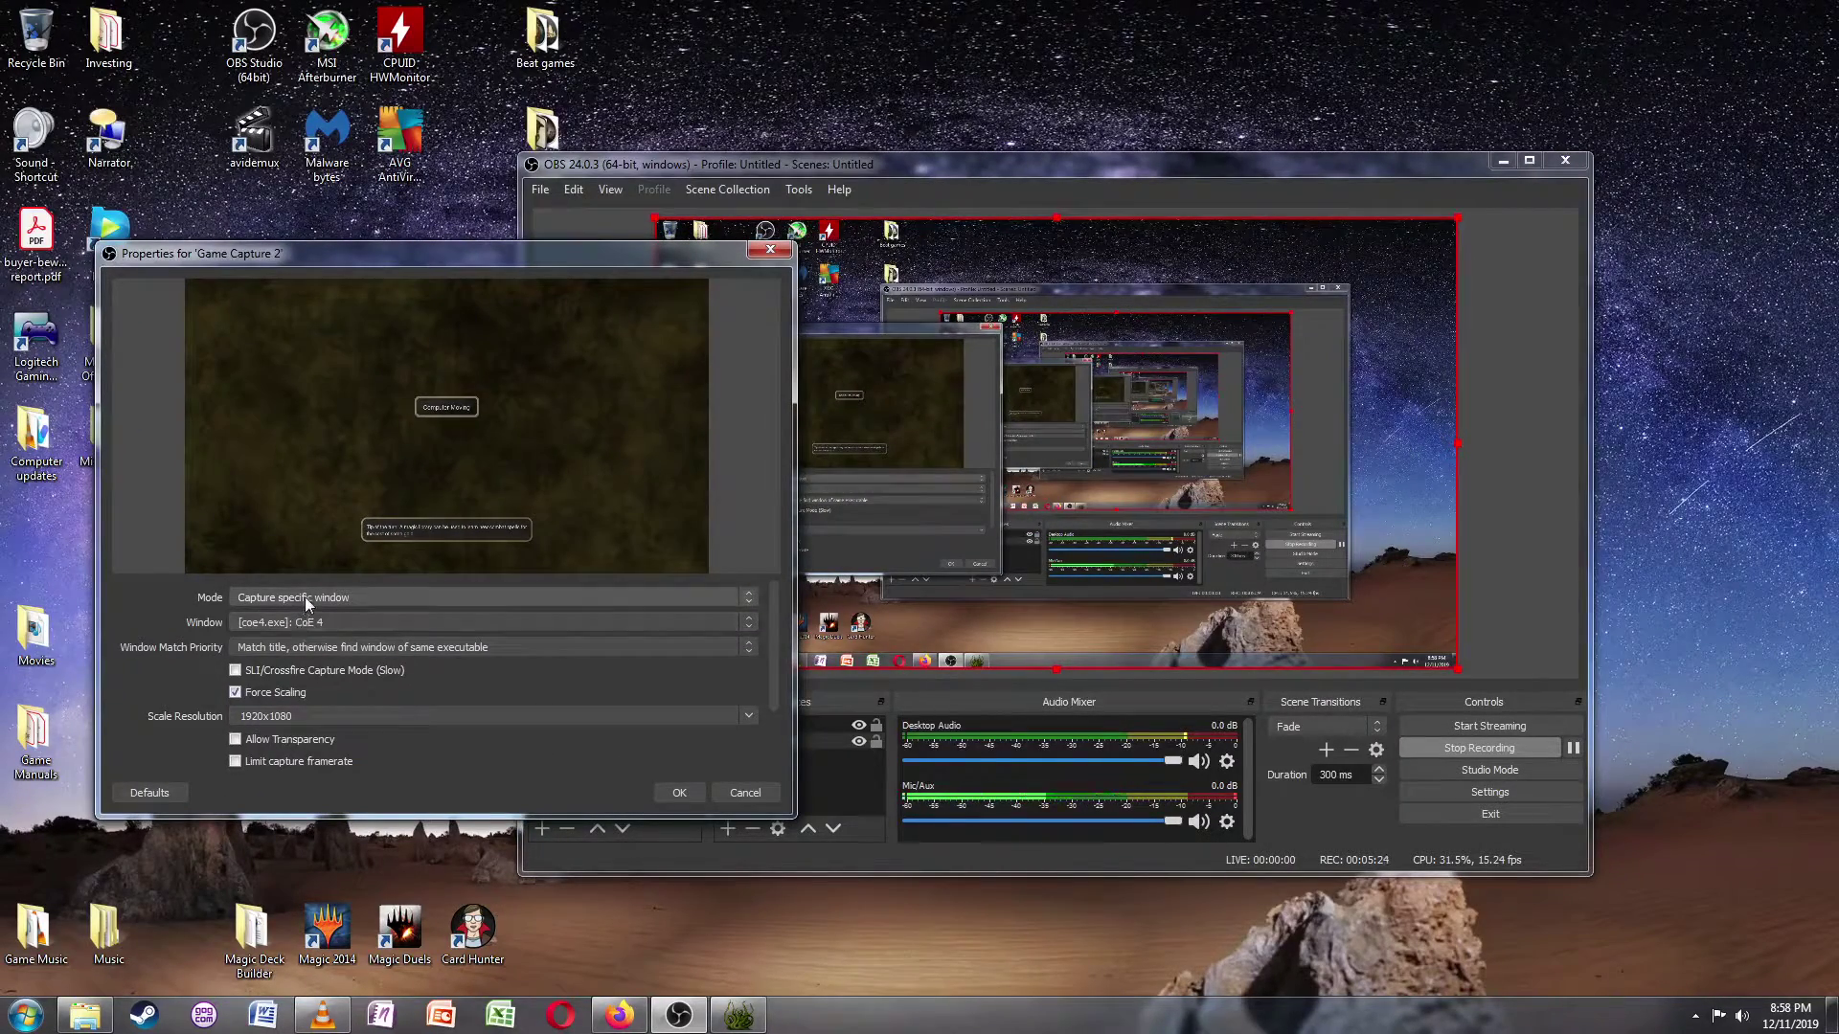
left_click(622, 1017)
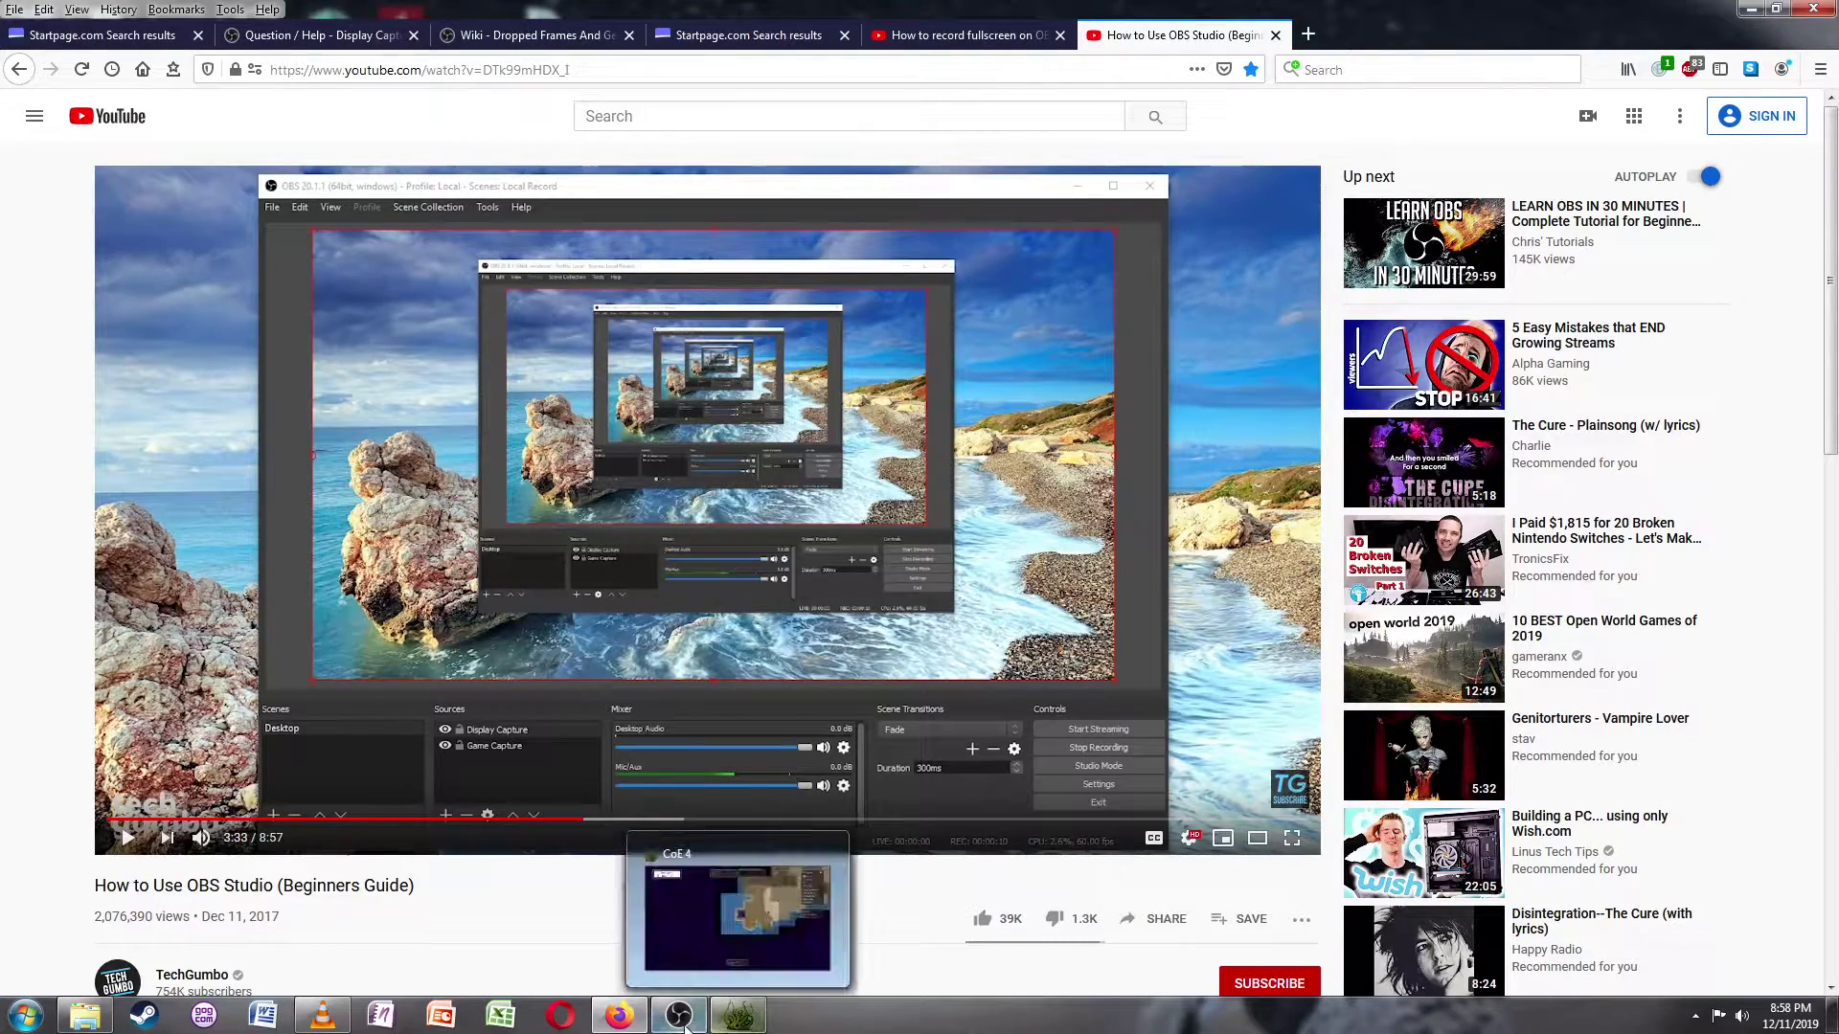
left_click(627, 1022)
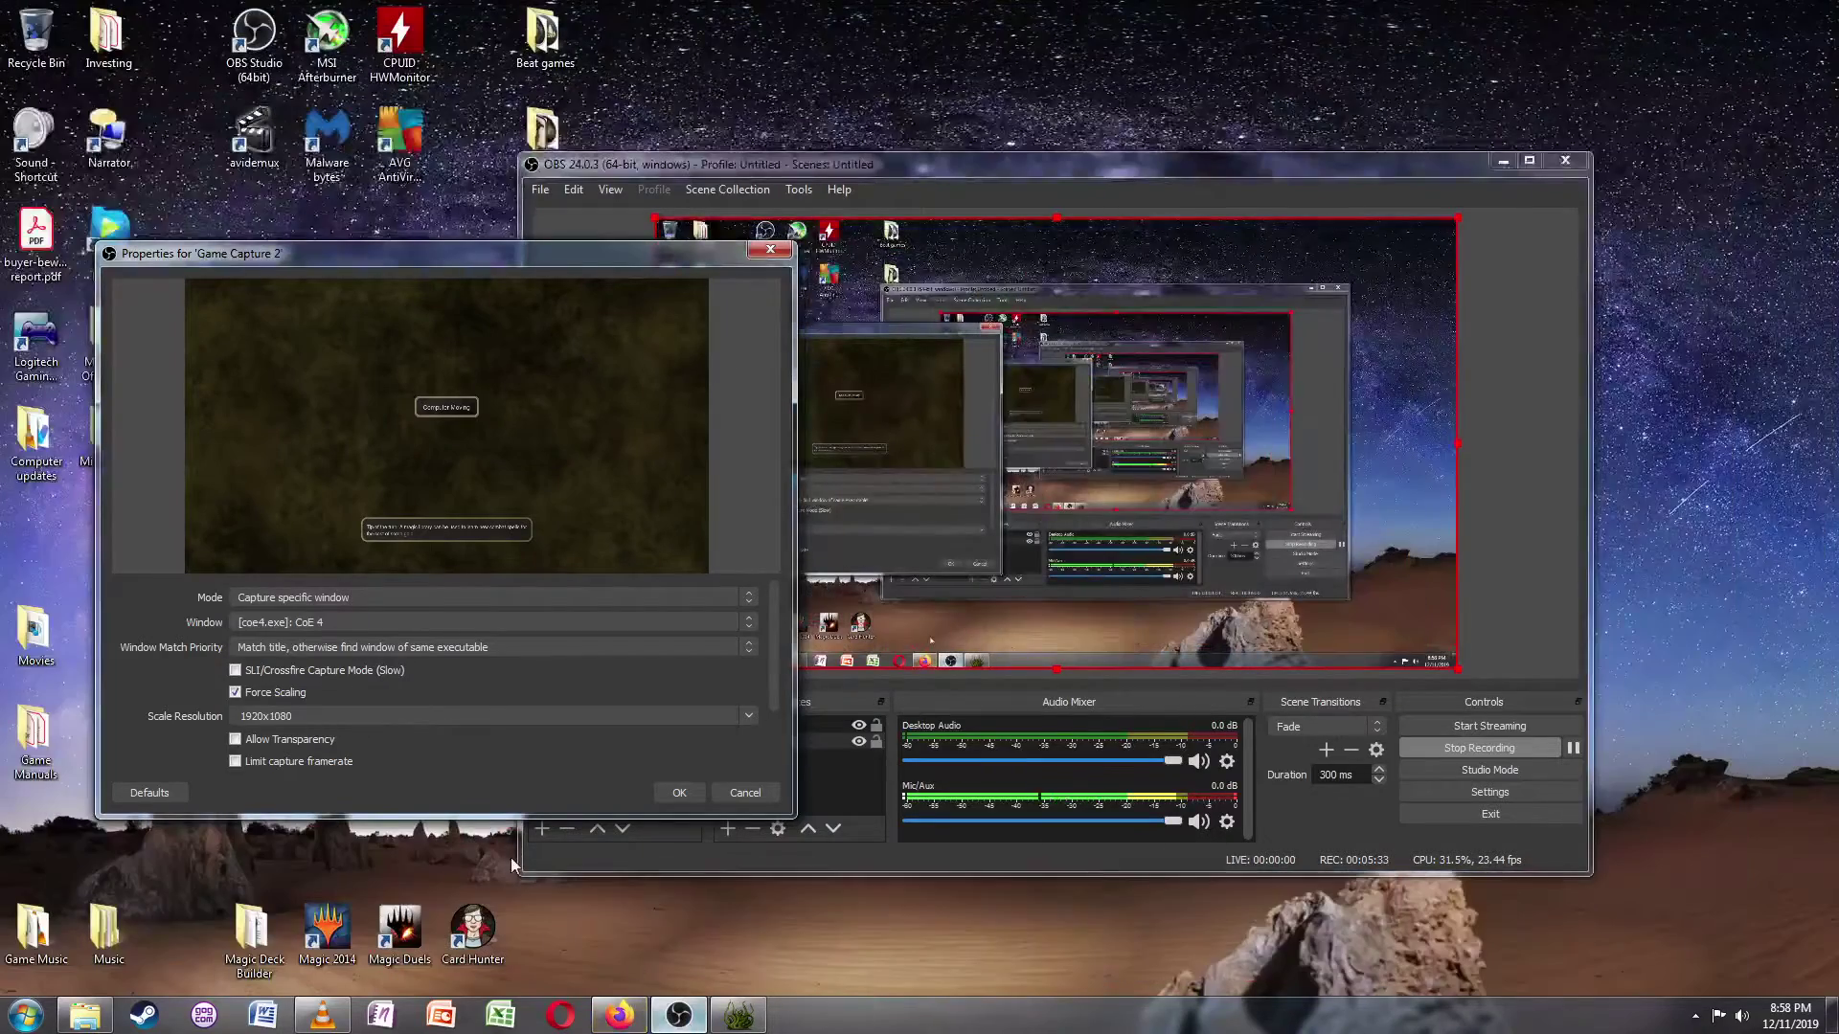
- Set the Game Capture 2 mode to Capture any fullscreen application
left_click(360, 599)
left_click(359, 599)
left_click(352, 607)
left_click(351, 613)
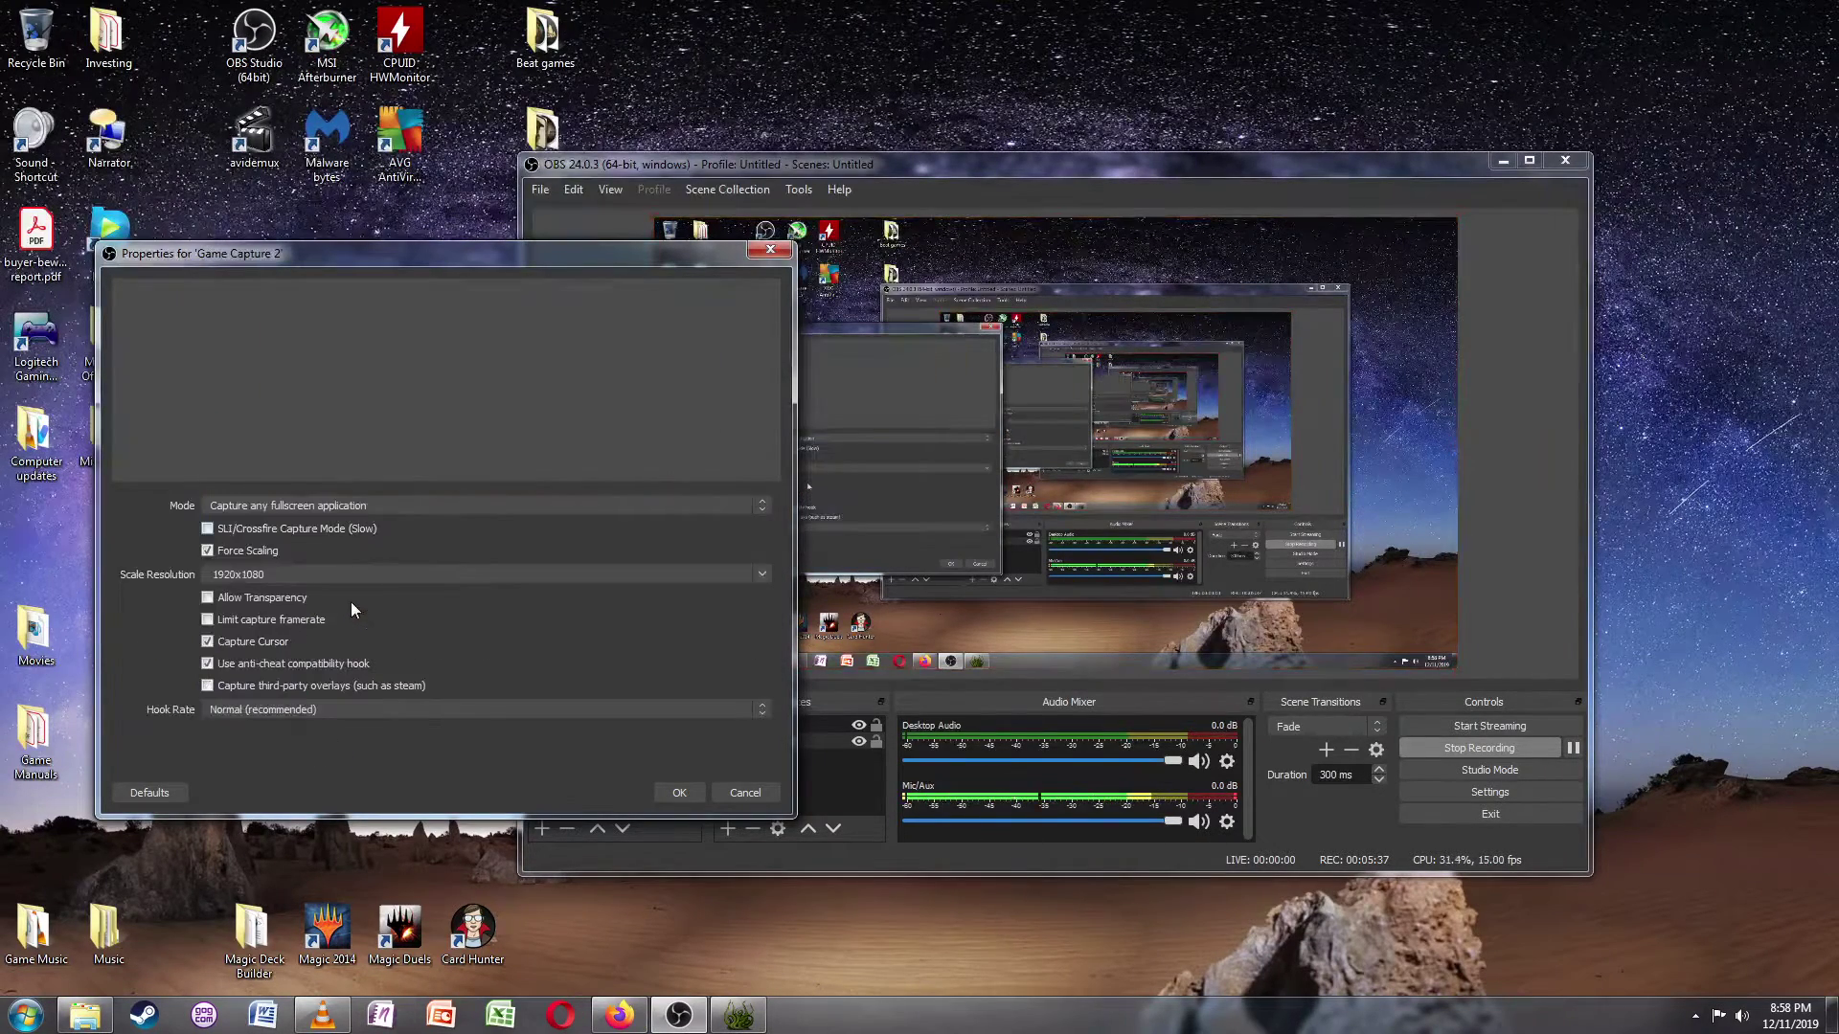
- Set the Game Capture 2 mode to Capture specific window with [coe4.exe]: CoE 4 as the window, and accept the properties
left_click(346, 505)
left_click(337, 532)
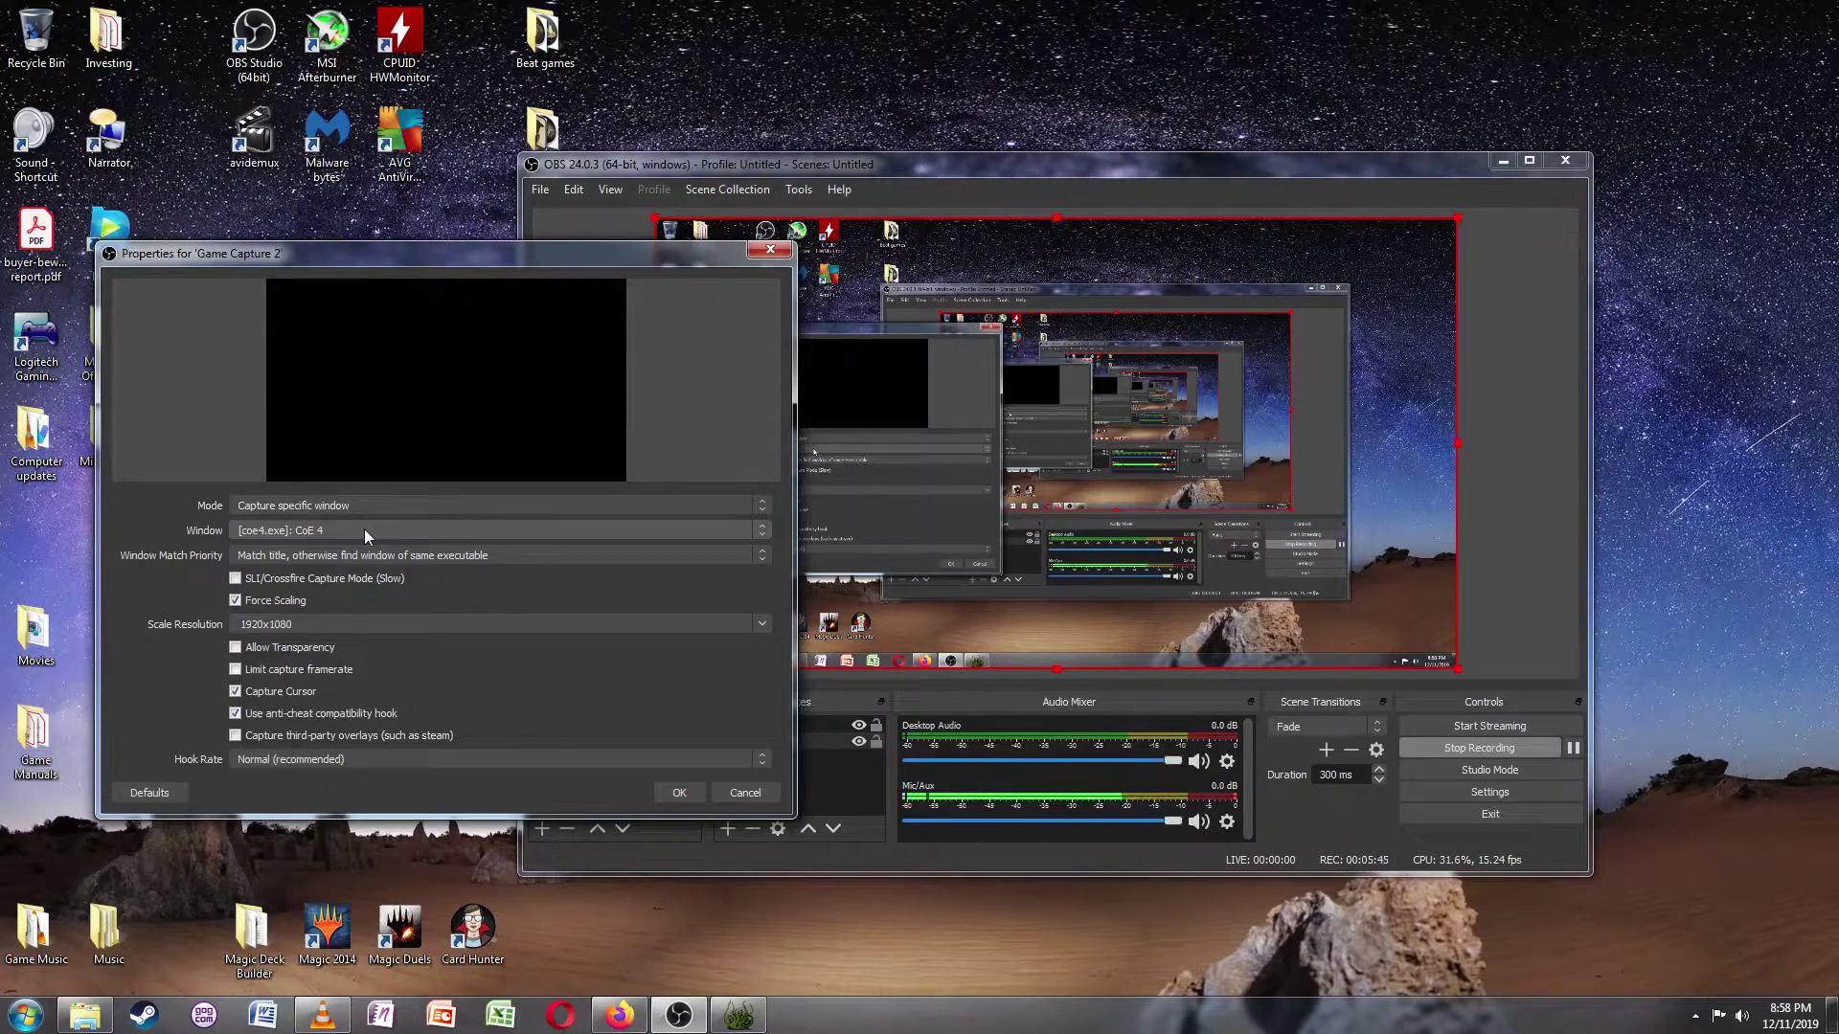
left_click(364, 529)
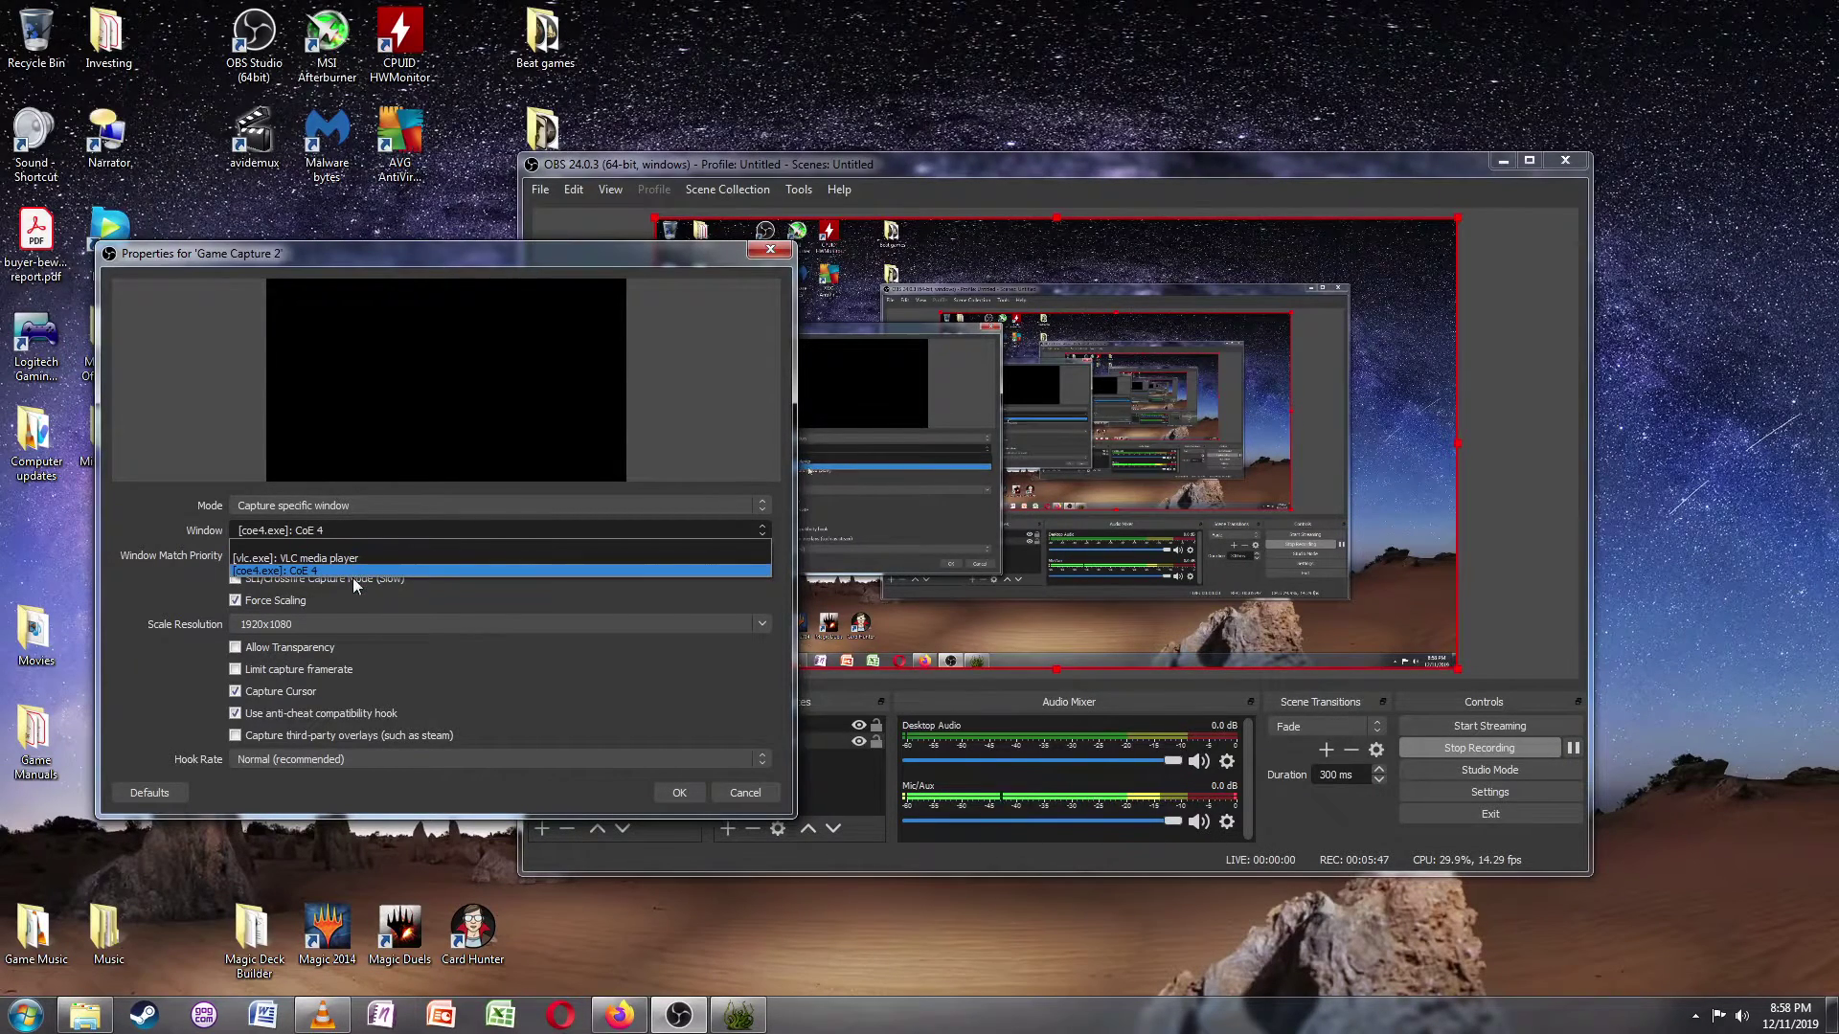
left_click(326, 569)
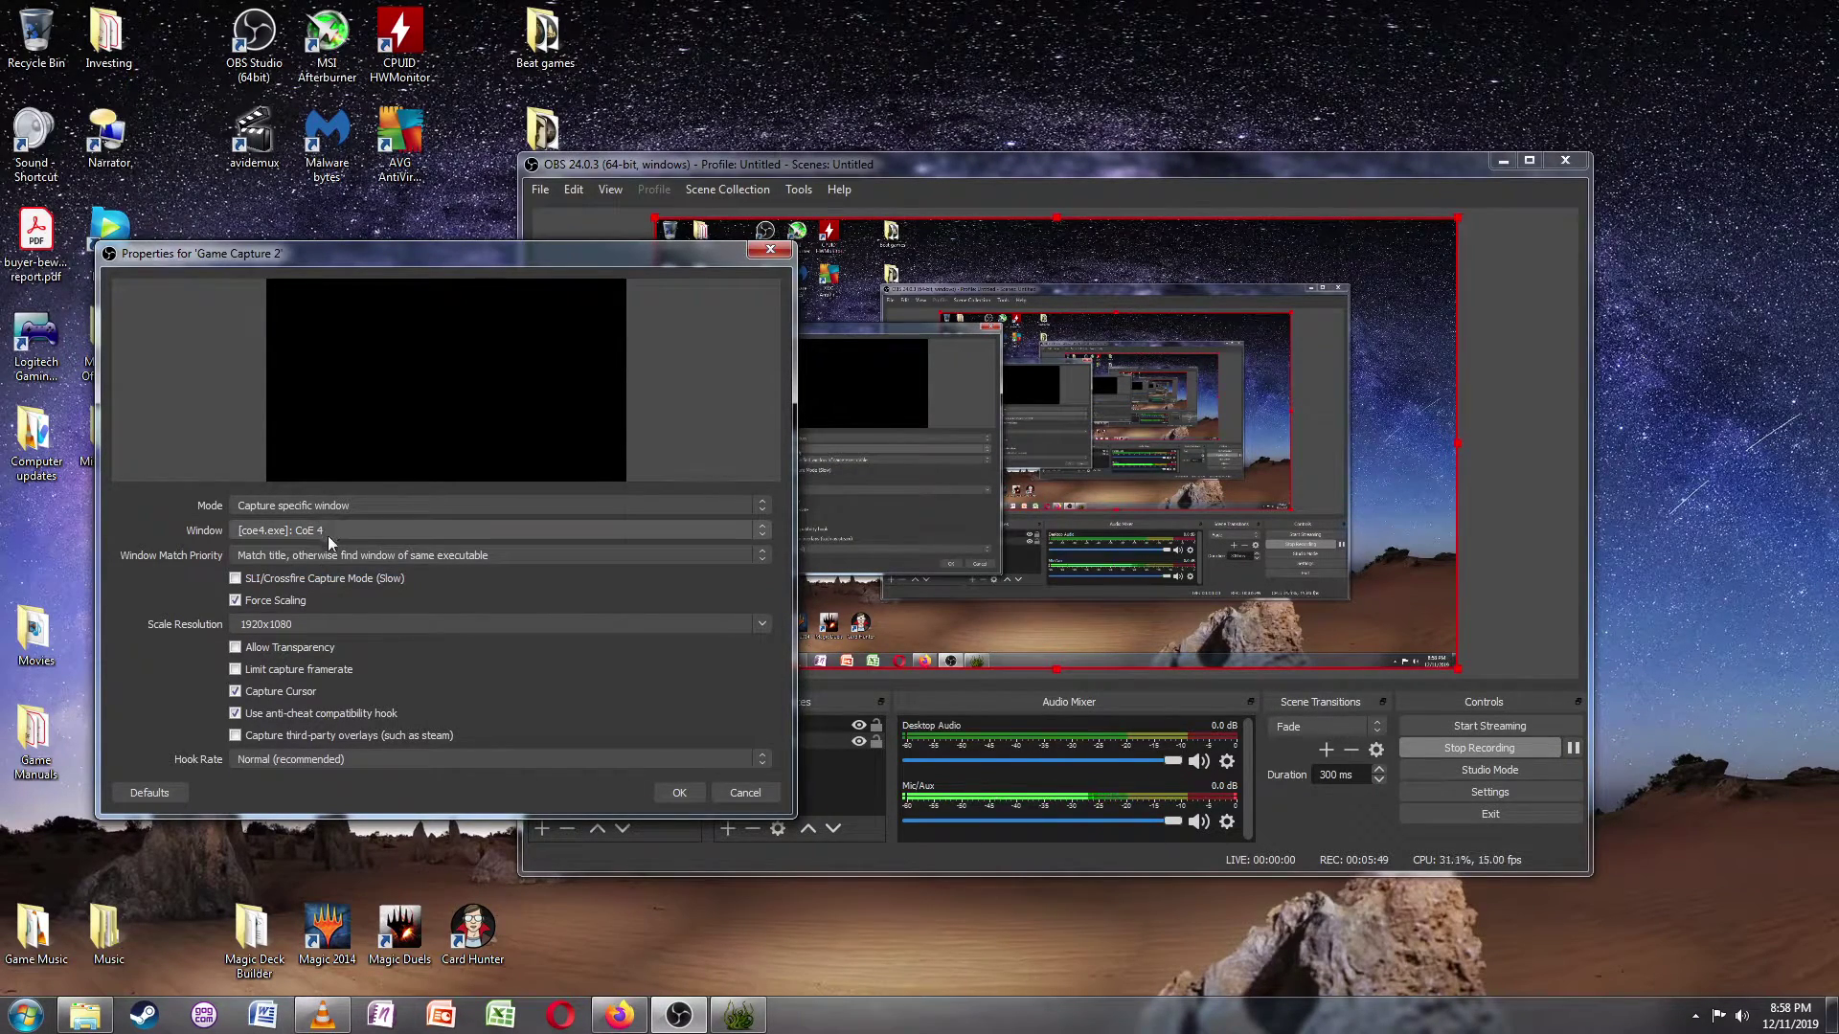
left_click(670, 794)
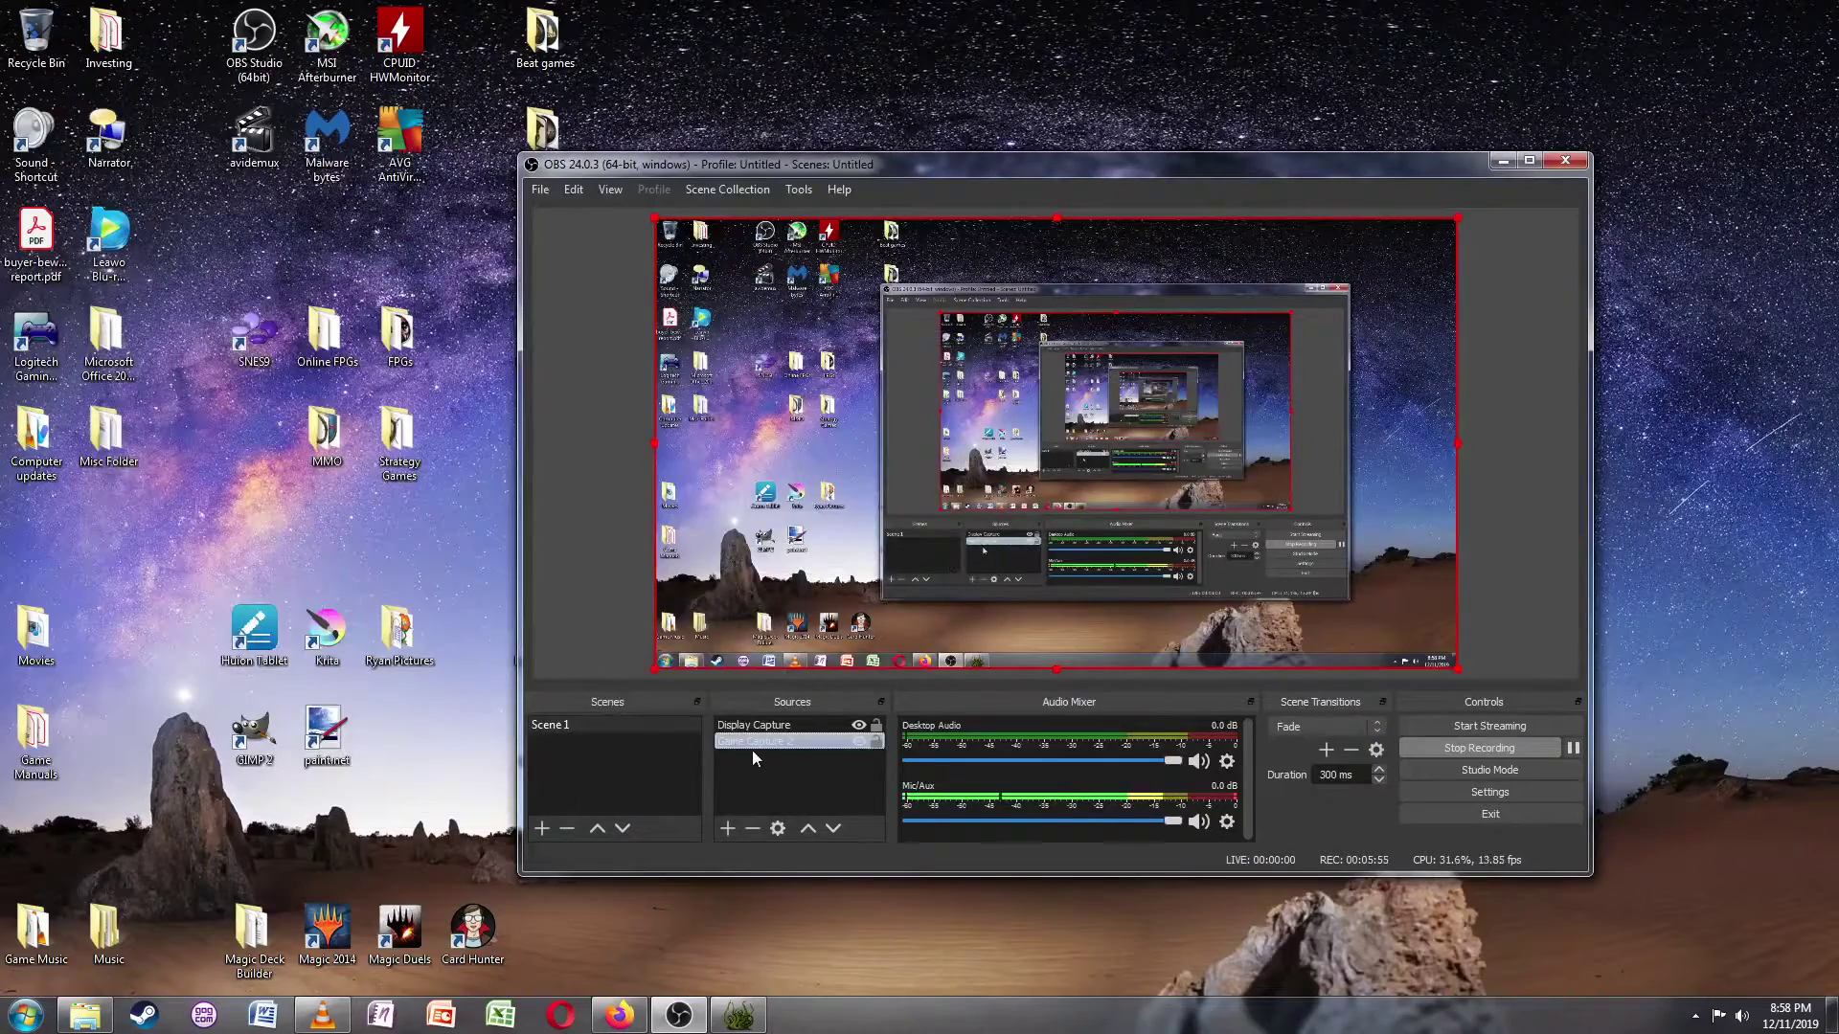
- Reopen the Game Capture 2 properties, bring up the CoE 4 game and return to check the source preview
right_click(751, 743)
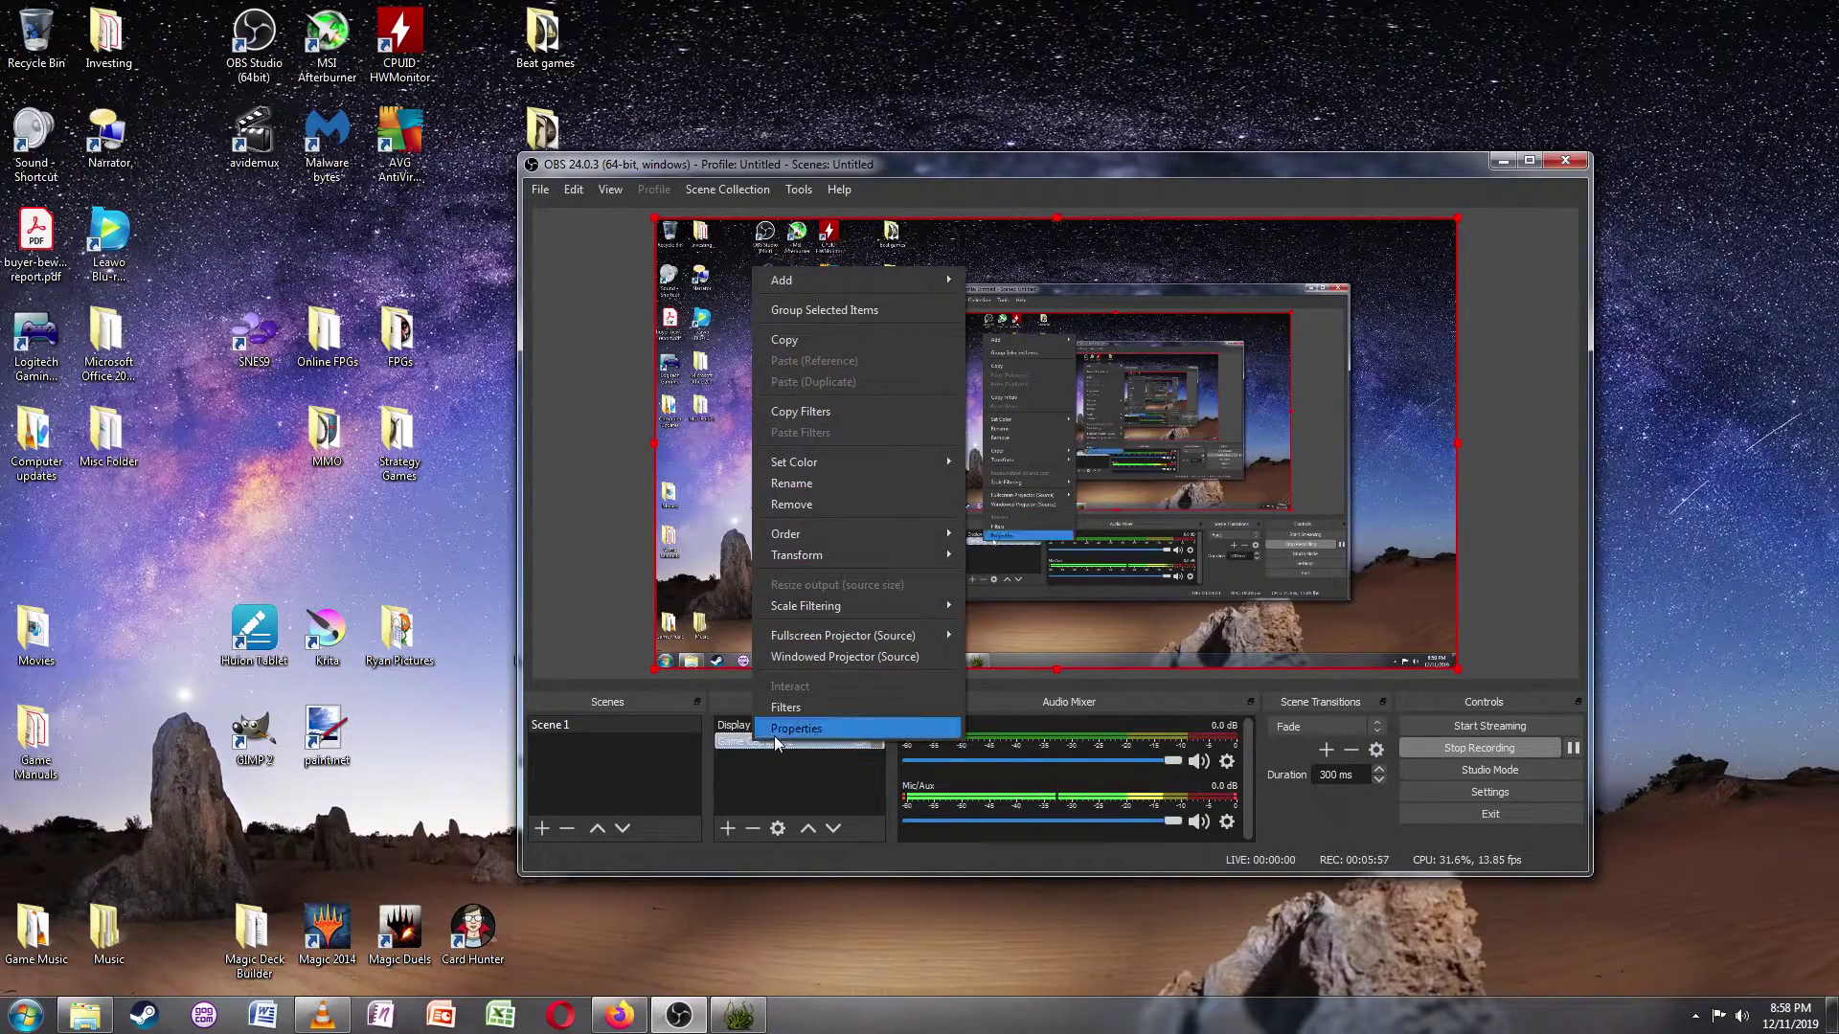
left_click(773, 735)
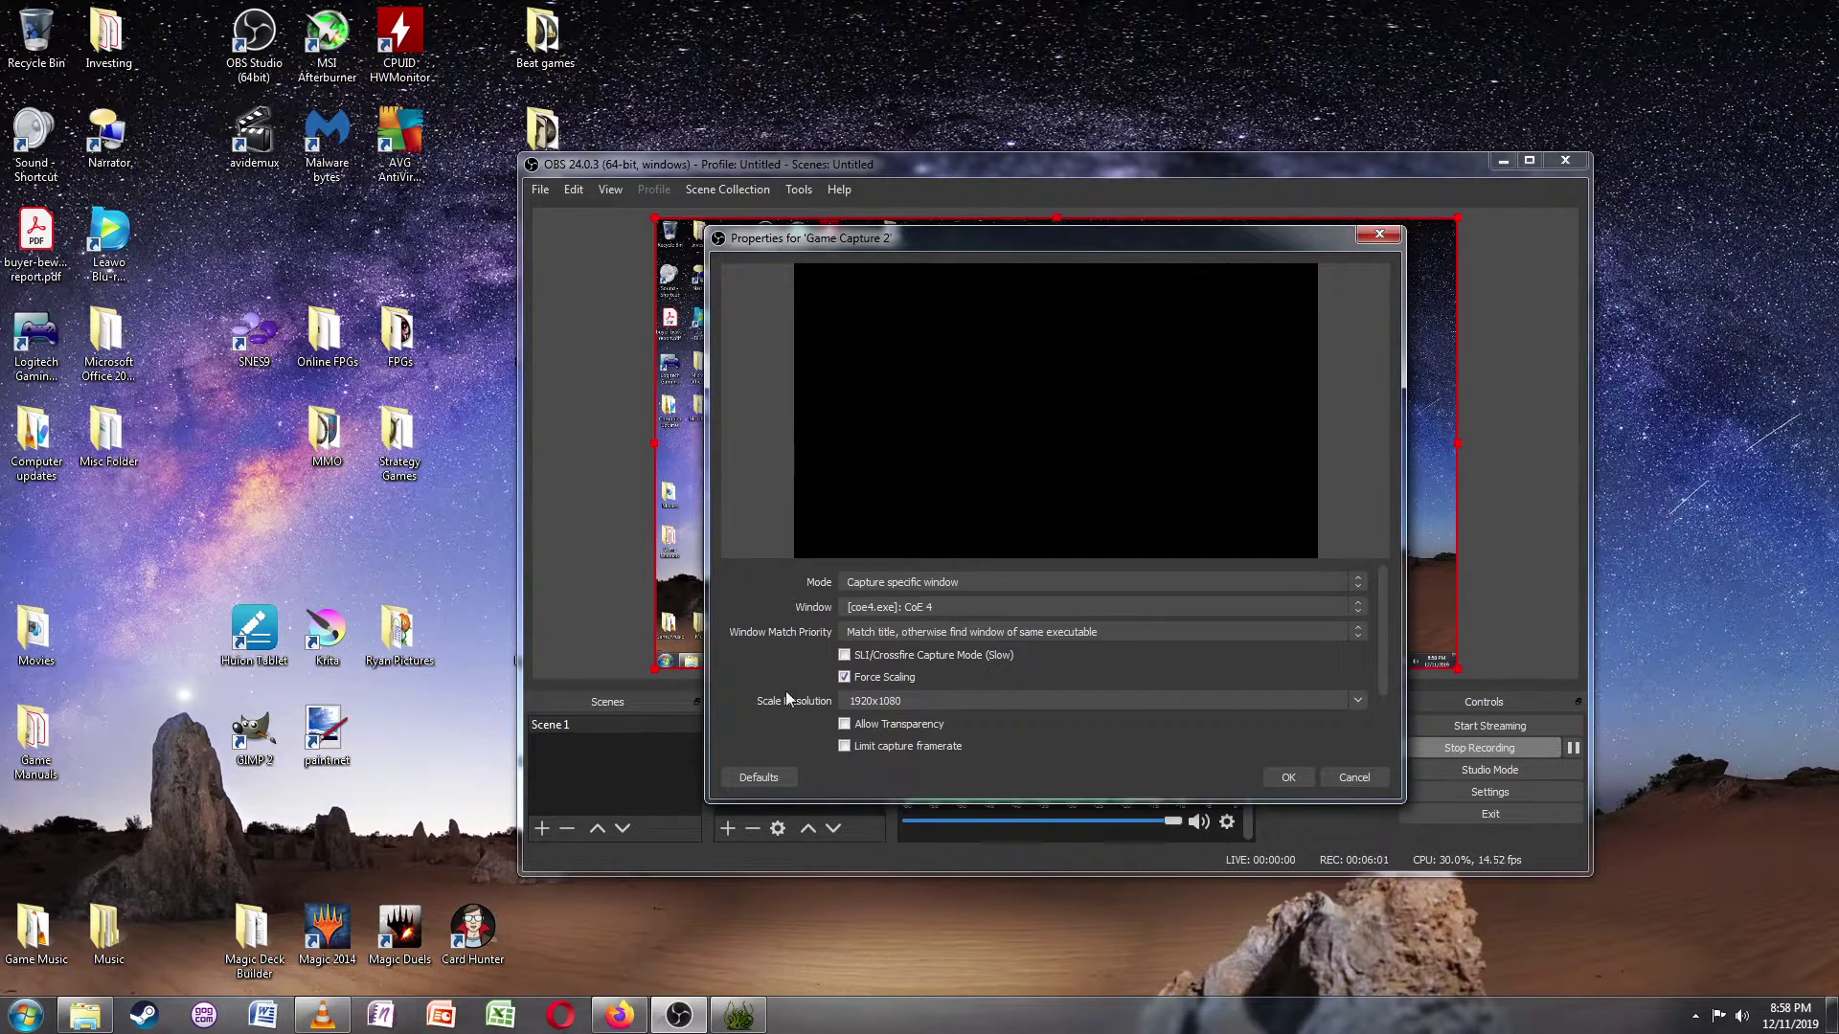
left_click_drag(937, 236, 521, 233)
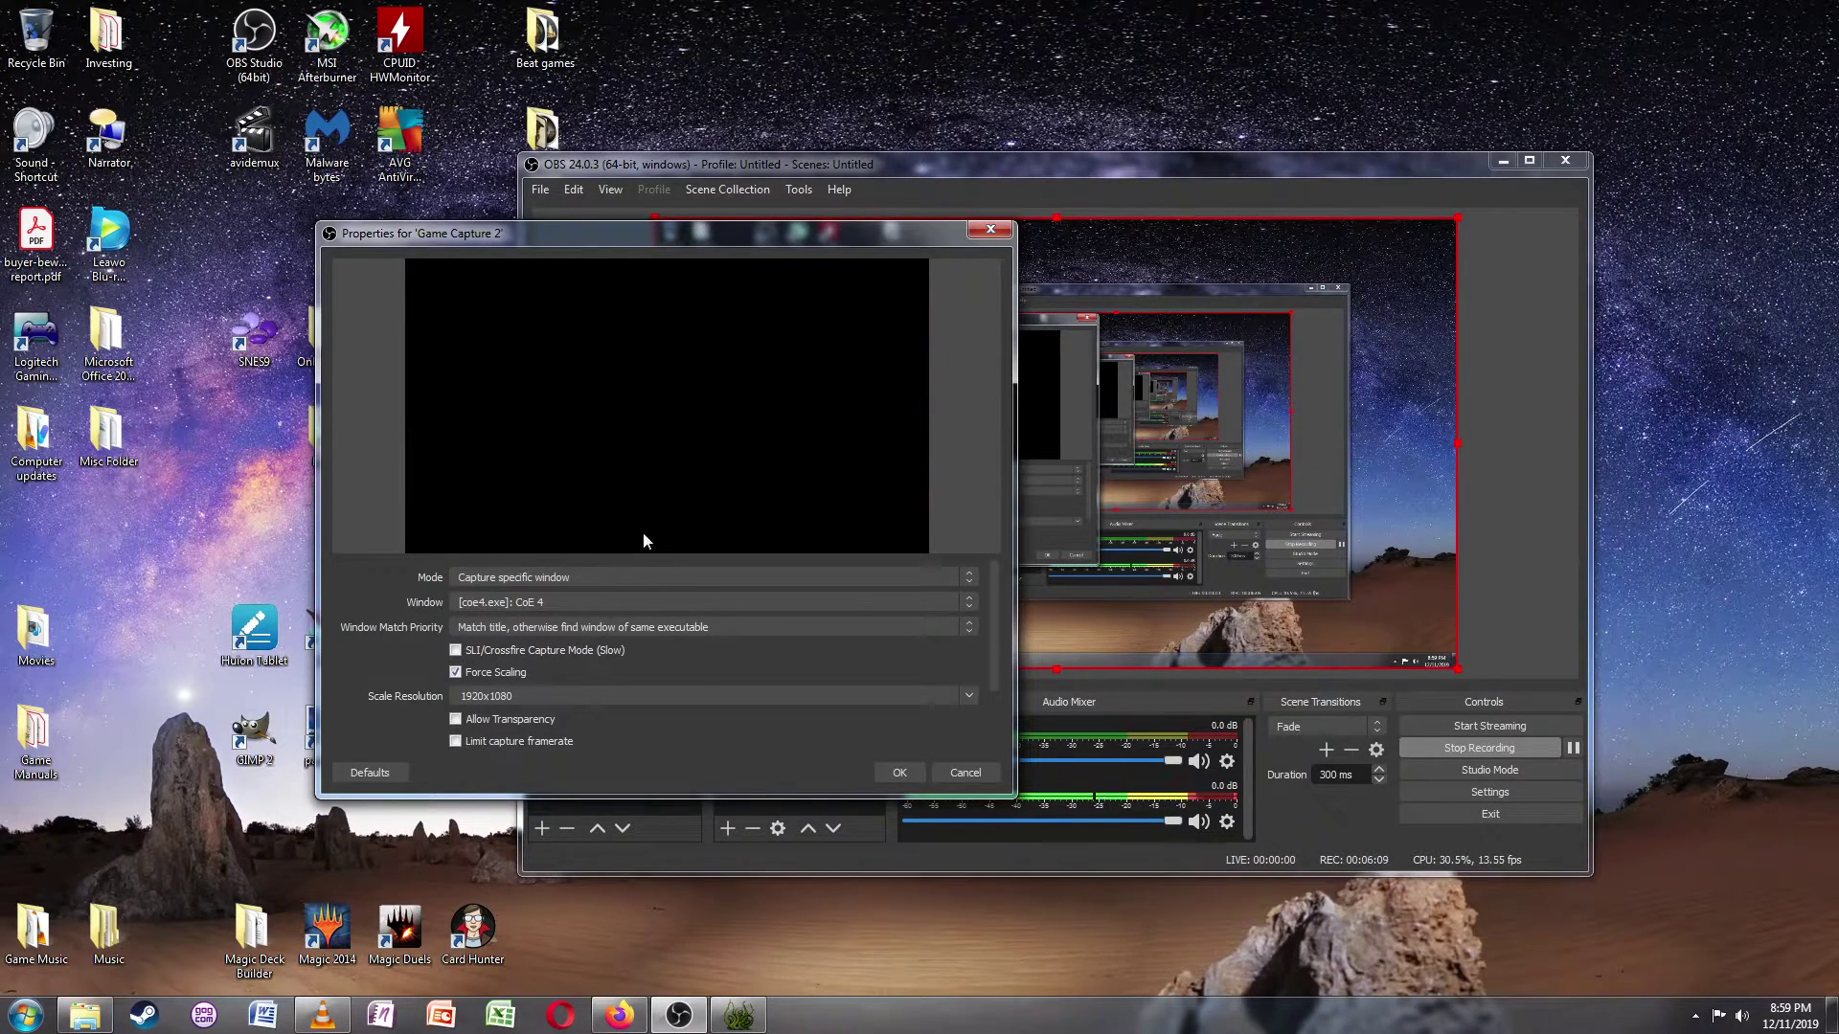
left_click(738, 1015)
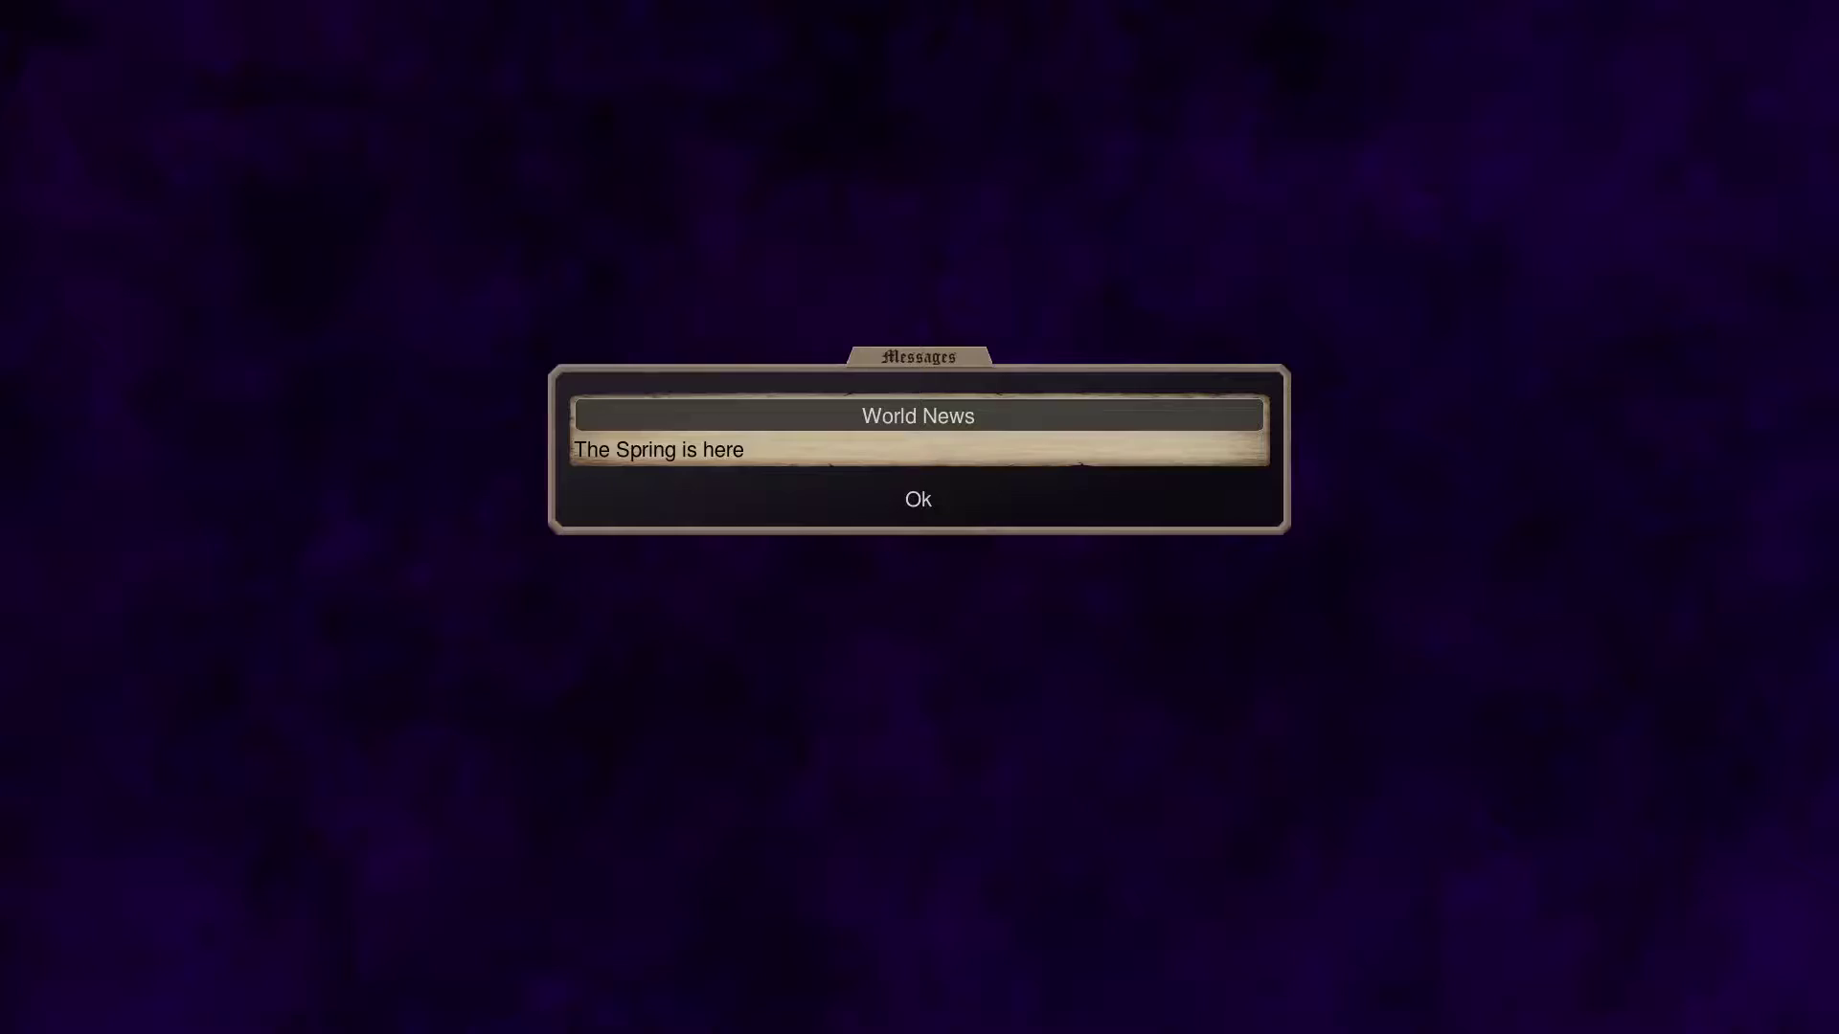
key("alt+Tab")
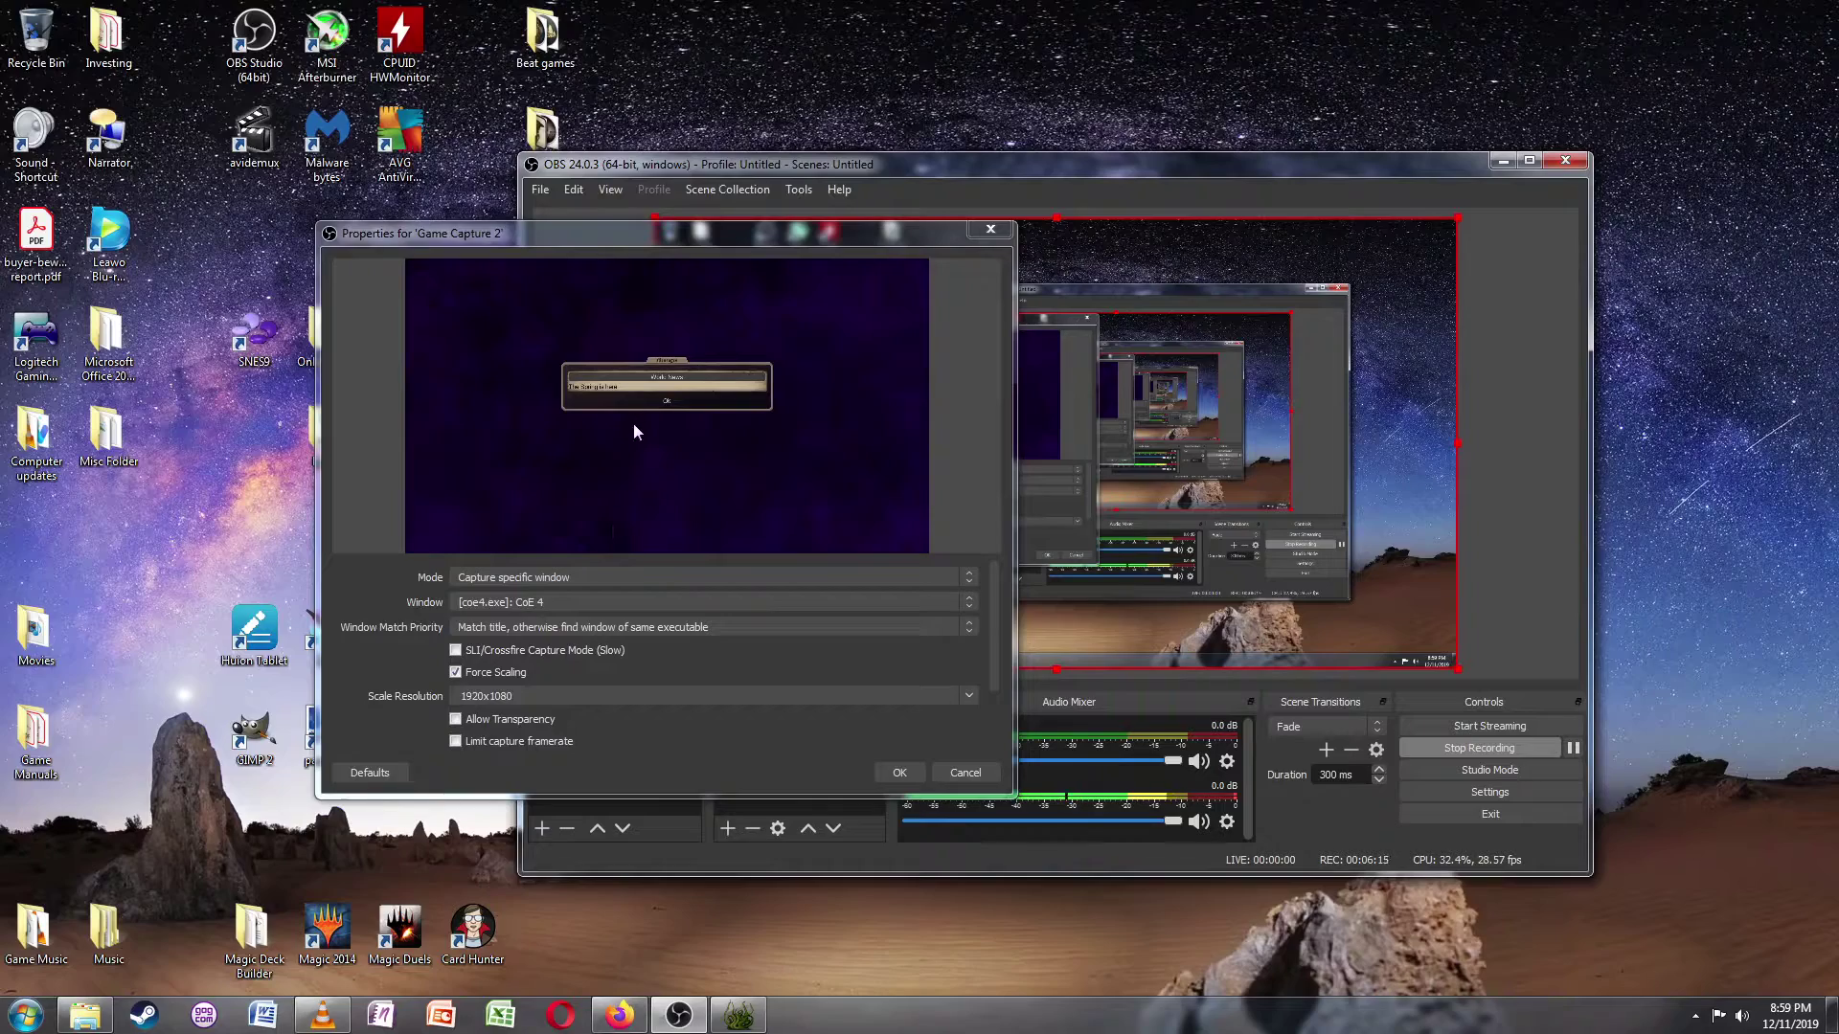
- Place the properties dialog and OBS window side by side, compare their previews after revisiting CoE 4, and close the properties
left_click_drag(740, 236, 412, 257)
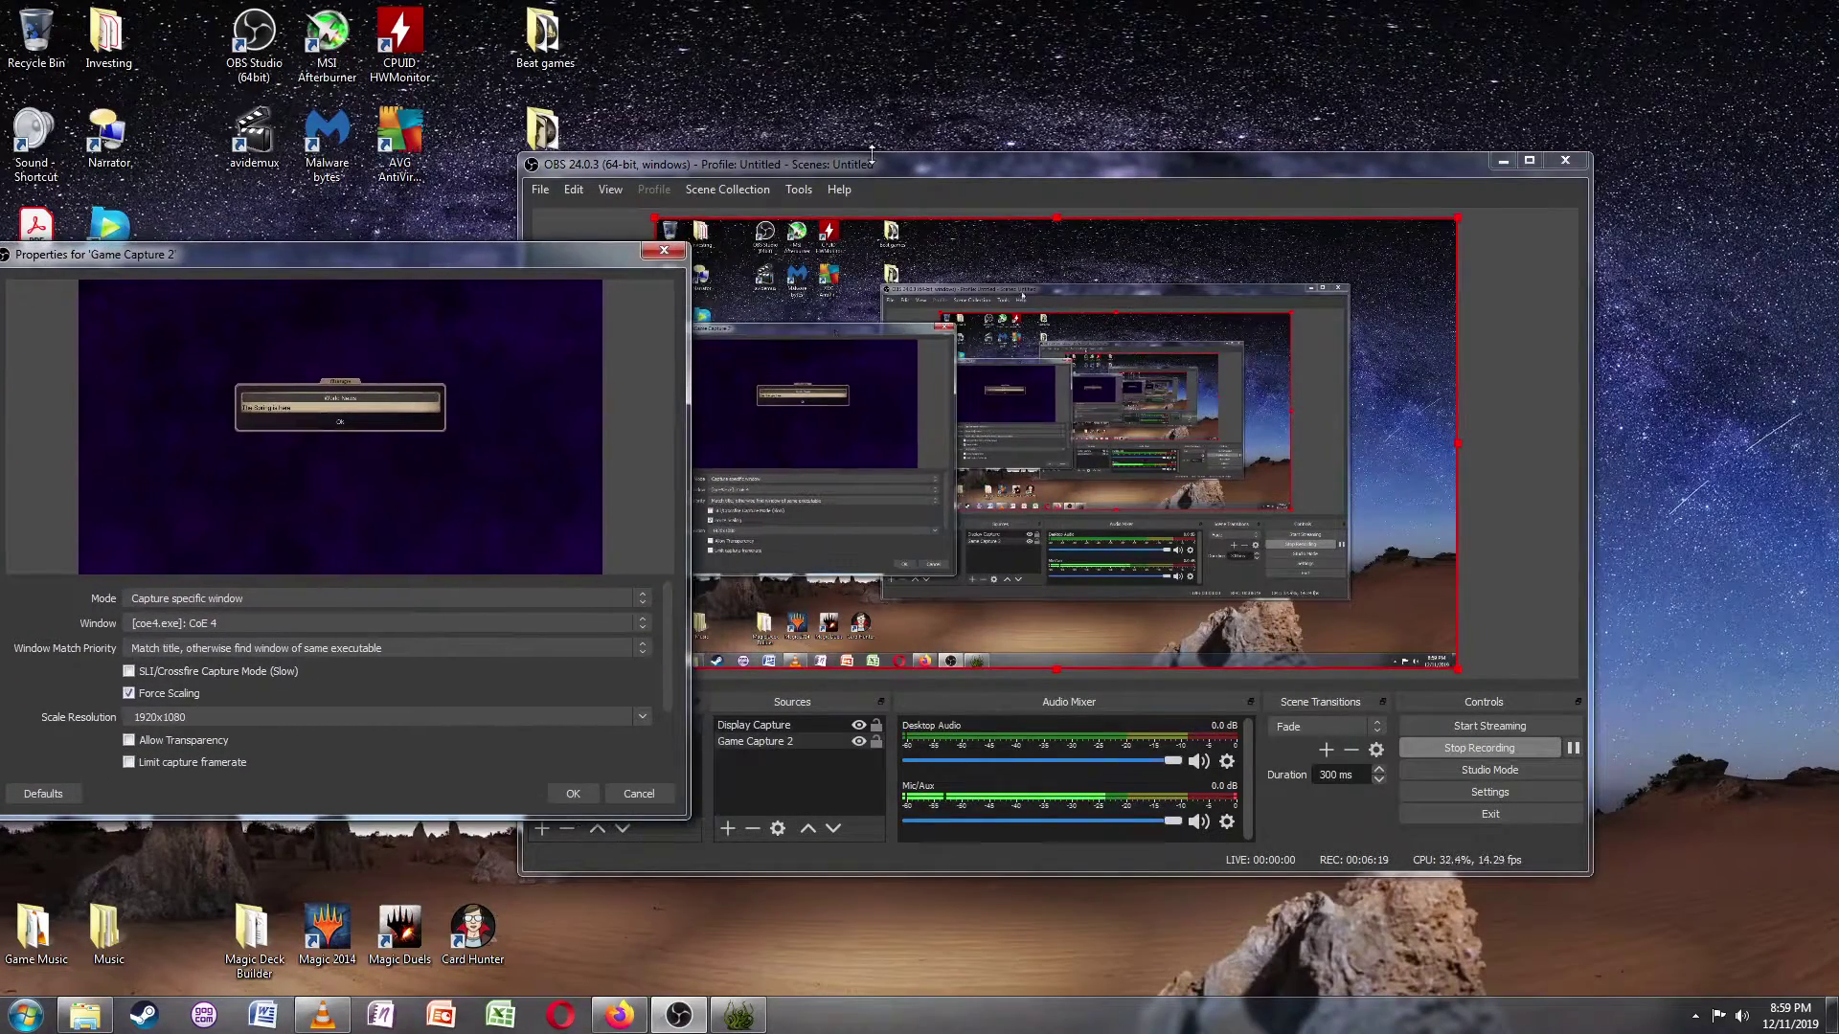
left_click_drag(877, 165, 923, 167)
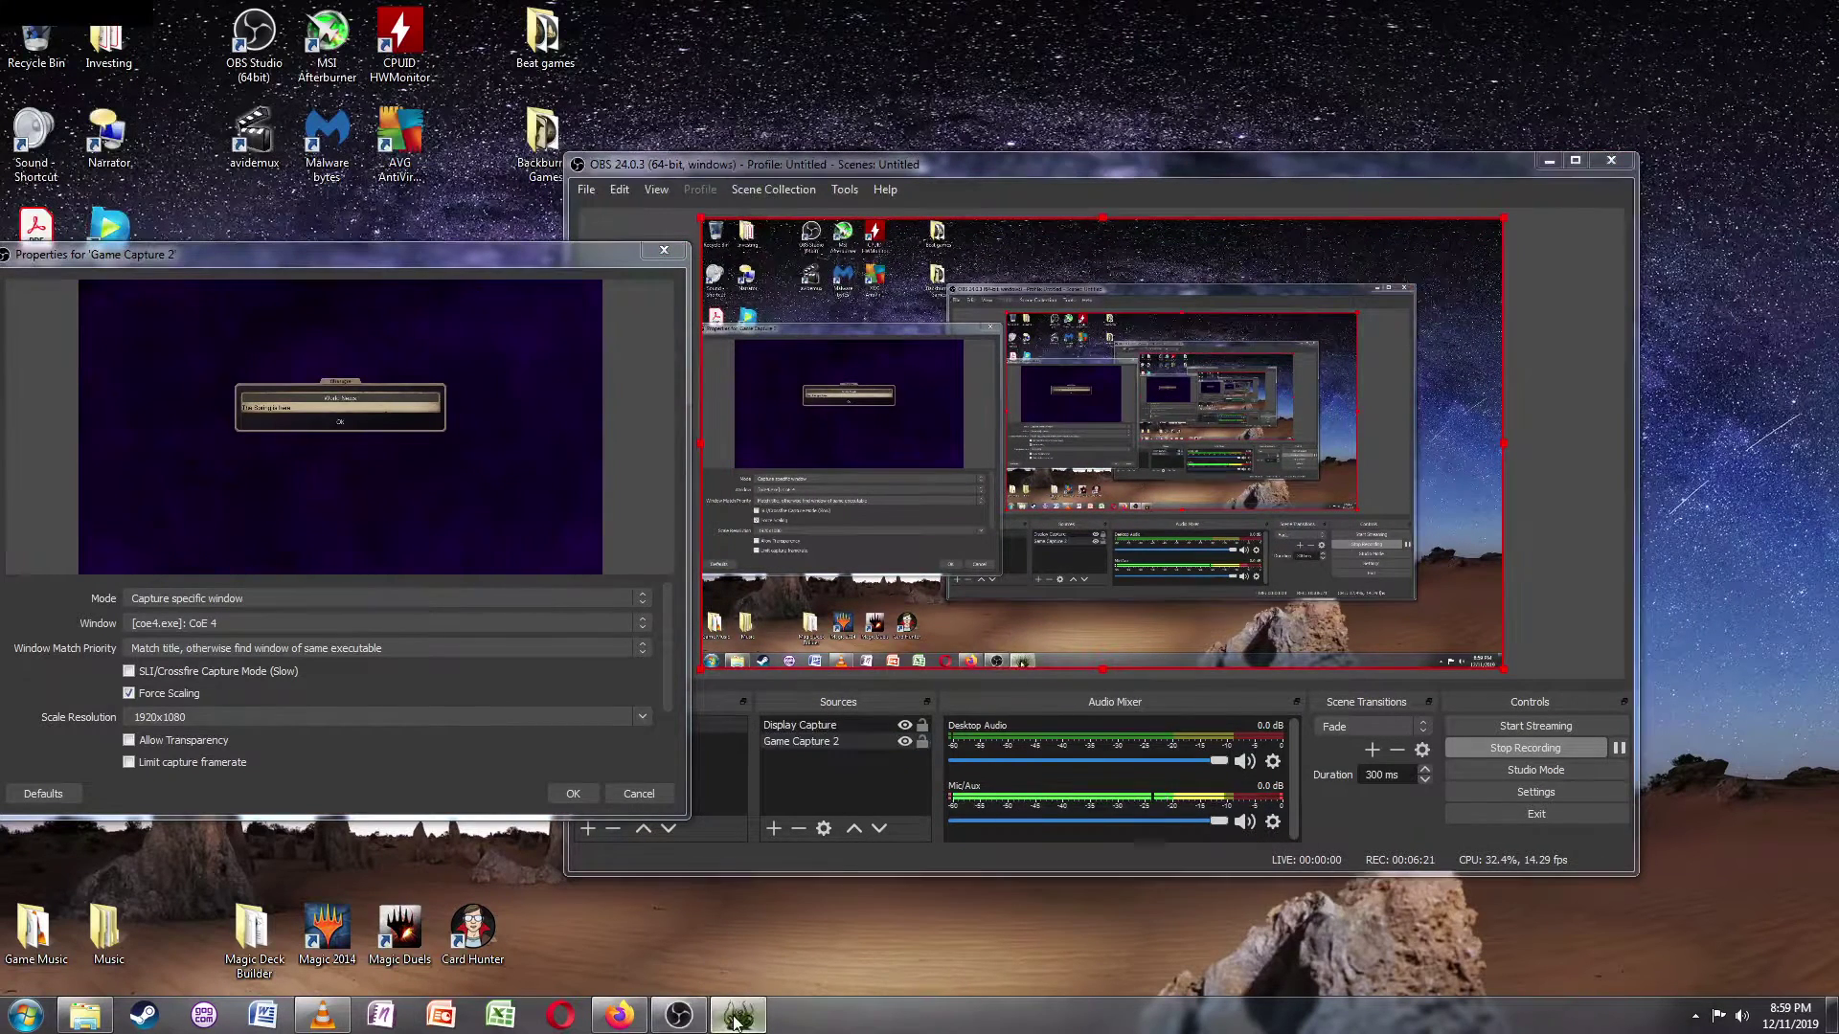
left_click(737, 1017)
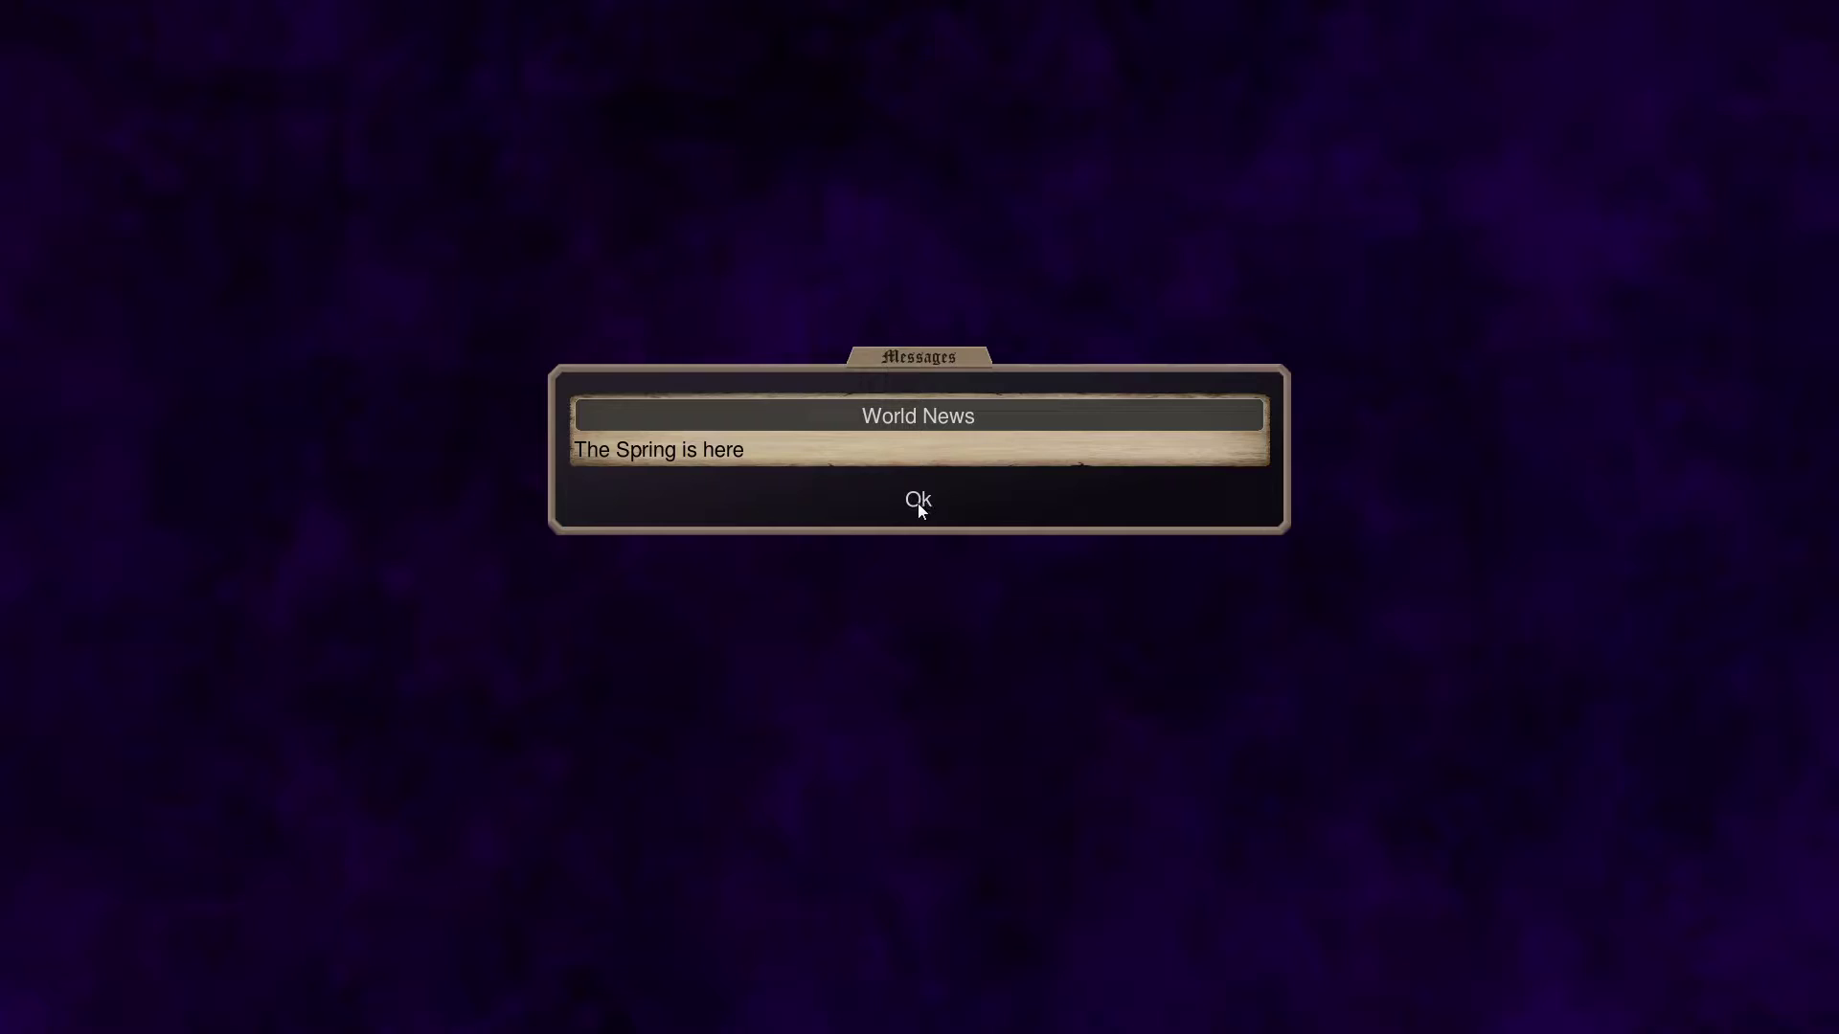
key("alt+Tab")
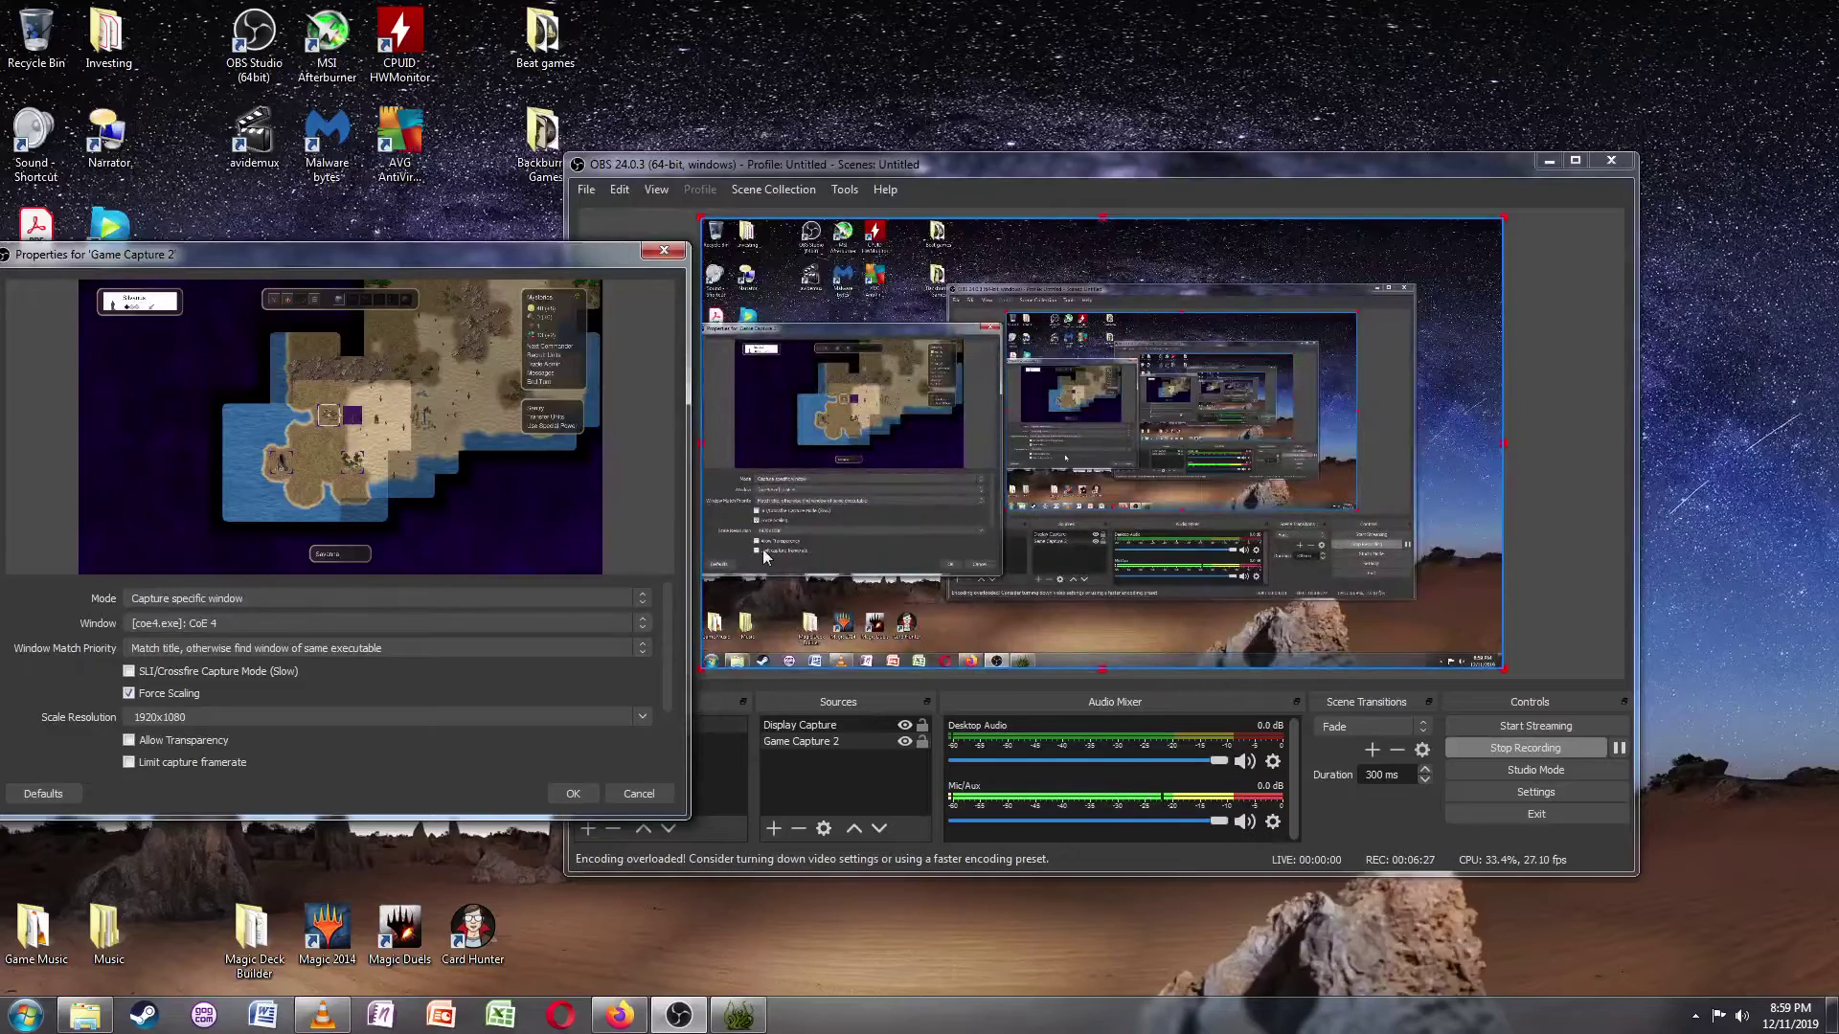
left_click_drag(927, 170, 1042, 171)
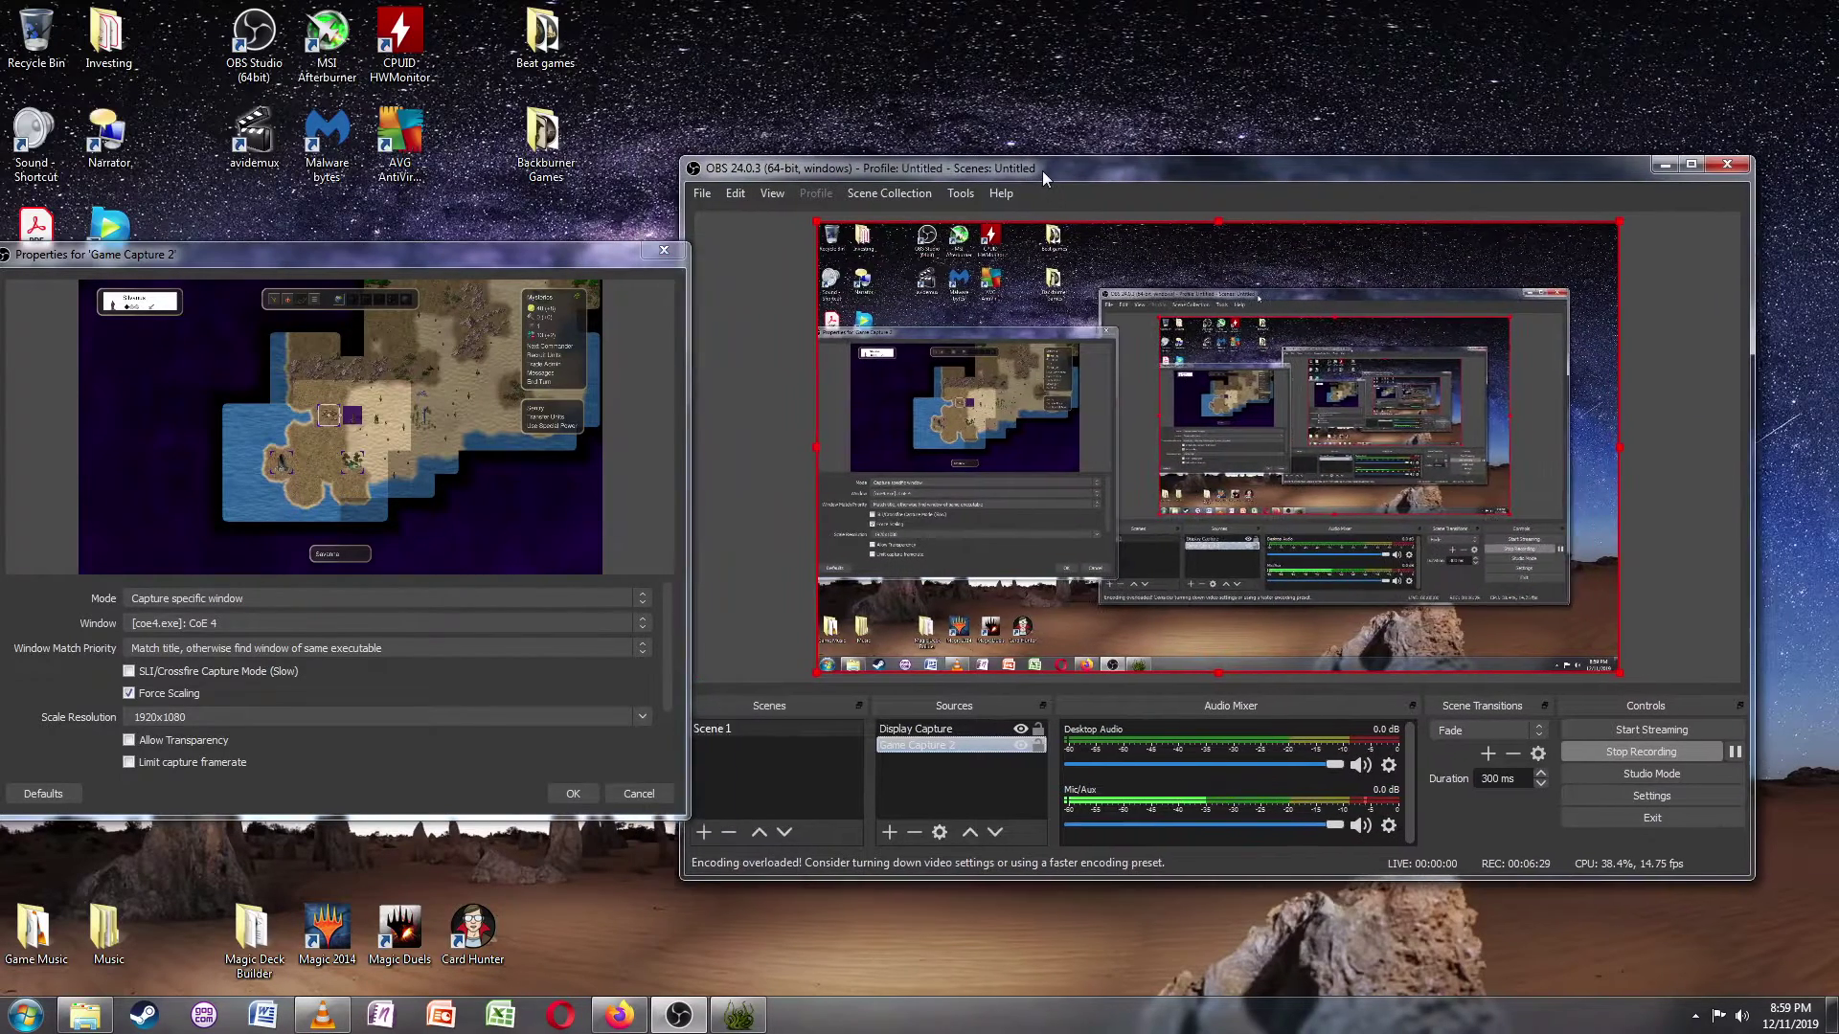
left_click(669, 247)
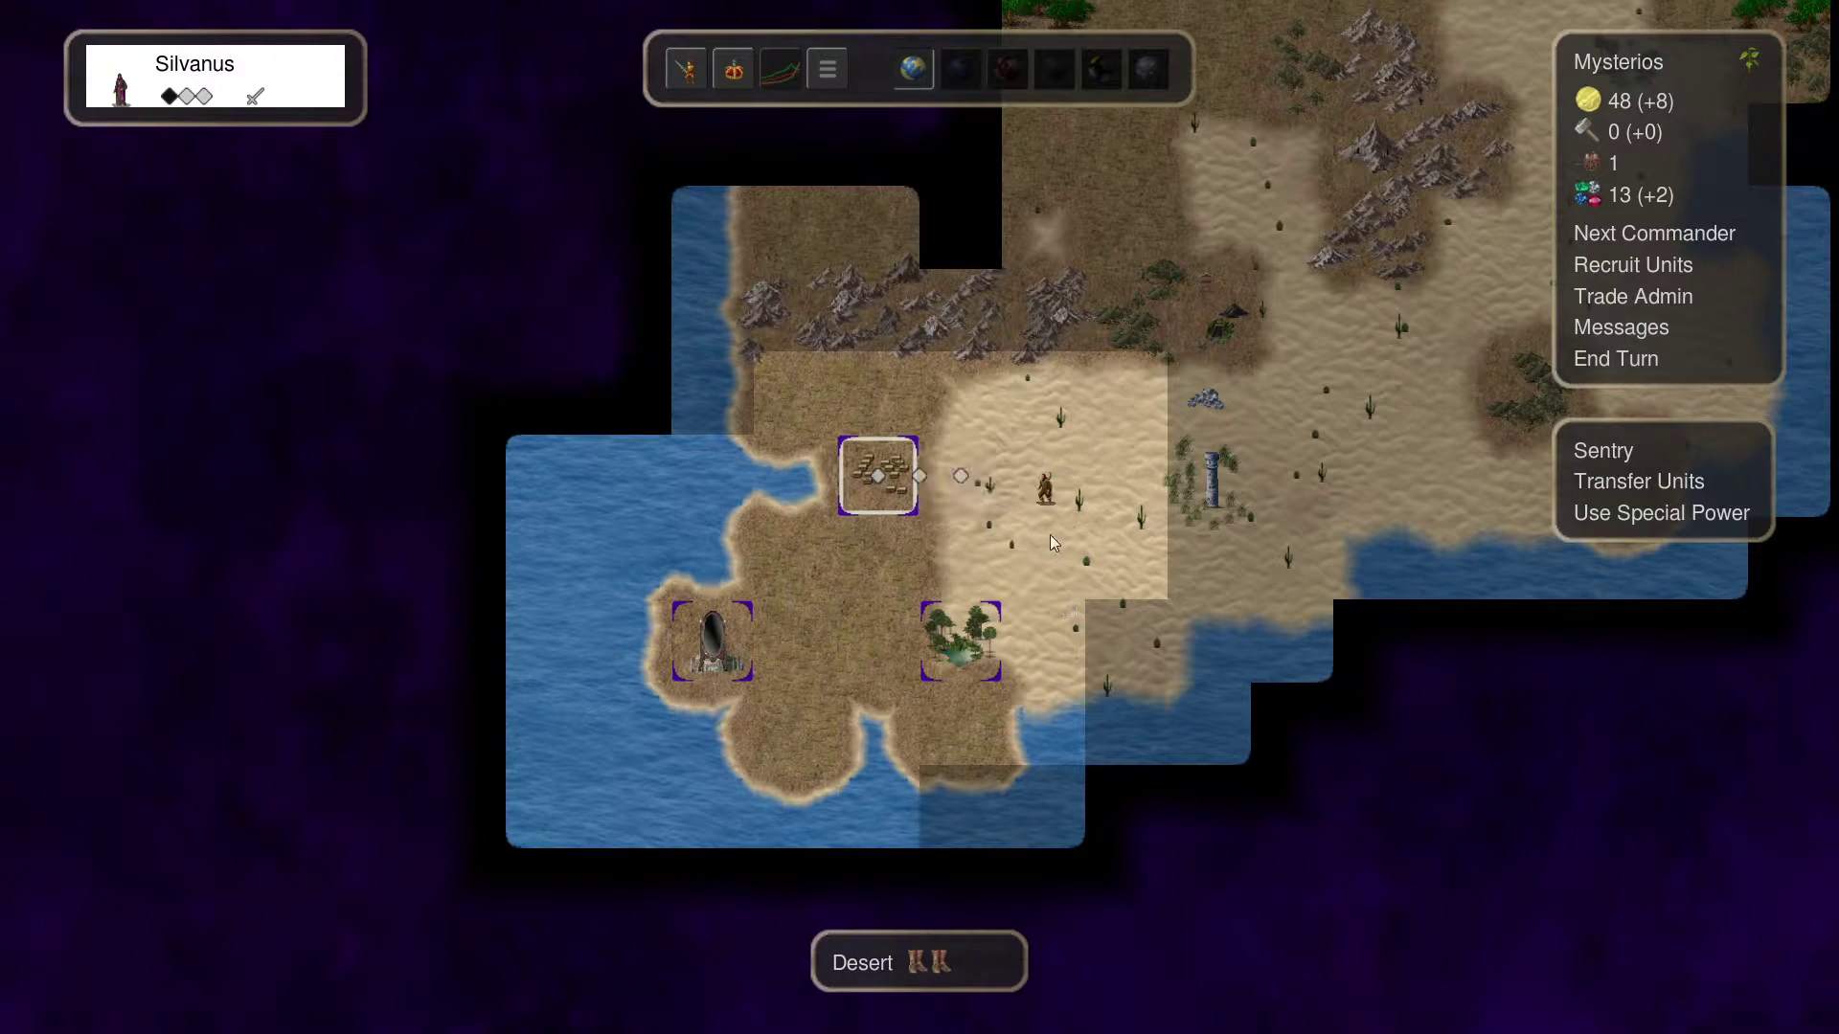
- Move the selected commander onto the occupied desert tile to the east and quit the game
left_click(1046, 487)
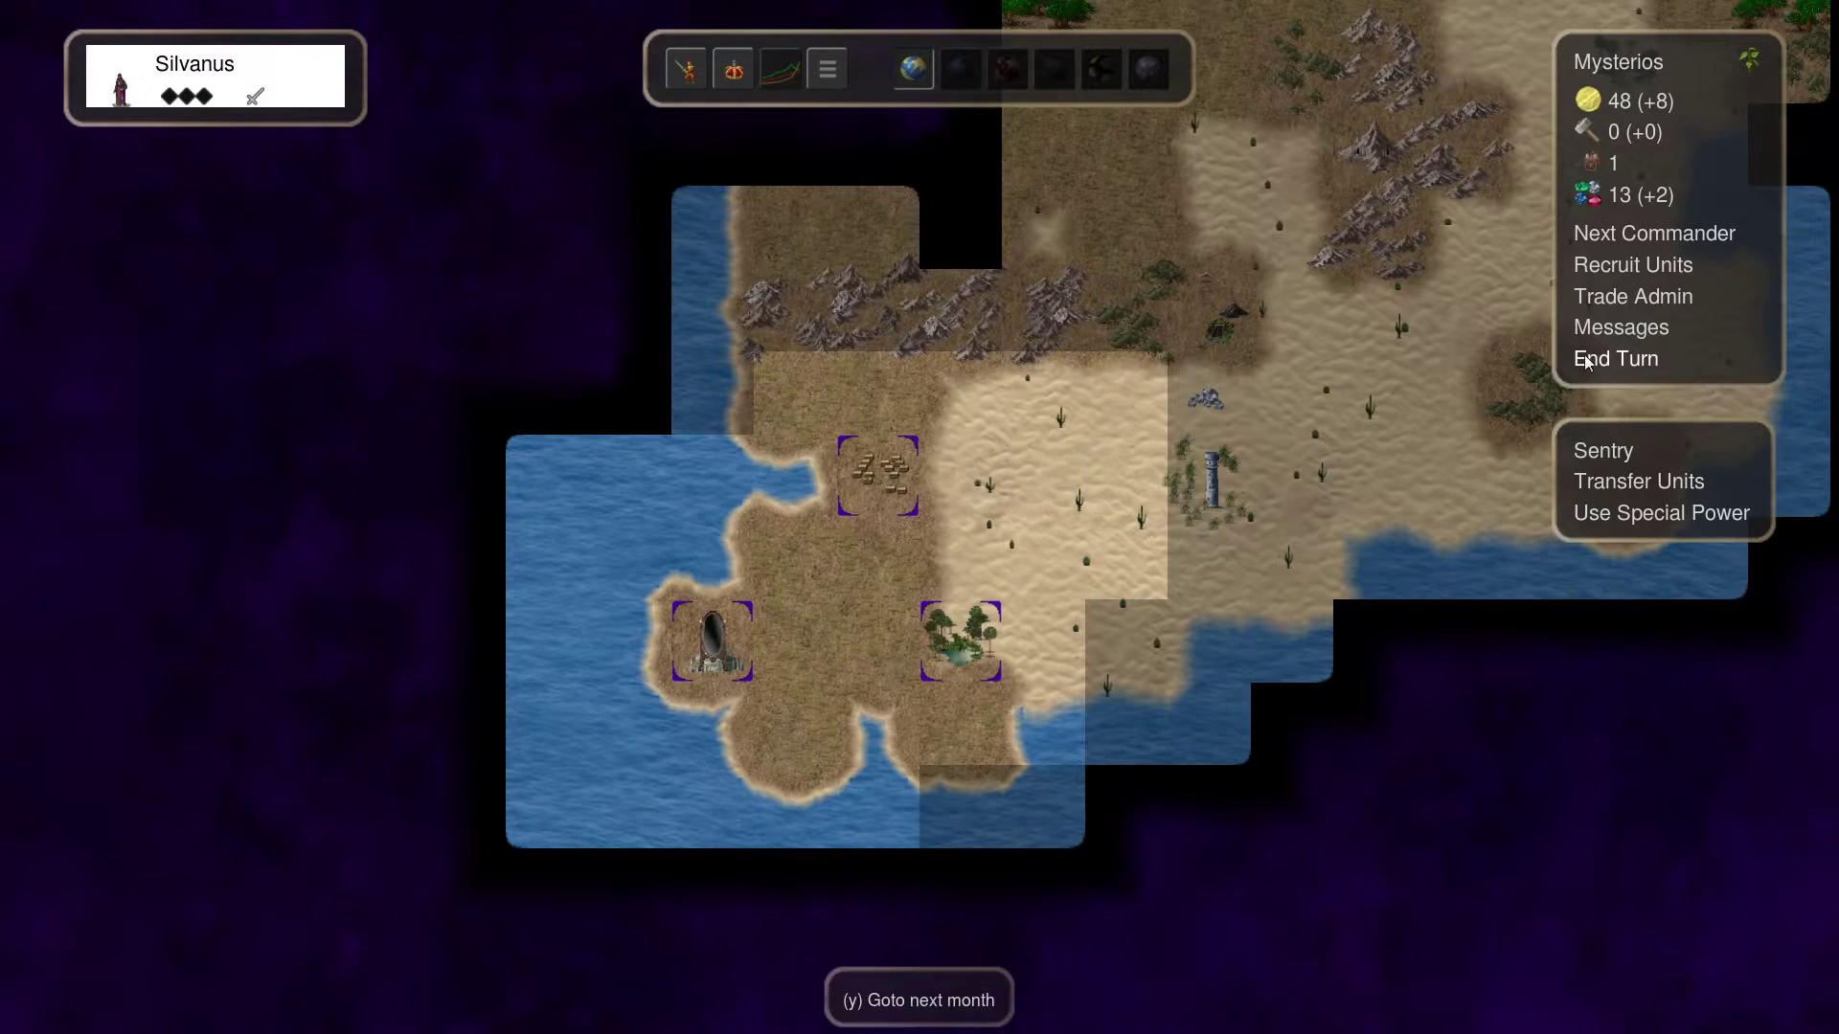
left_click(826, 73)
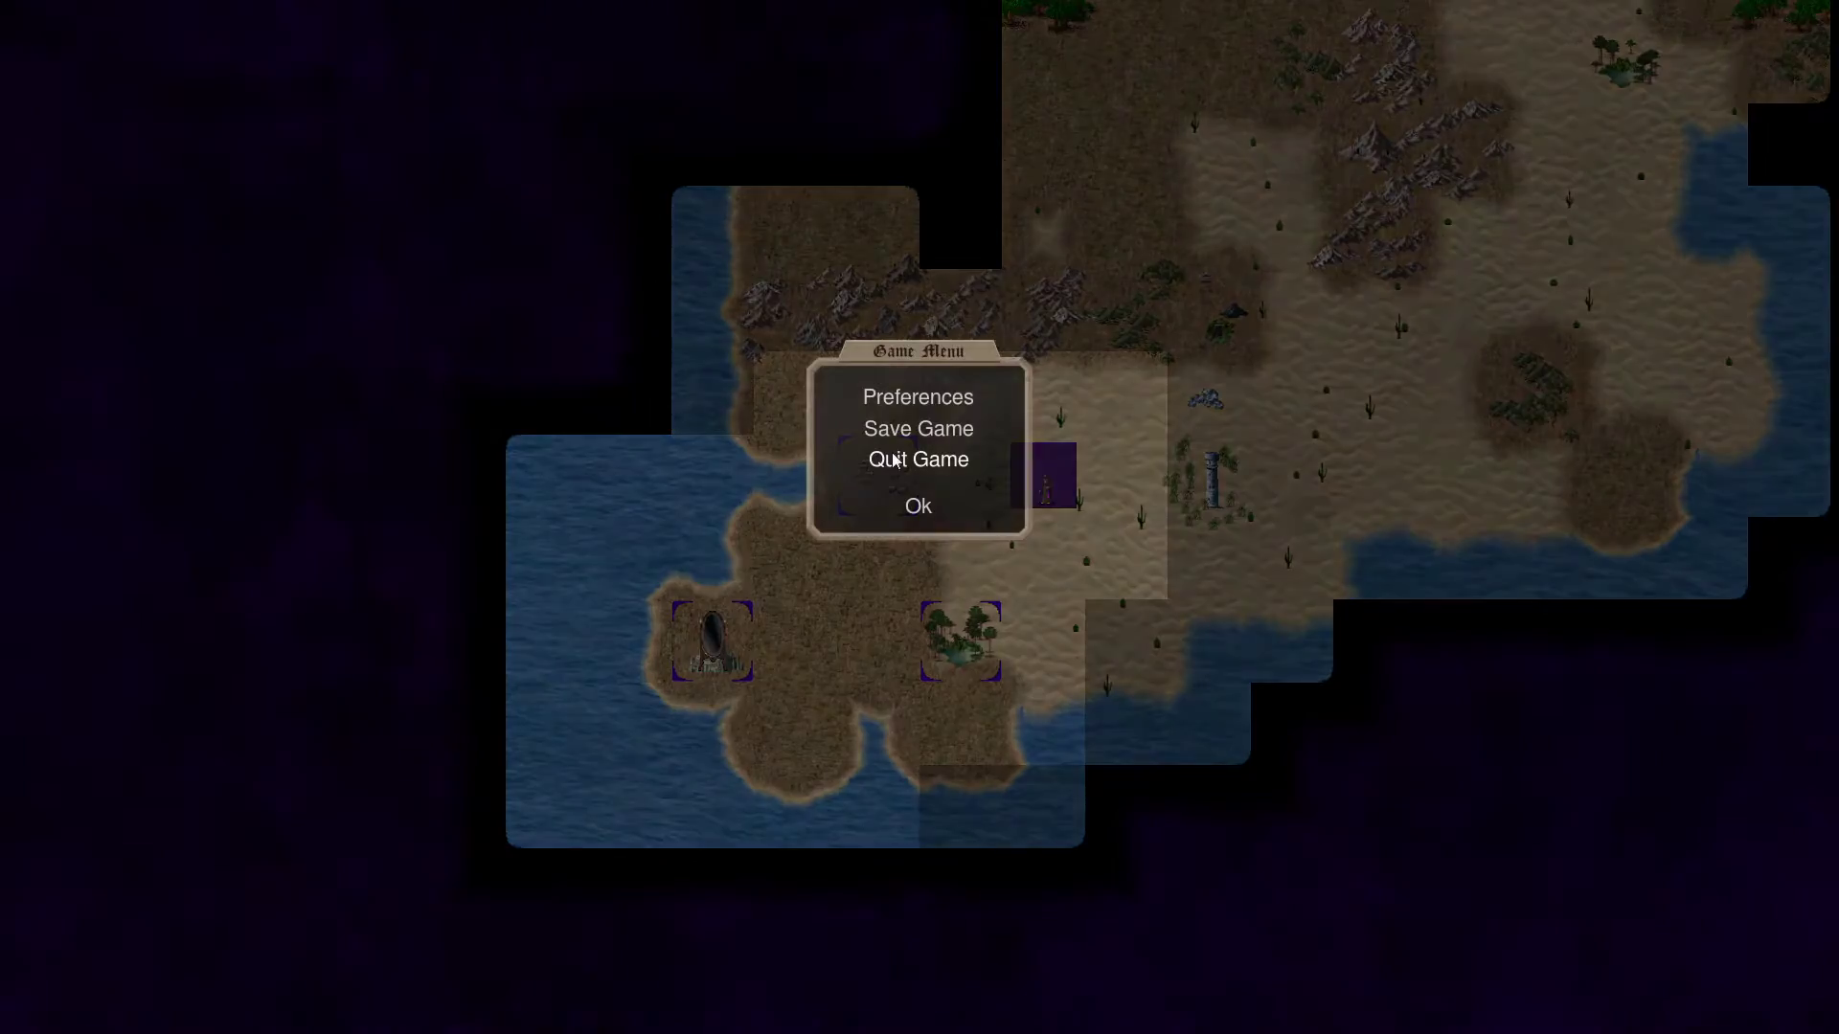
left_click(893, 460)
- Launch COE 4 from the Strategy Games desktop folder and dismiss the winter news message
double_click(412, 409)
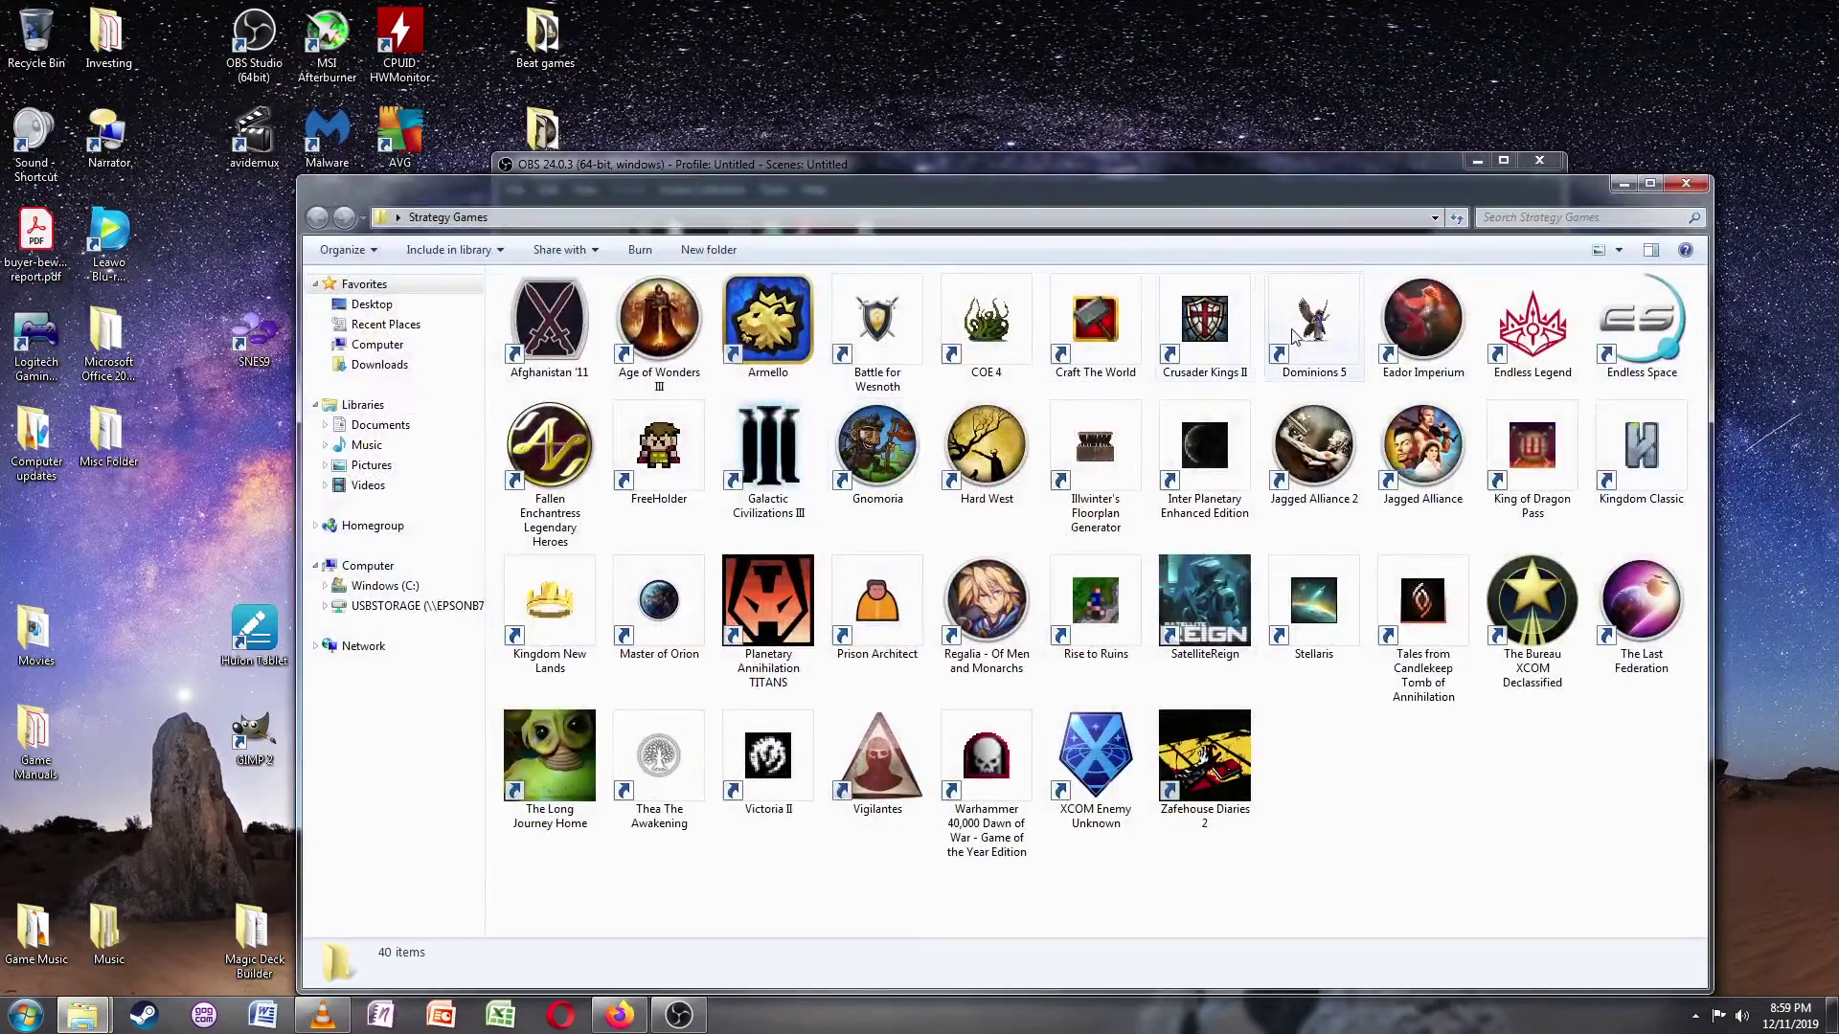
double_click(997, 330)
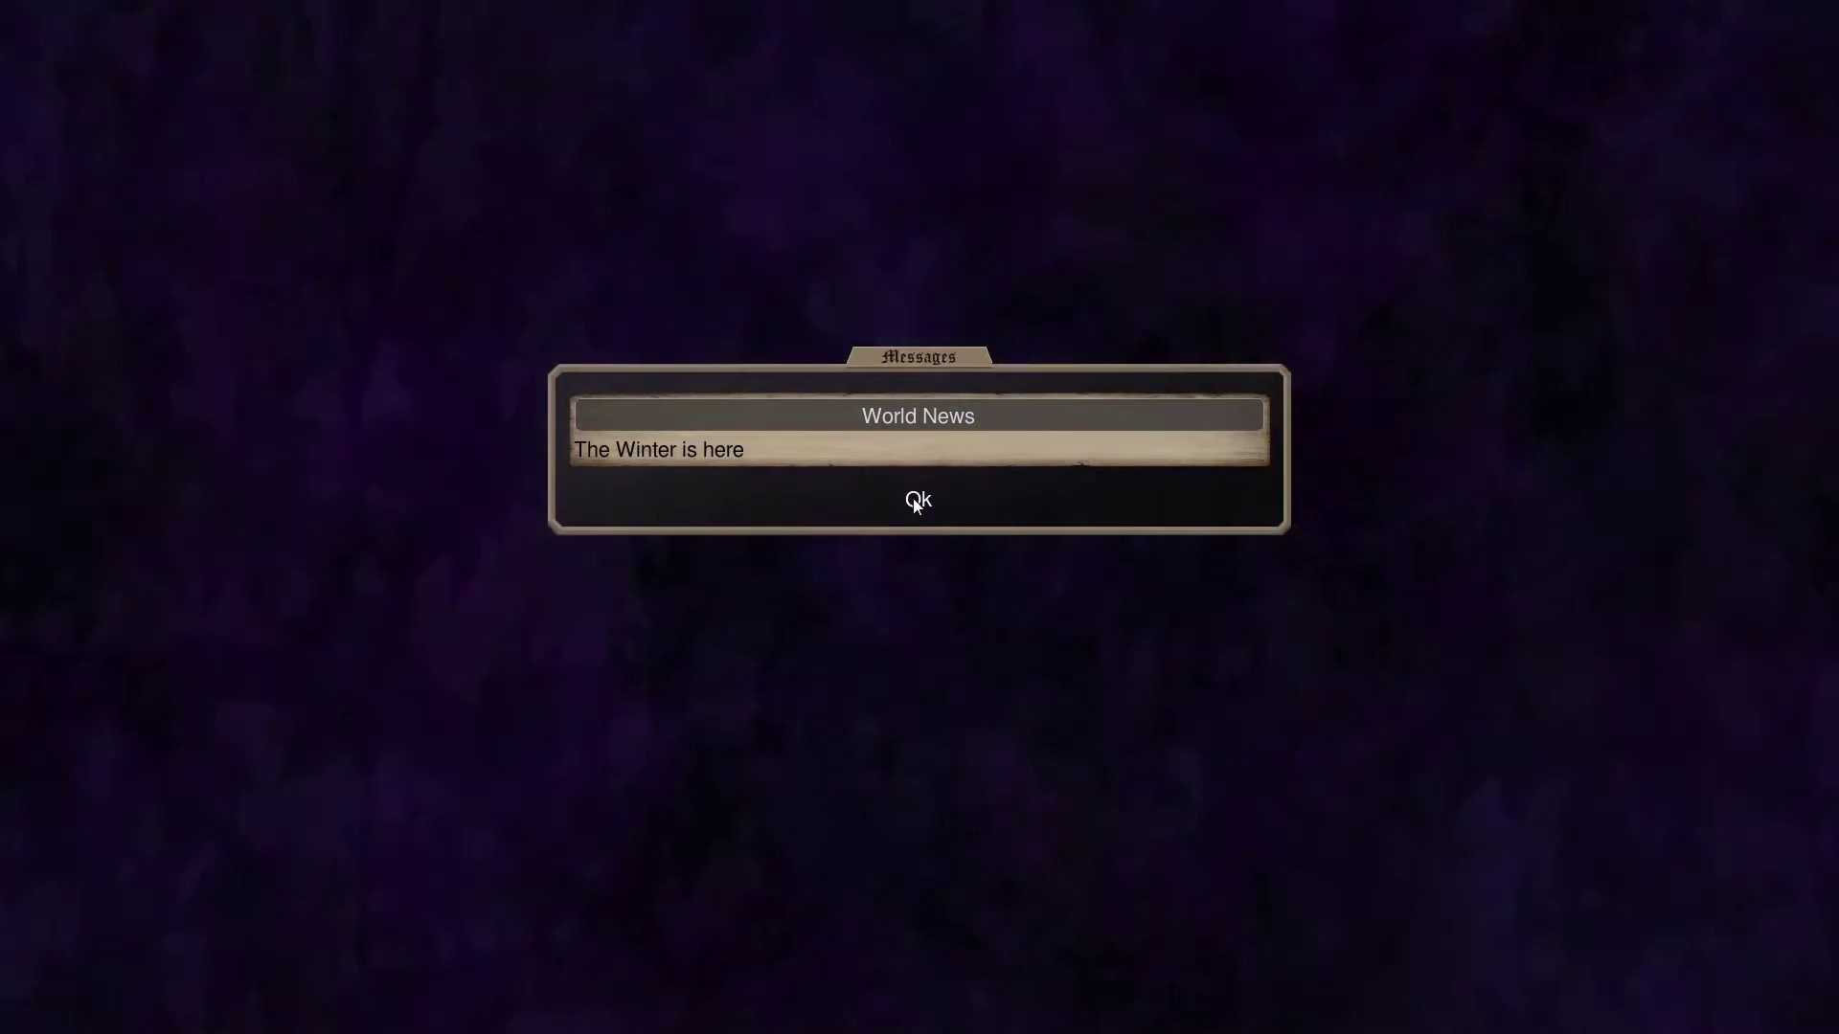
left_click(914, 501)
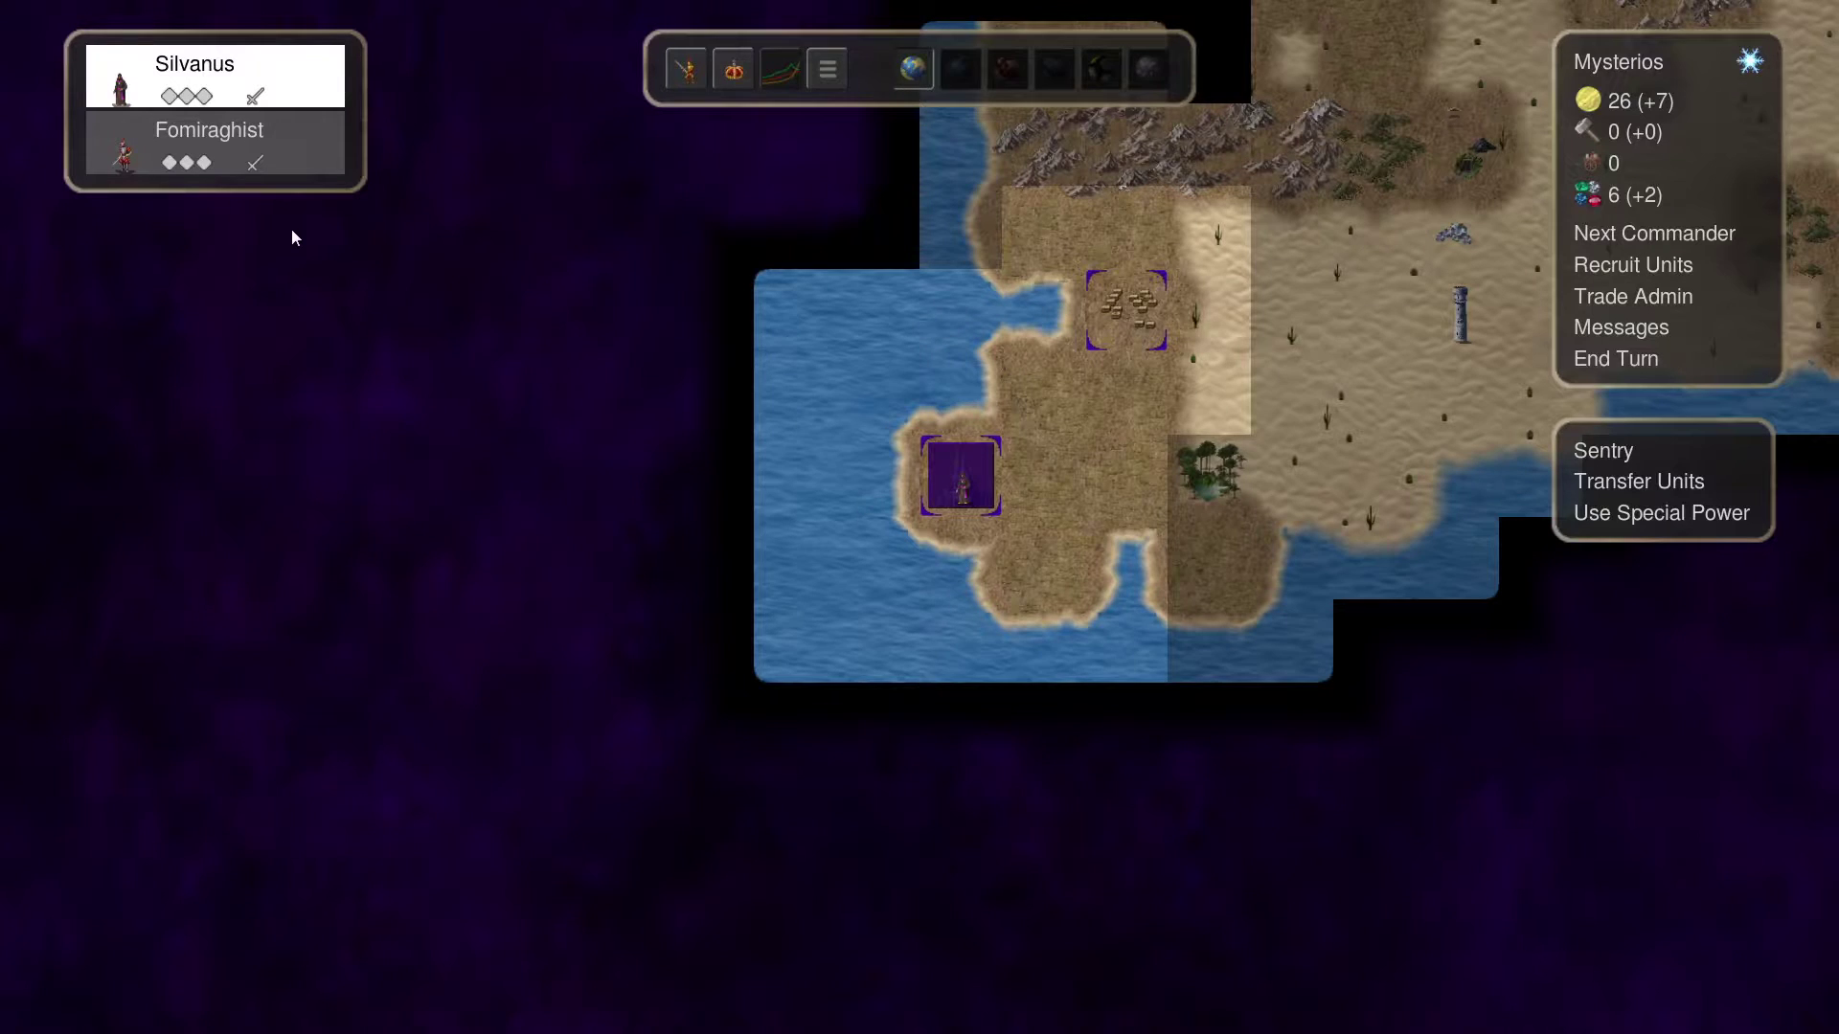
- Move the army from the citadel across the savanna to the oasis and end the turn
left_click(1055, 389)
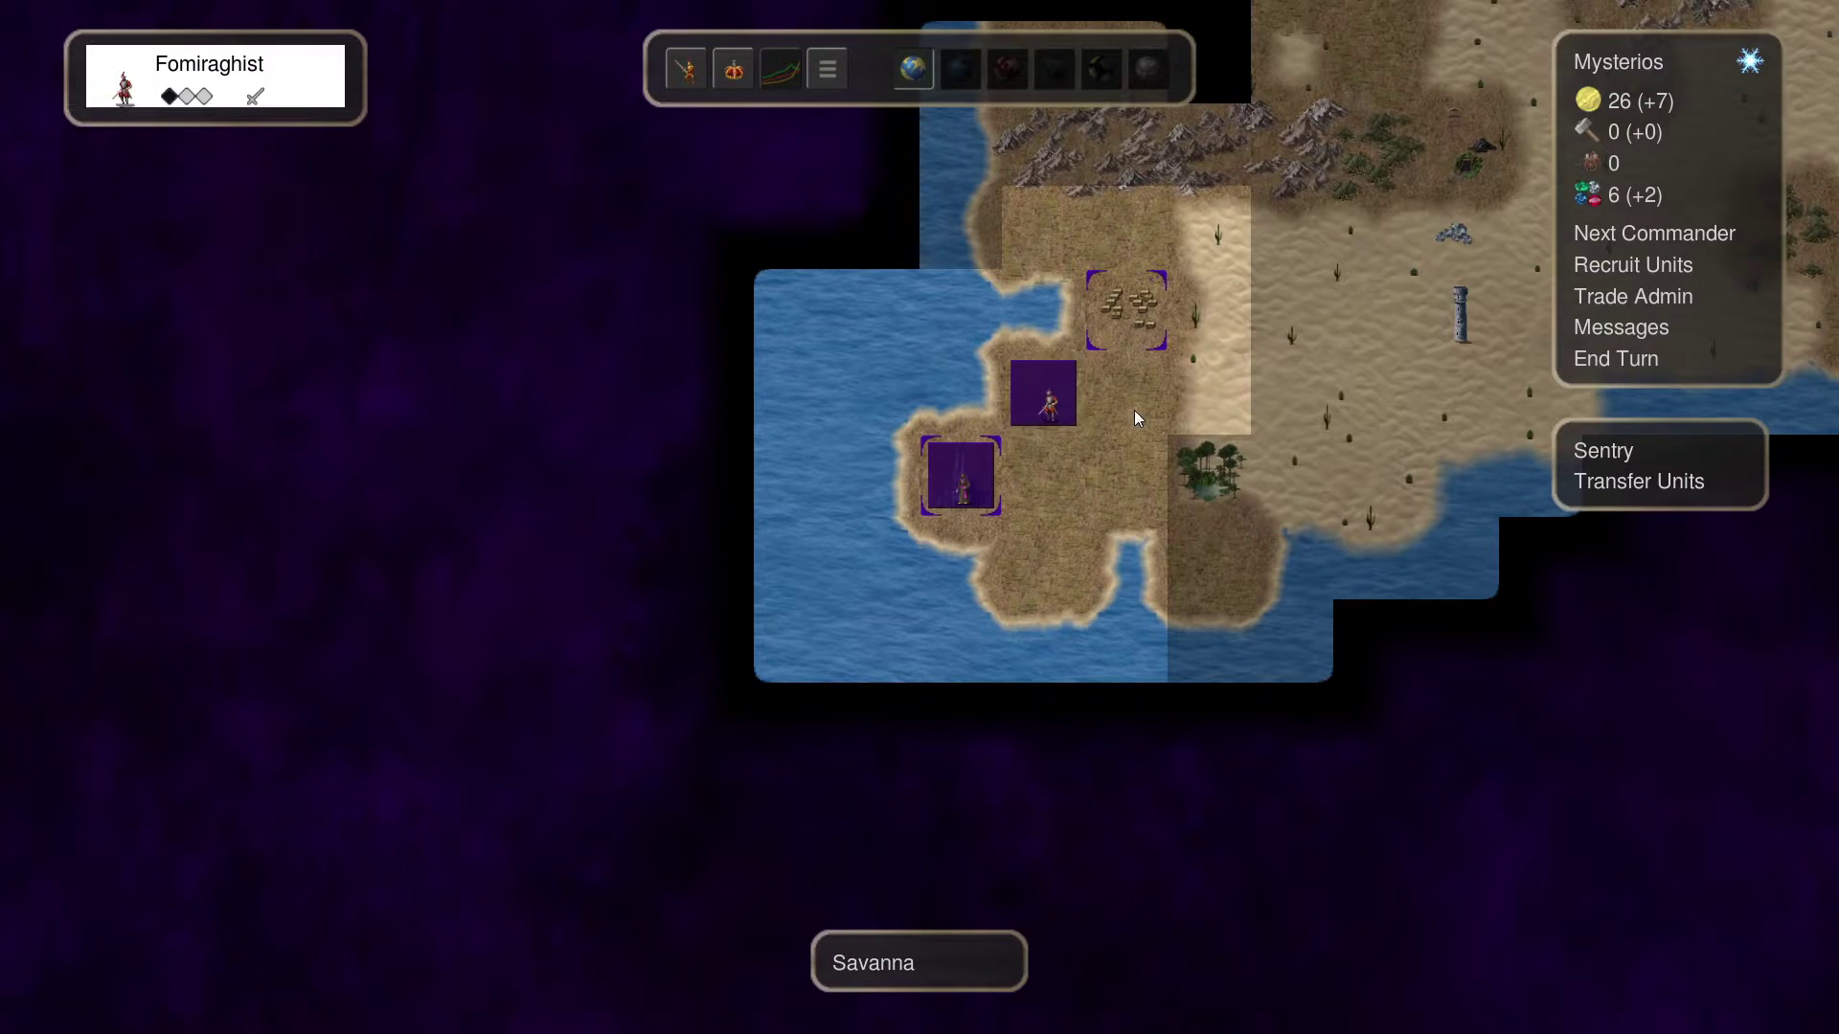
left_click(1152, 419)
left_click(1209, 476)
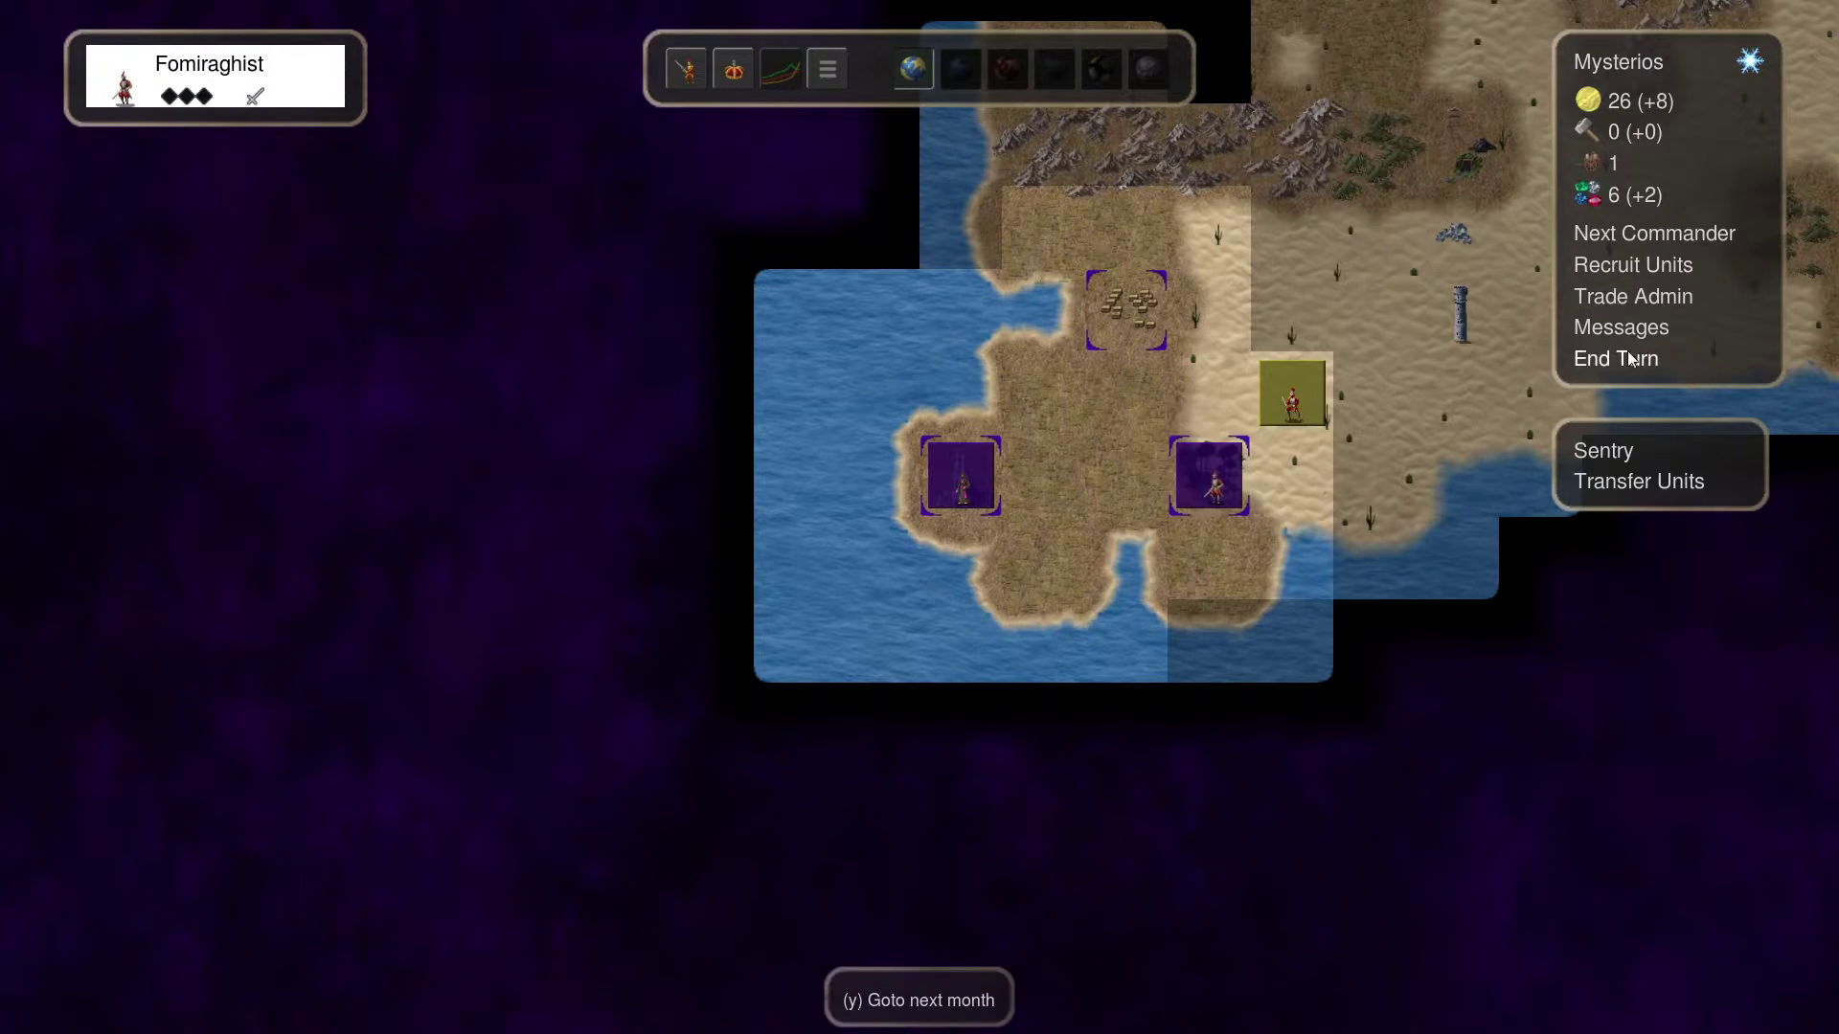
left_click(1615, 358)
left_click(918, 454)
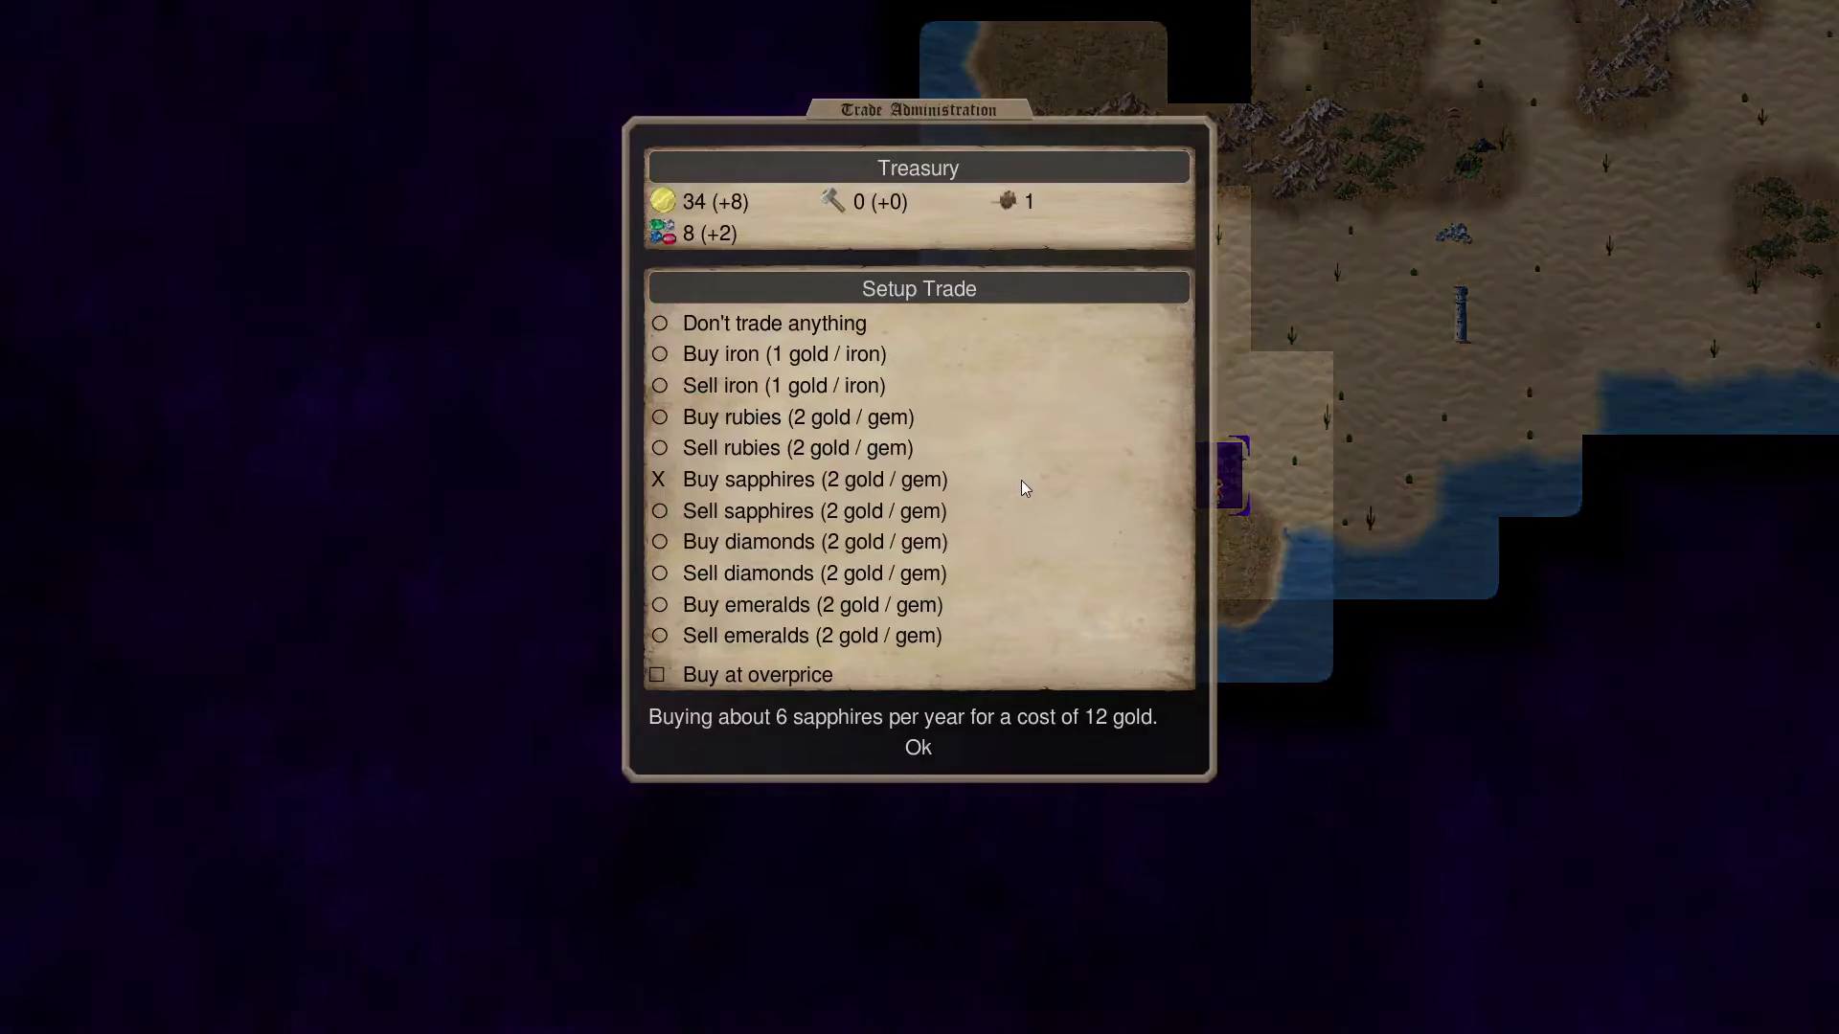
- Close the Trade Administration window, move the army to the desert tile northeast of the oasis and end the turn
key("Return")
key("Return")
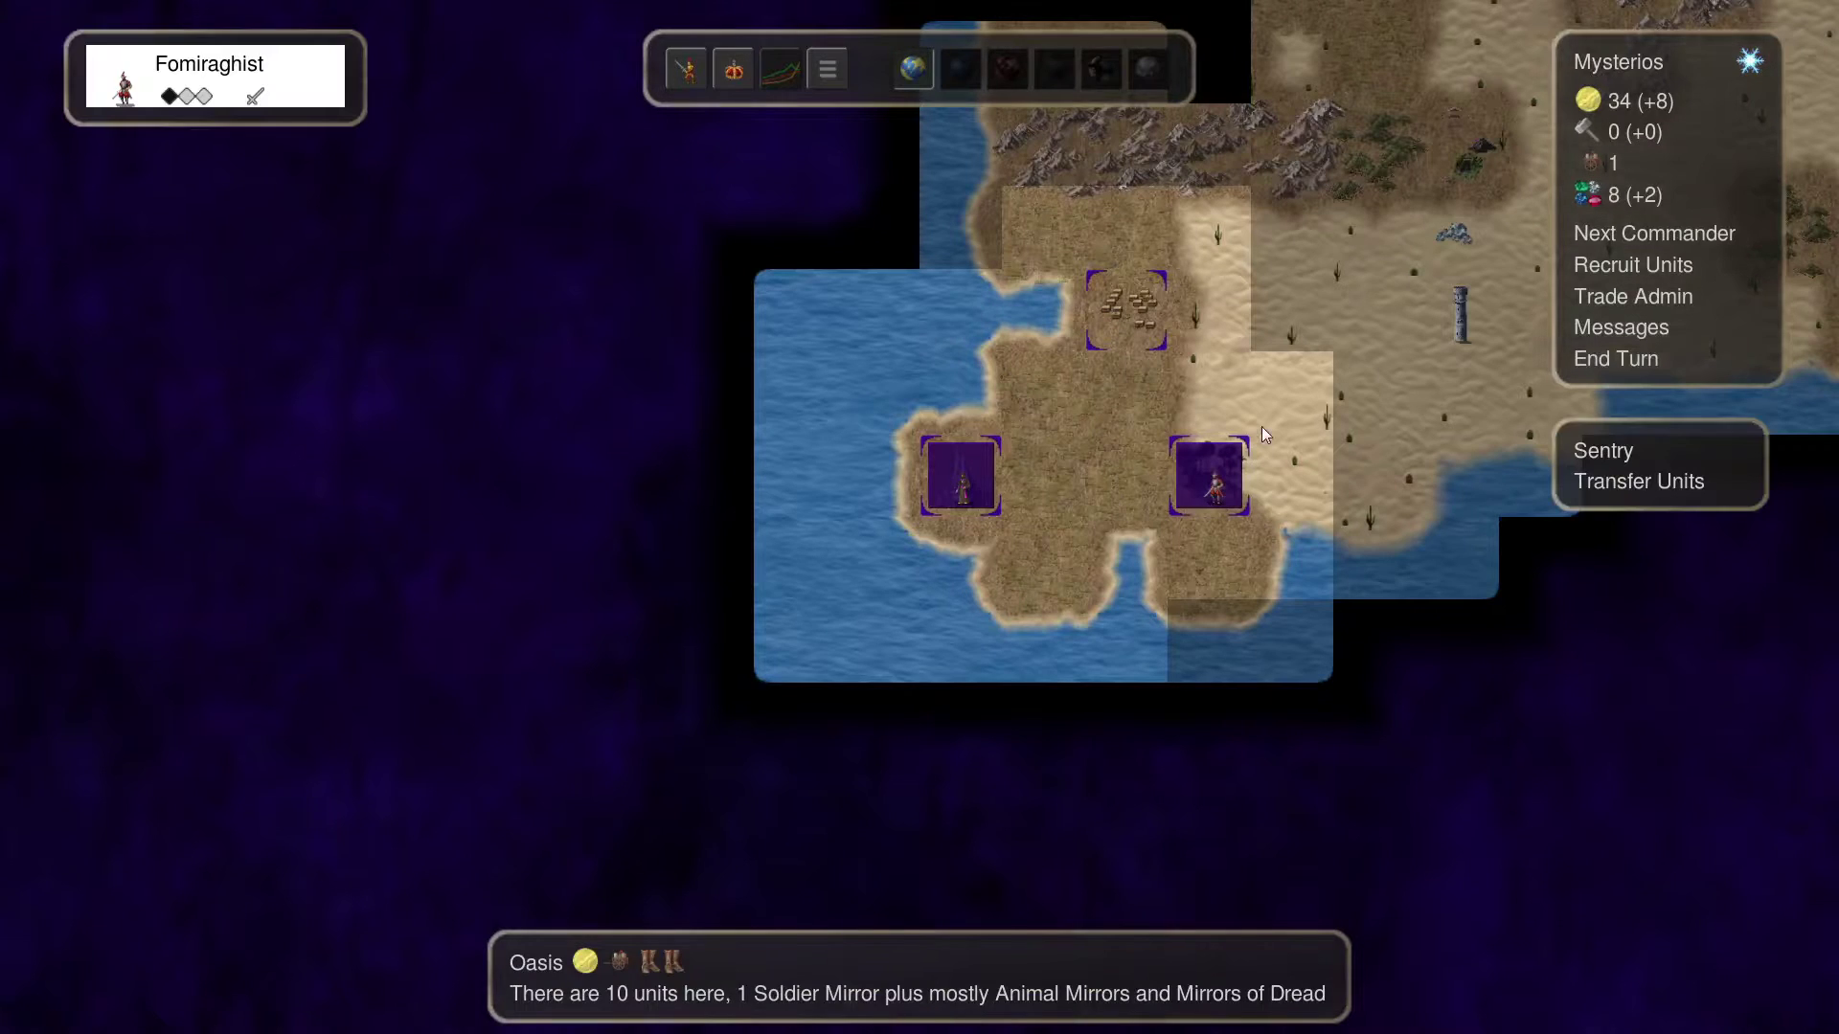
left_click(1288, 397)
left_click(1616, 358)
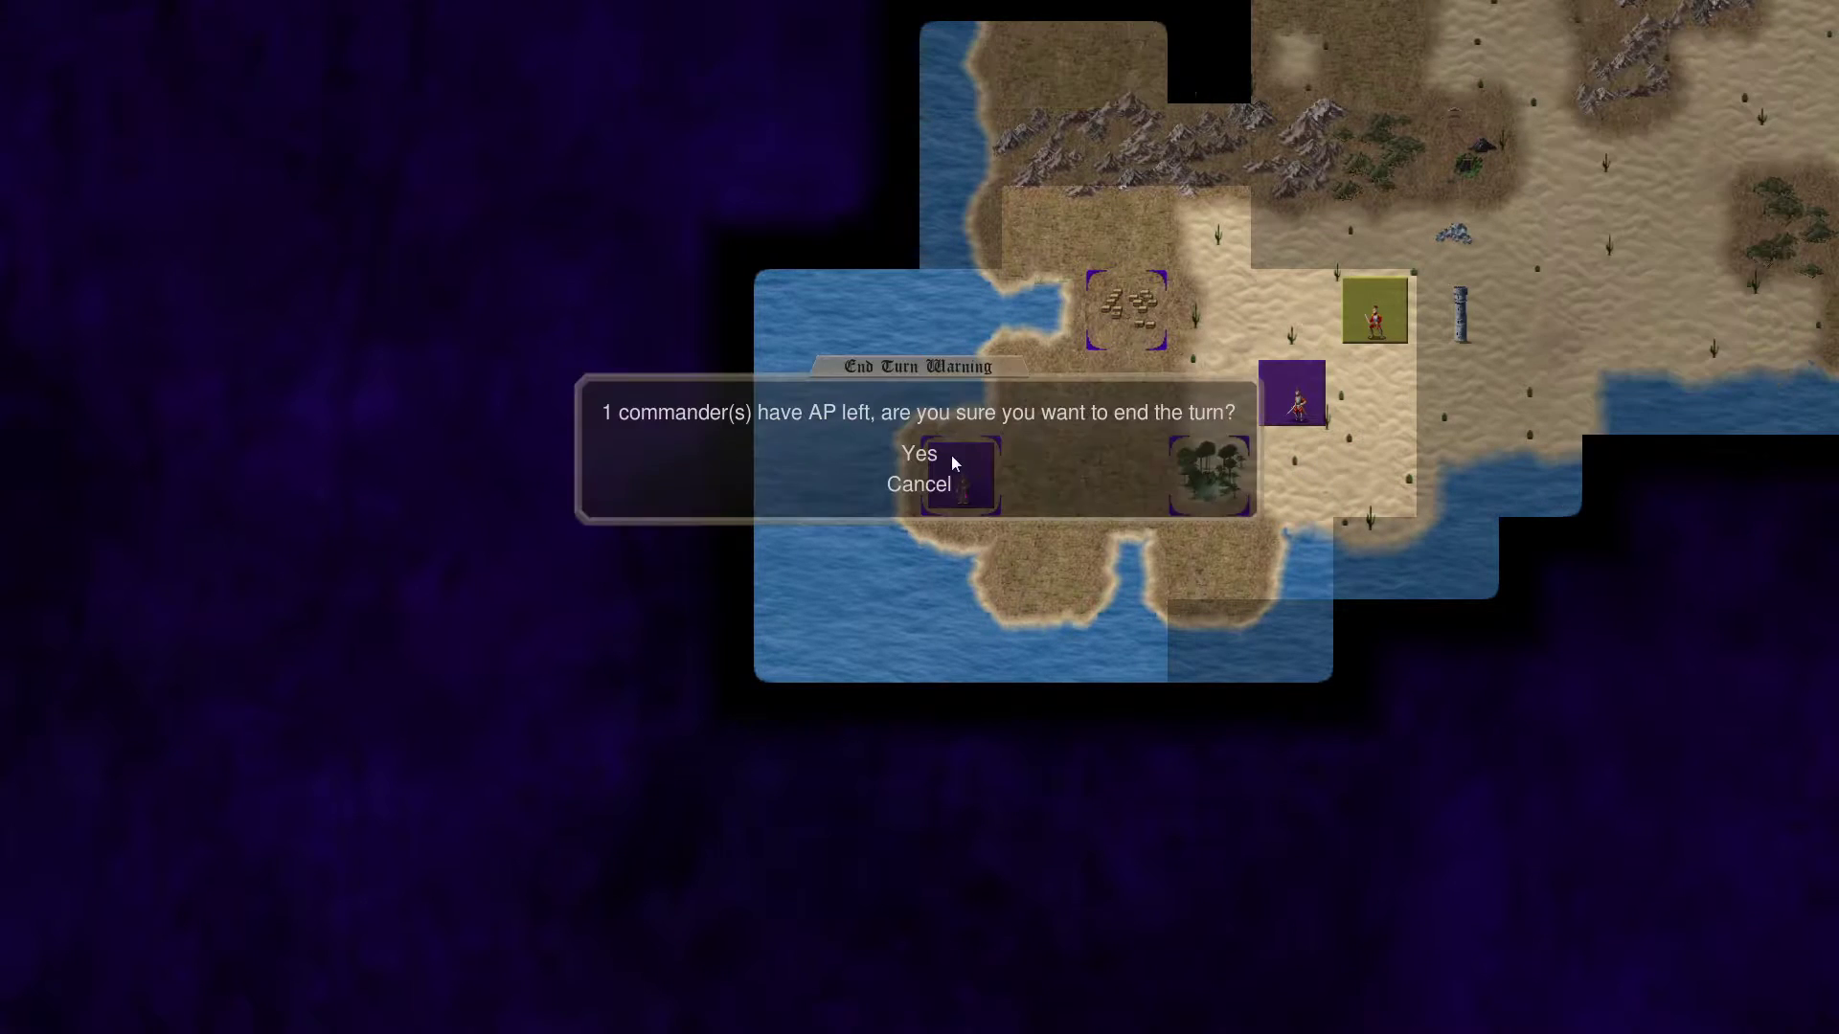
left_click(919, 454)
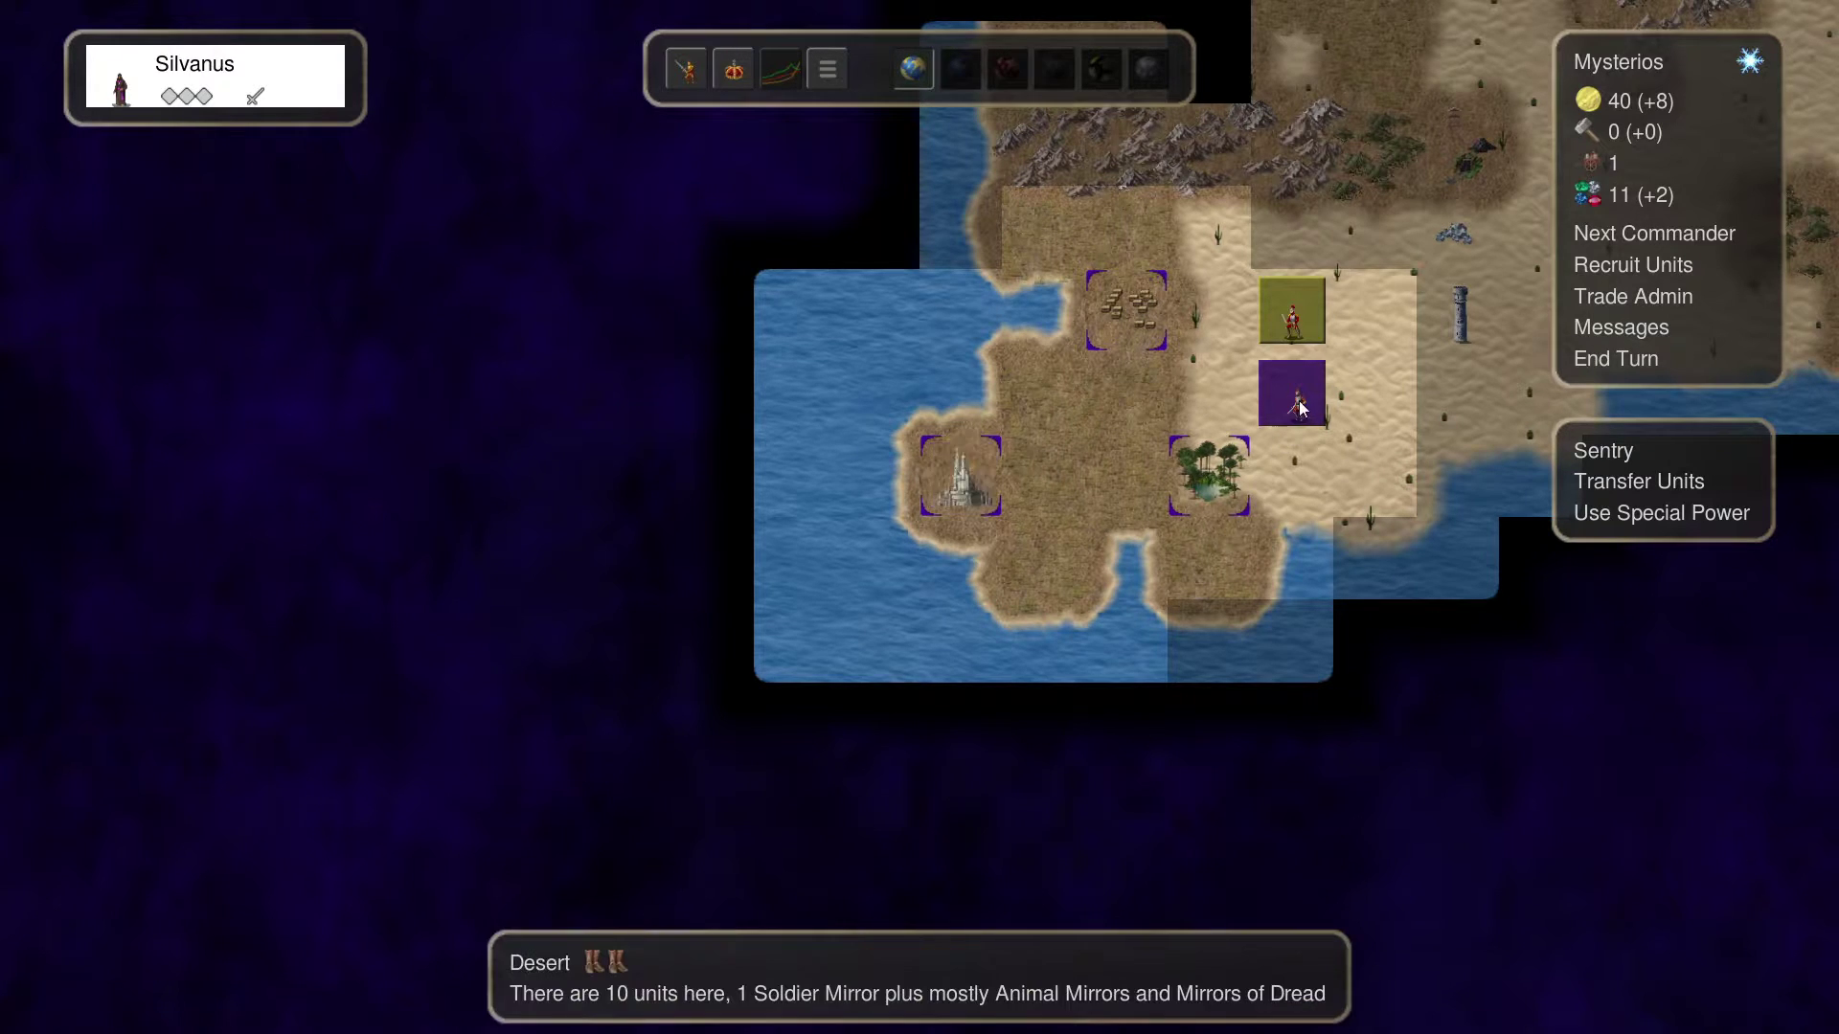
- End the turn despite the commander with AP left, and fast-forward the battle in the desert to its end
left_click(1609, 359)
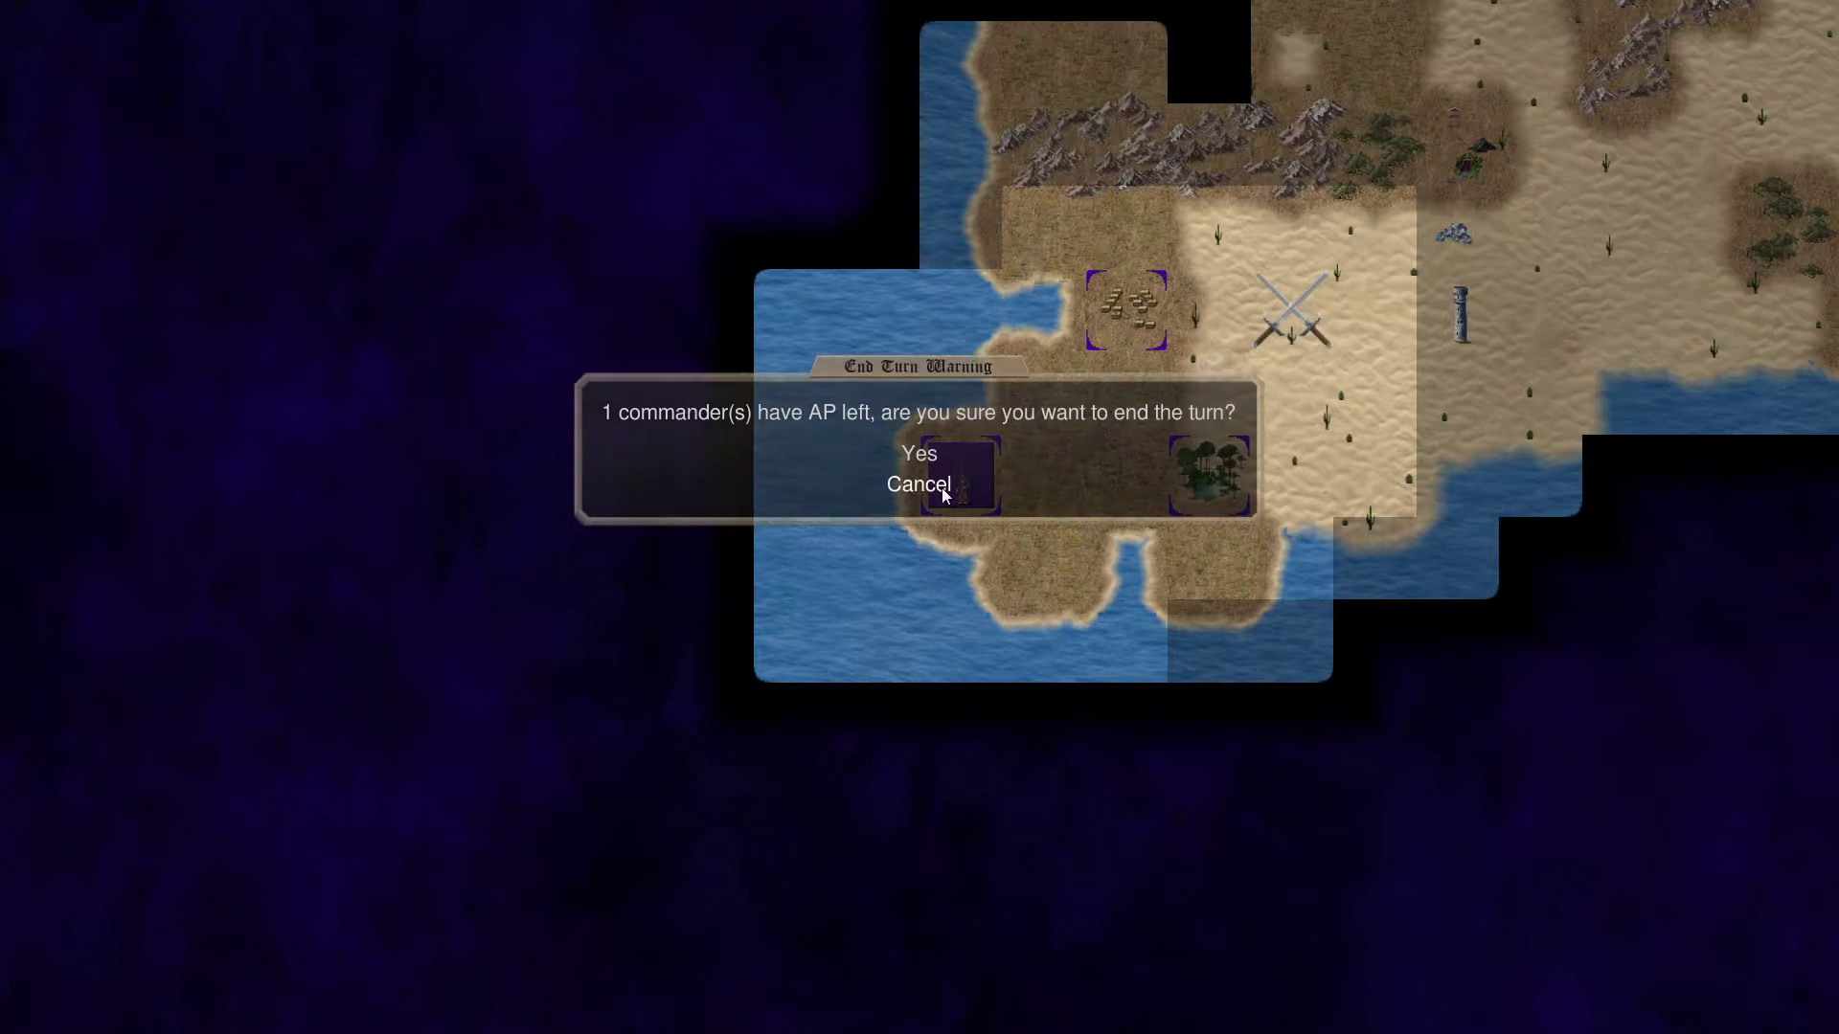
left_click(921, 456)
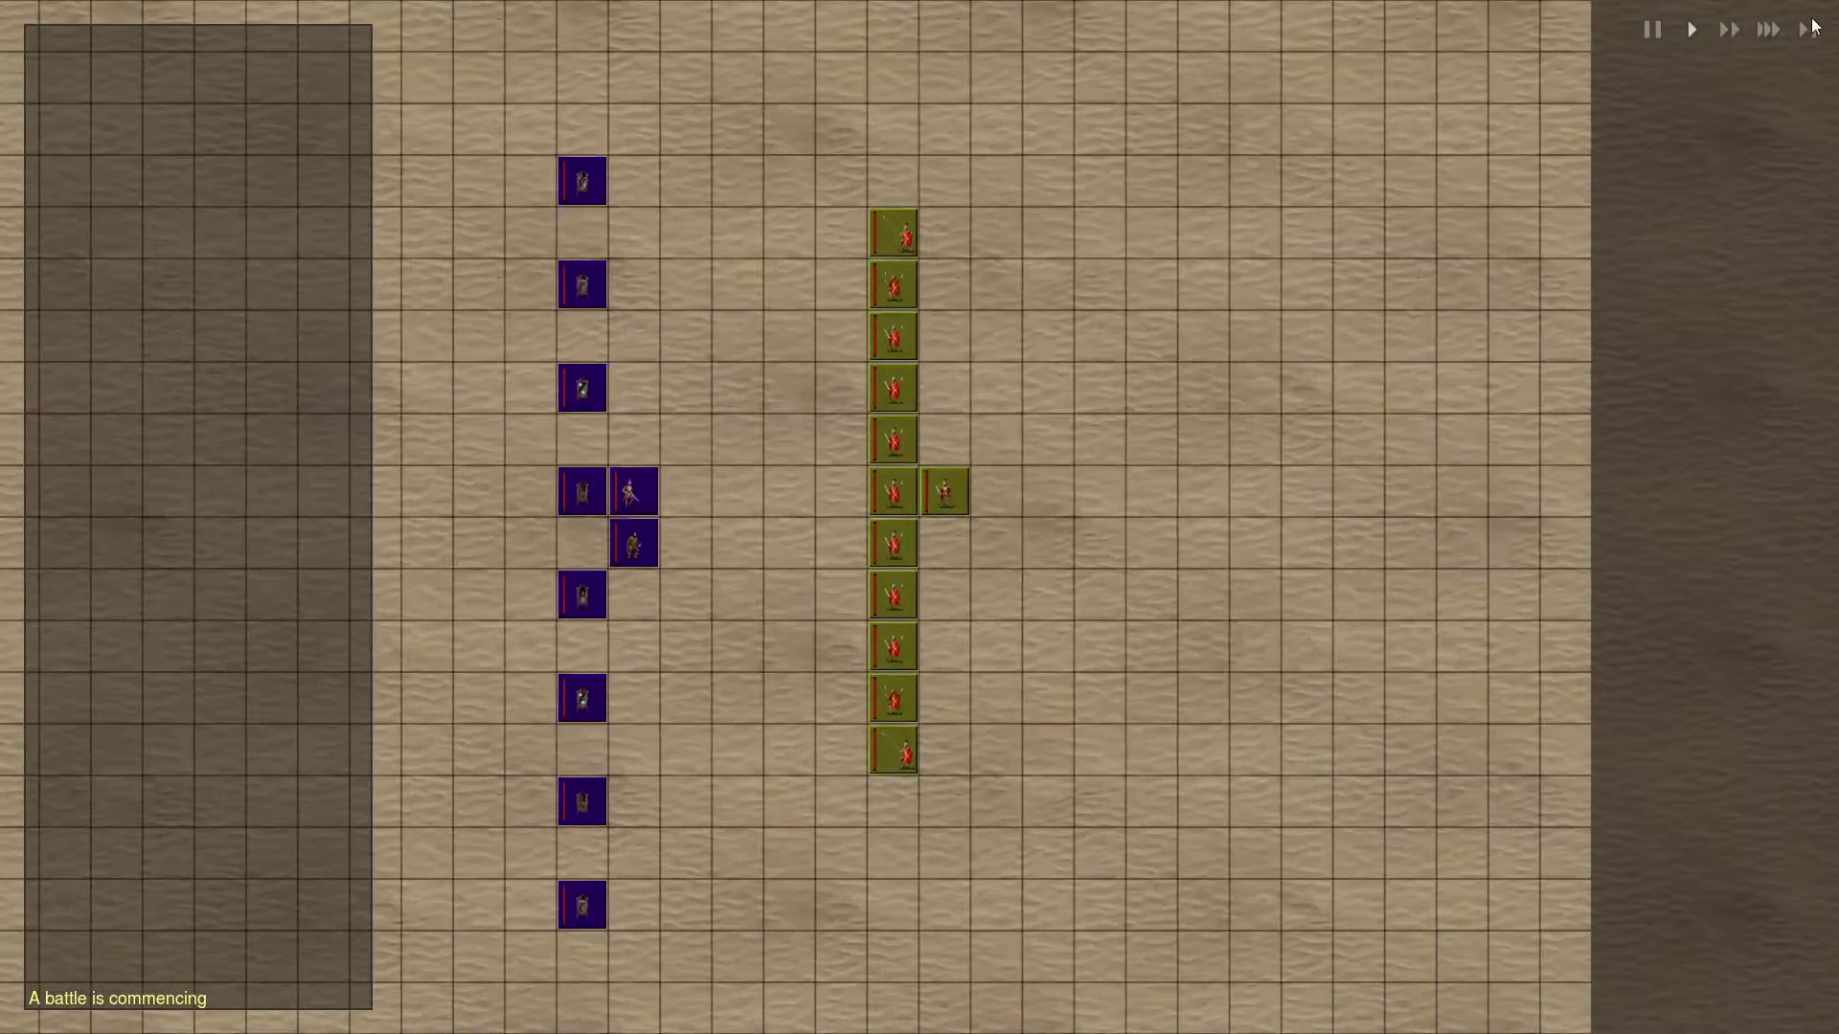
left_click(1765, 28)
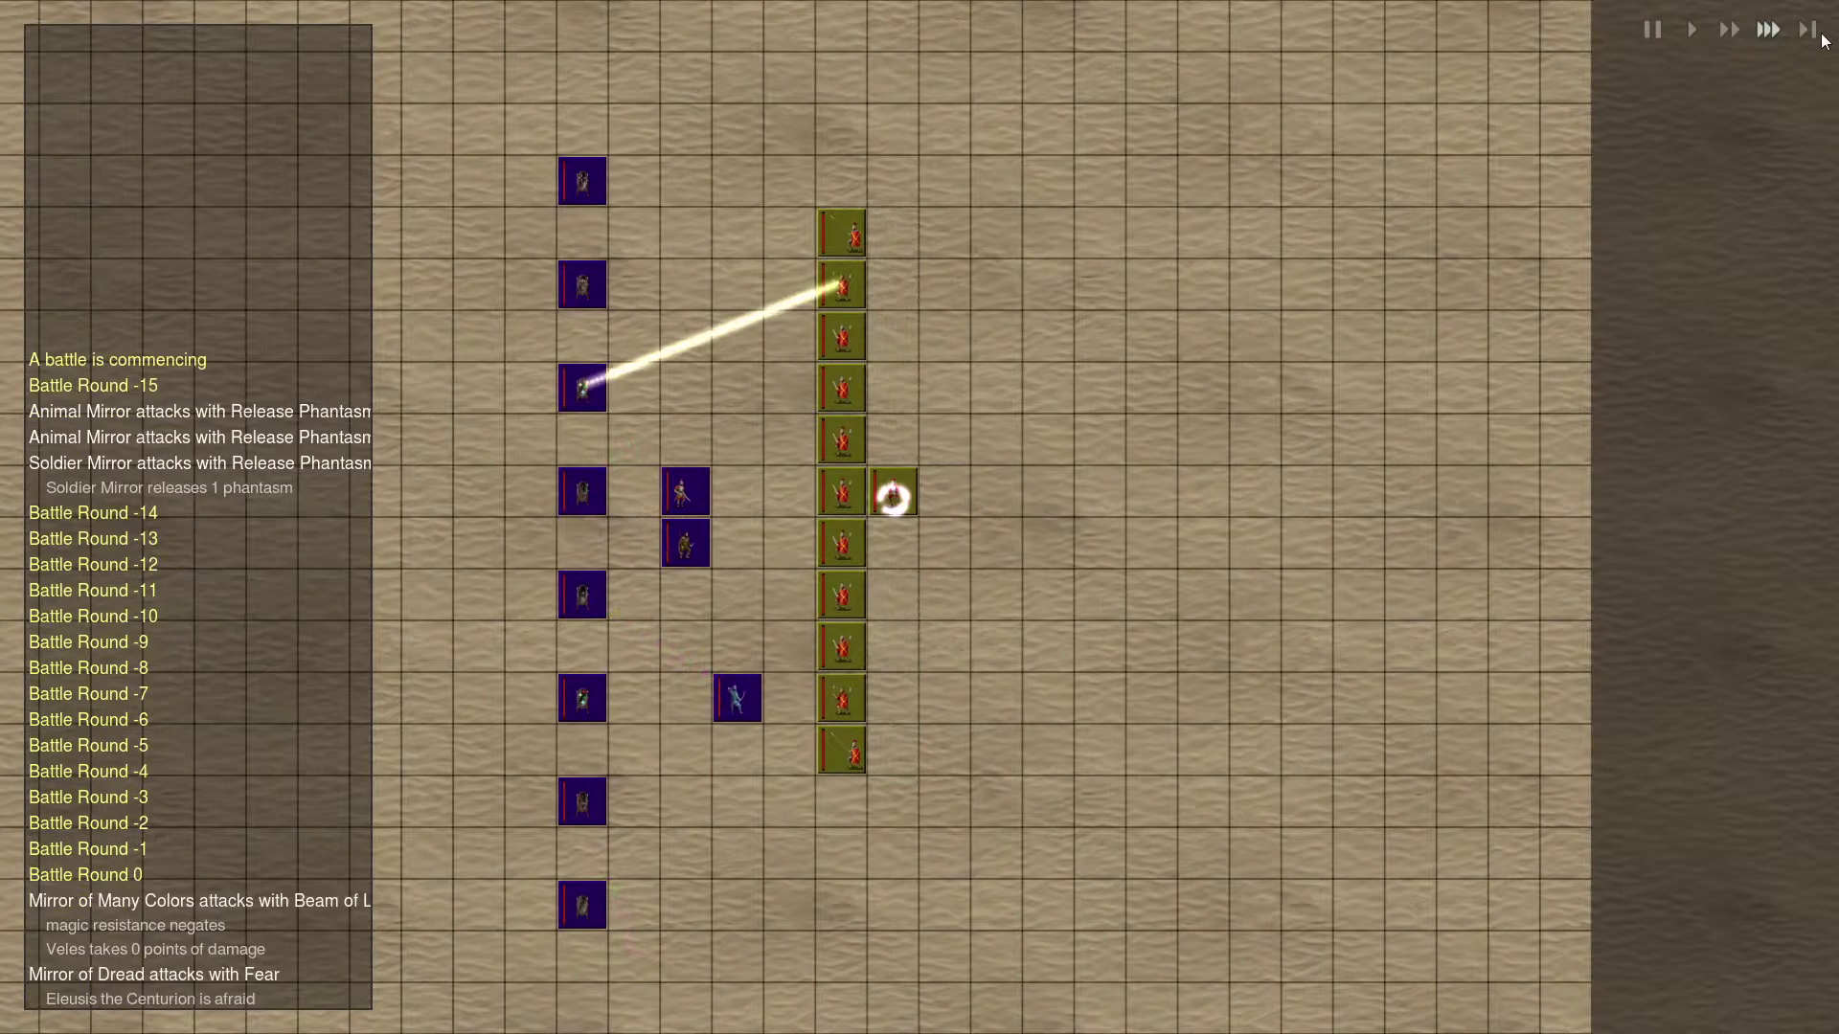
left_click(1807, 29)
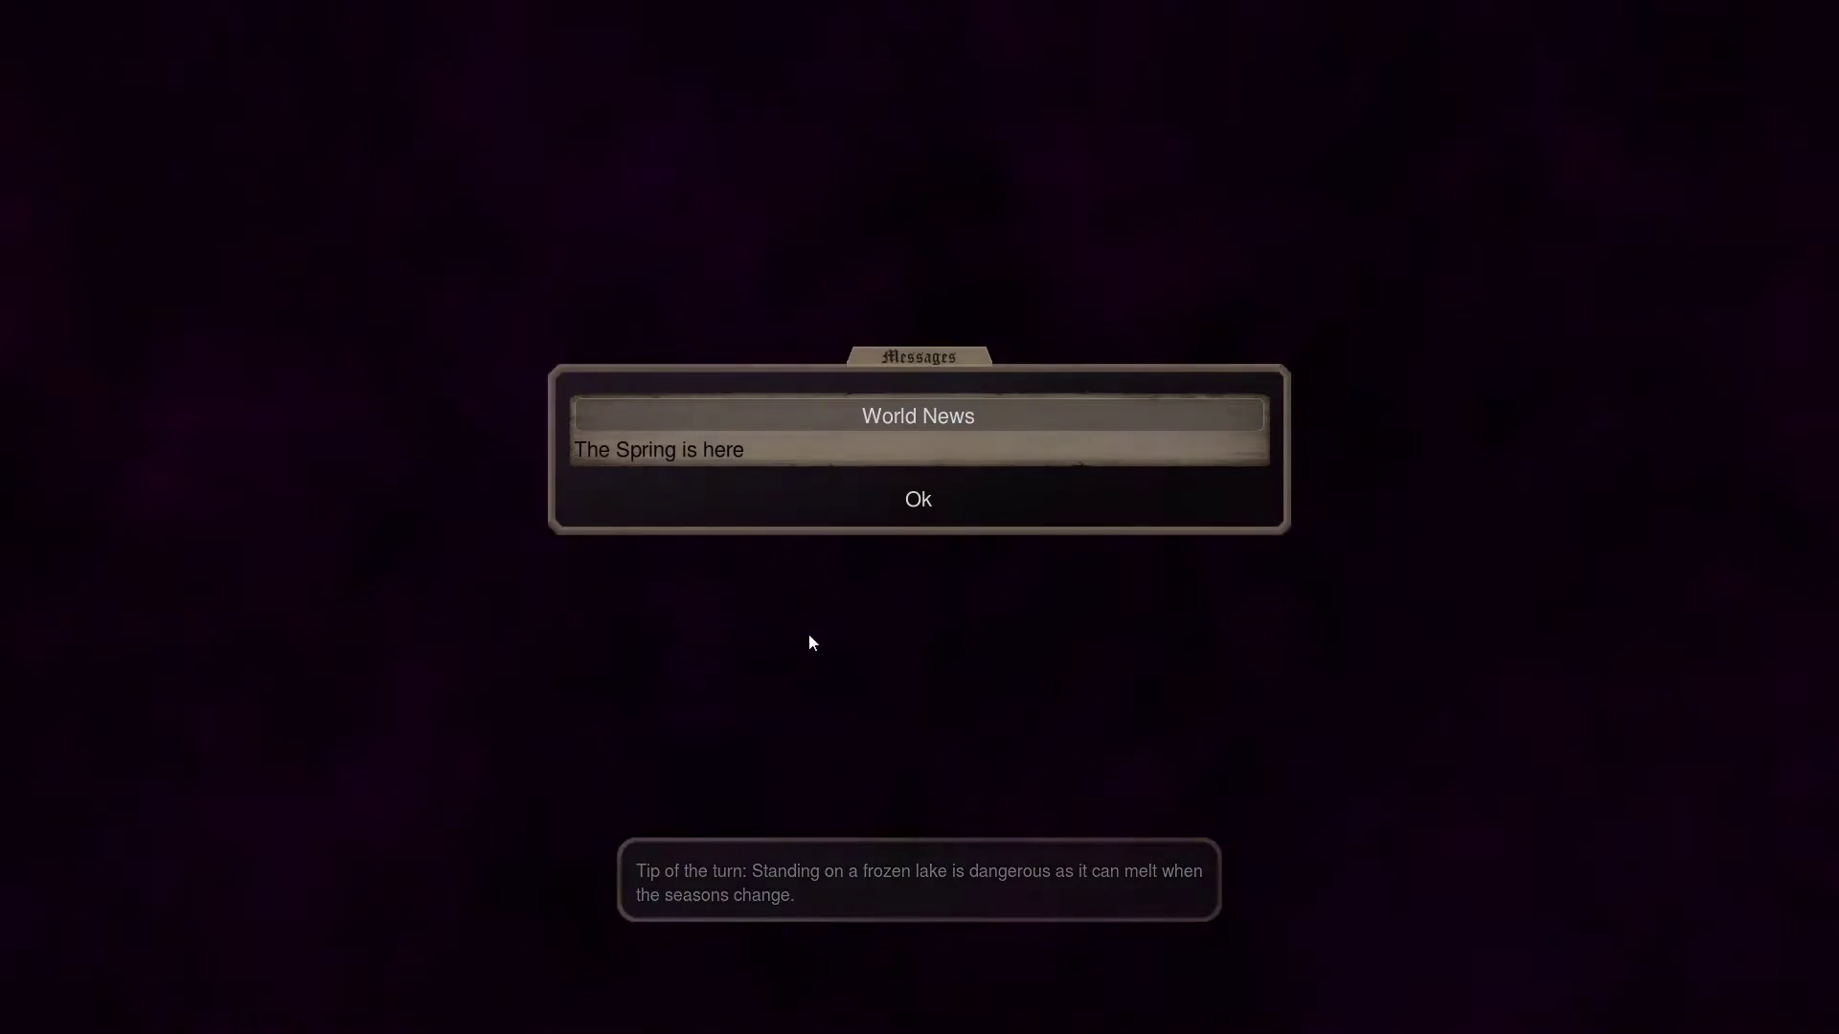
- Dismiss the spring news message, end the turn and close the captain recruitment offer
left_click(925, 502)
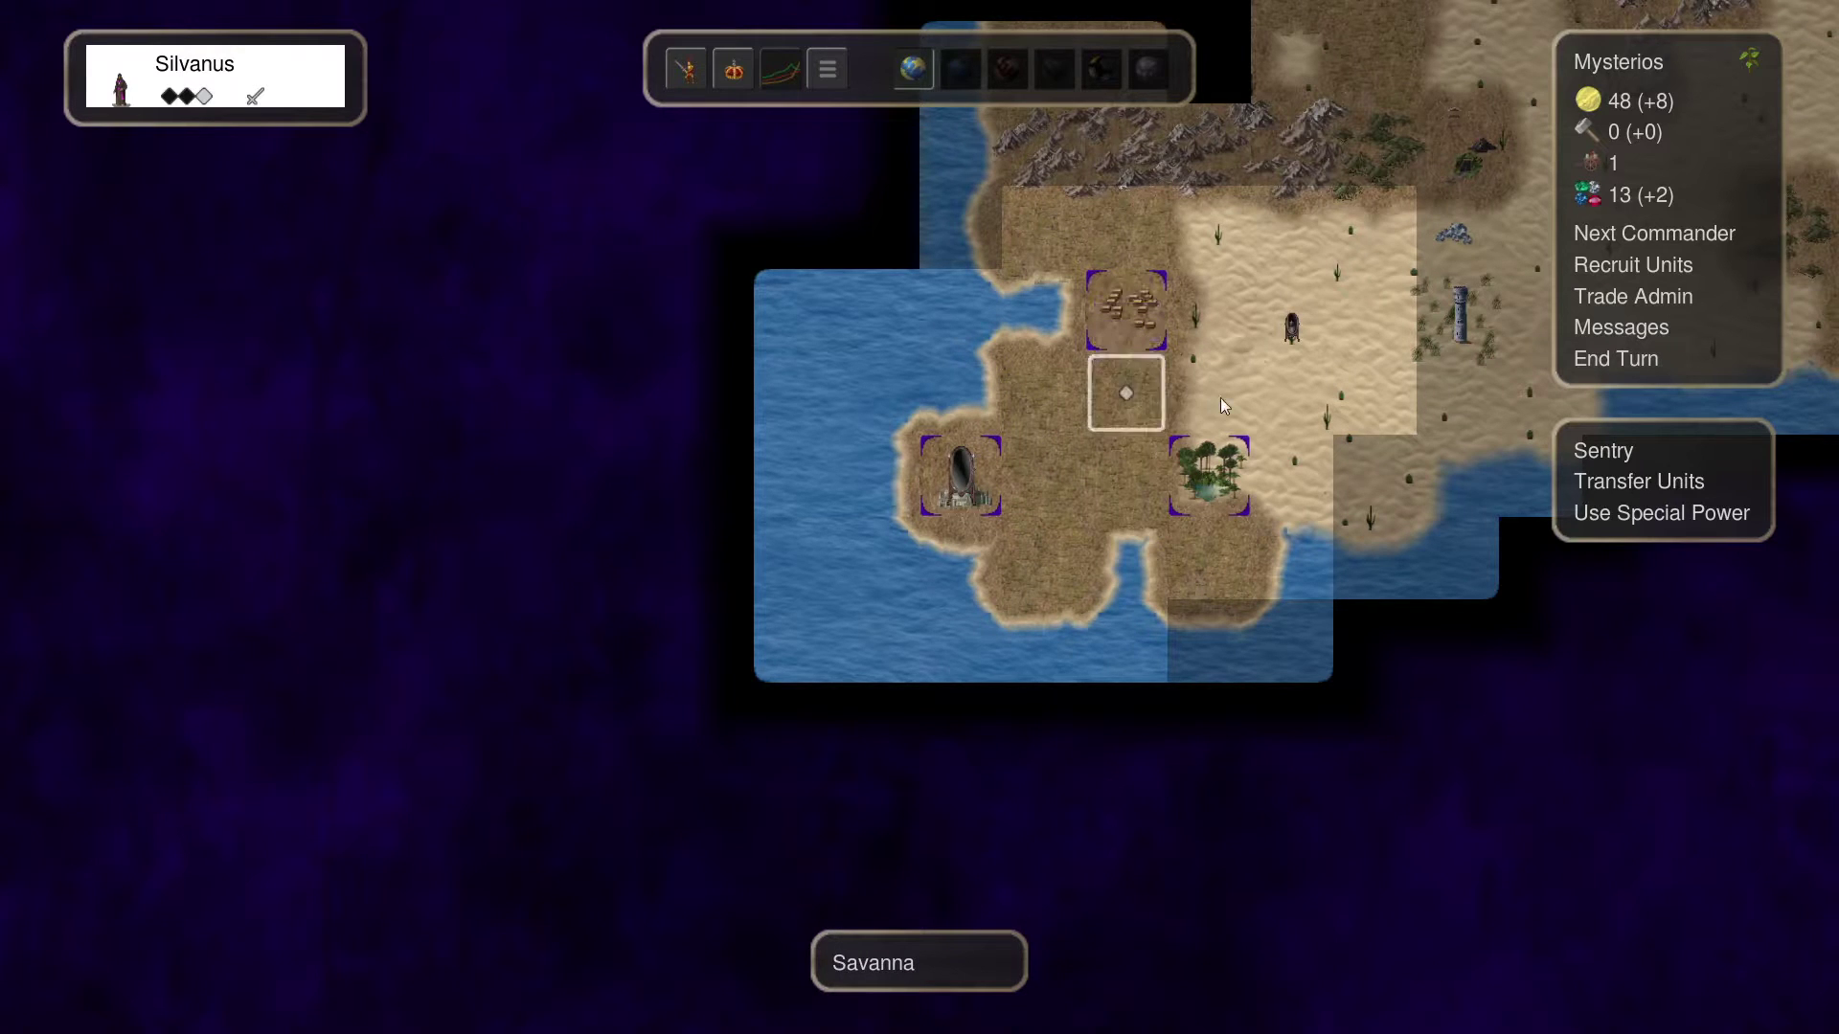
left_click(1616, 360)
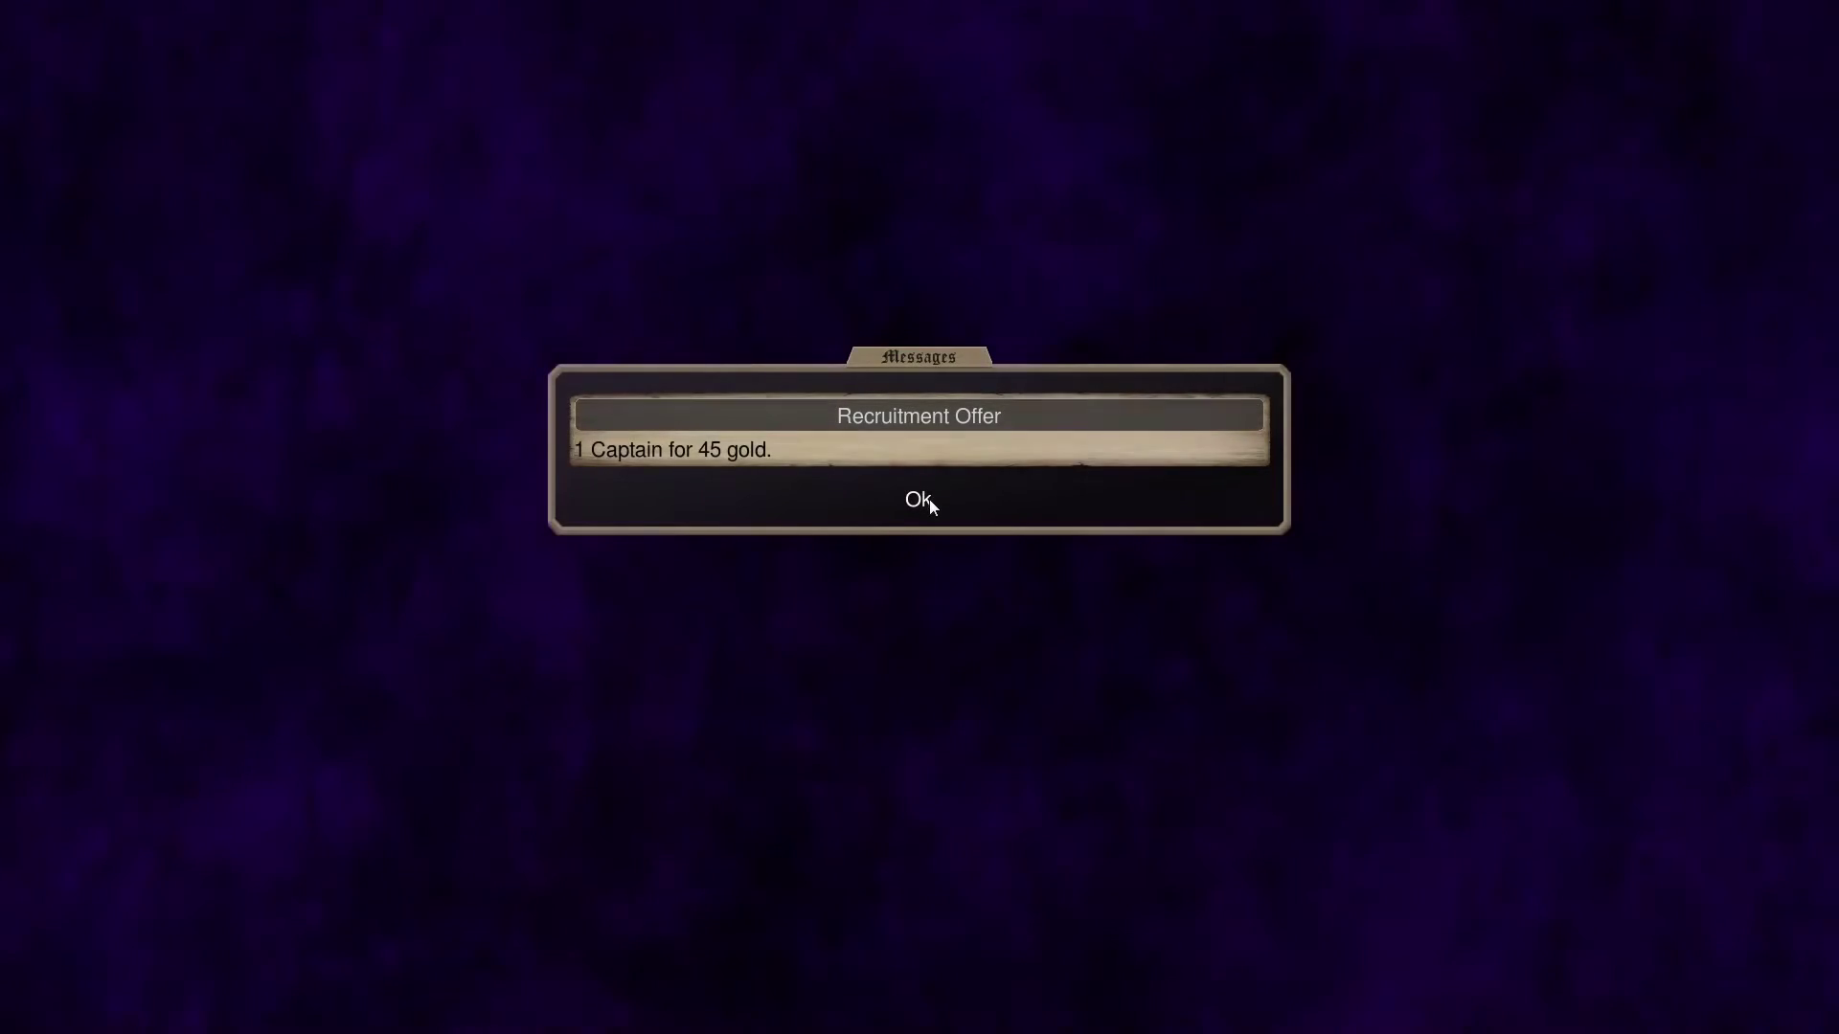
left_click(921, 498)
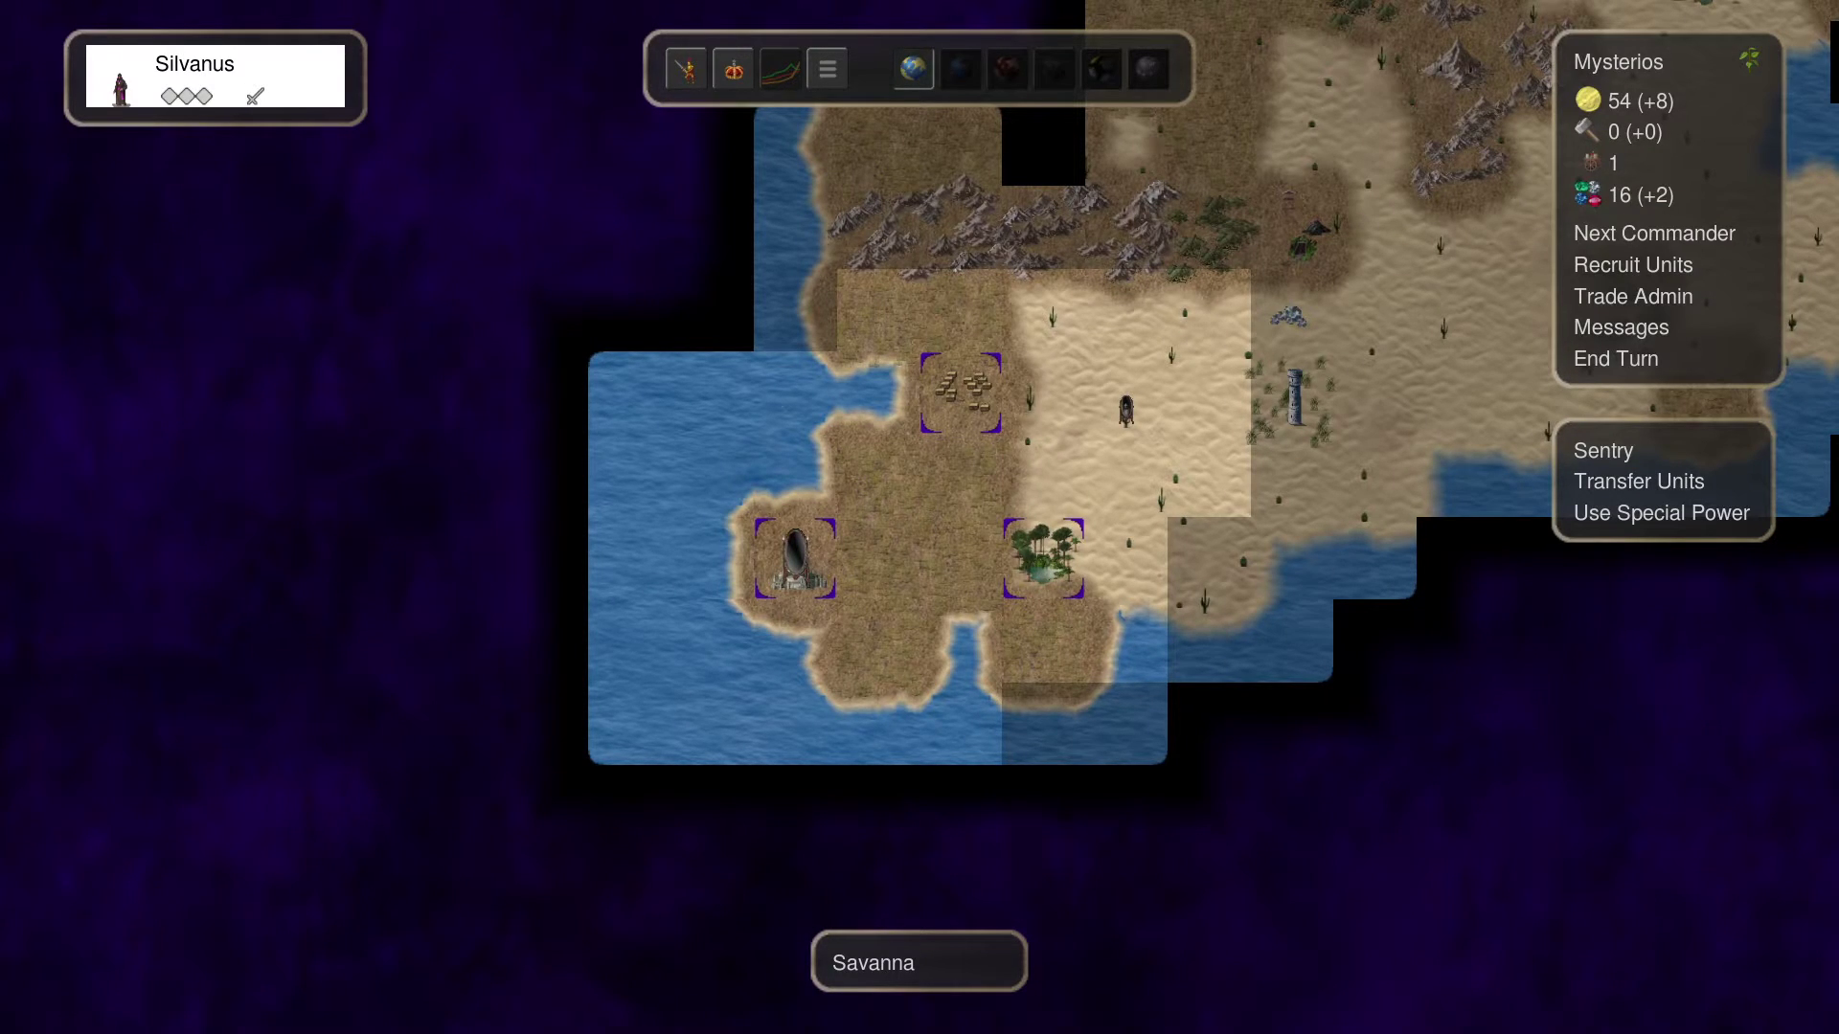
- Move the army from the savanna to the desert tile two tiles west of the guard tower, and end the turn
key("Right")
right_click(1062, 424)
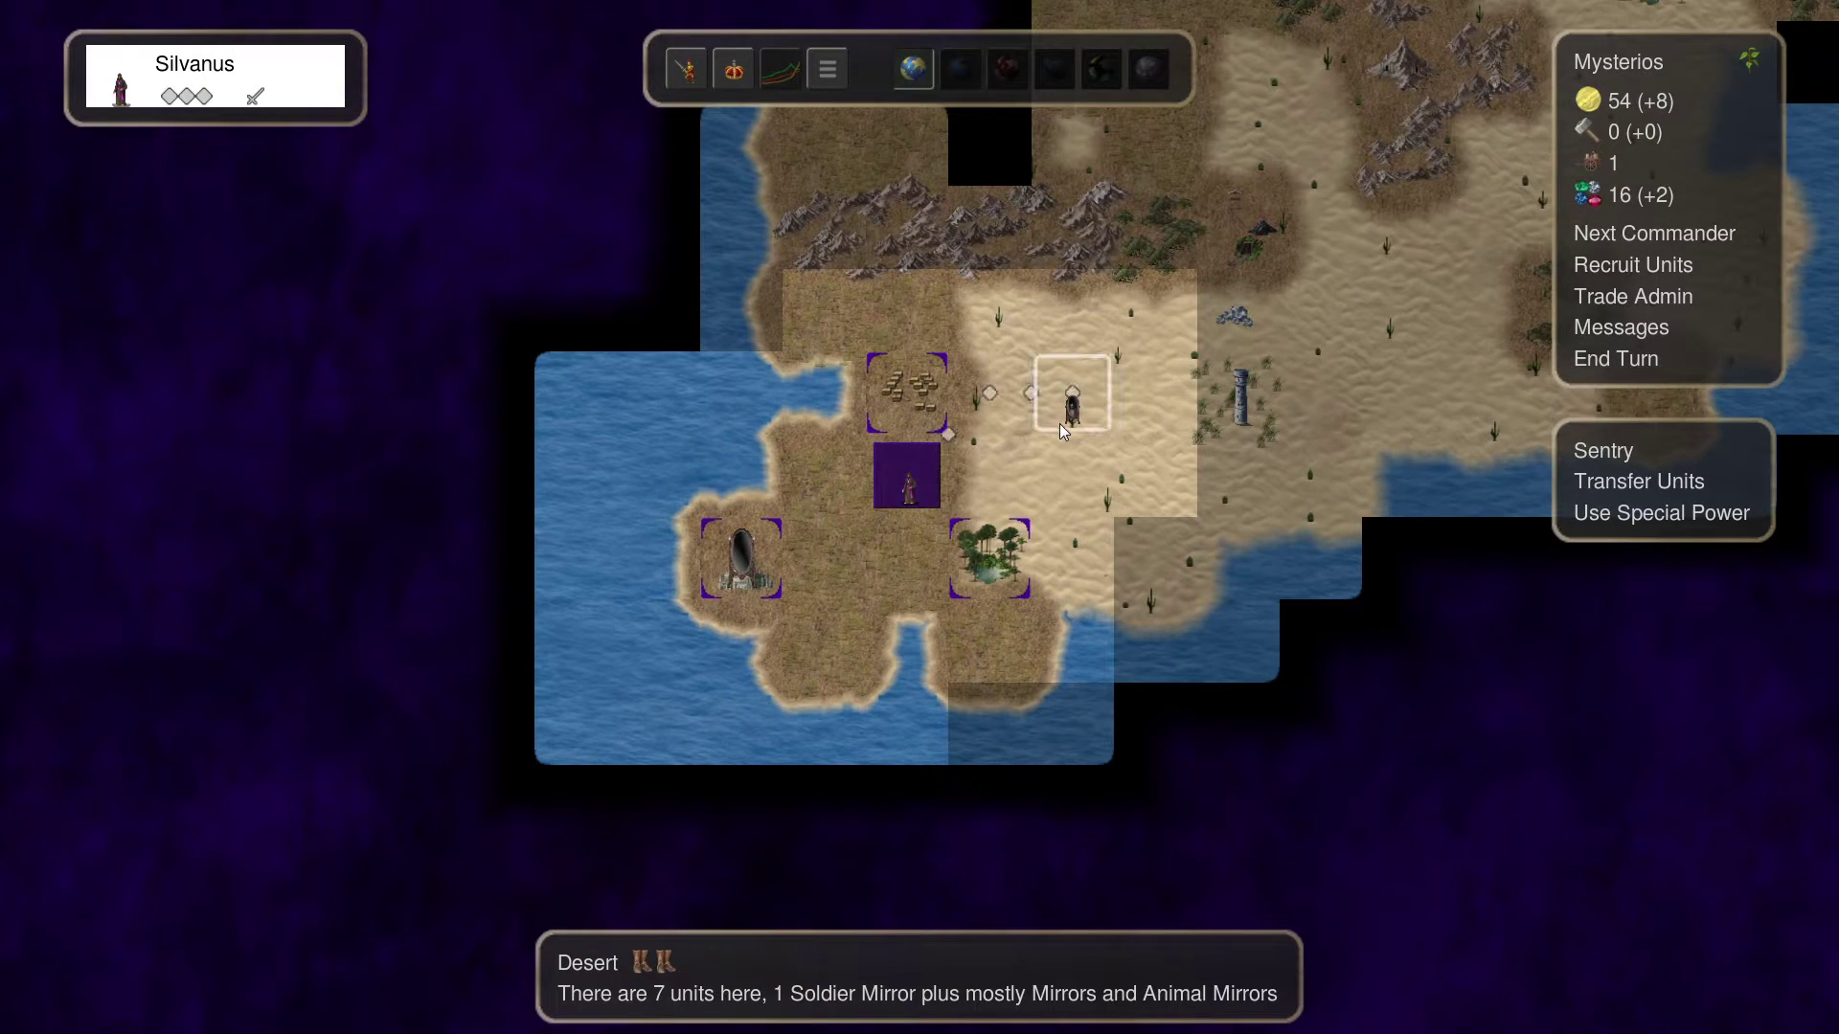
left_click(1628, 360)
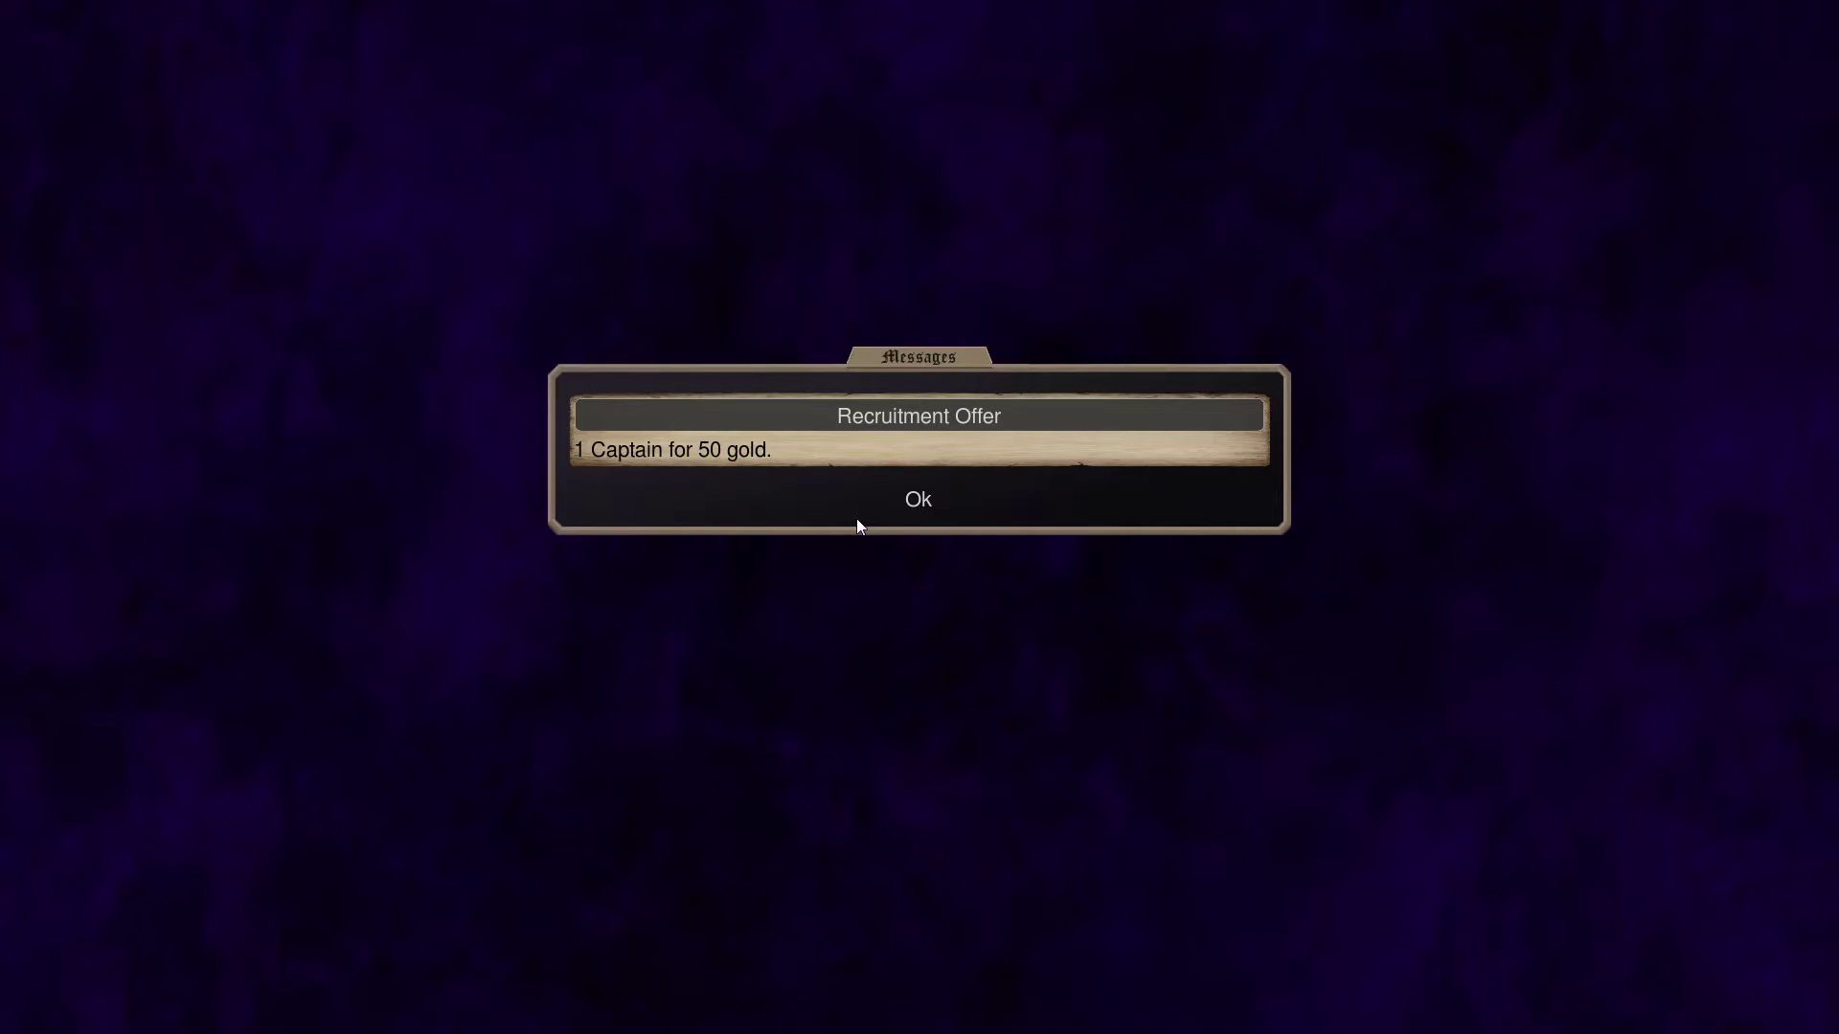
left_click(915, 499)
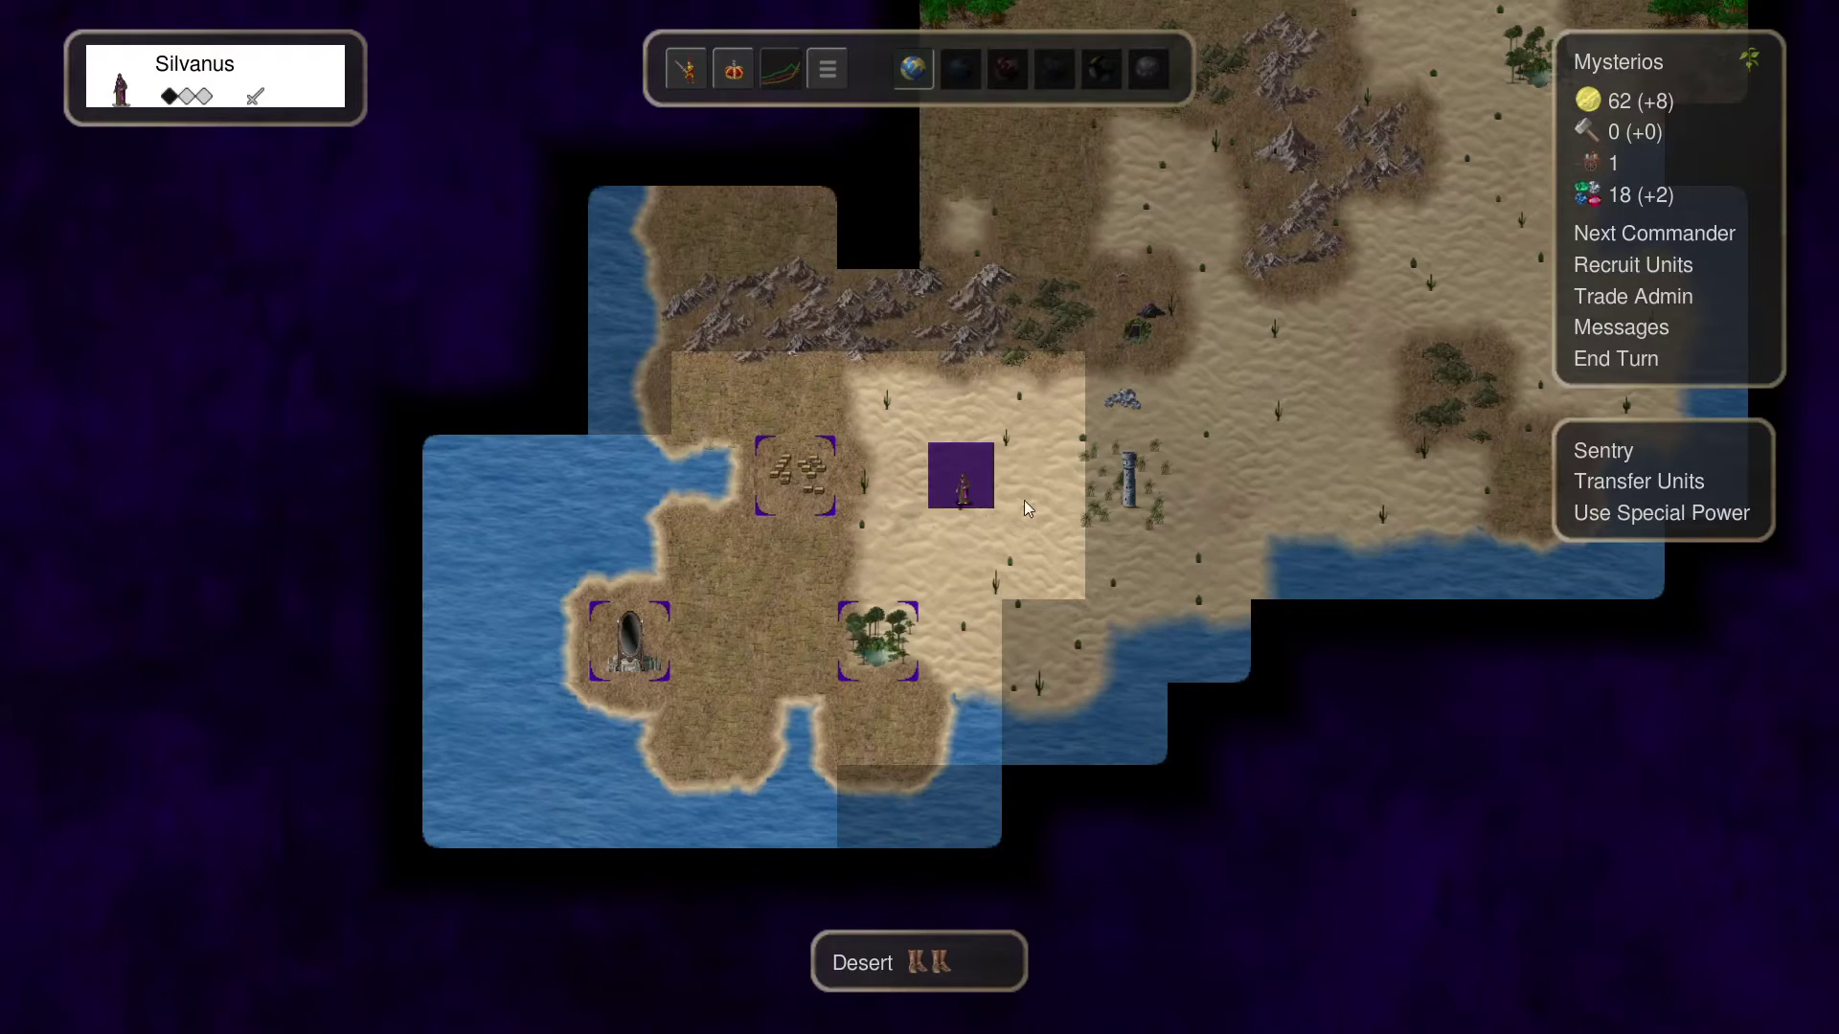
- Move the army one desert tile east, next to the guard tower, end the turn and dismiss the summer news message
left_click(1032, 469)
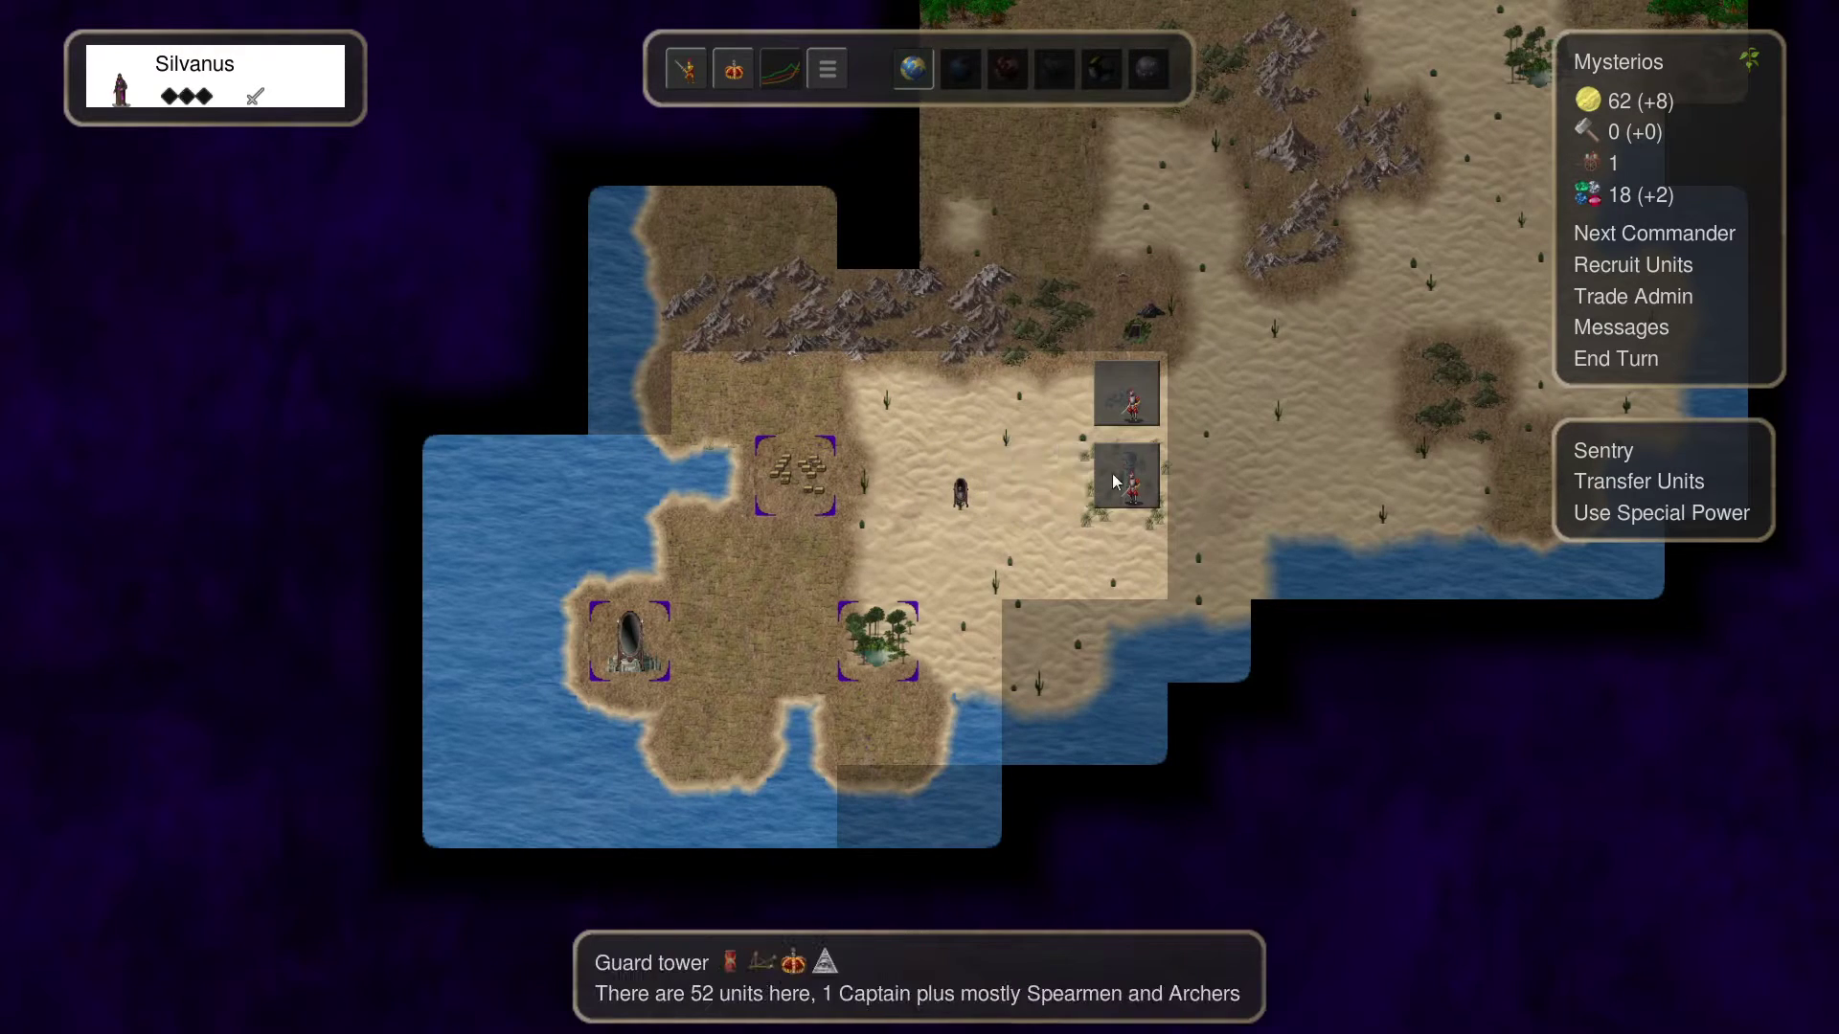
left_click(1577, 358)
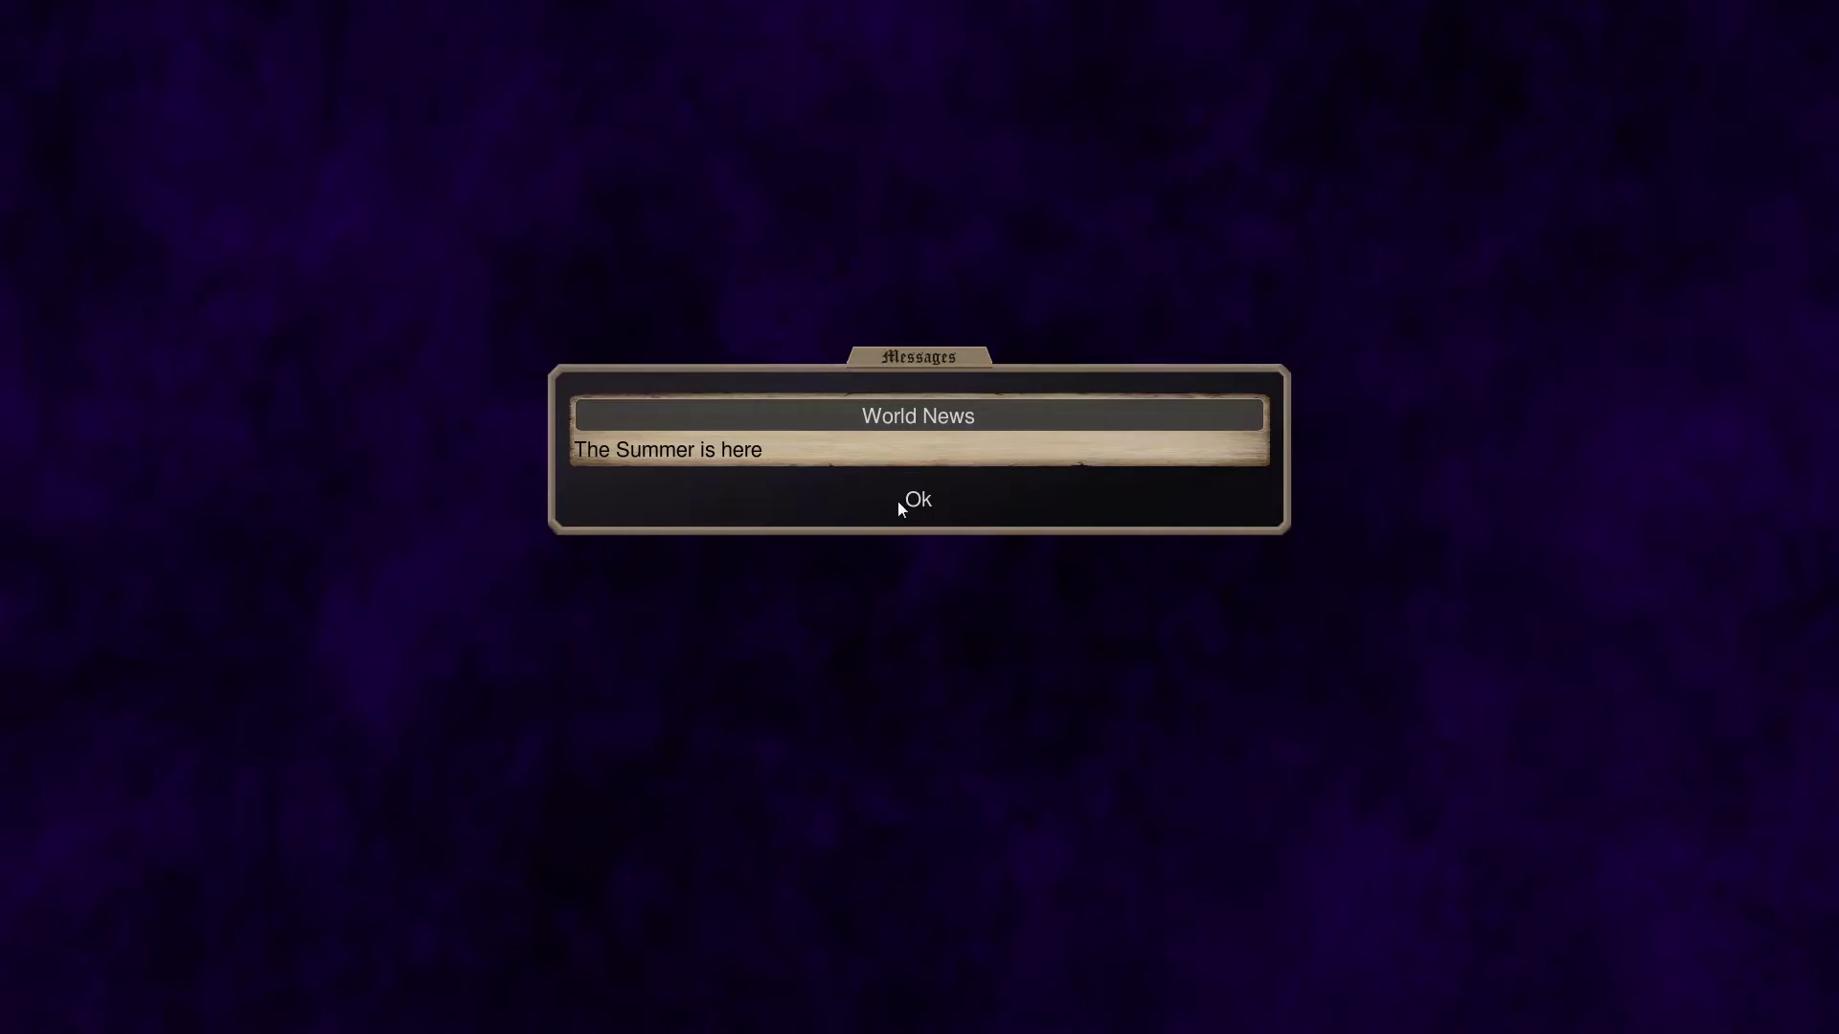
left_click(900, 502)
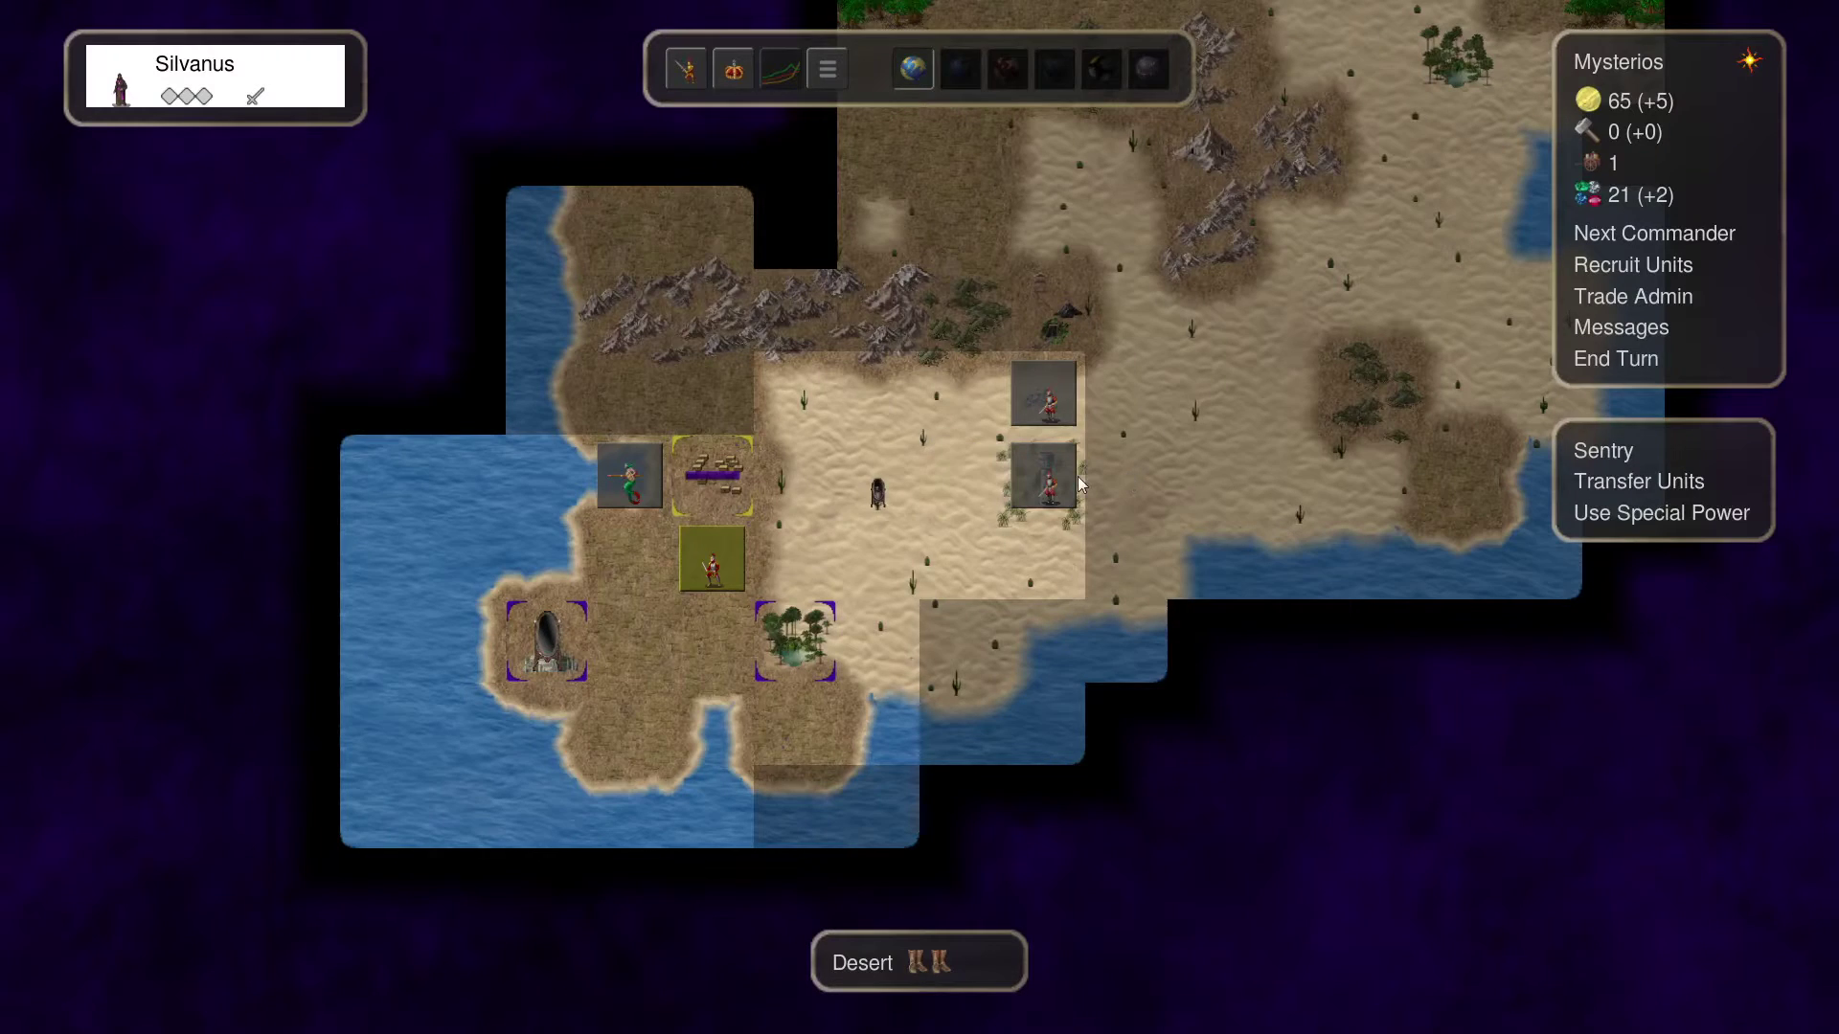
- Attack the Independents in the guard tower, fast-forward the battle and skip to its end
left_click(1044, 479)
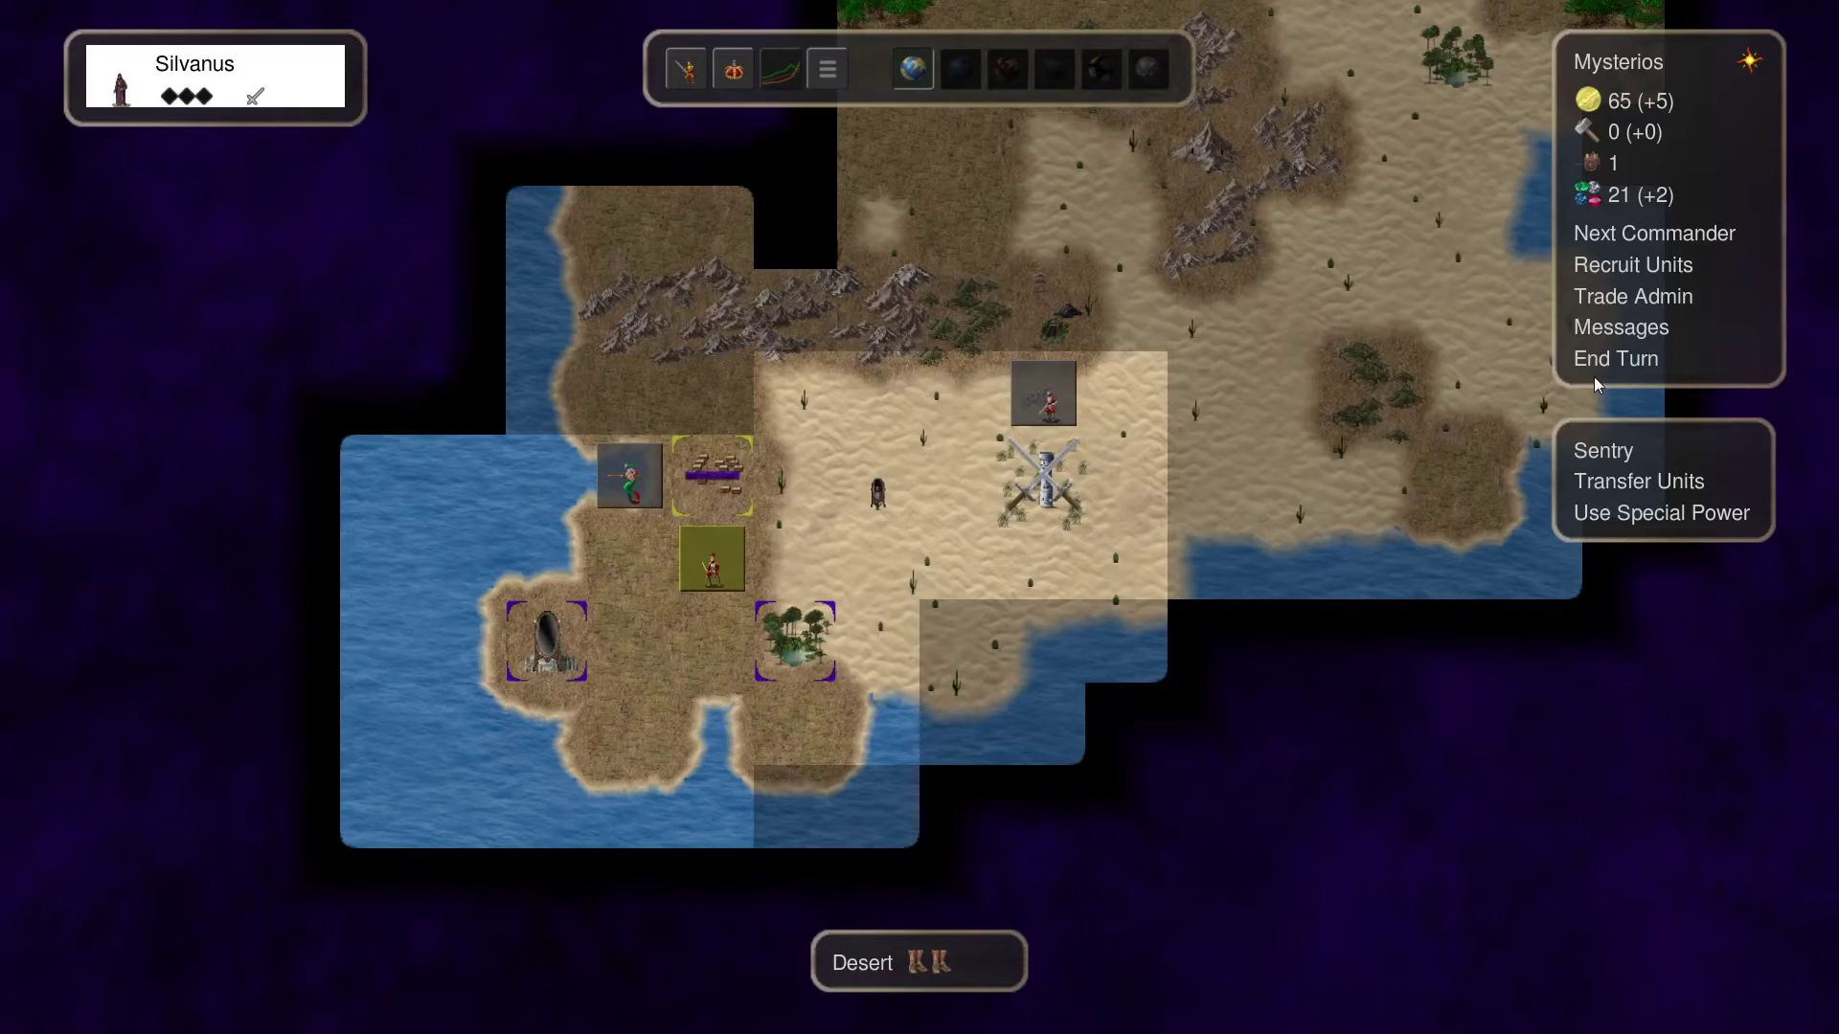
left_click(1030, 470)
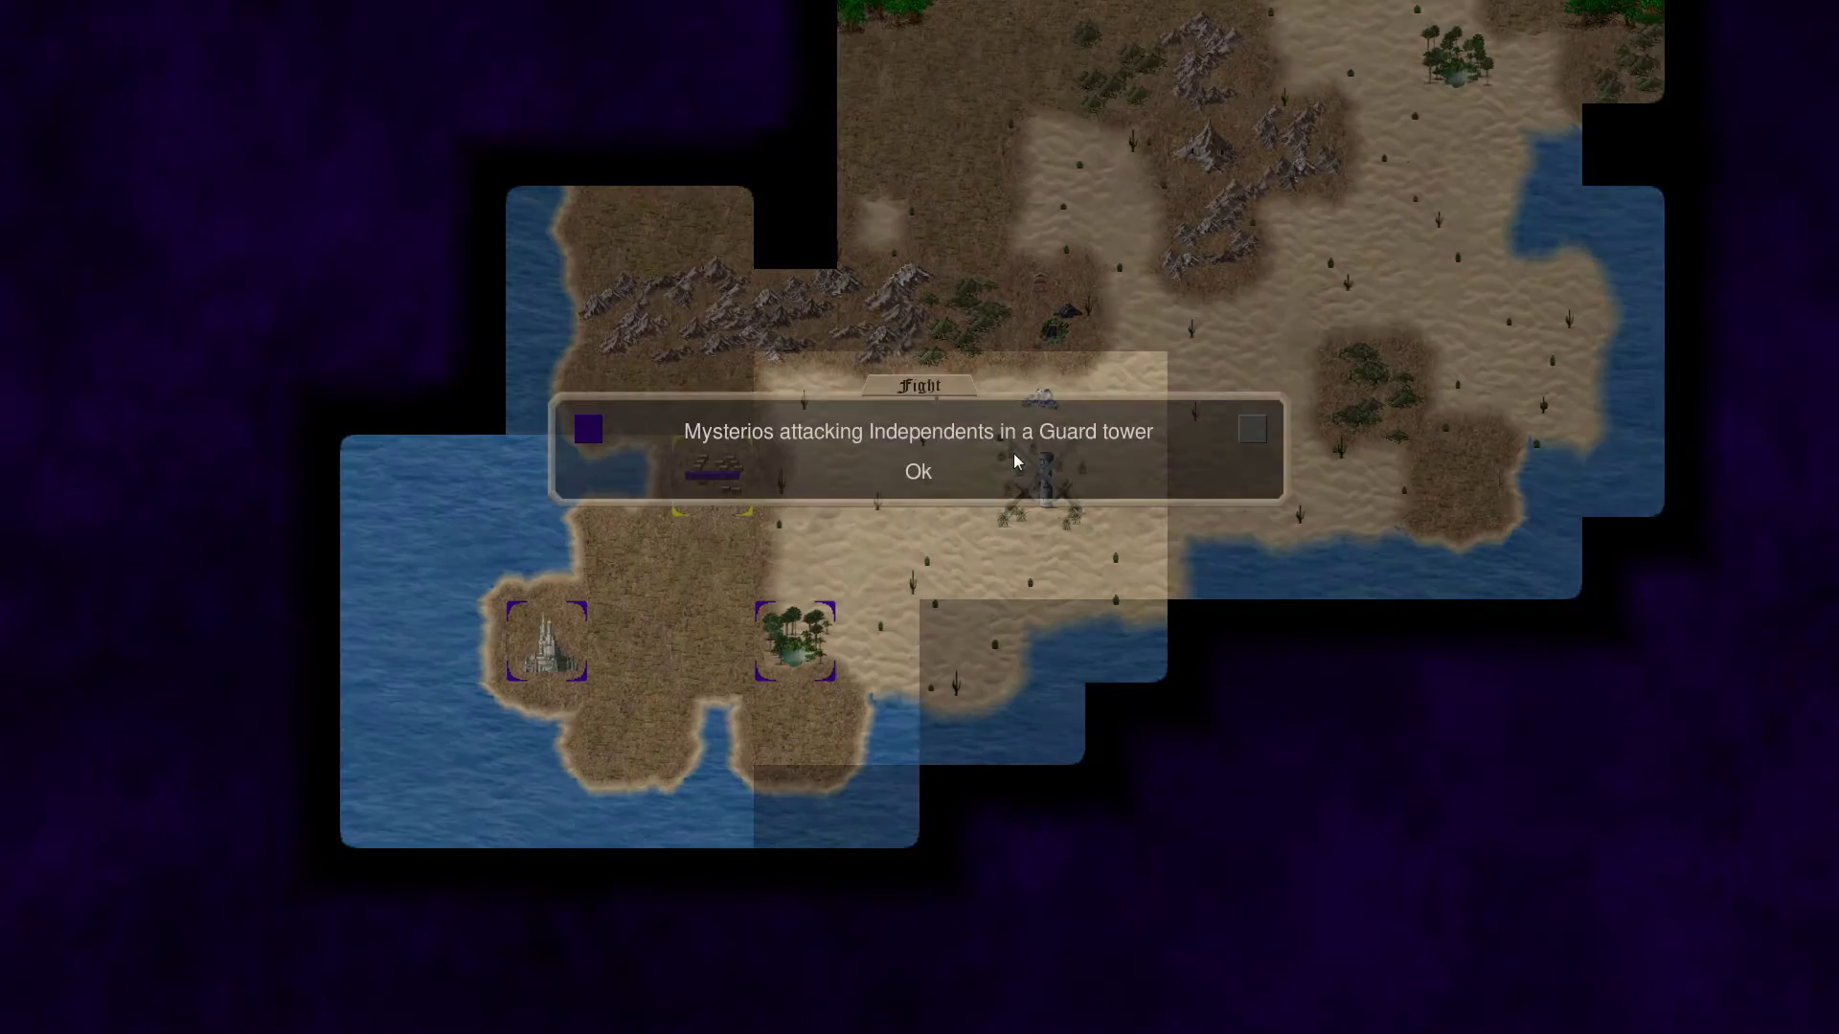
left_click(935, 474)
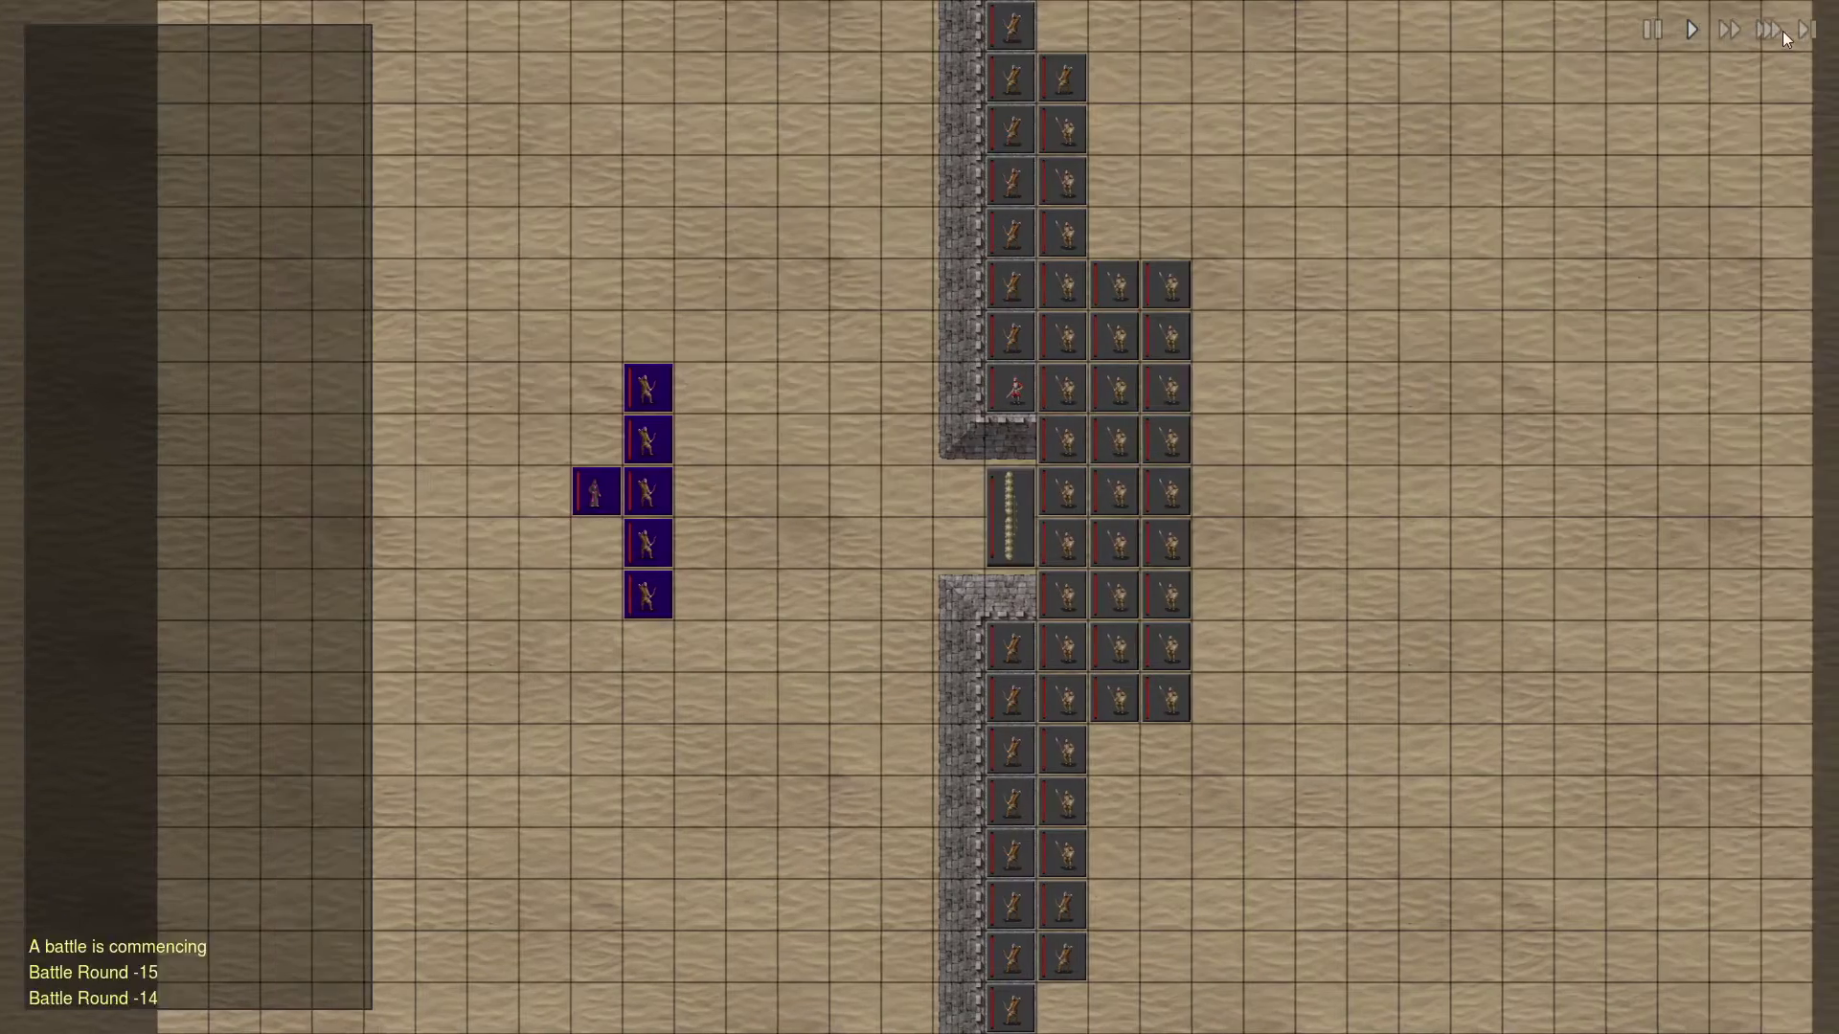
left_click(1767, 30)
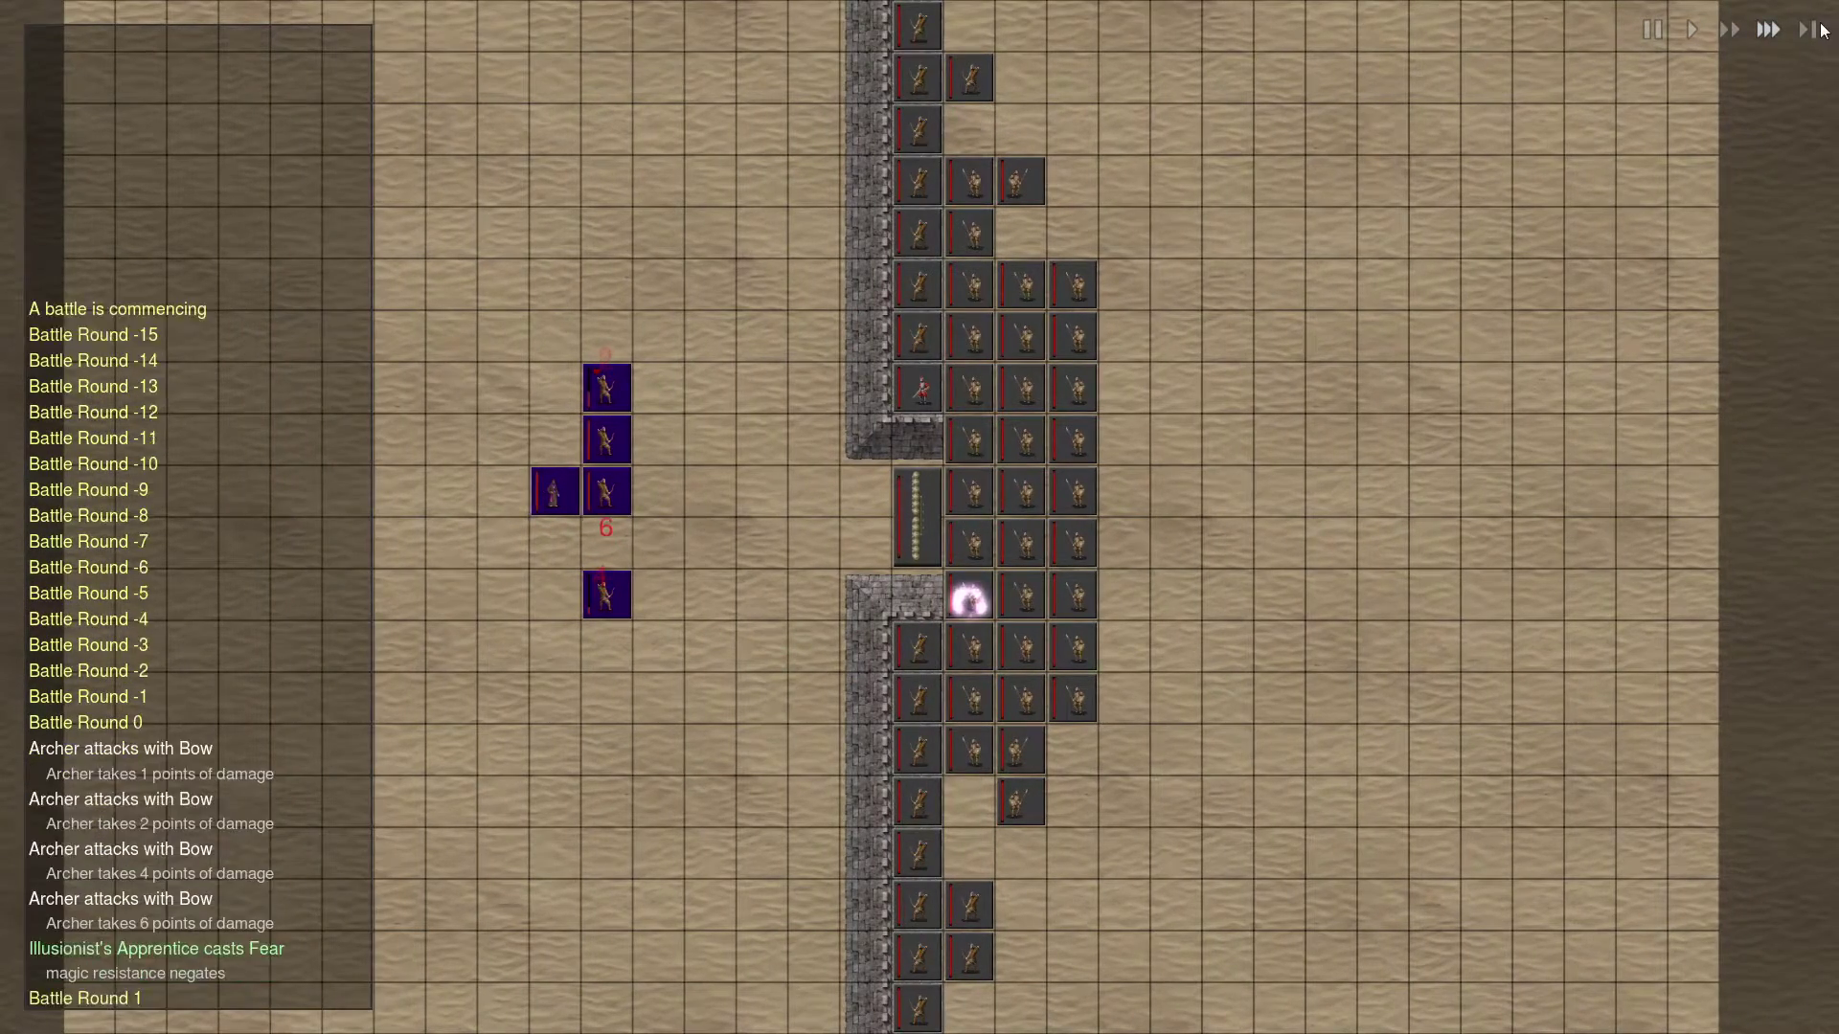
left_click(1819, 29)
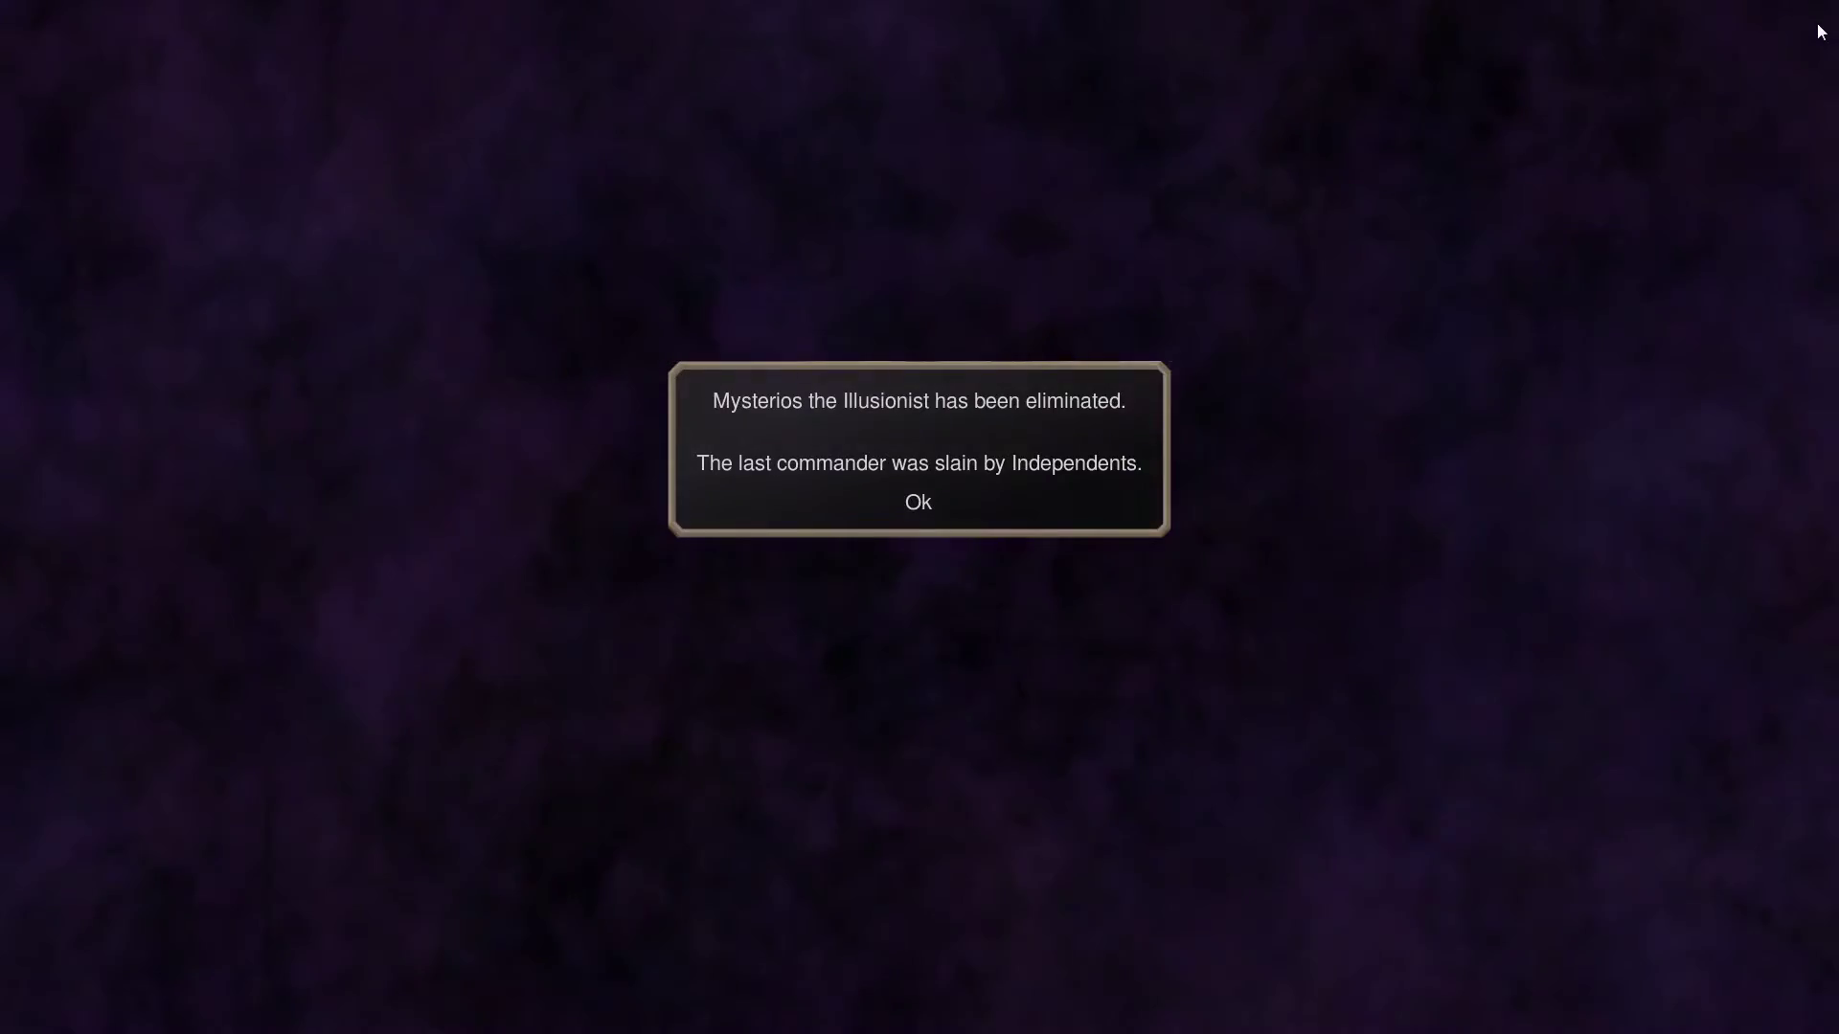
- Acknowledge the elimination message, exit the finished game and quit Conquest of Elysium 4
left_click(916, 503)
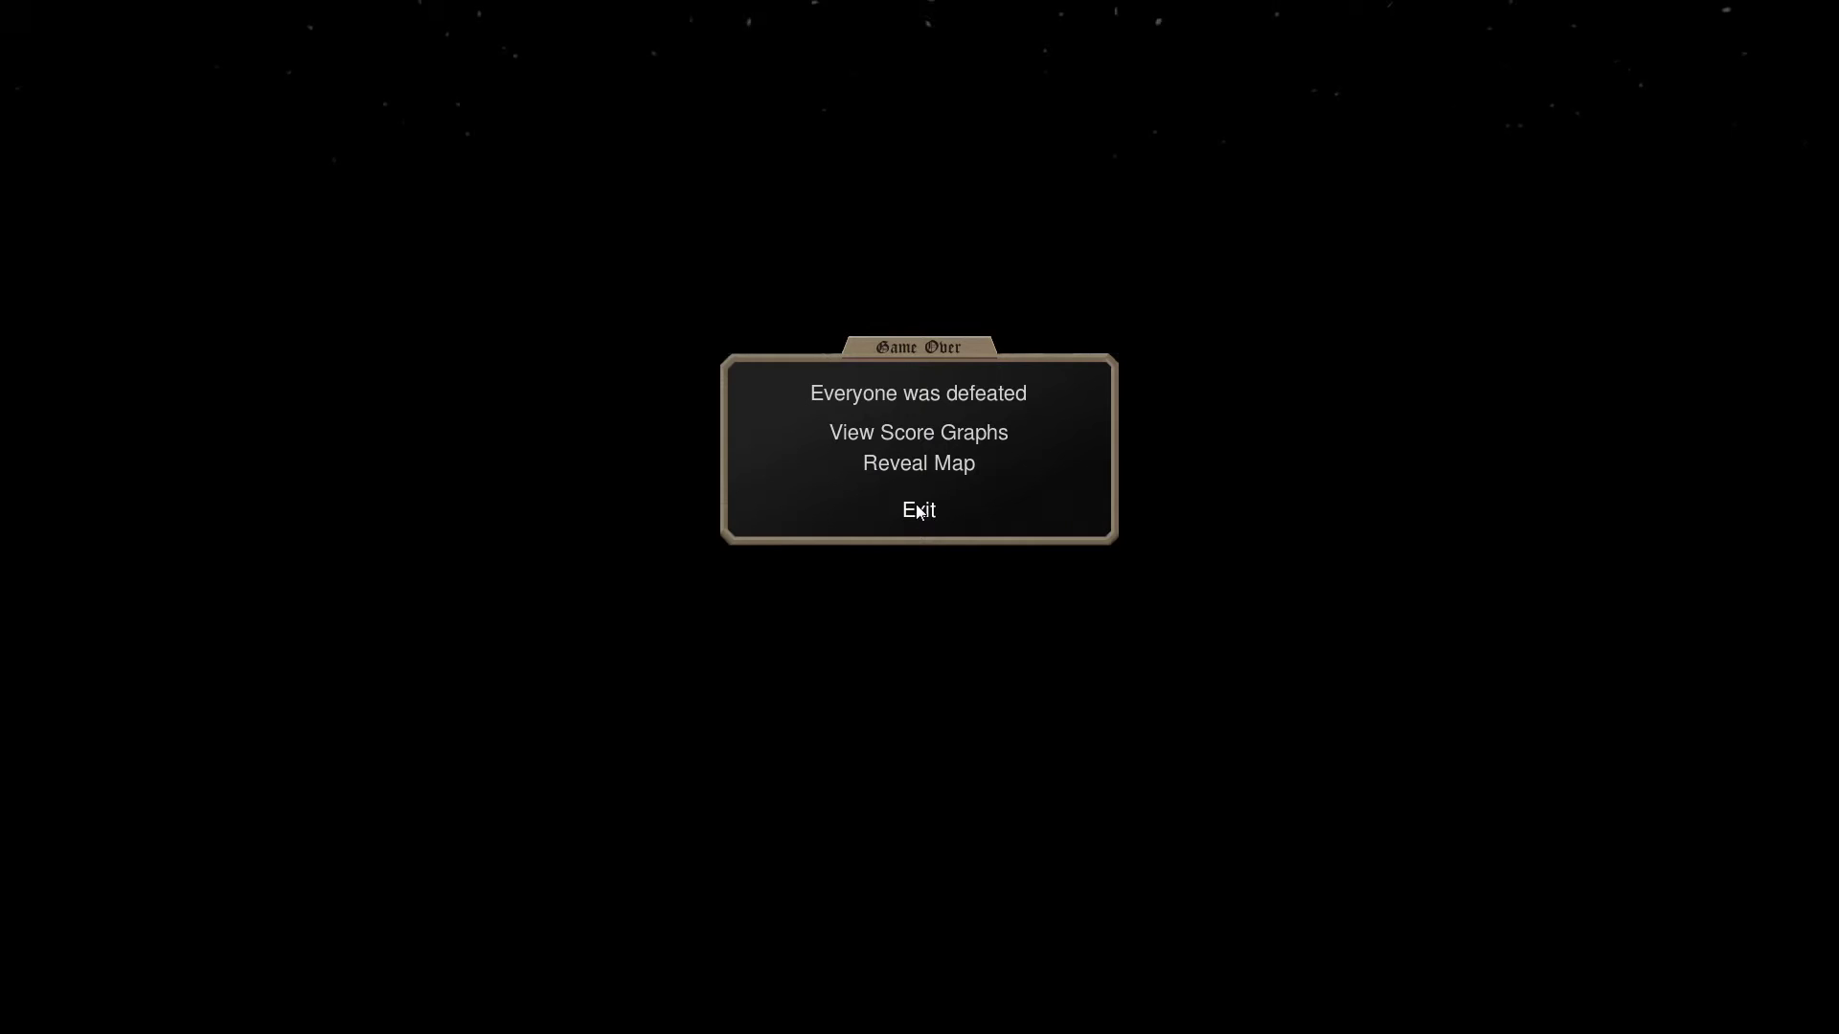
left_click(911, 510)
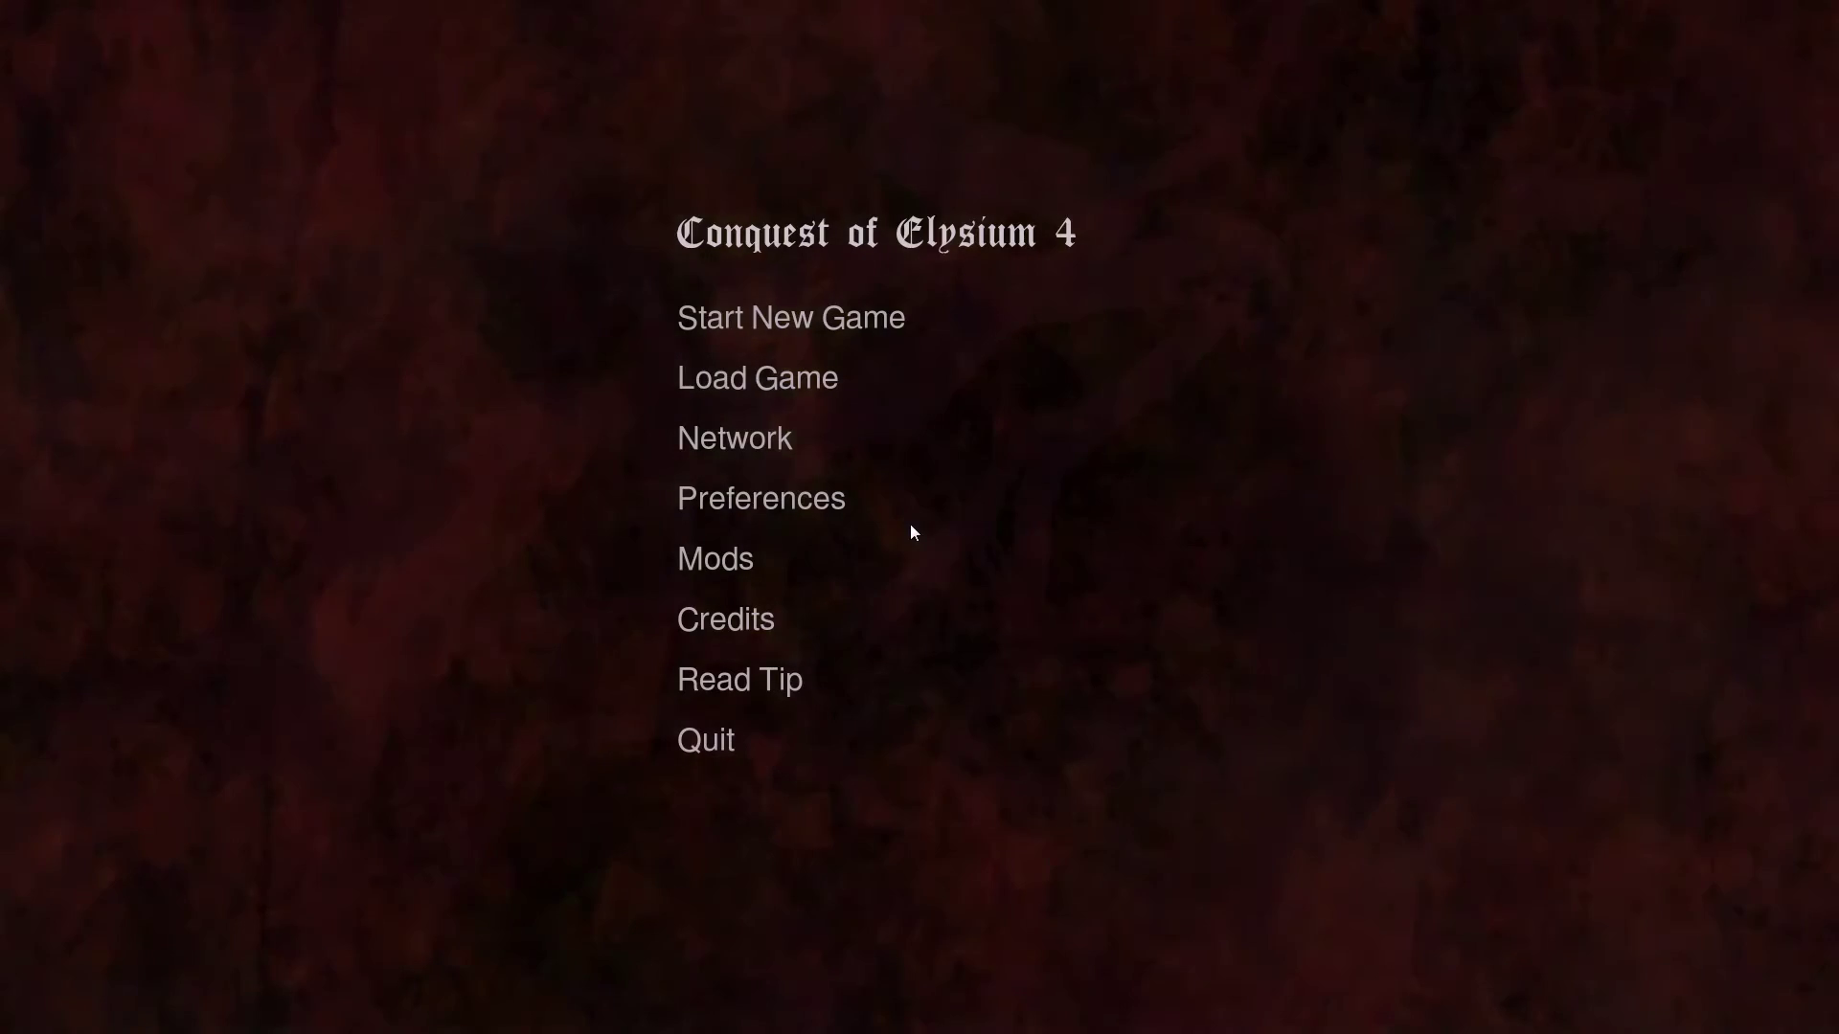
left_click(661, 728)
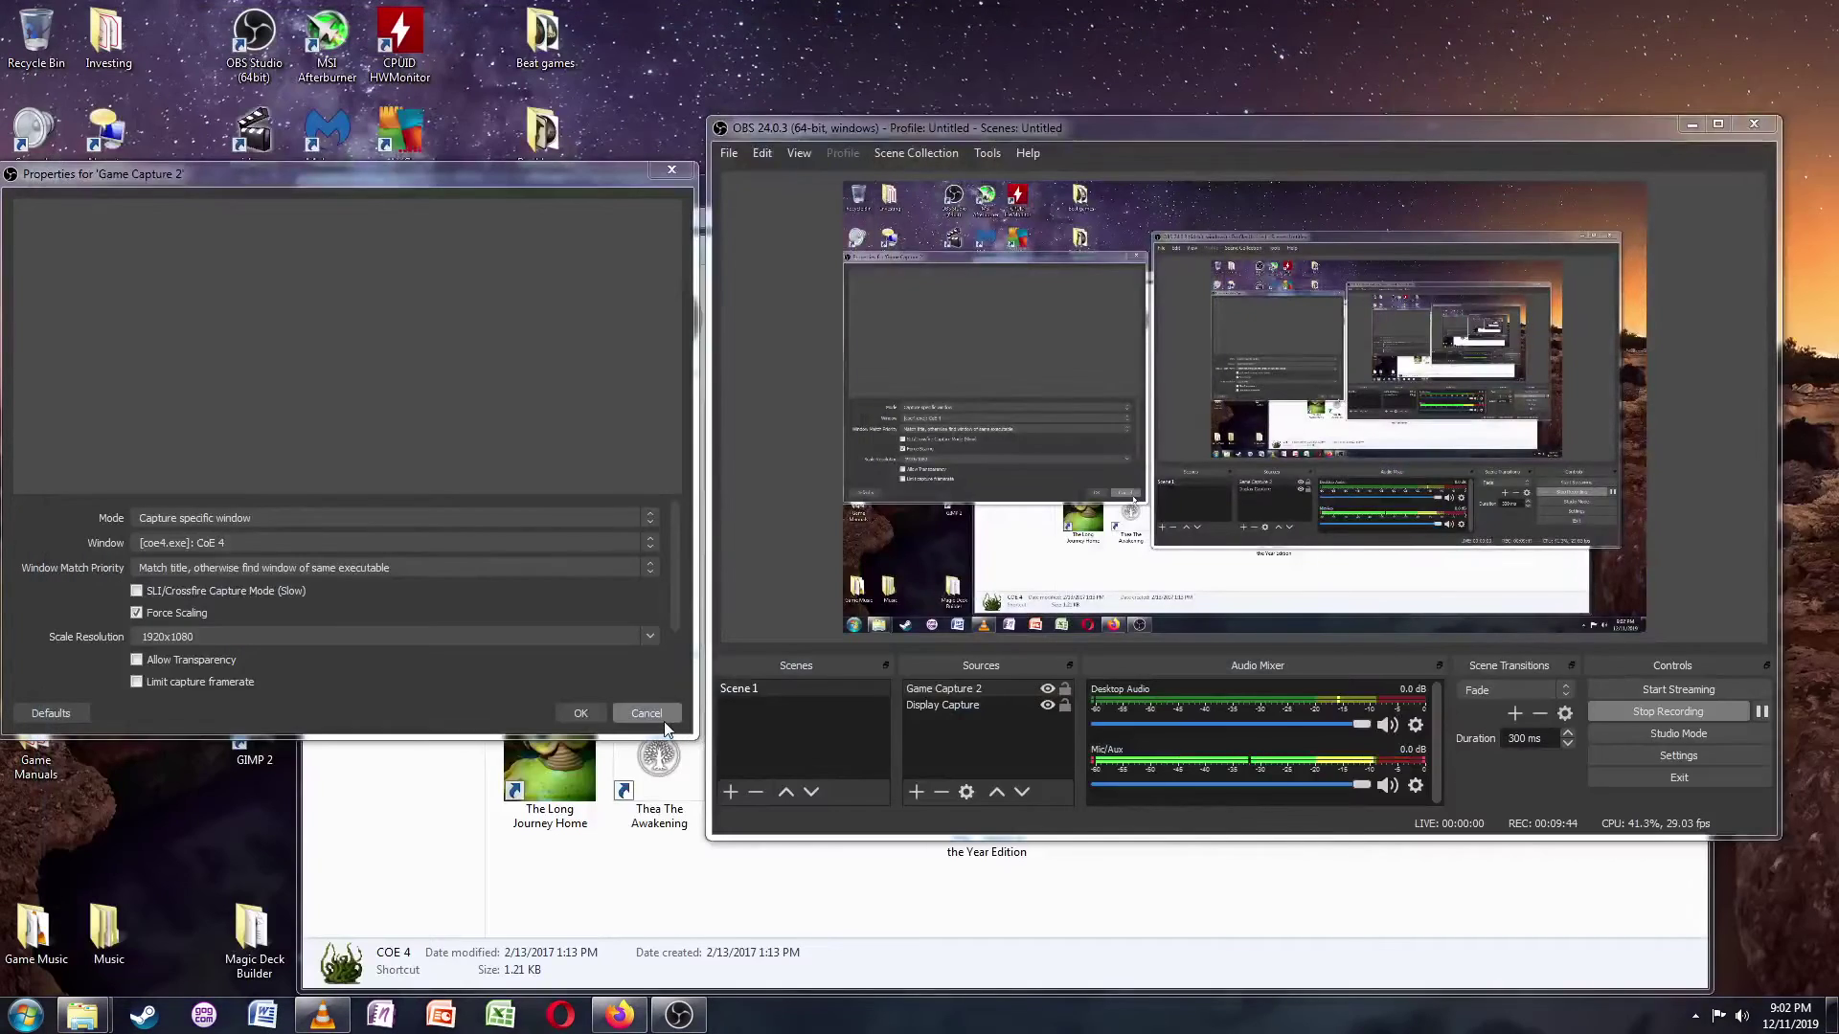
- Move the Game Capture 2 properties window aside, view the "How to Use OBS Studio (Beginners Guide)" page in Firefox, and return to OBS
left_click(508, 175)
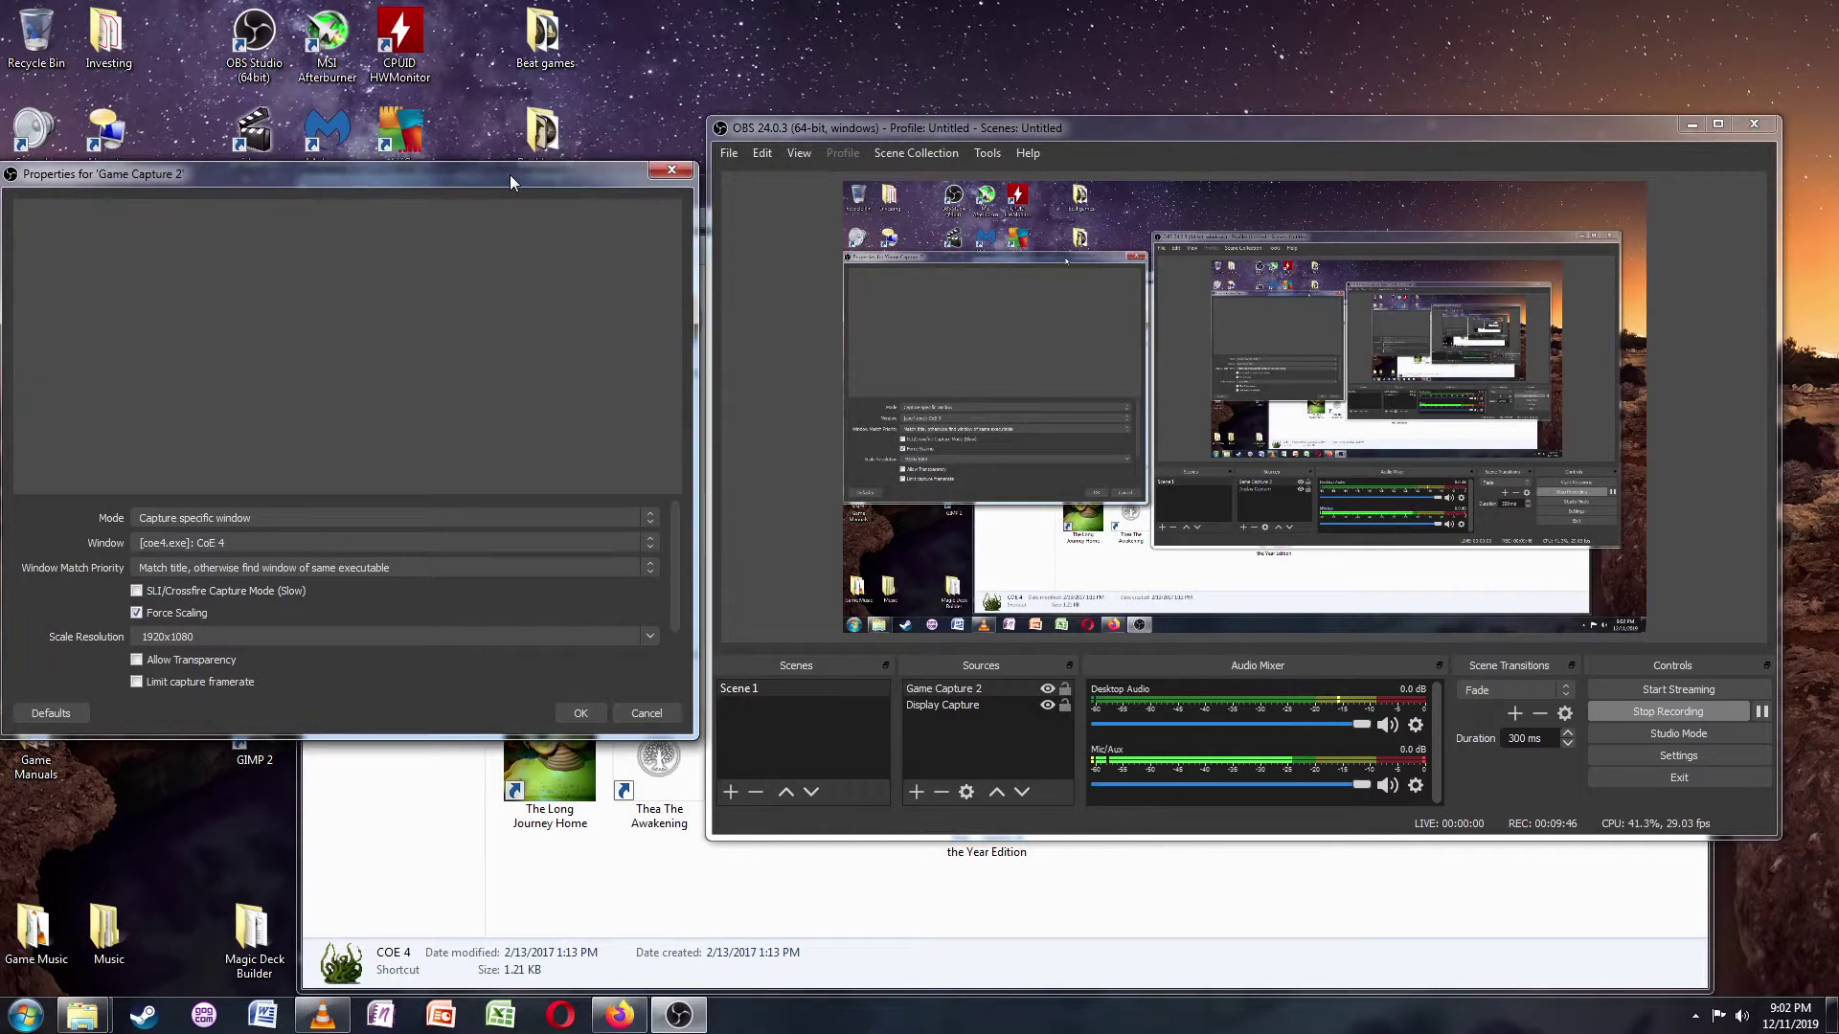
left_click_drag(510, 174, 565, 193)
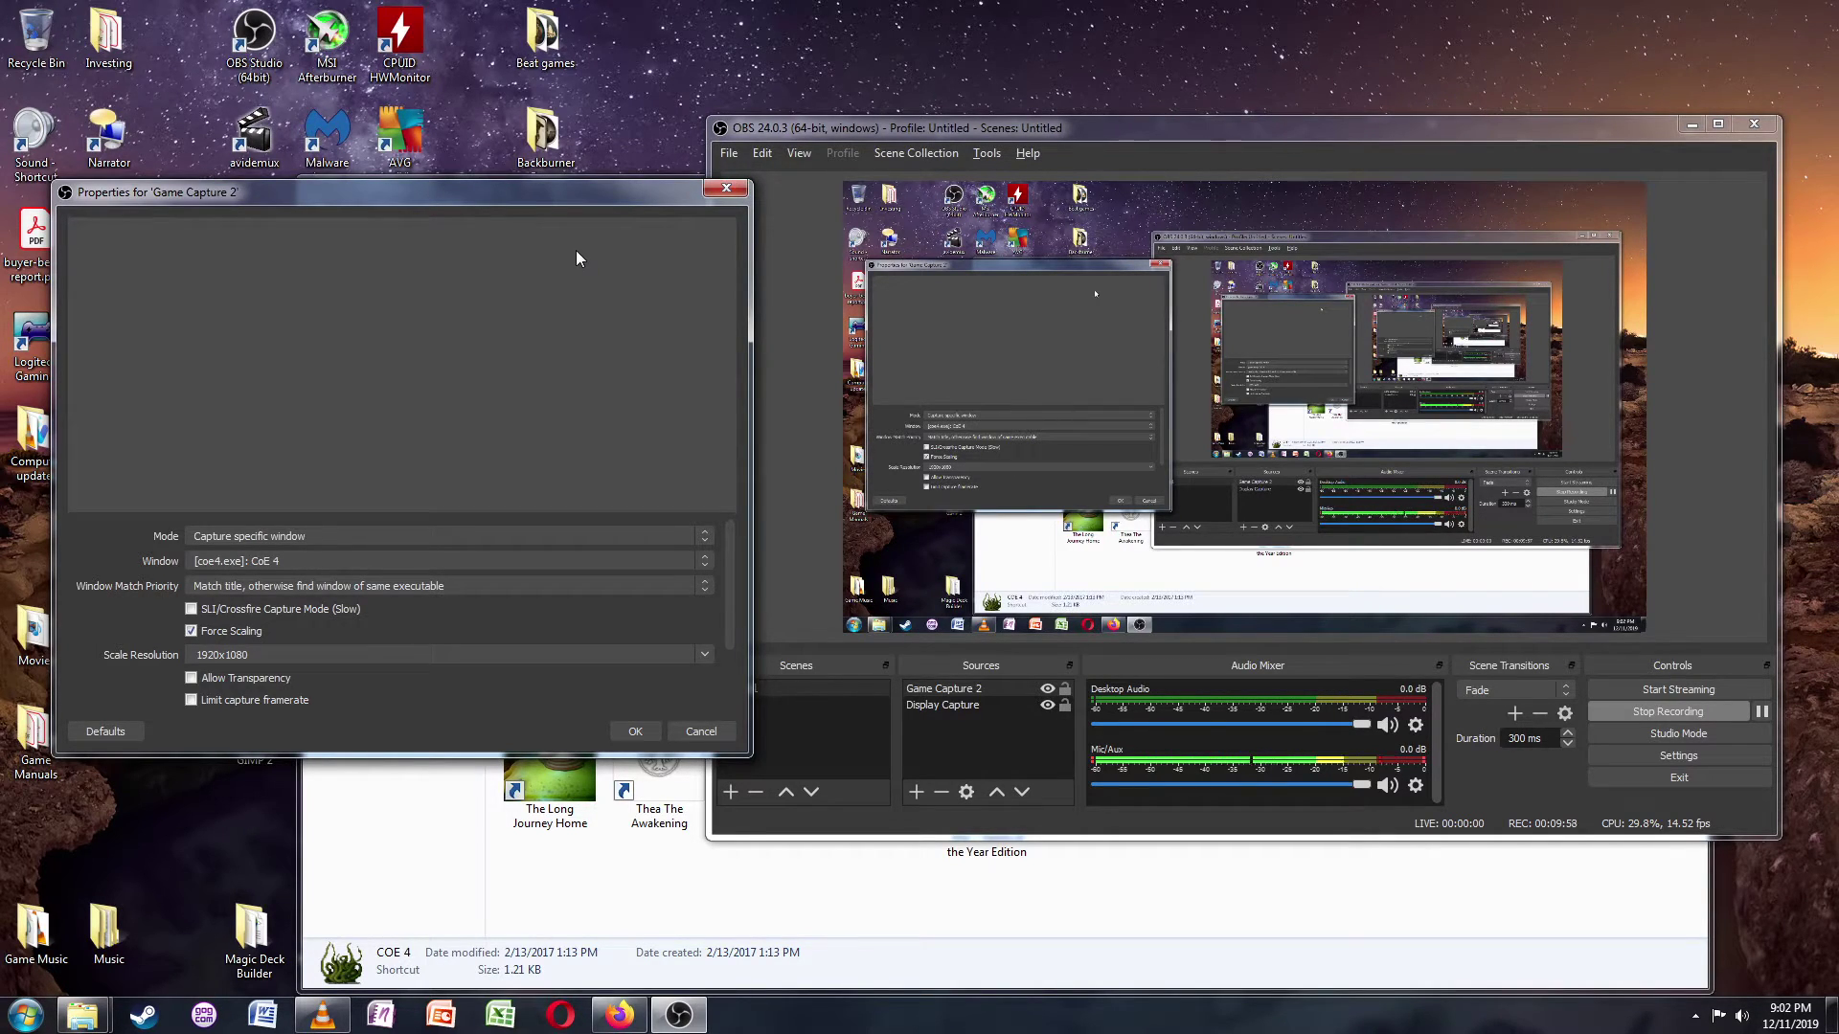
left_click(609, 1017)
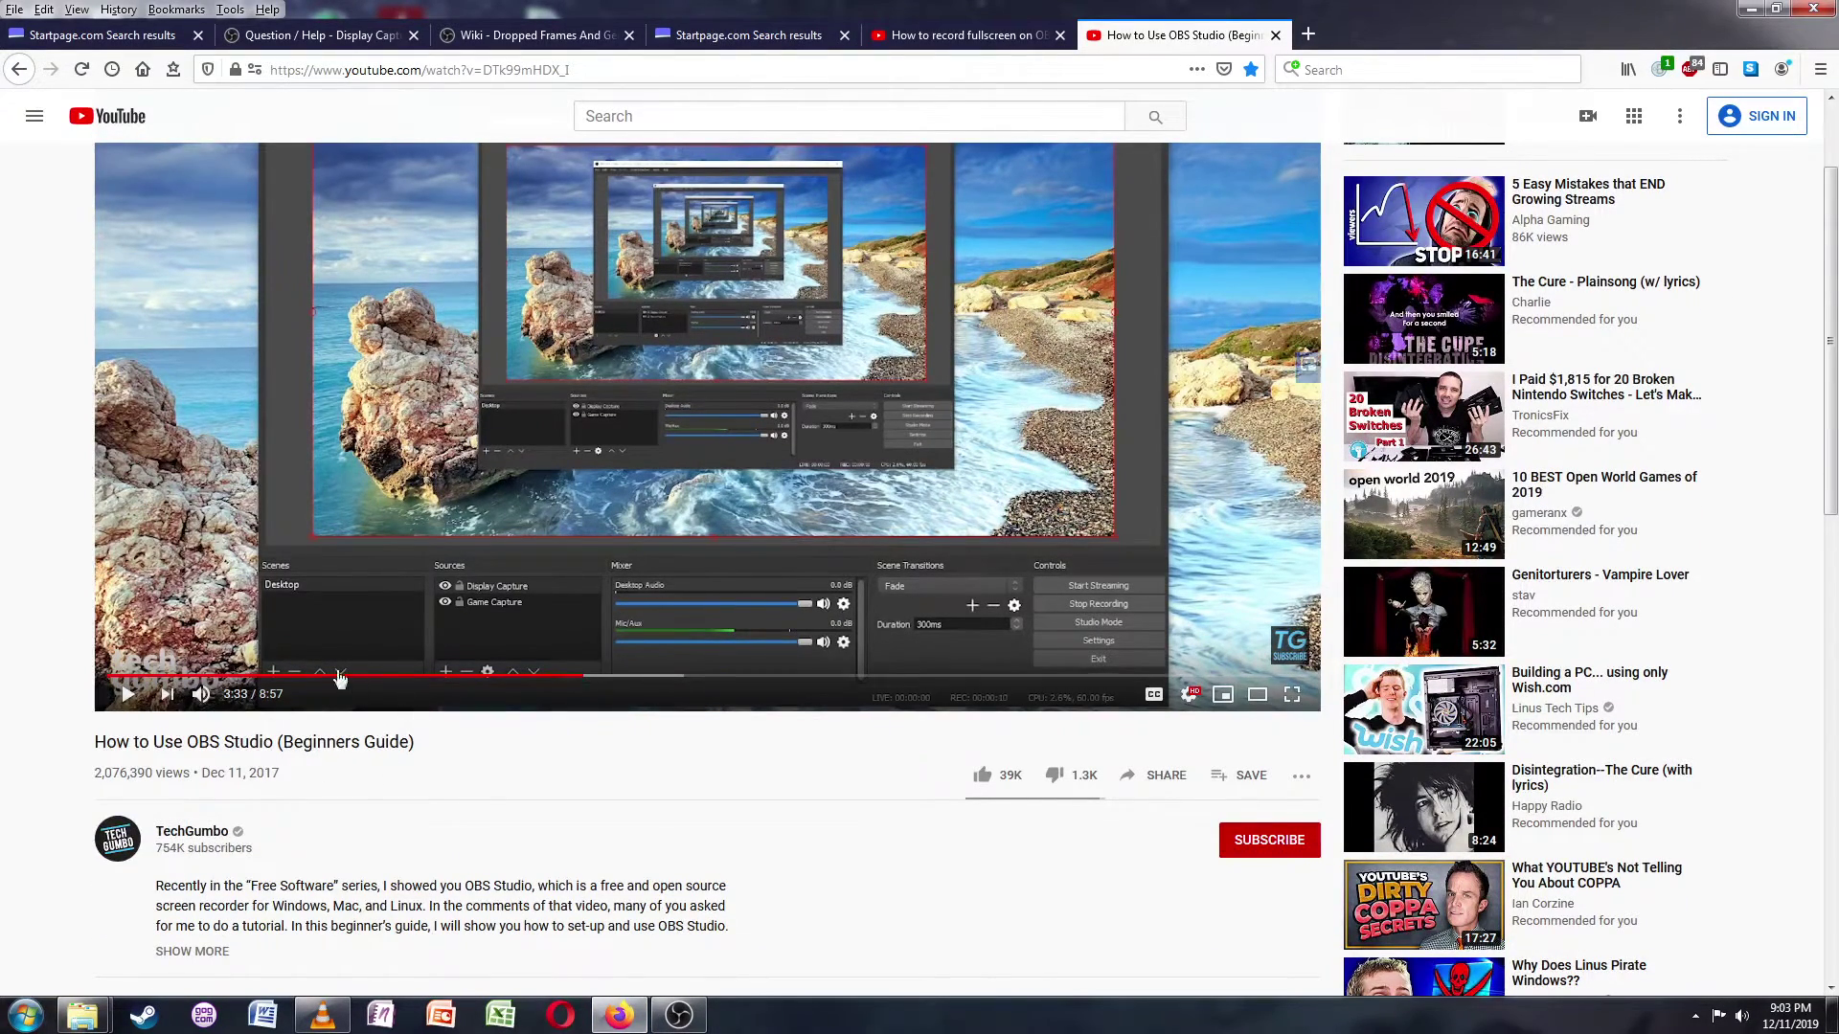
scroll(400, 584, "up", 2)
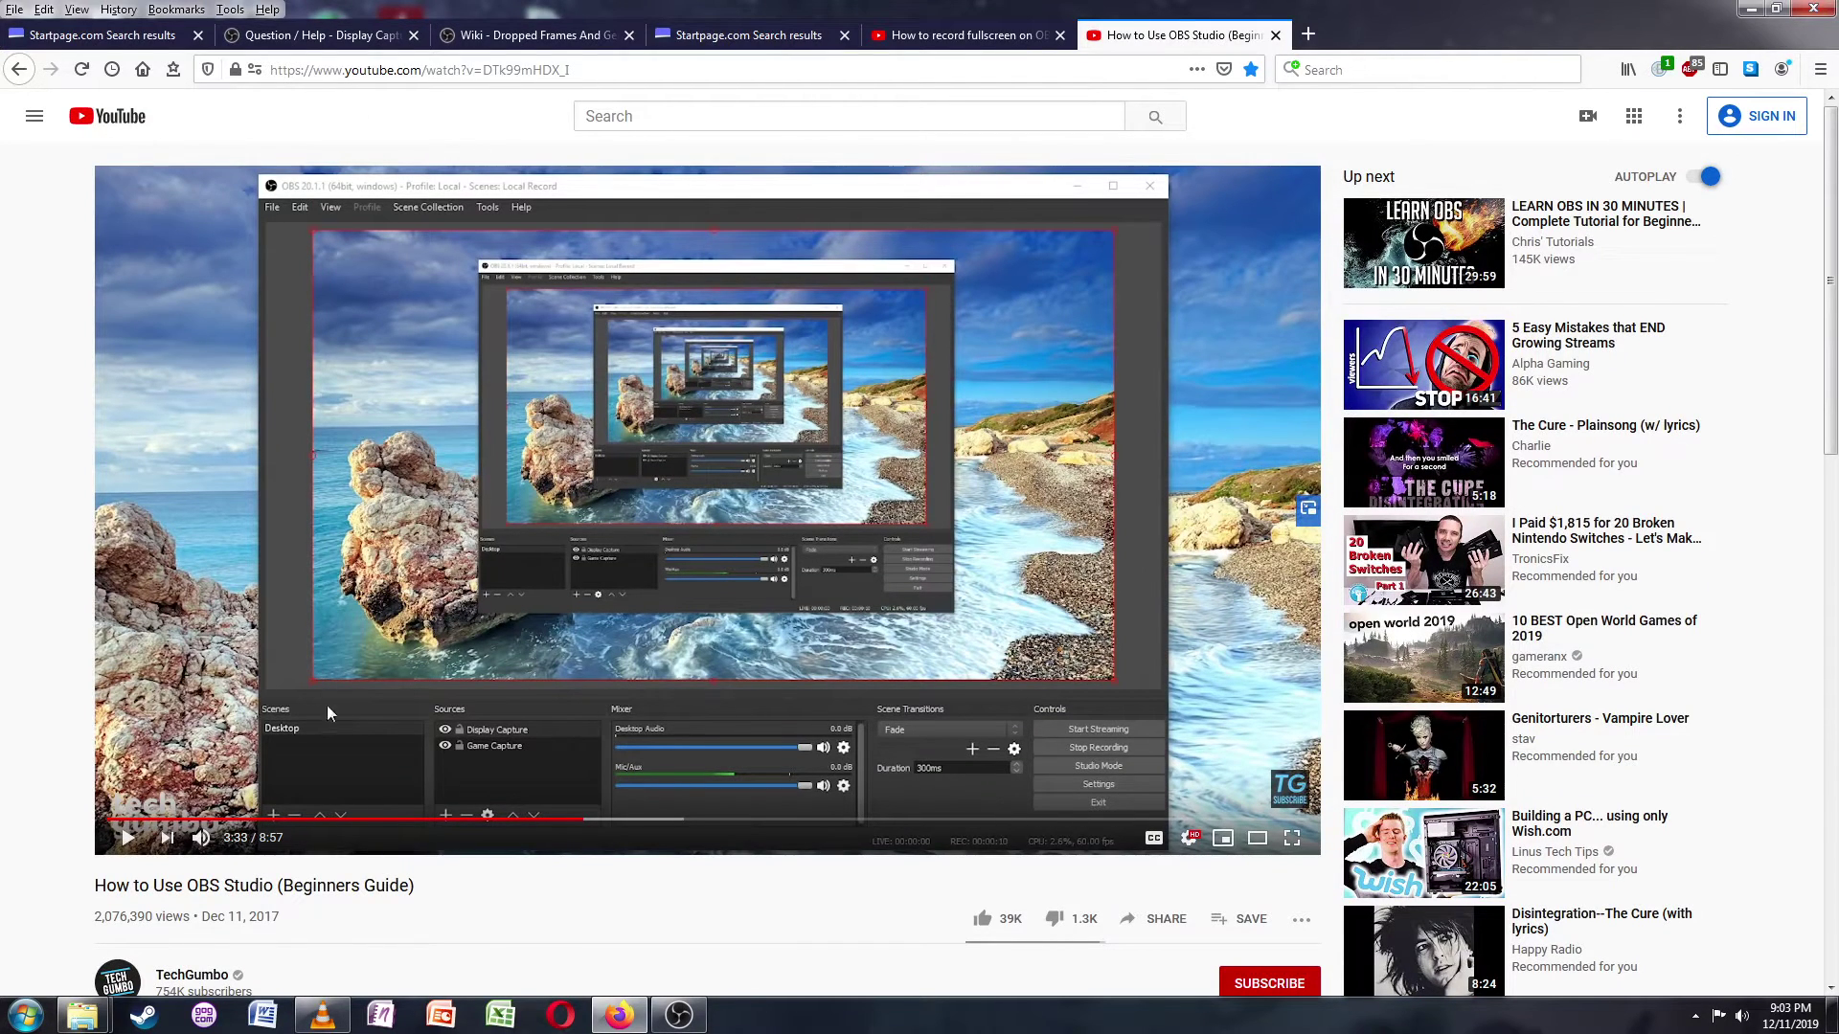
left_click(676, 1012)
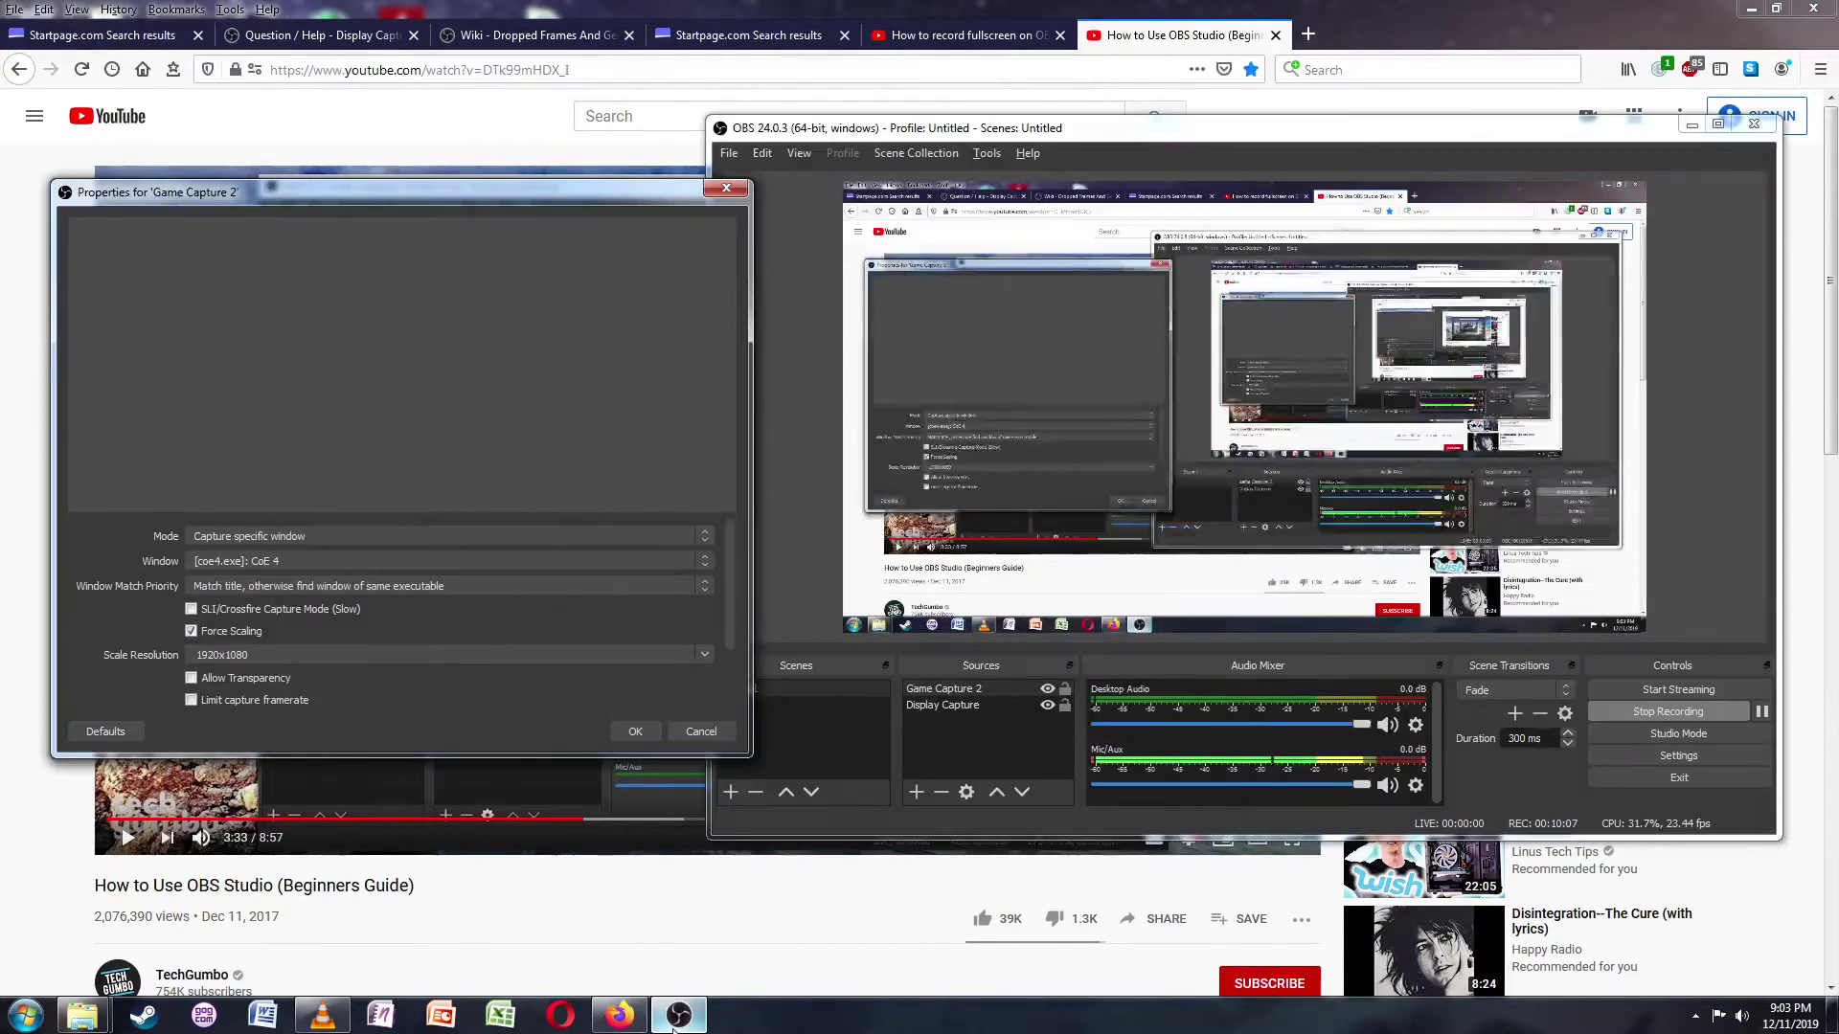
- Accept the Game Capture 2 properties, minimize the browser and reposition the OBS window over the Strategy Games folder
left_click(628, 736)
left_click_drag(886, 118, 886, 113)
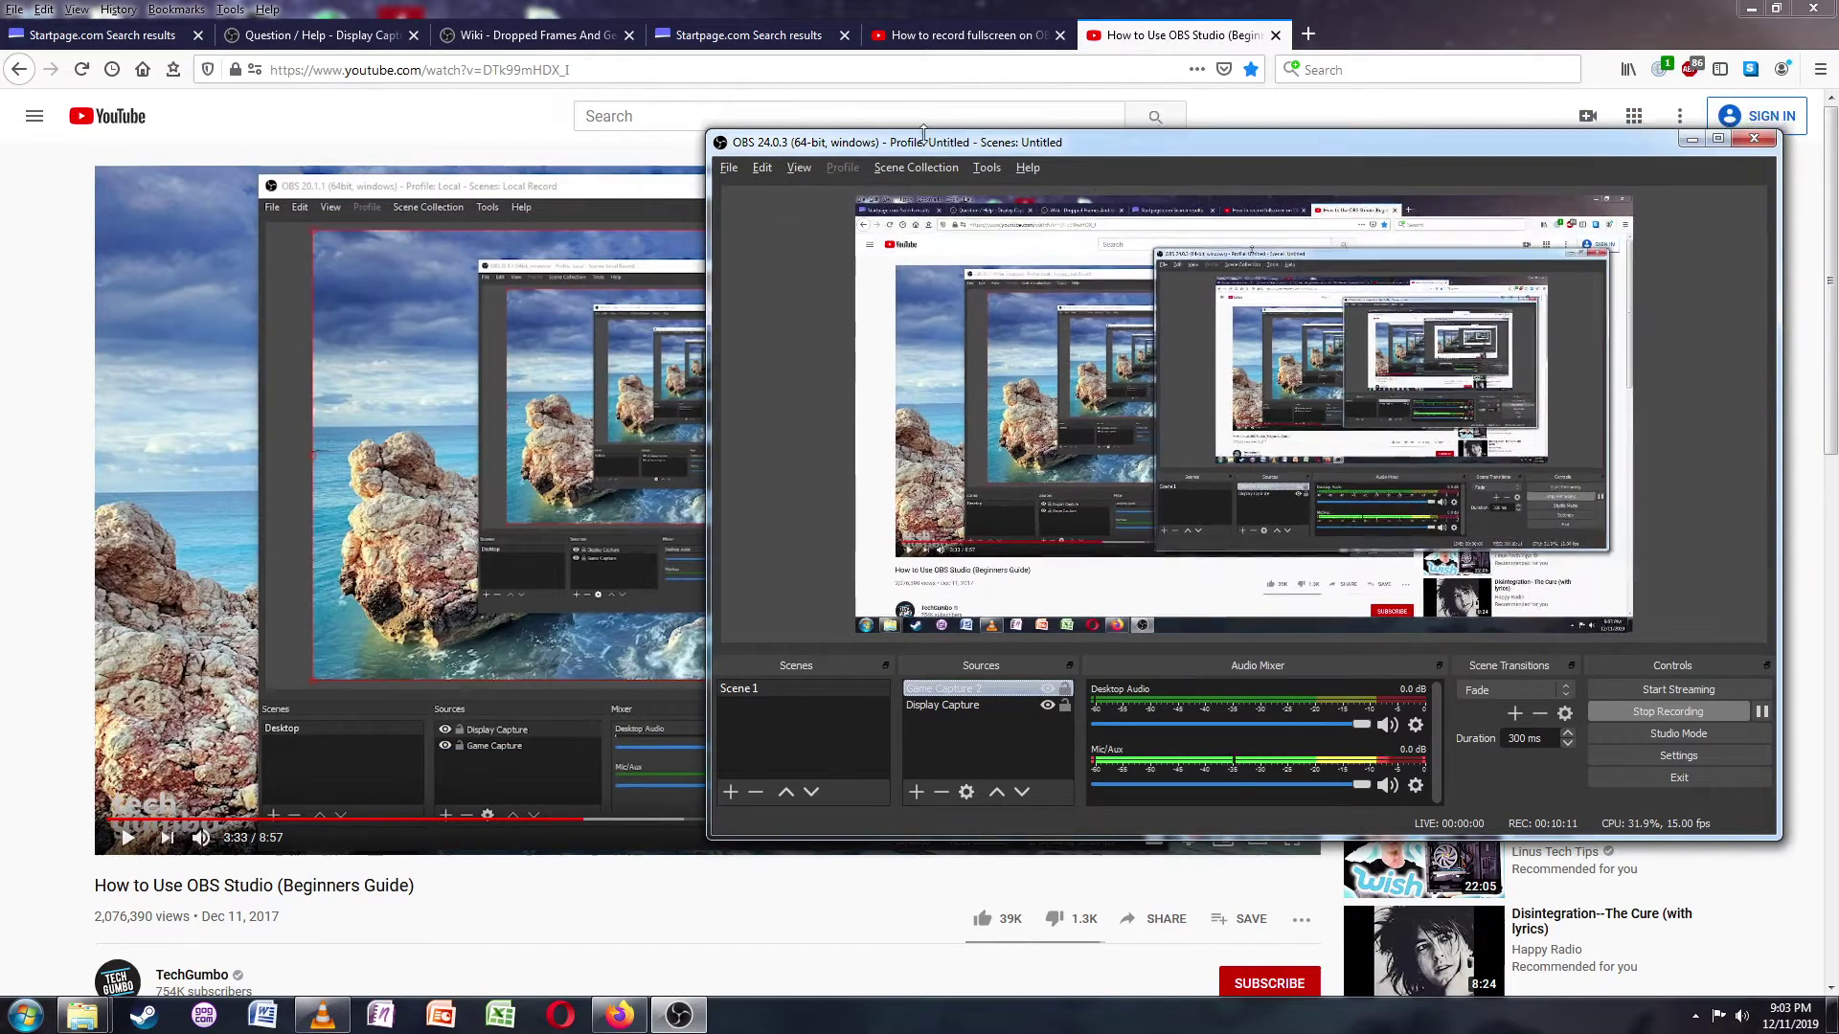
left_click_drag(1097, 123, 833, 213)
left_click(1757, 10)
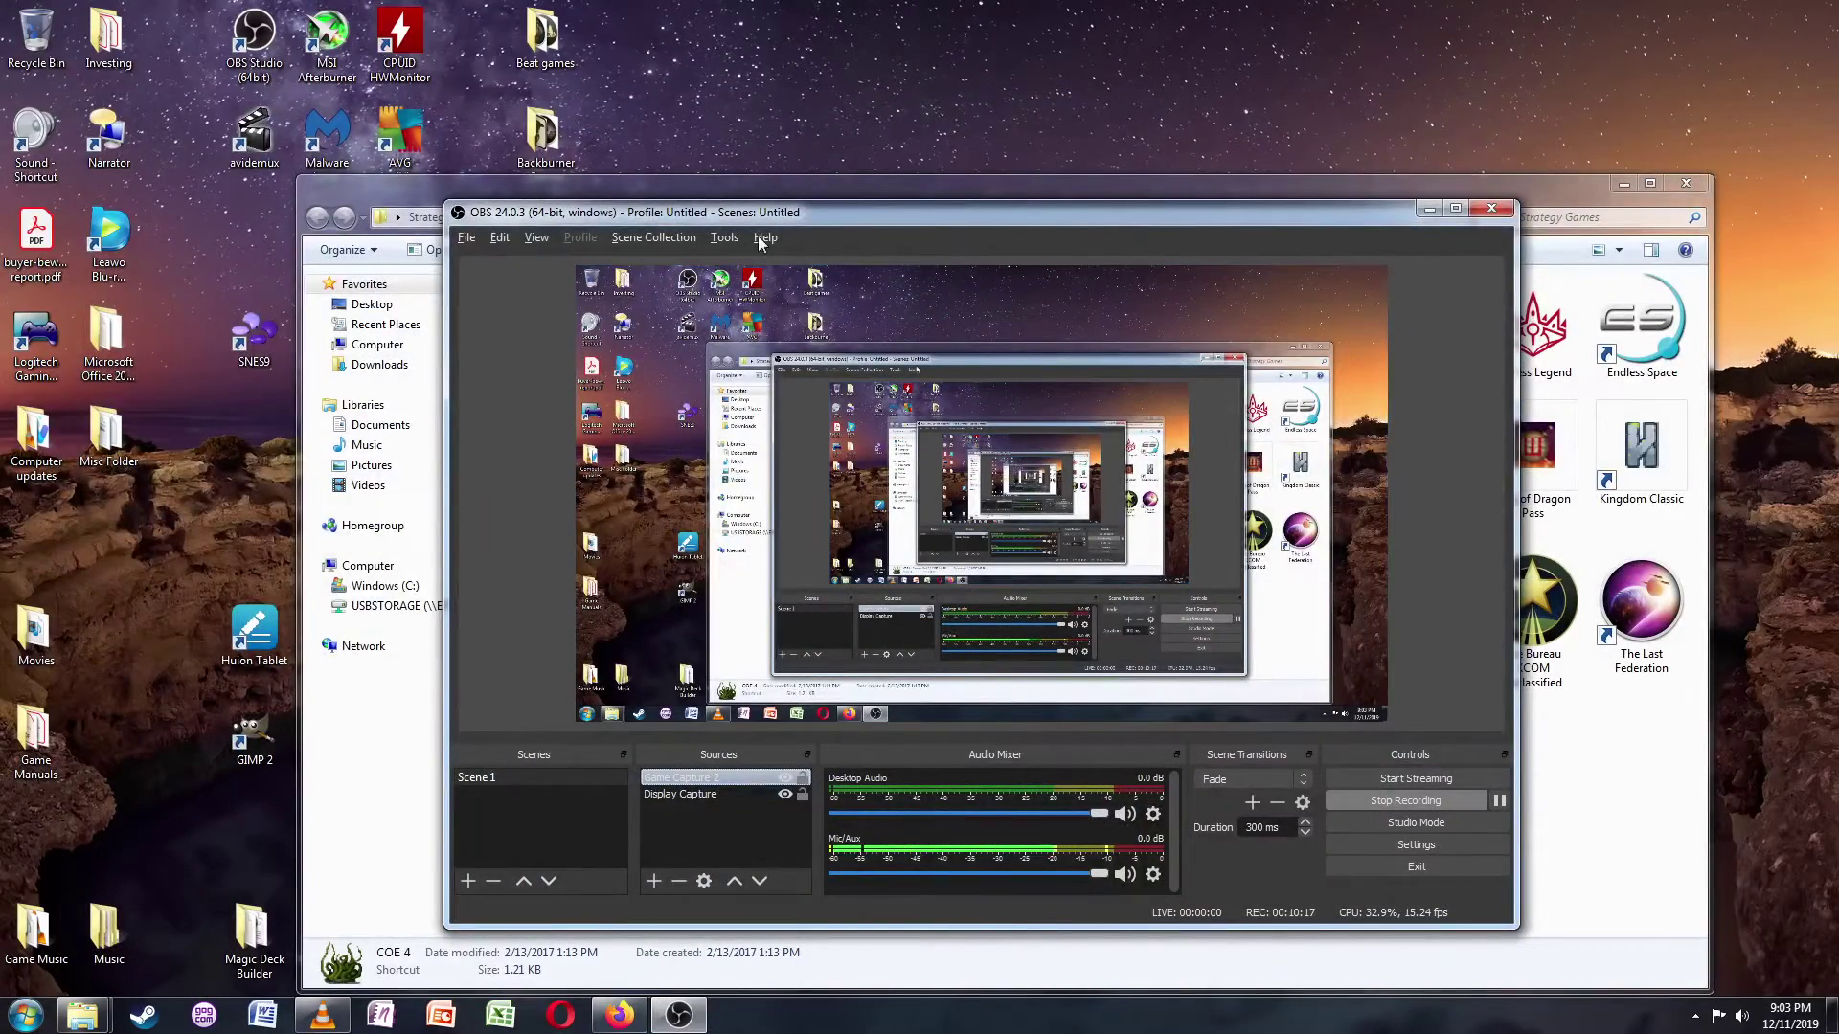
left_click_drag(791, 213, 747, 209)
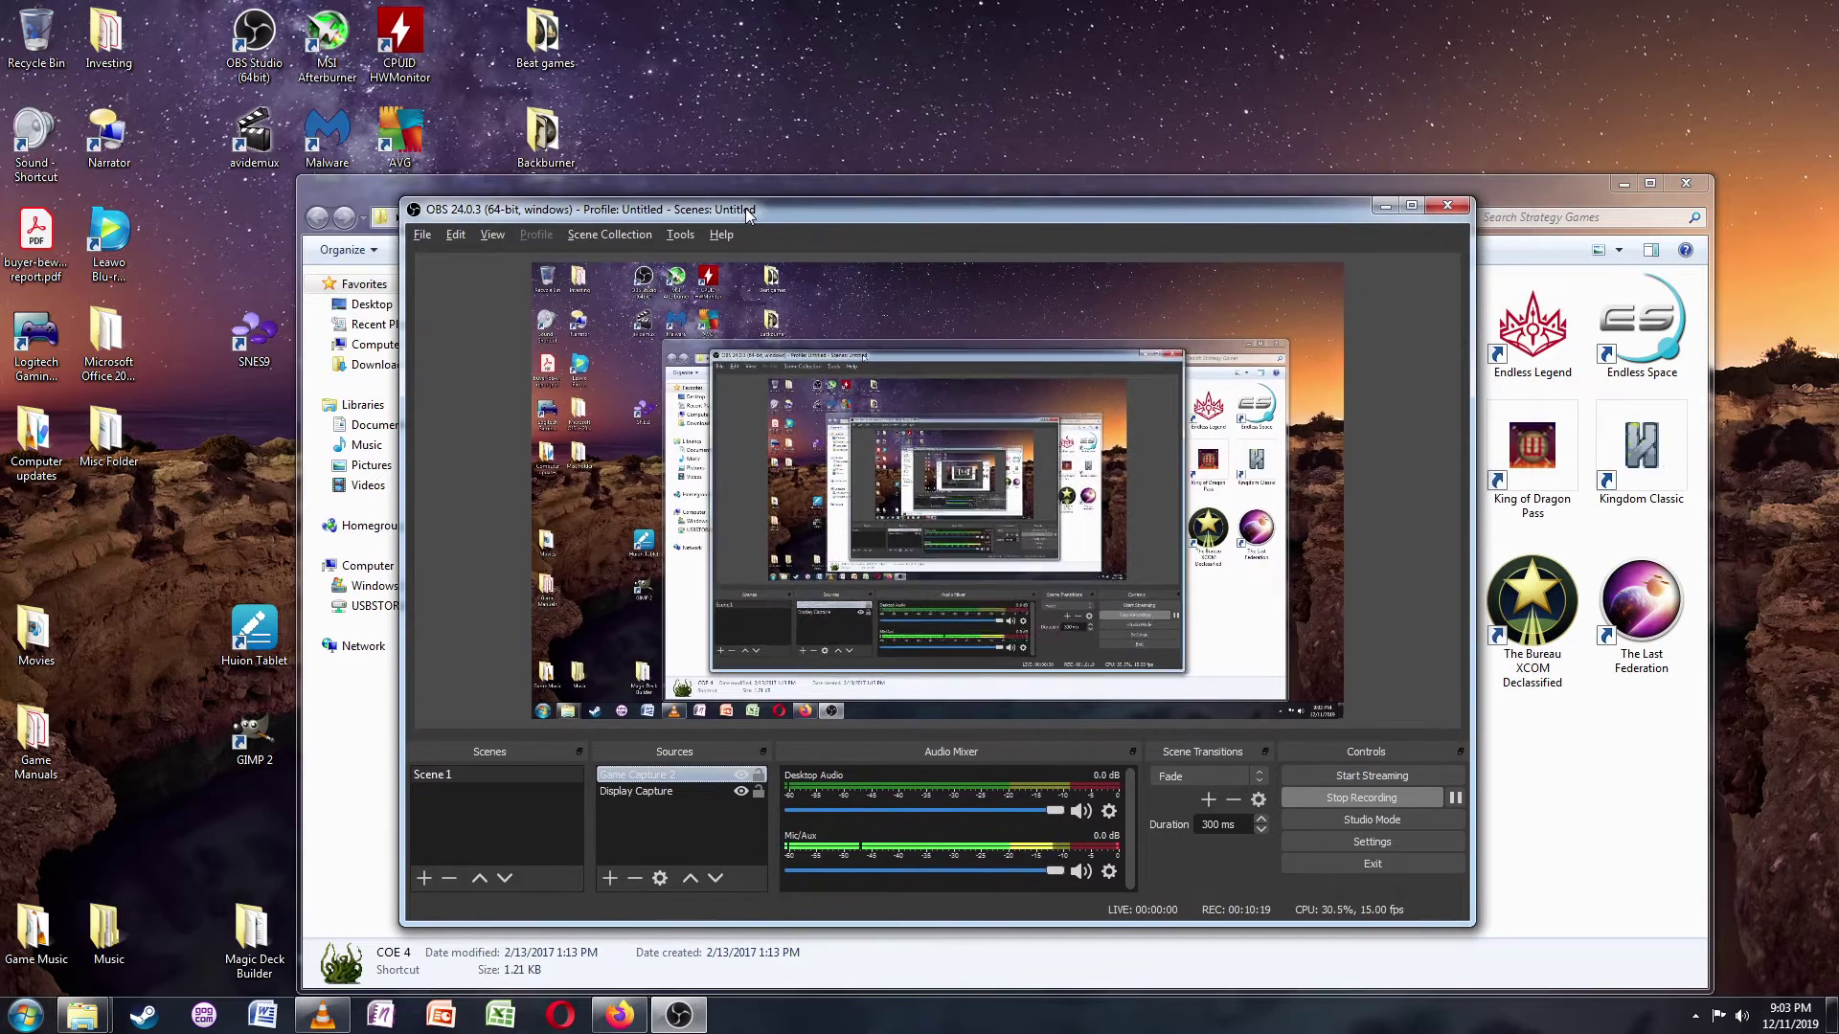
left_click(668, 233)
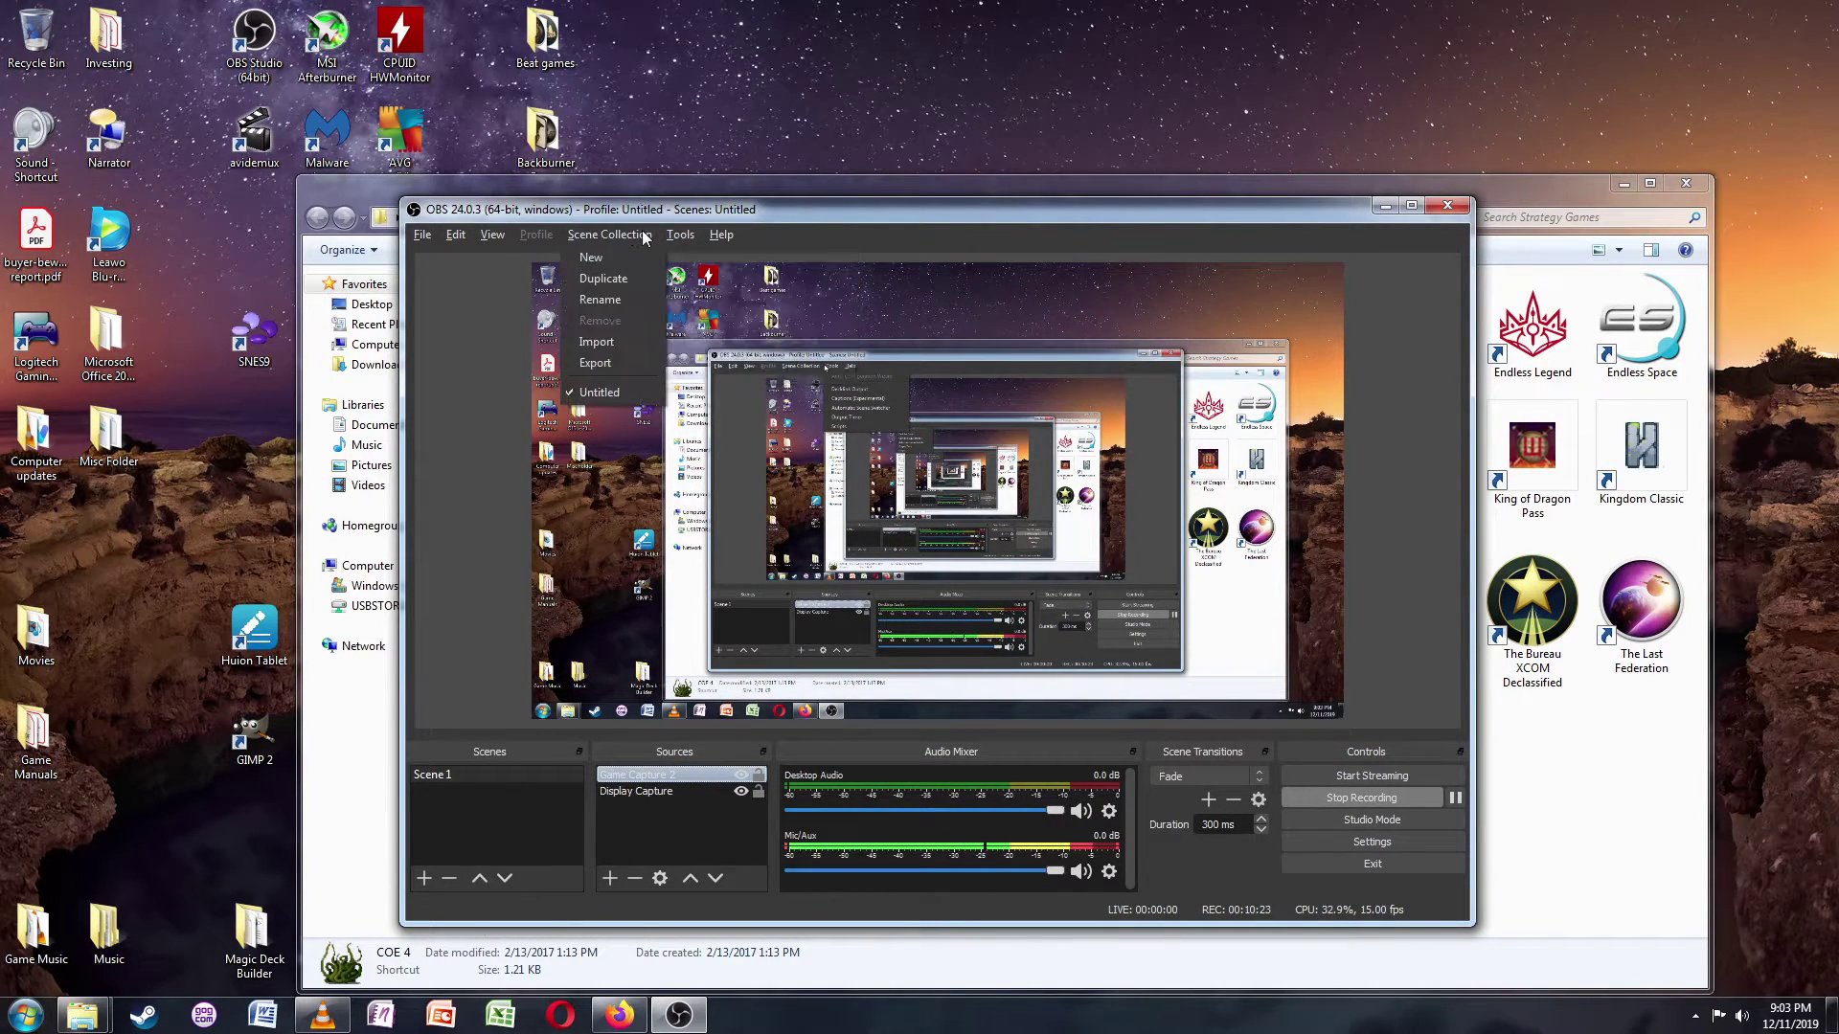
mouse_move(490, 236)
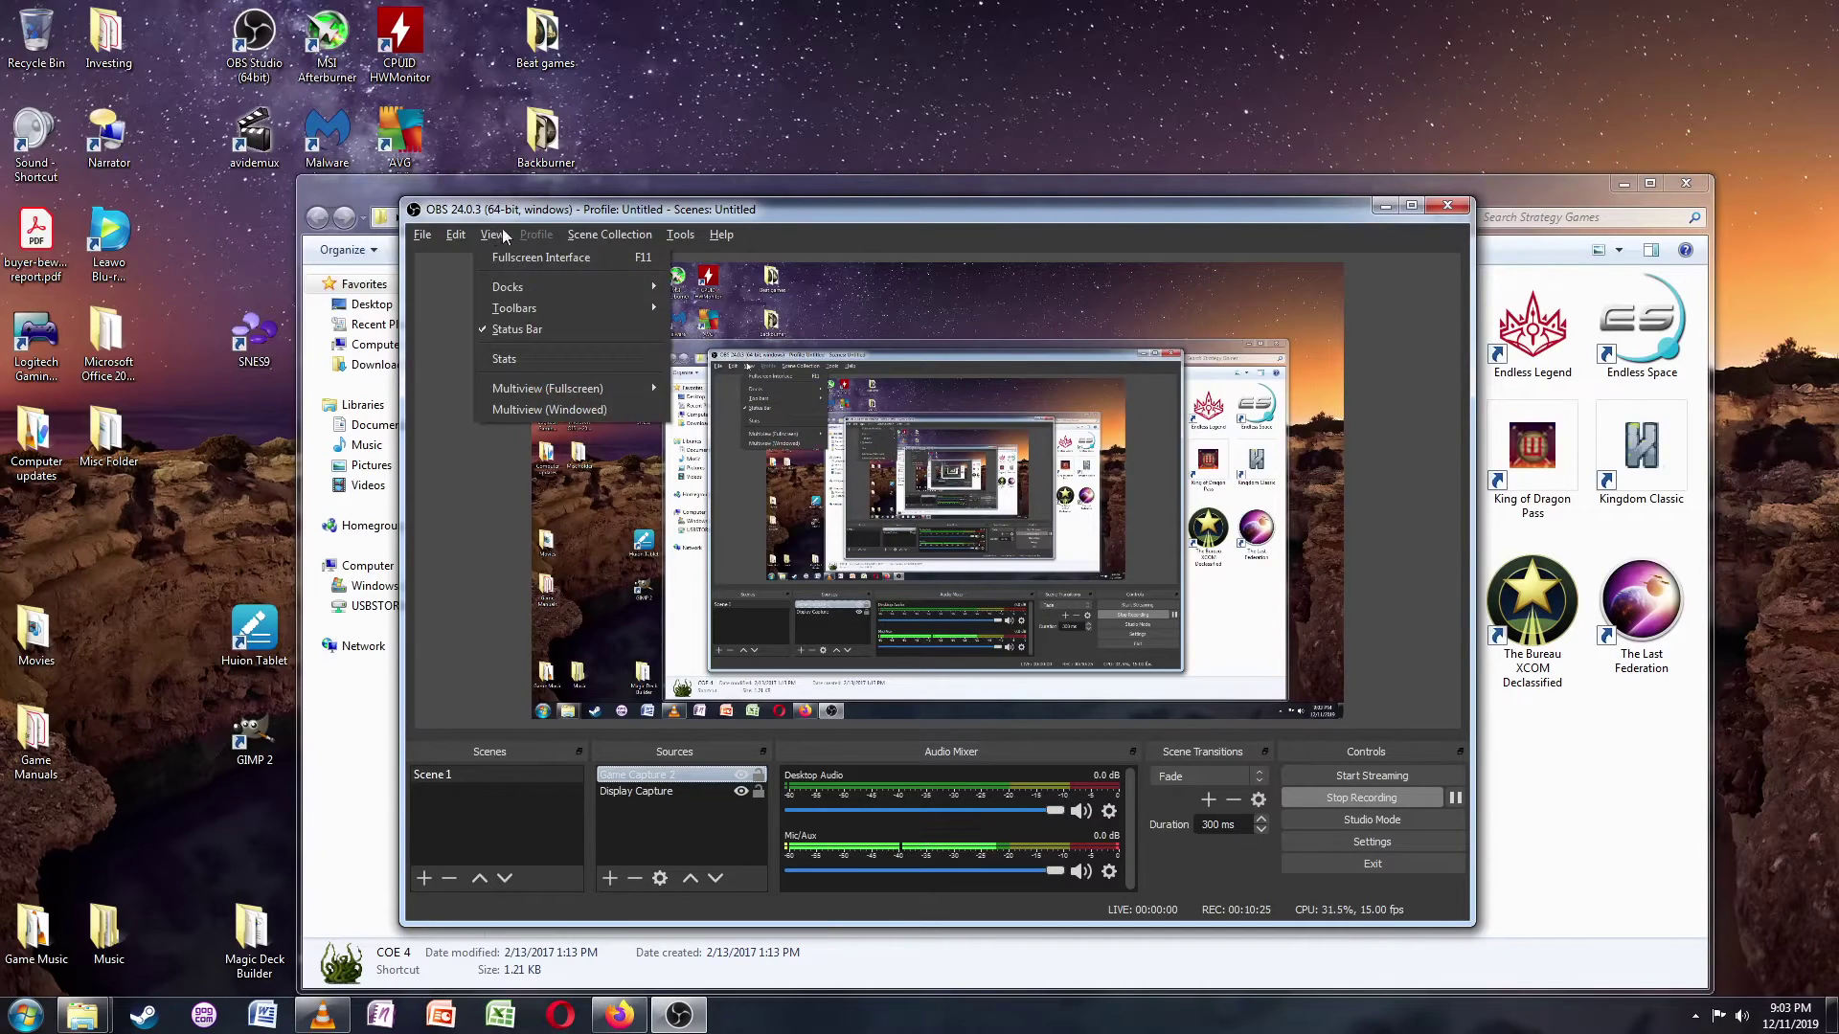
mouse_move(718, 236)
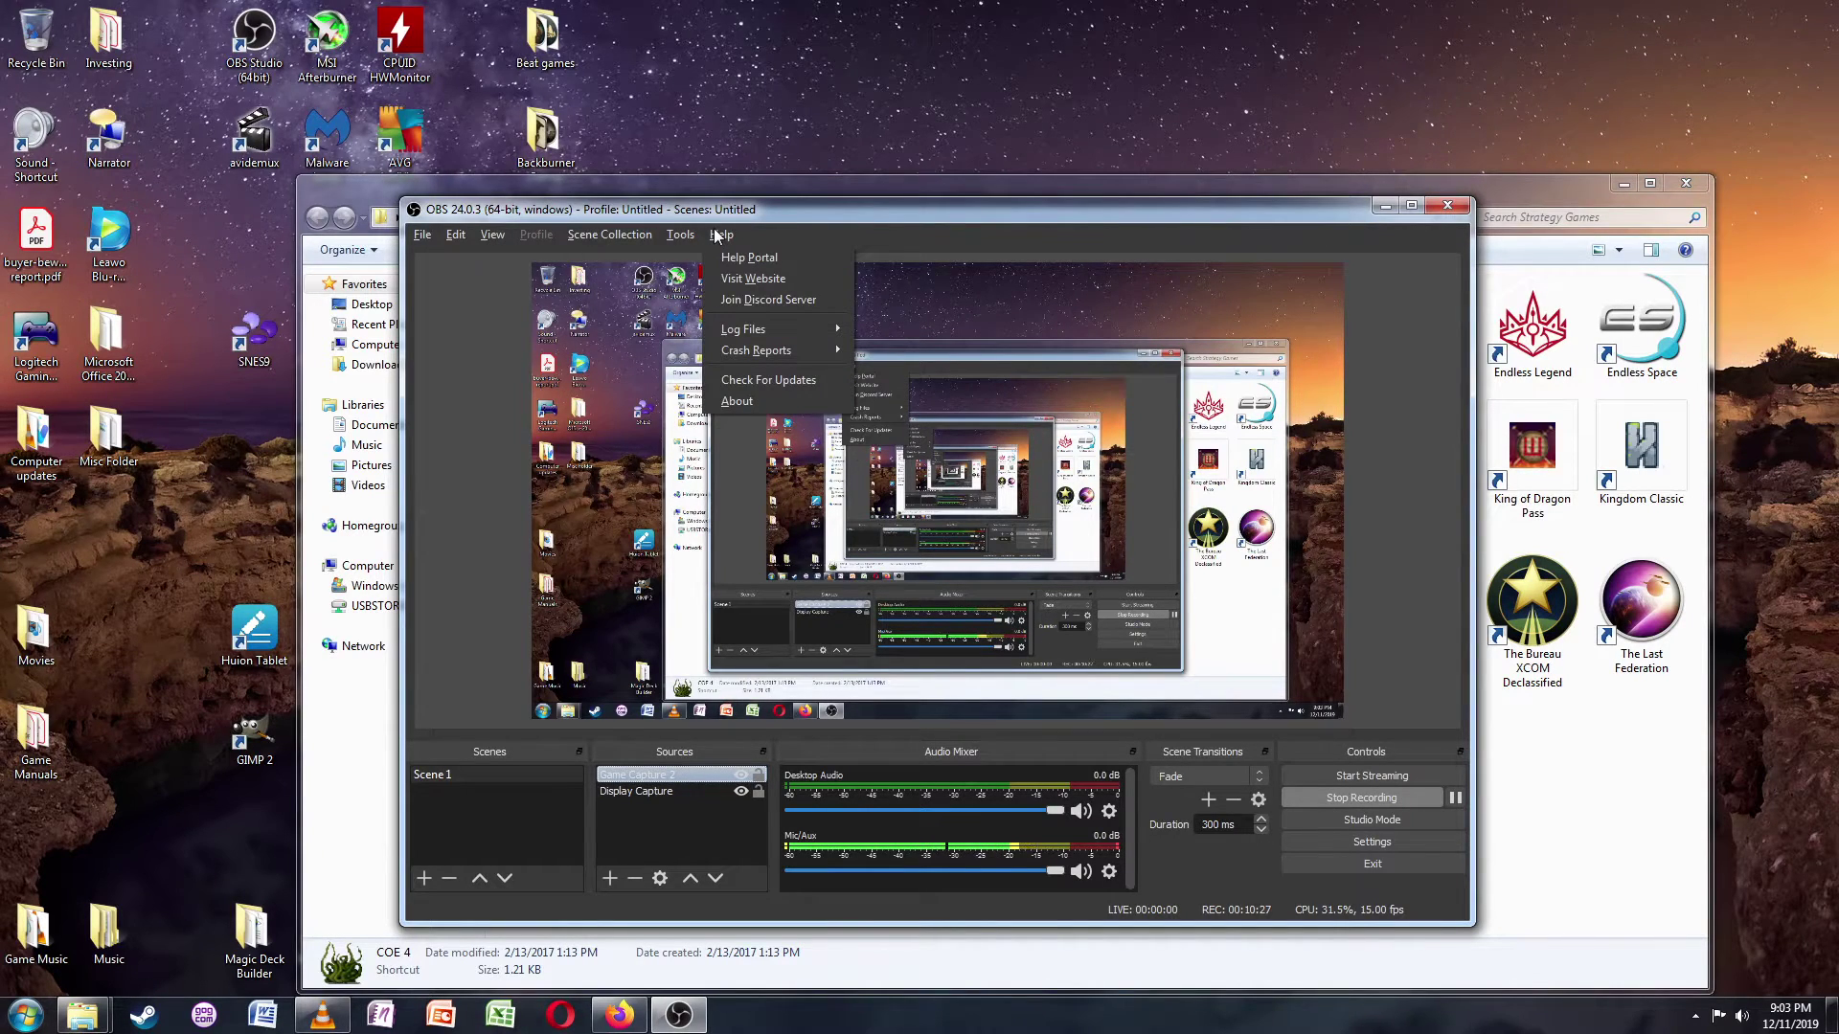
left_click(873, 217)
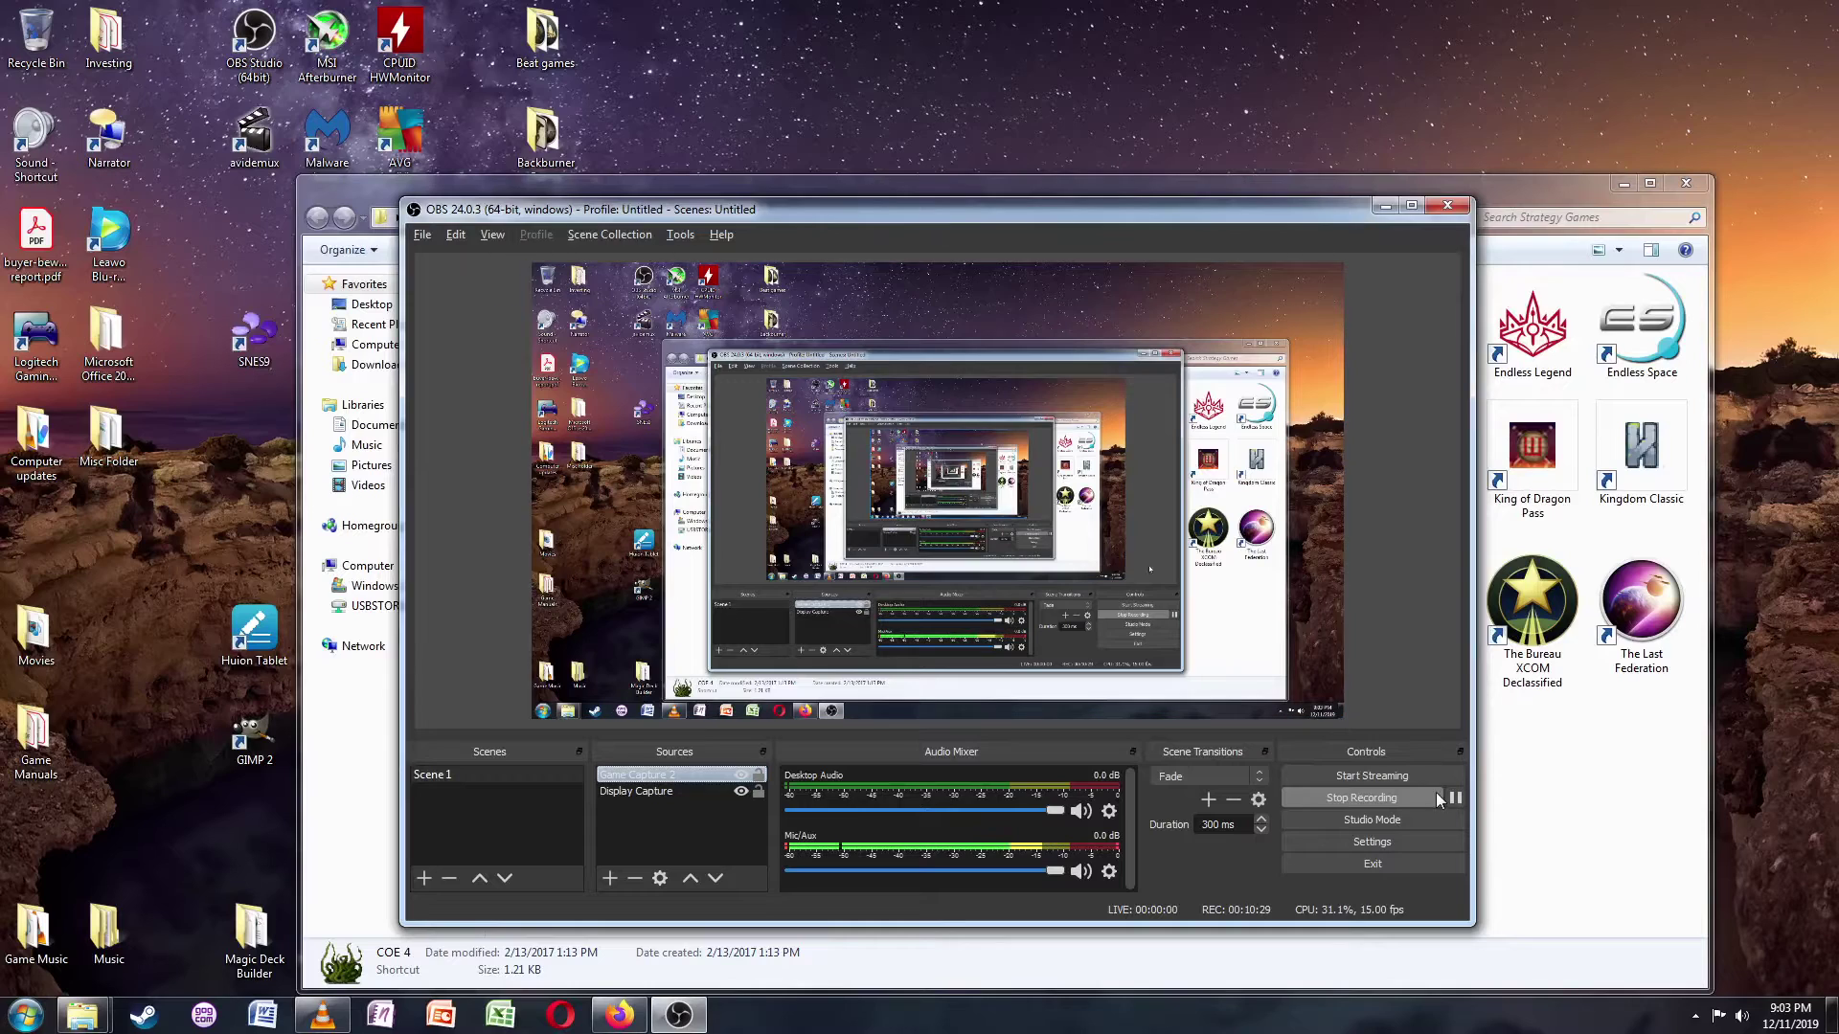
- Open the OBS settings and examine the General, Stream and Output pages, including the recording output options
left_click(1354, 841)
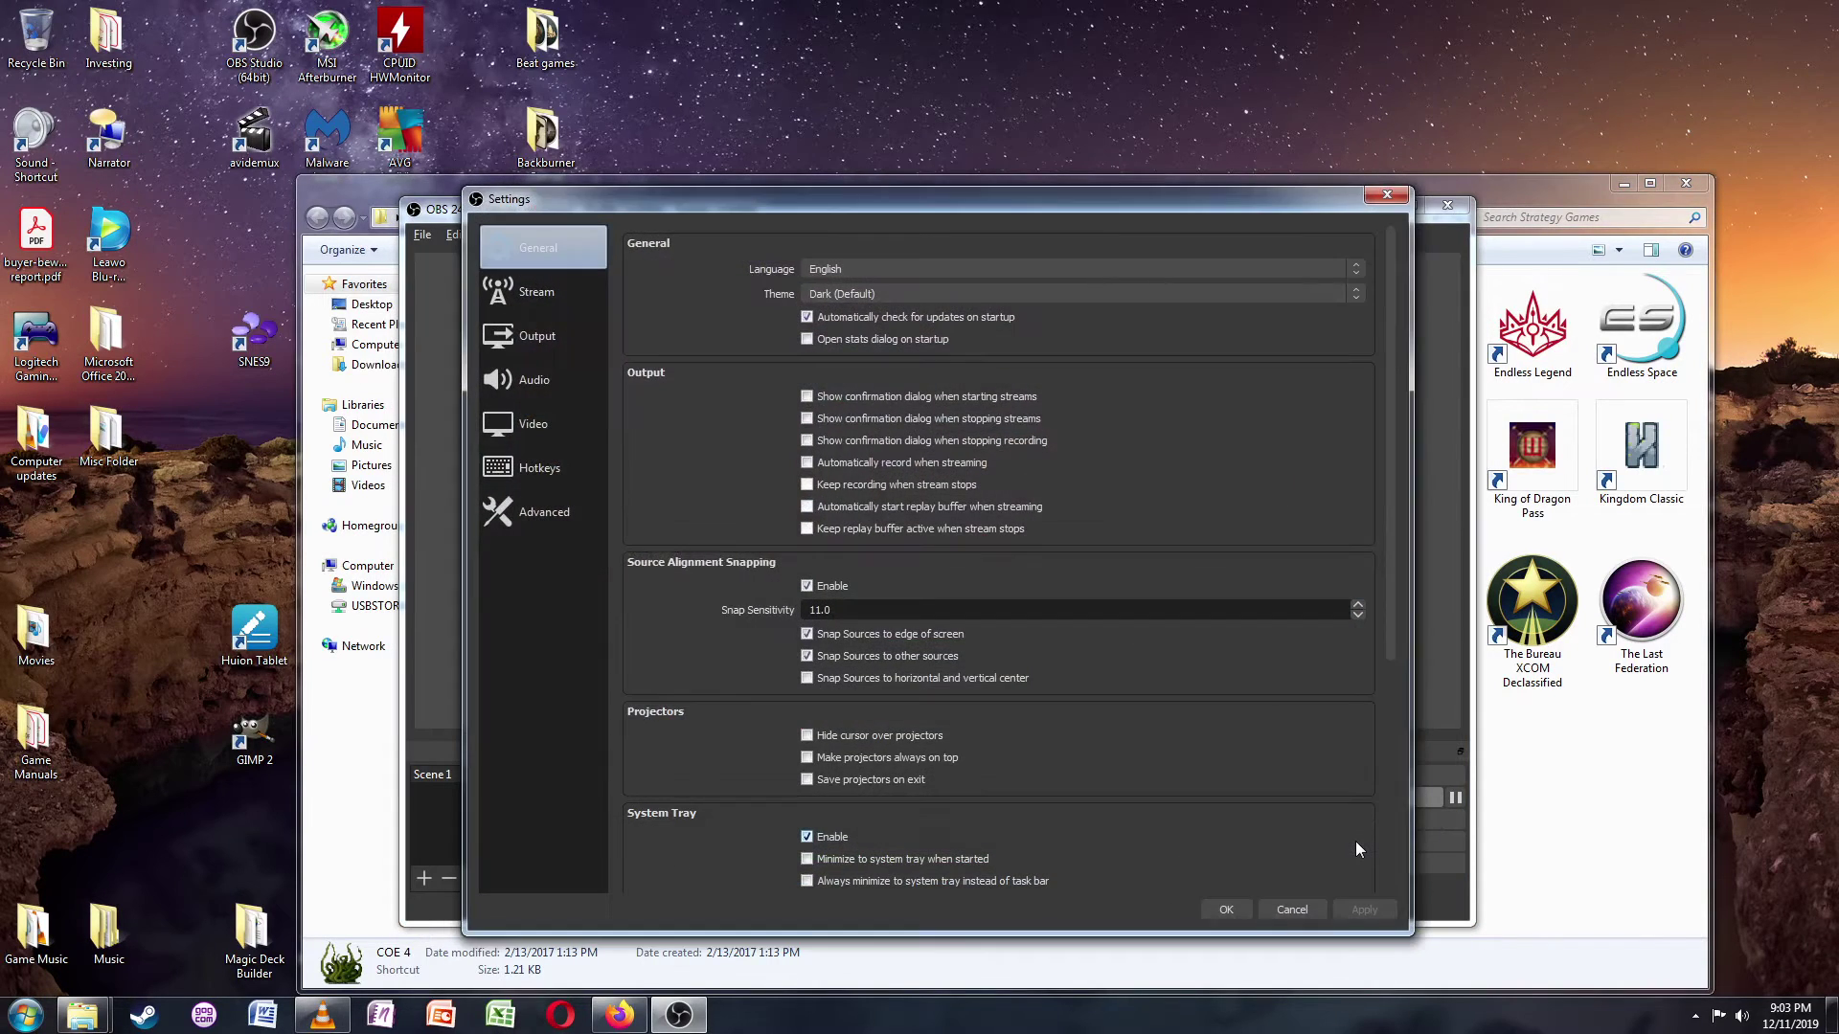
left_click(519, 297)
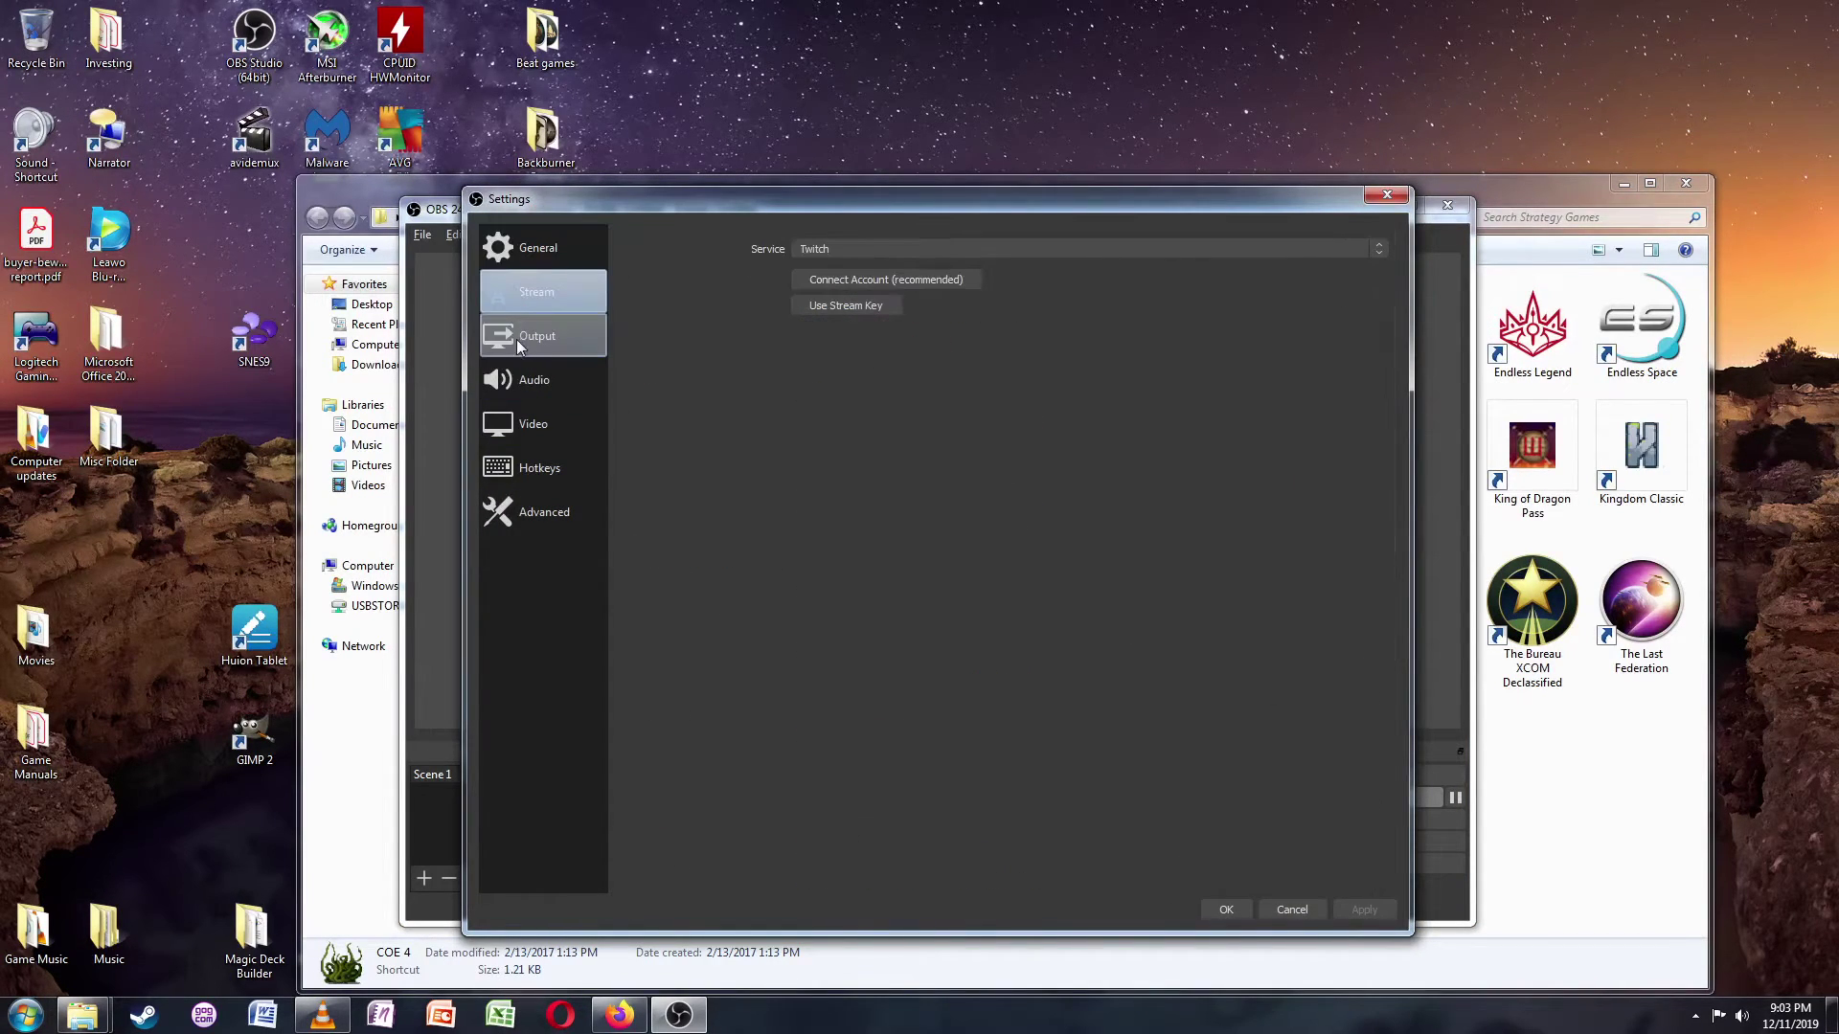
left_click(515, 339)
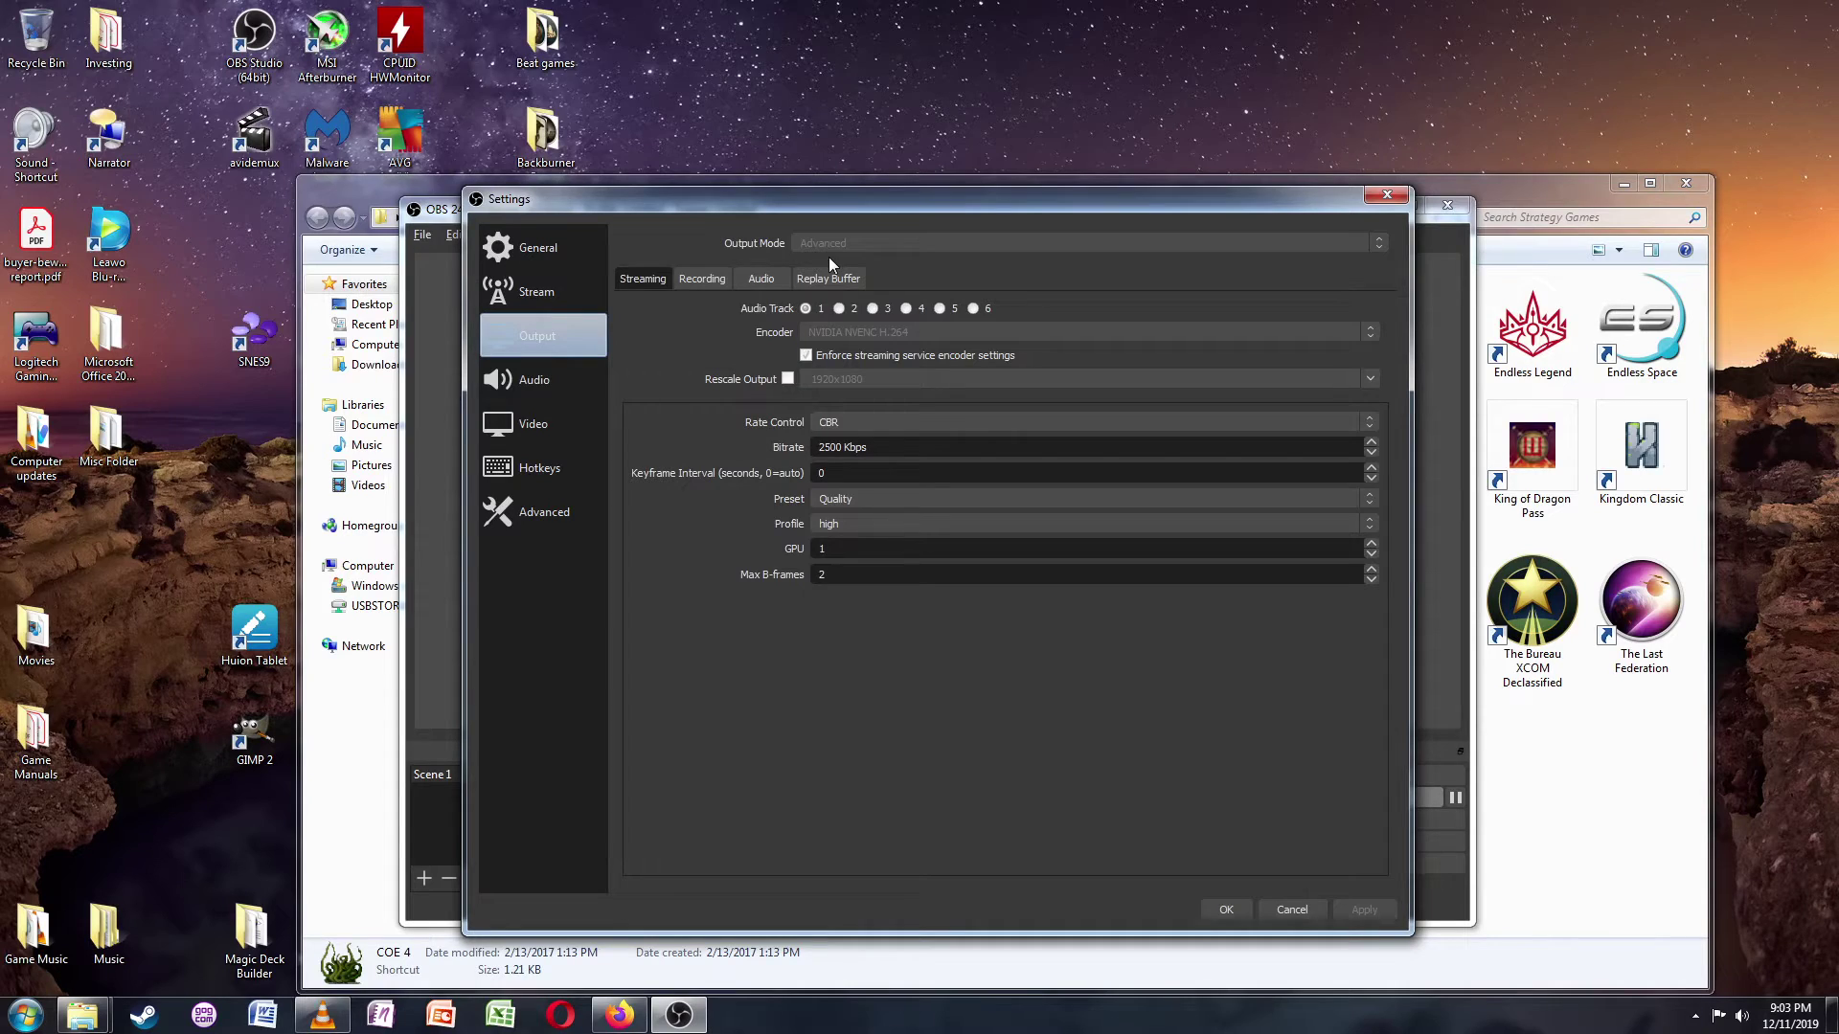
left_click(496, 251)
left_click(529, 338)
left_click(697, 277)
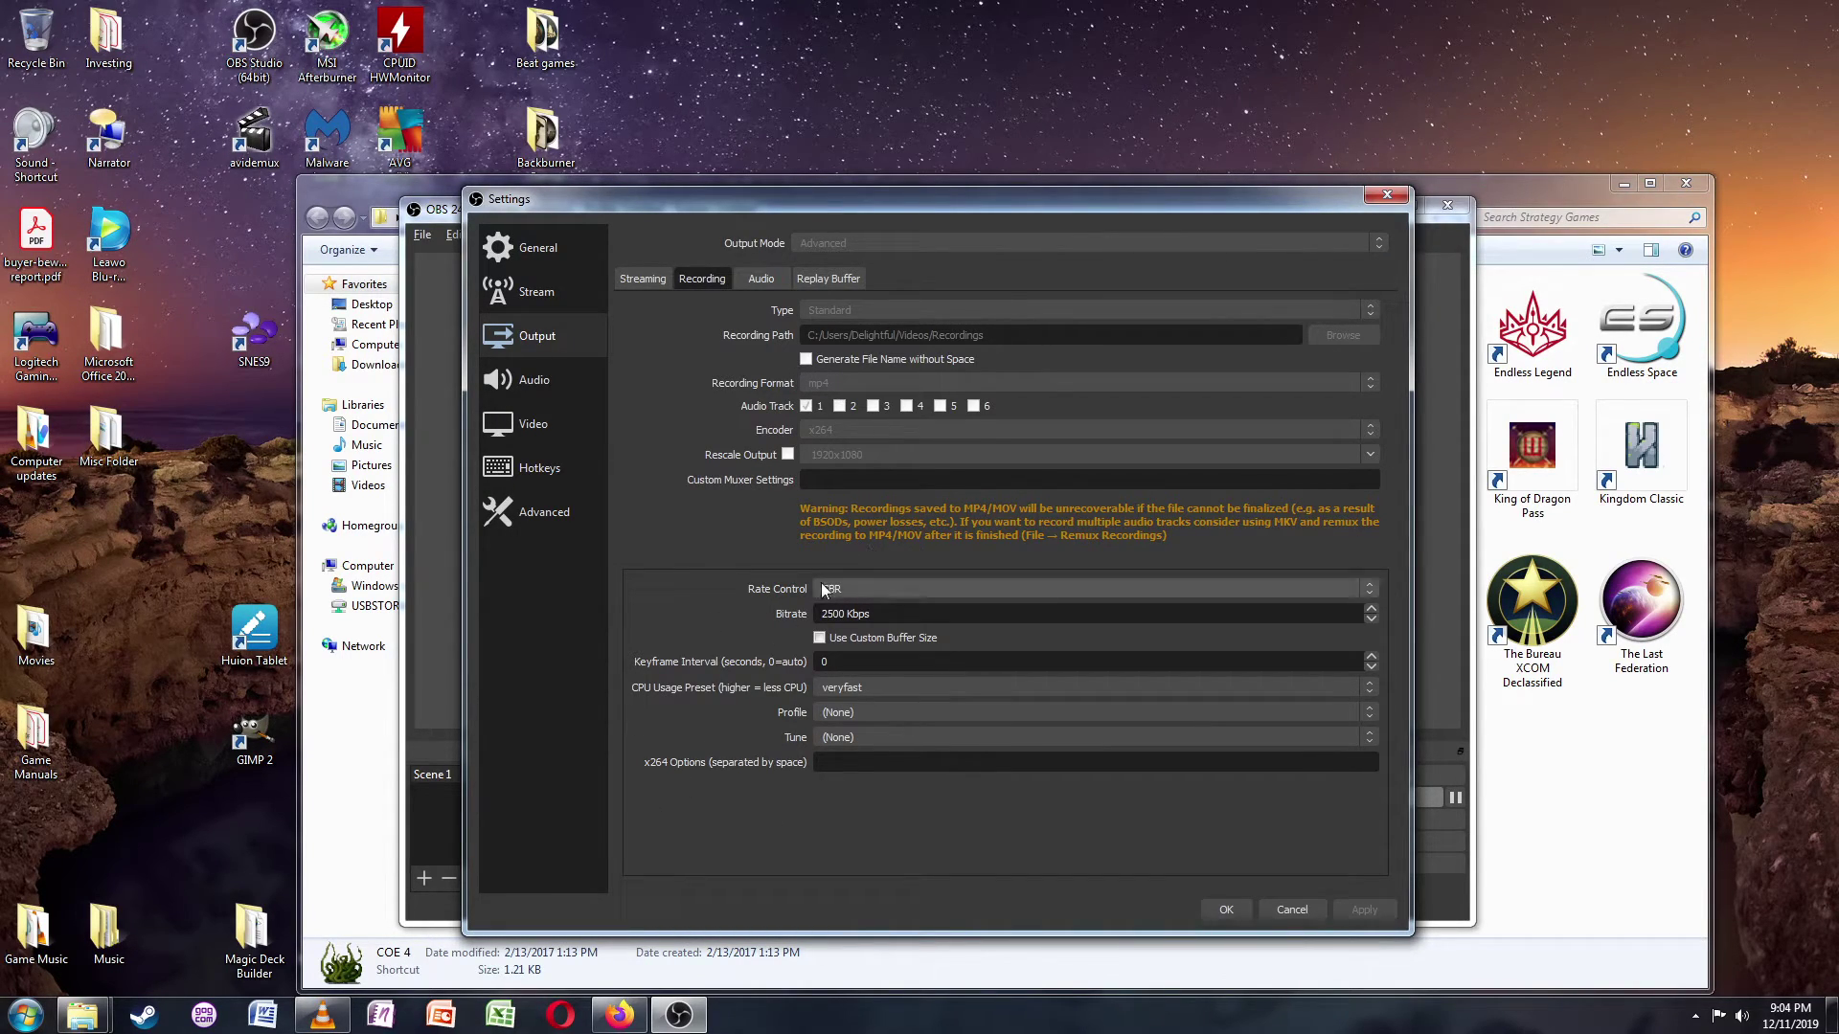
left_click(620, 1017)
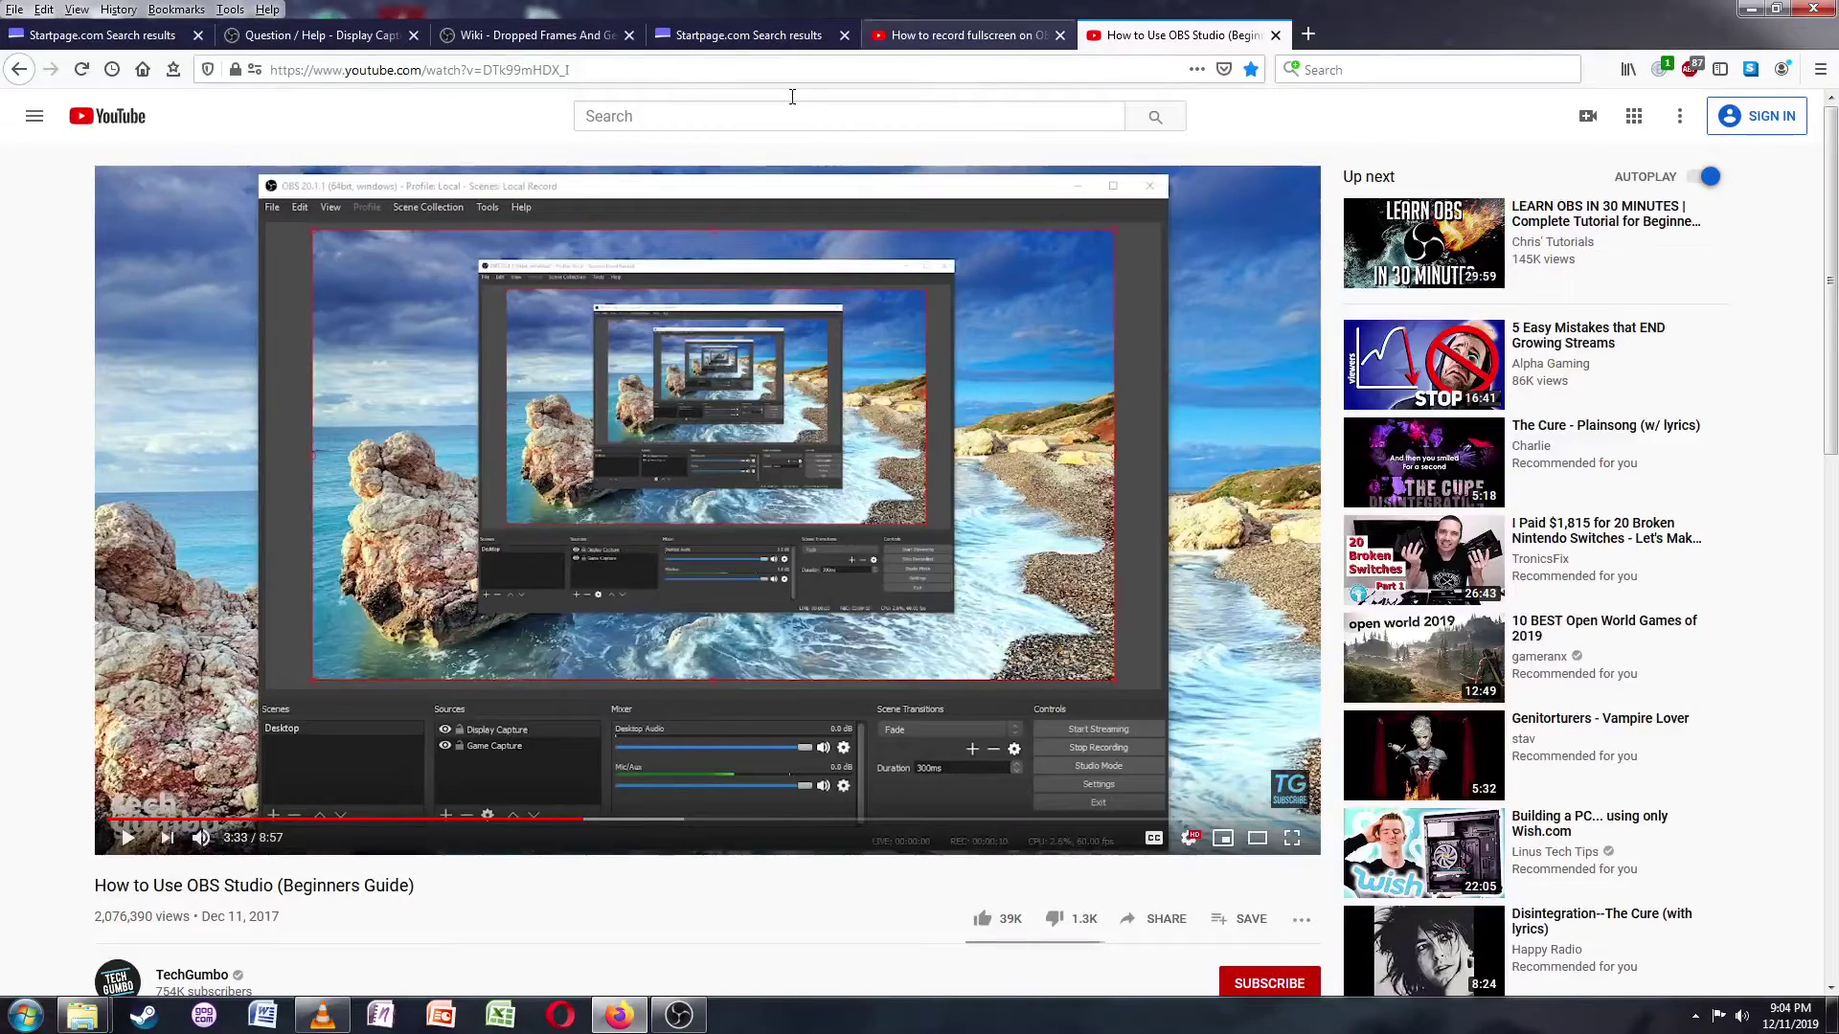
left_click(1750, 8)
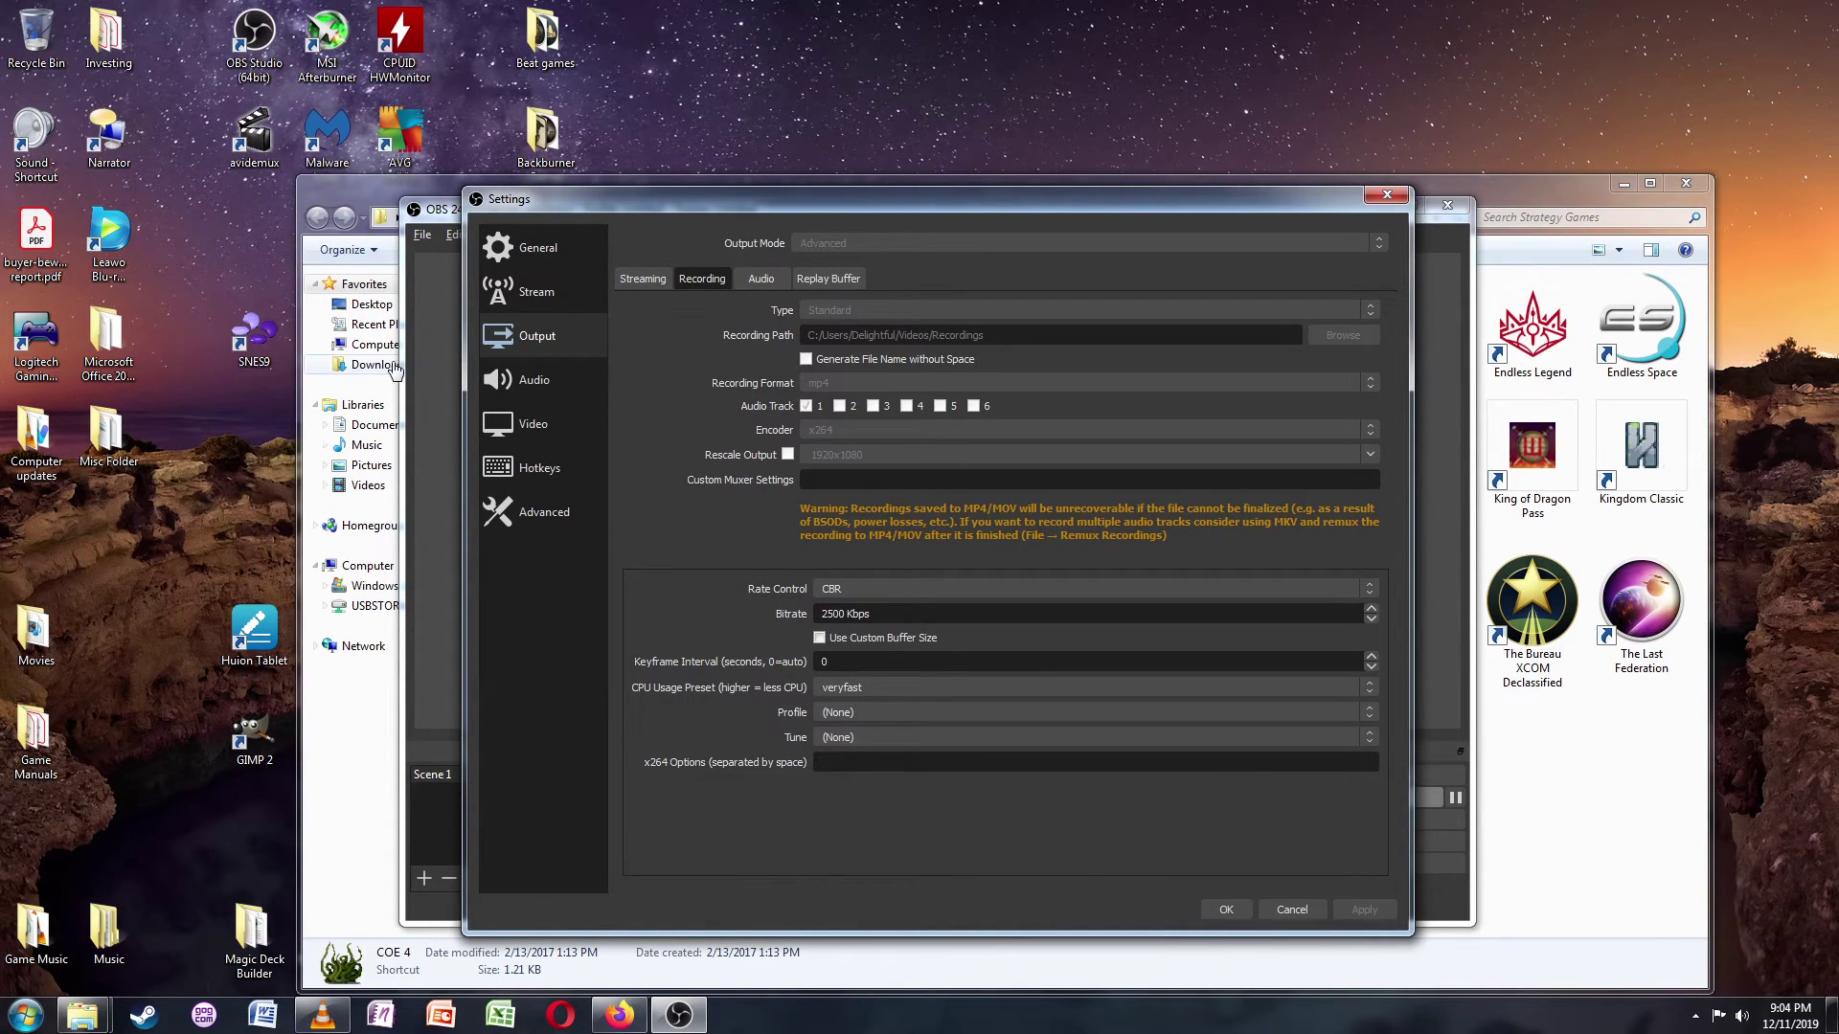
- Examine the Audio, Video, Hotkeys and Advanced settings pages, including the recording hotkeys, and accept the settings
left_click(511, 371)
left_click(520, 418)
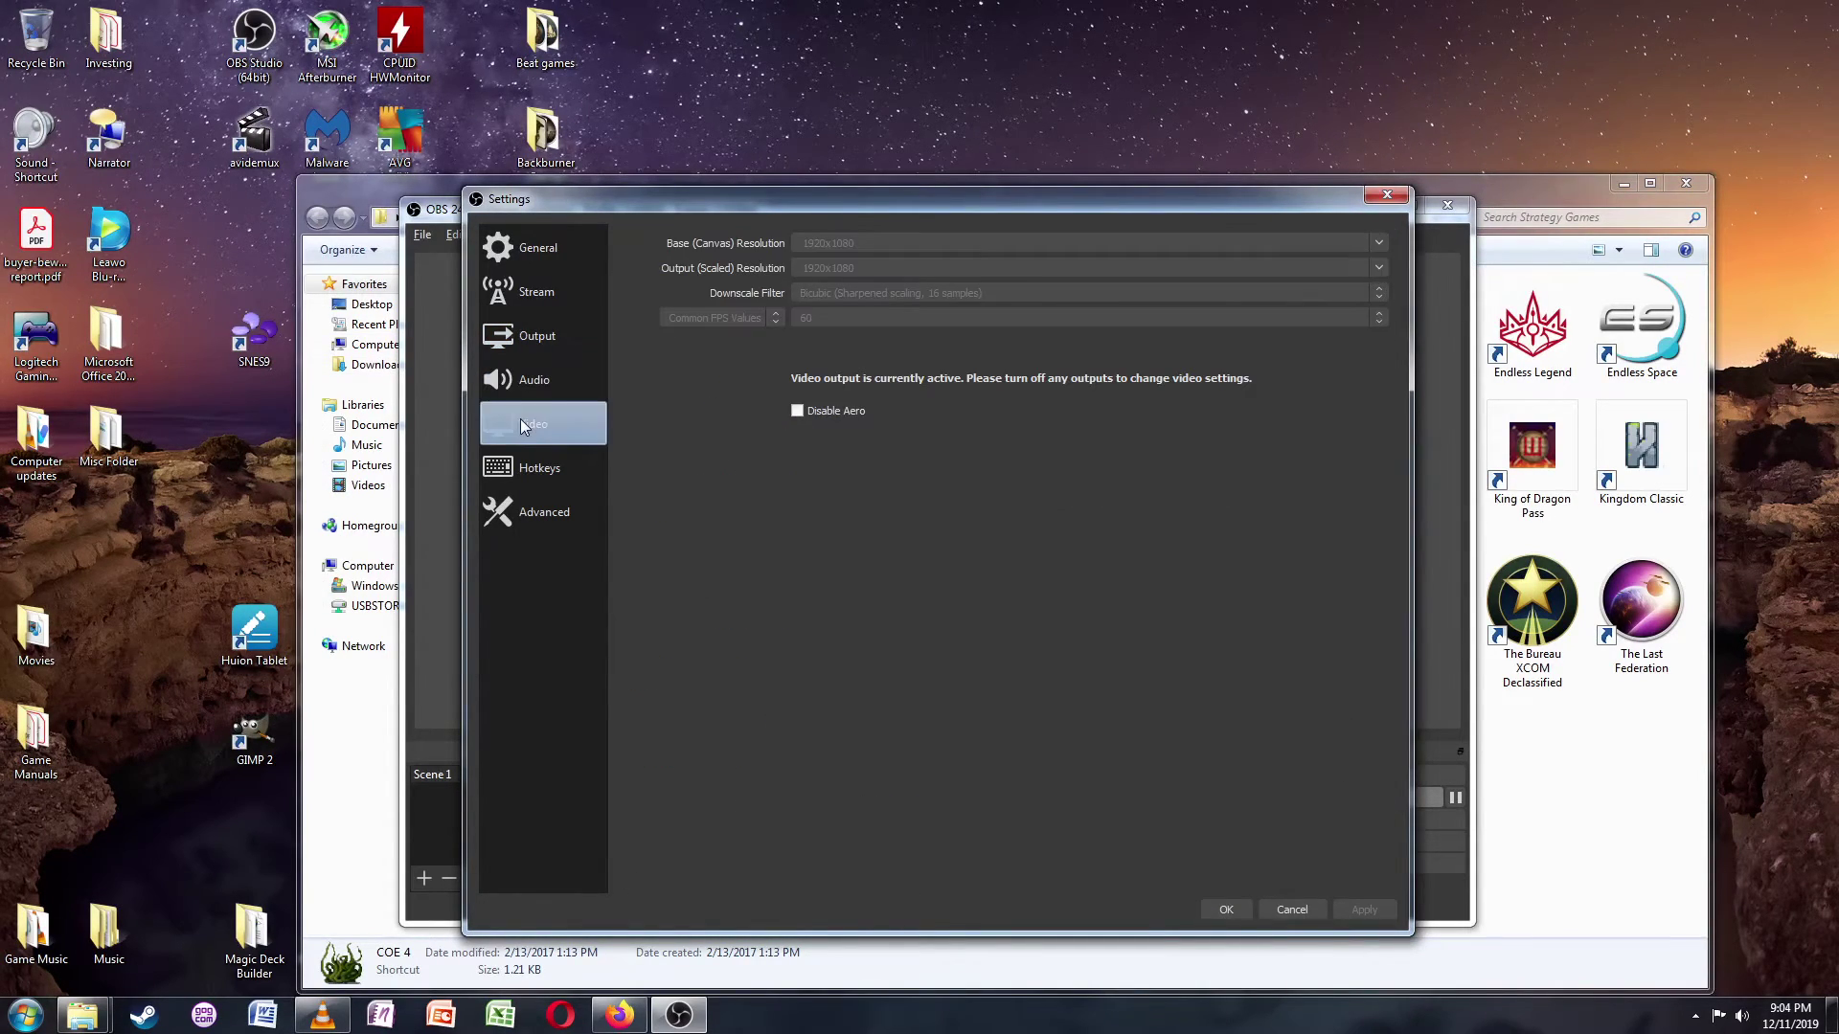
left_click(521, 470)
left_click(519, 517)
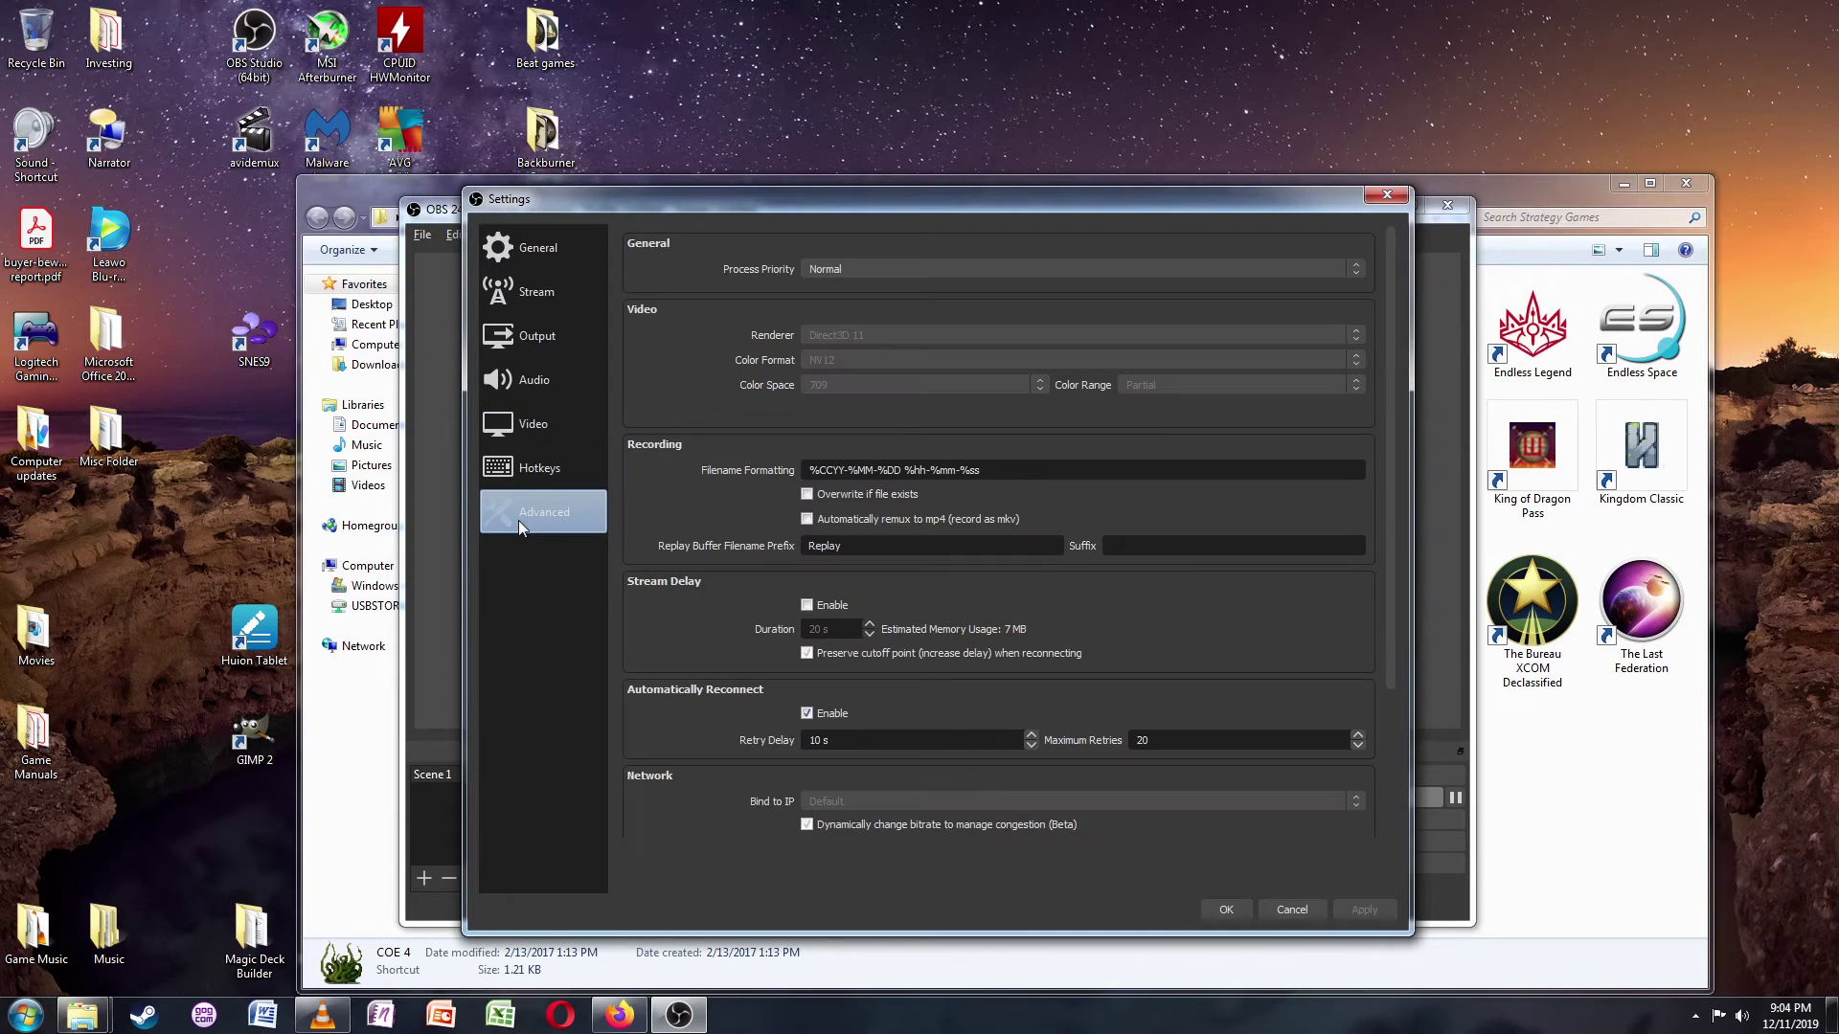
left_click(519, 469)
left_click(521, 427)
left_click(521, 471)
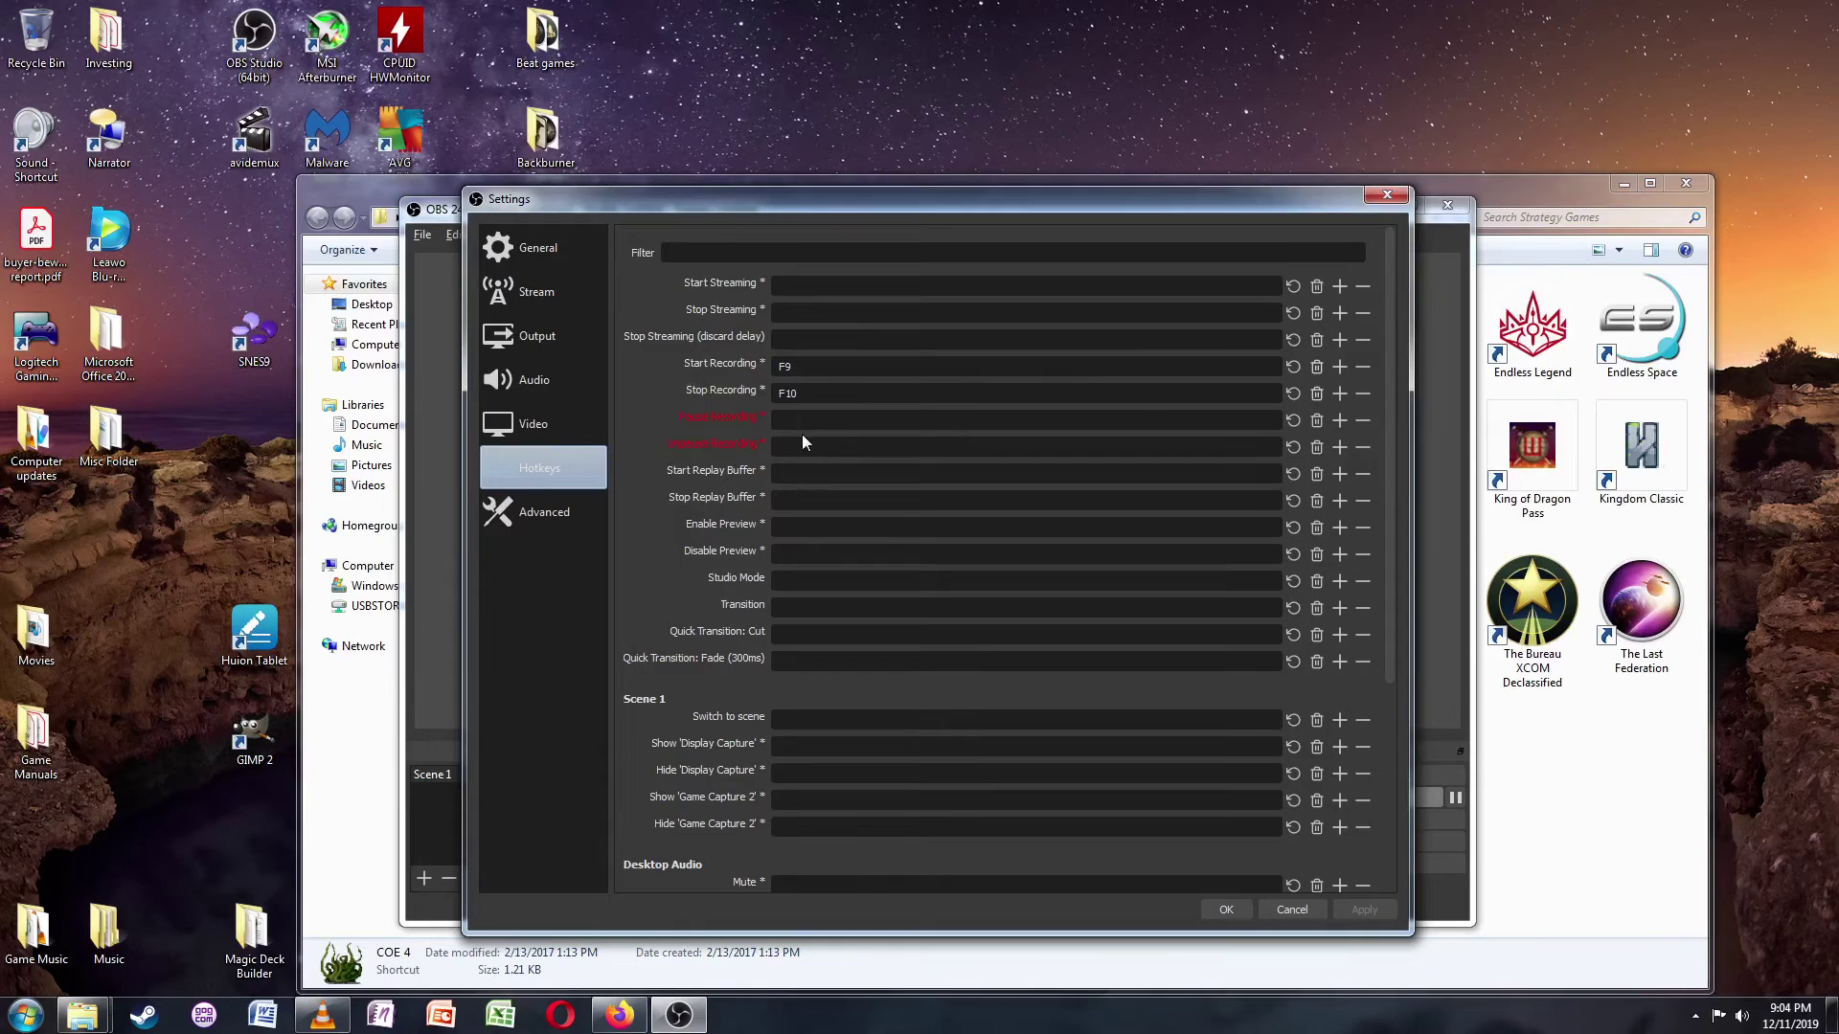
left_click(1215, 910)
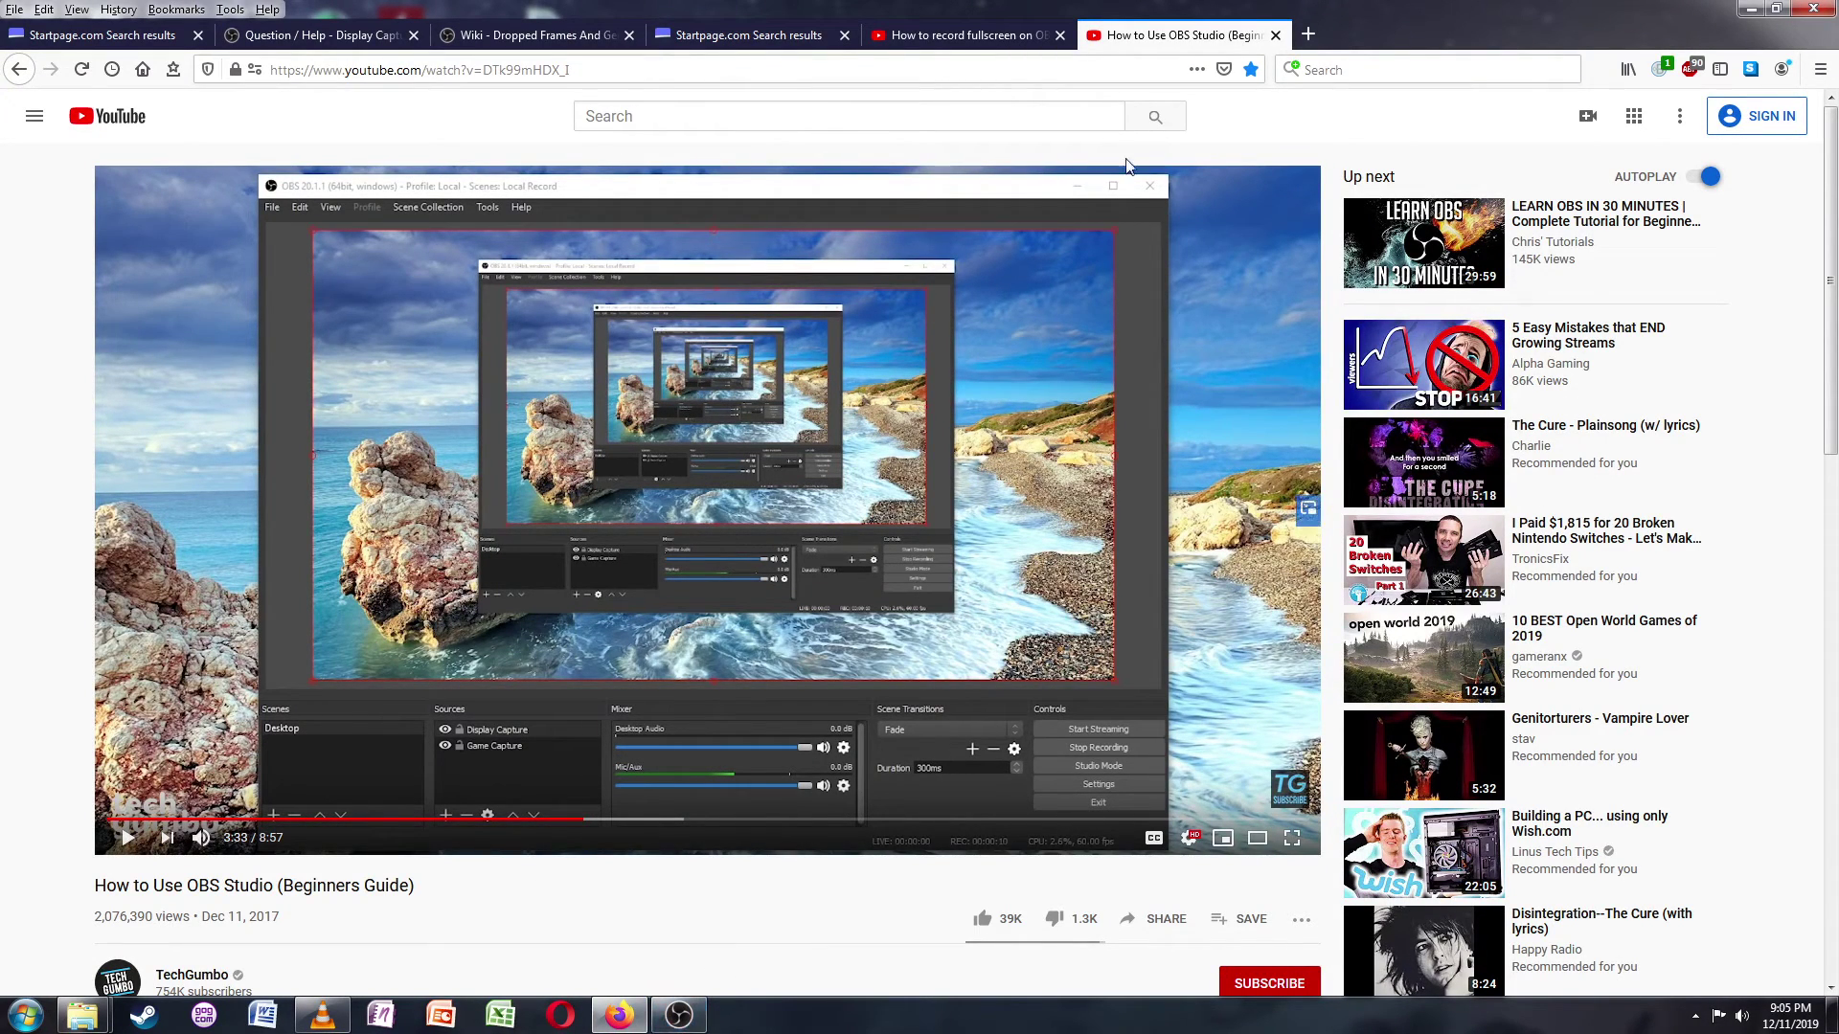
- Compare the OBS window with the "How to Use OBS Studio (Beginners Guide)" page in Firefox, and minimize the browser
left_click(699, 1025)
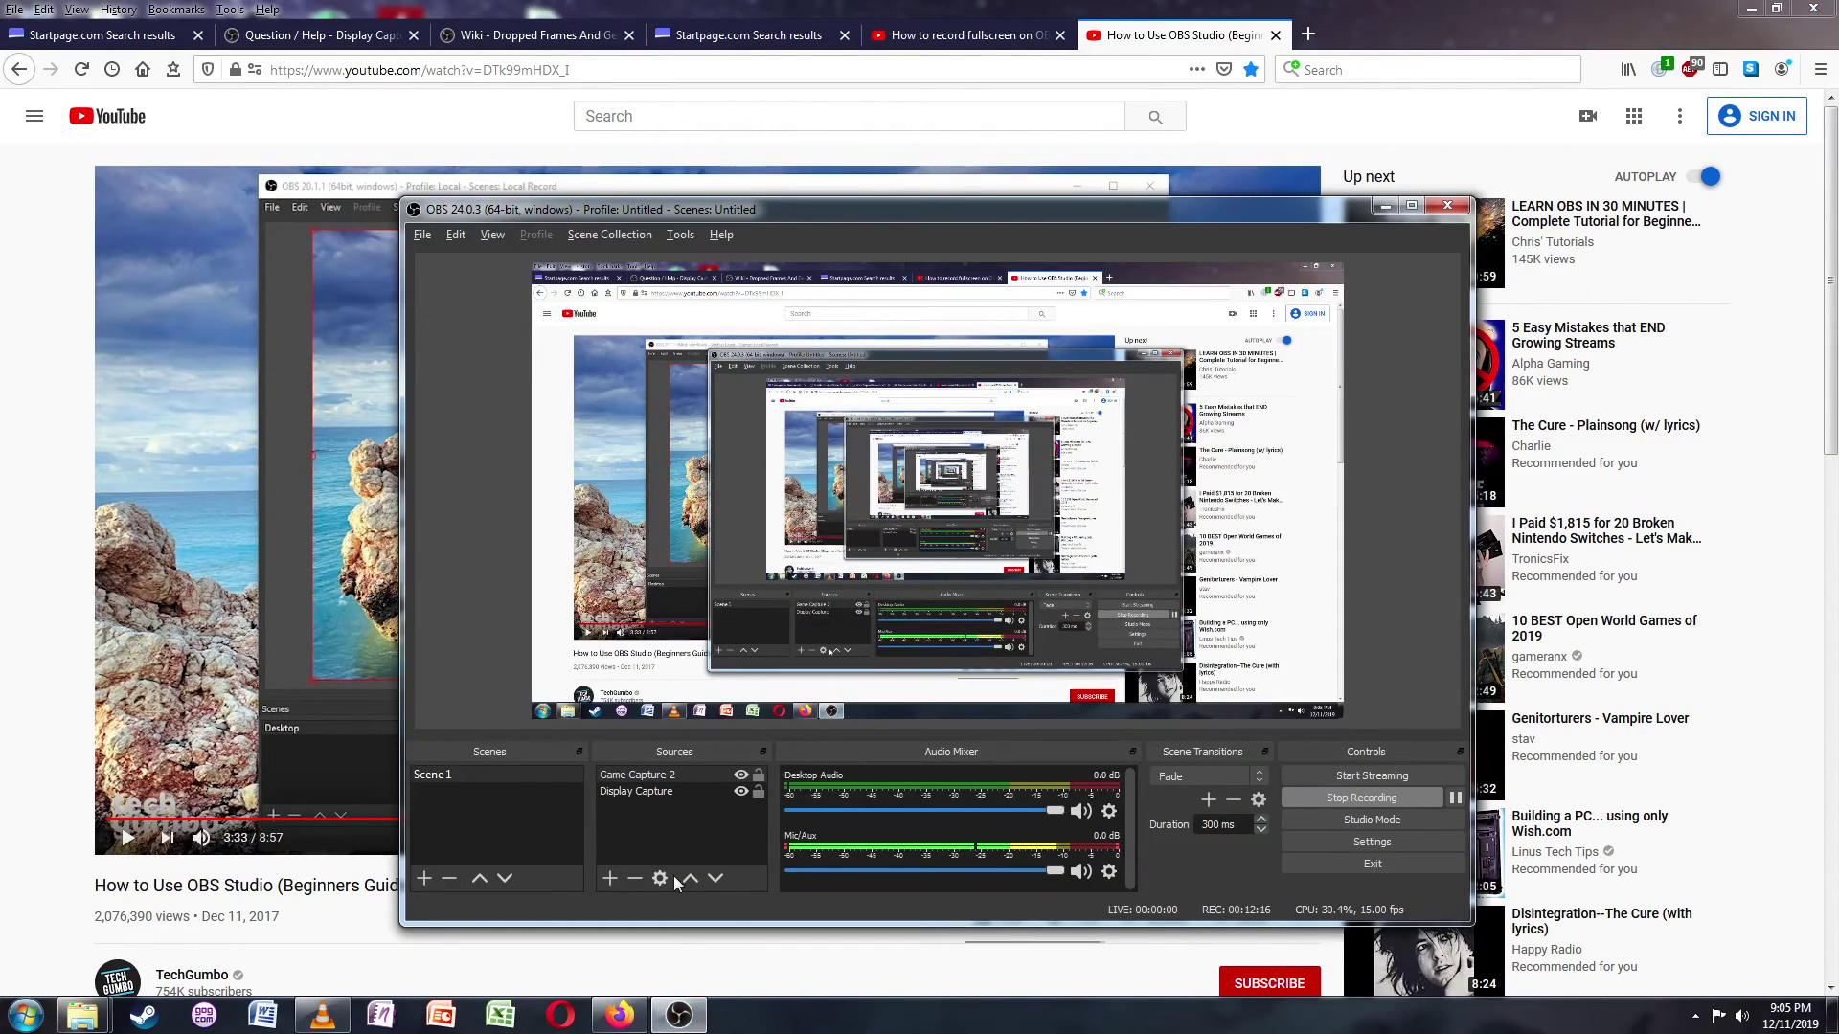
left_click(618, 1017)
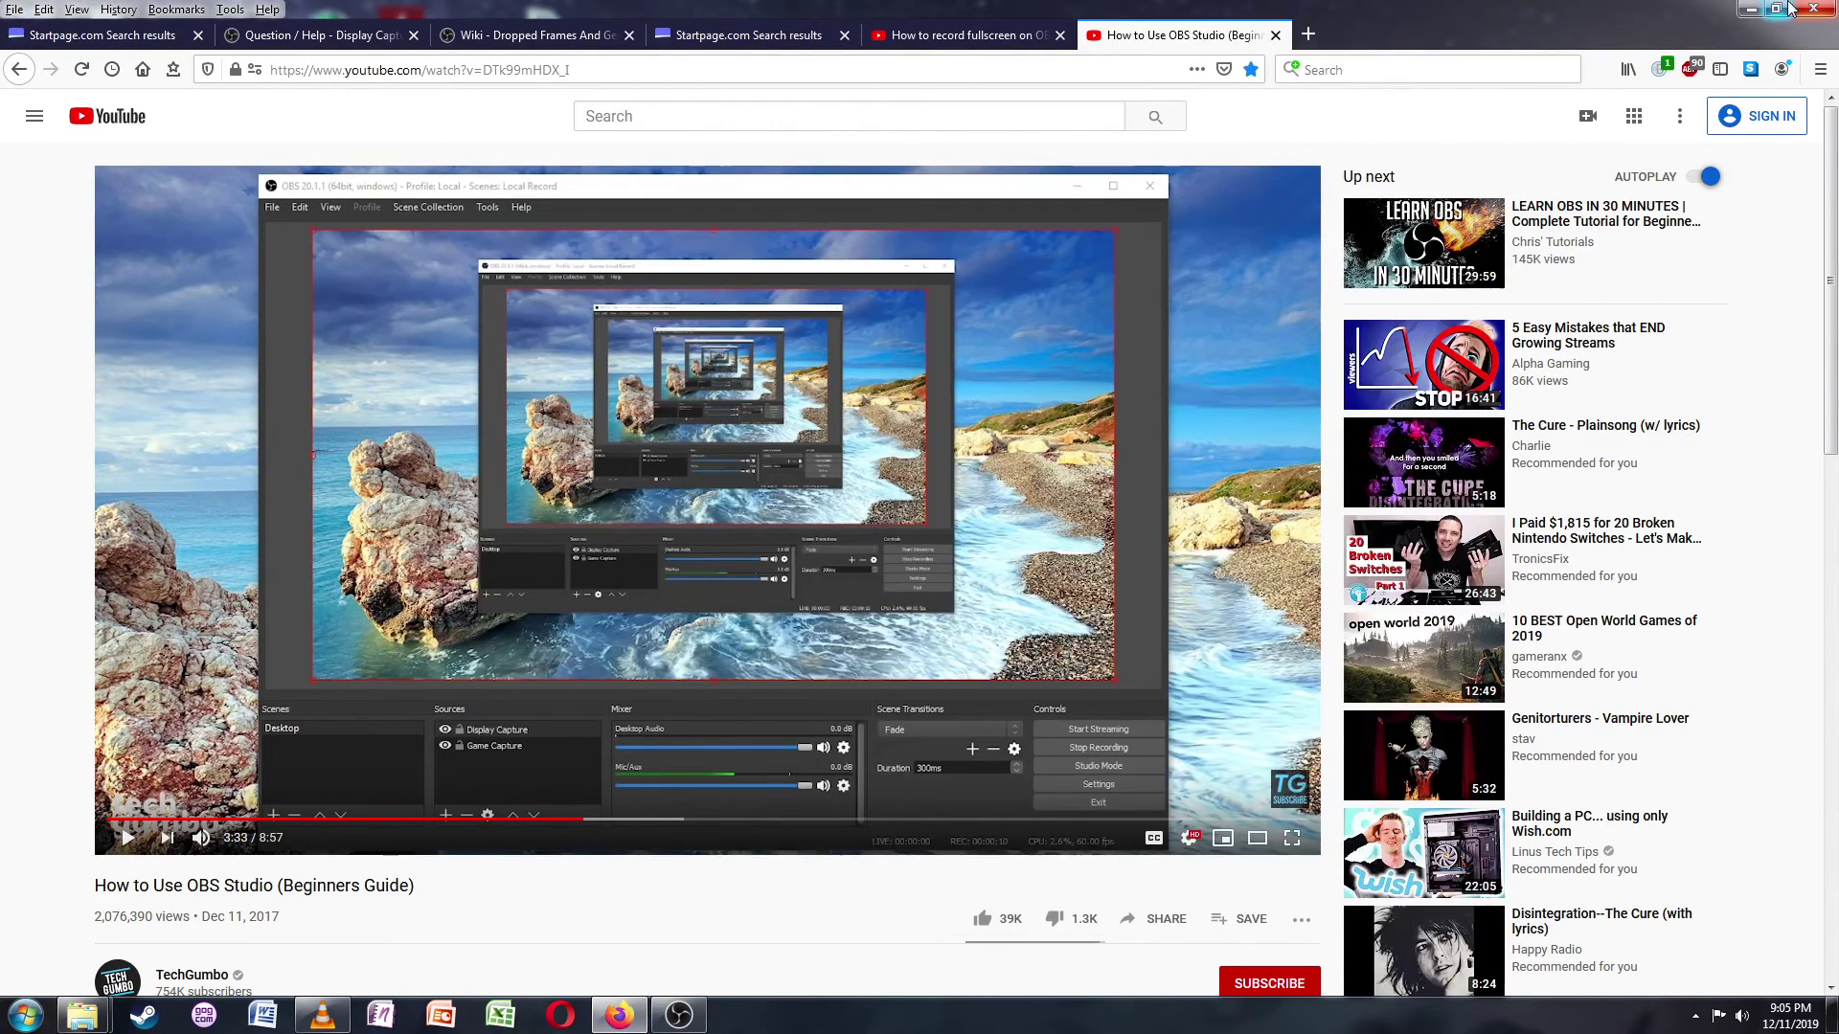
left_click(1749, 9)
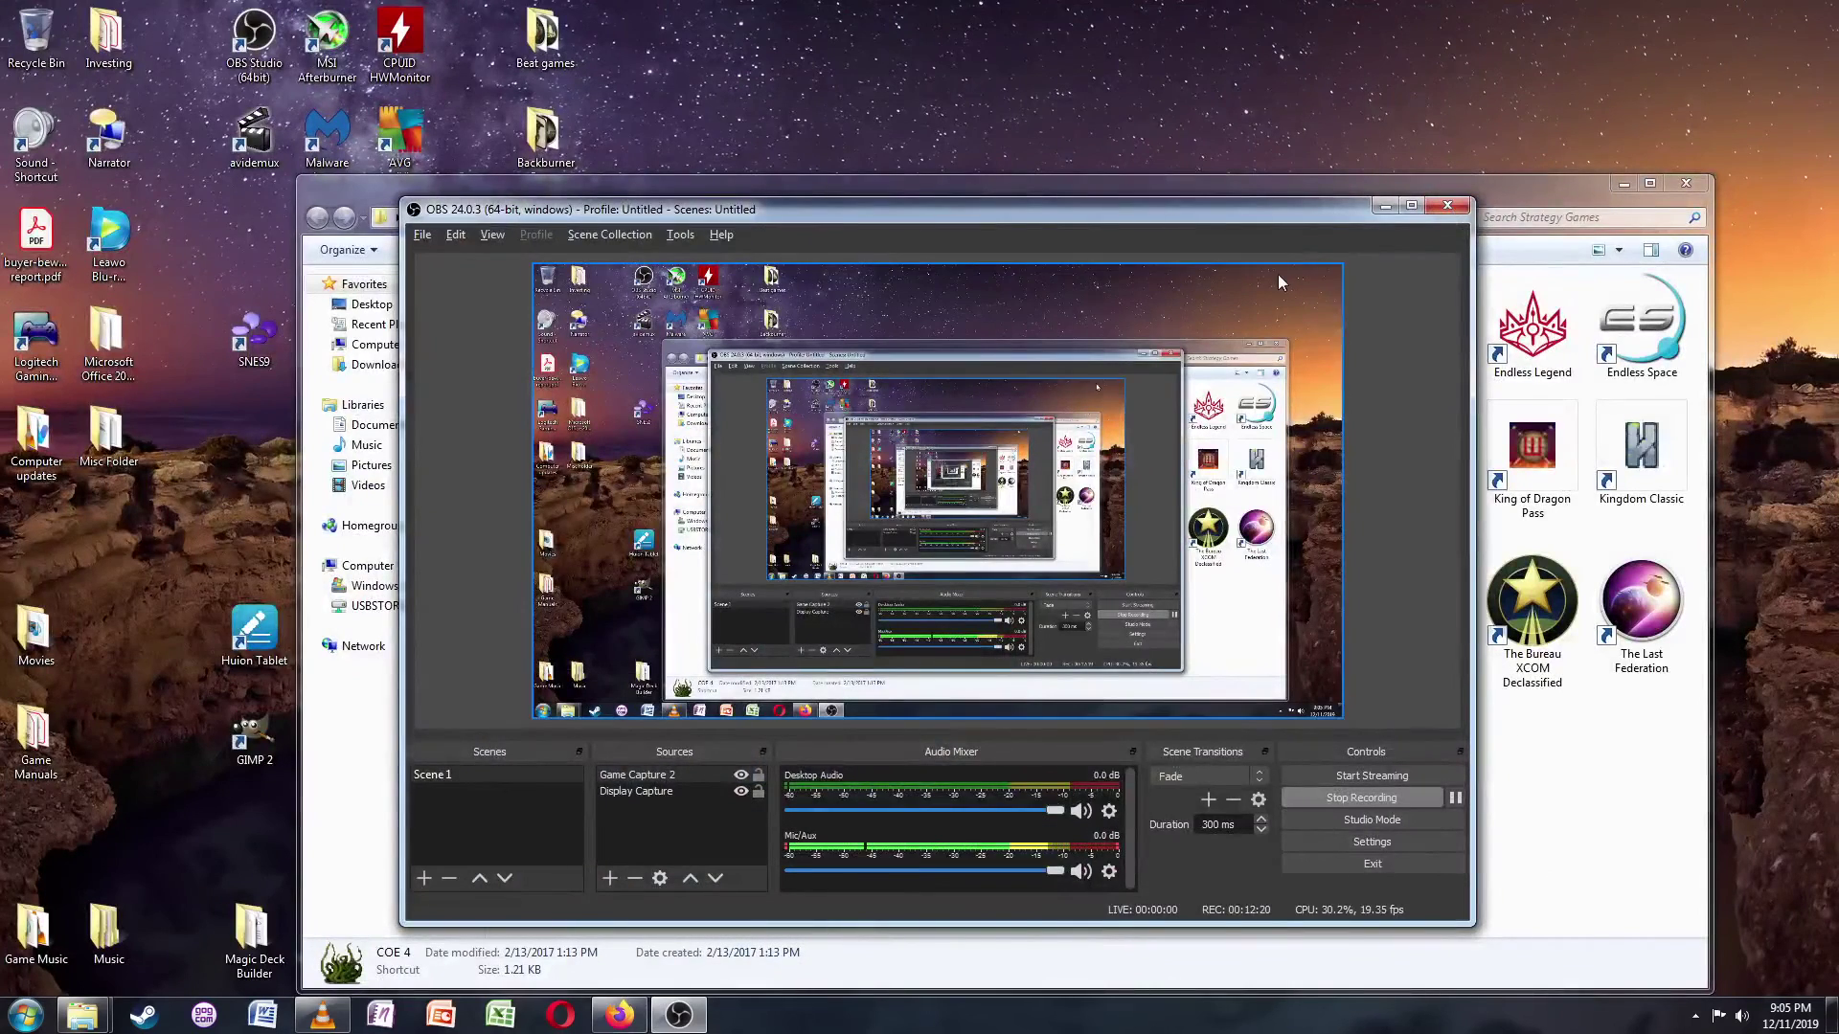
- Close the Strategy Games folder, and briefly highlight the Display Capture source in OBS before clearing the selection
left_click(1513, 183)
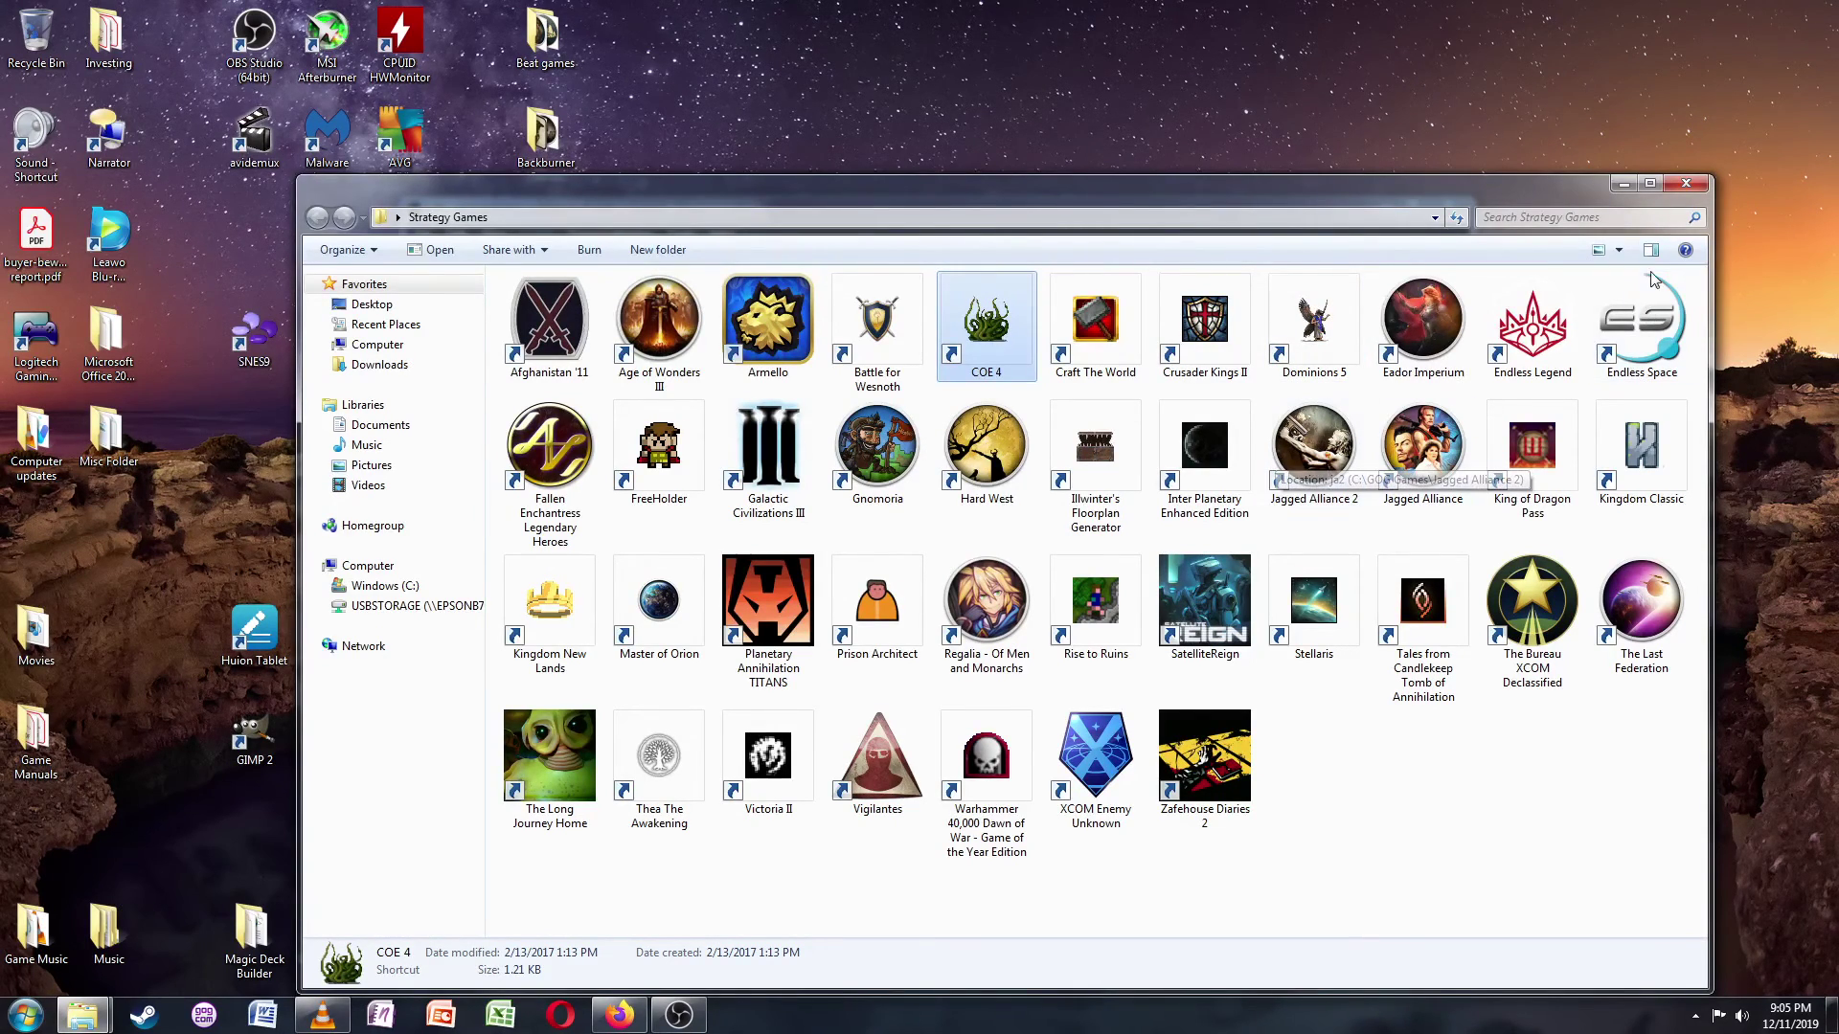
left_click(1680, 188)
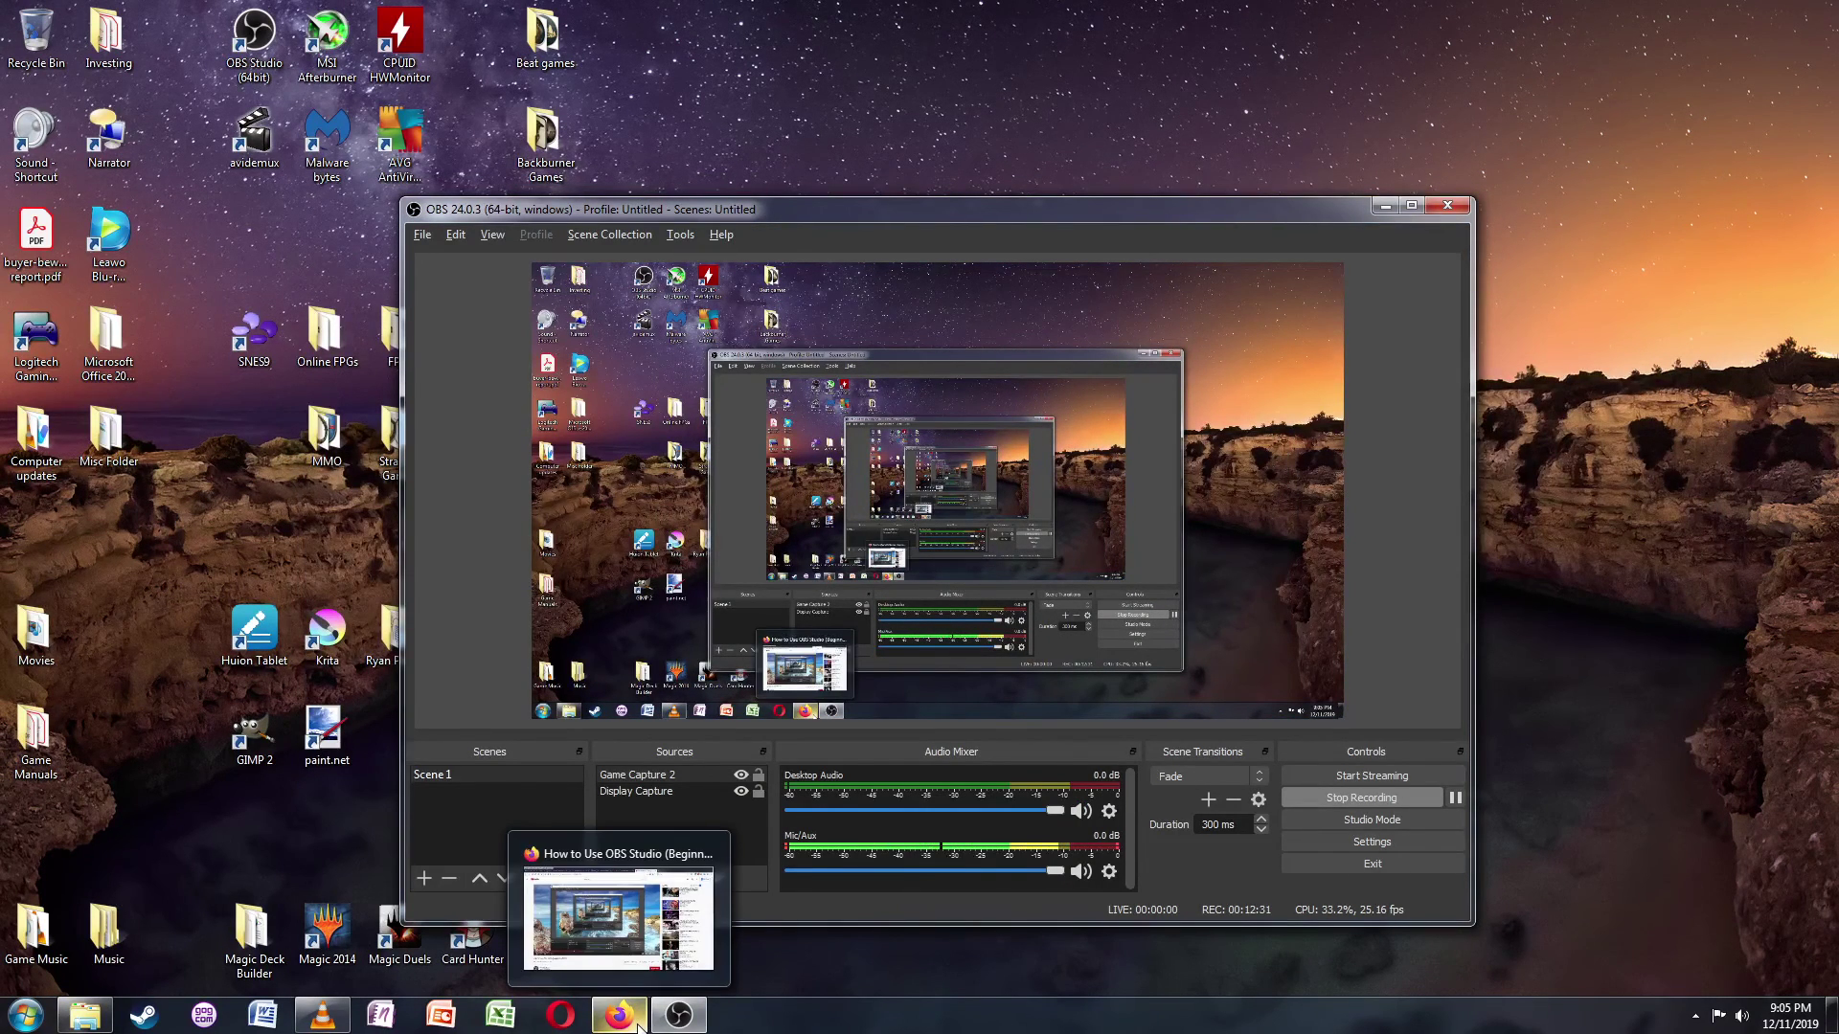
left_click(714, 791)
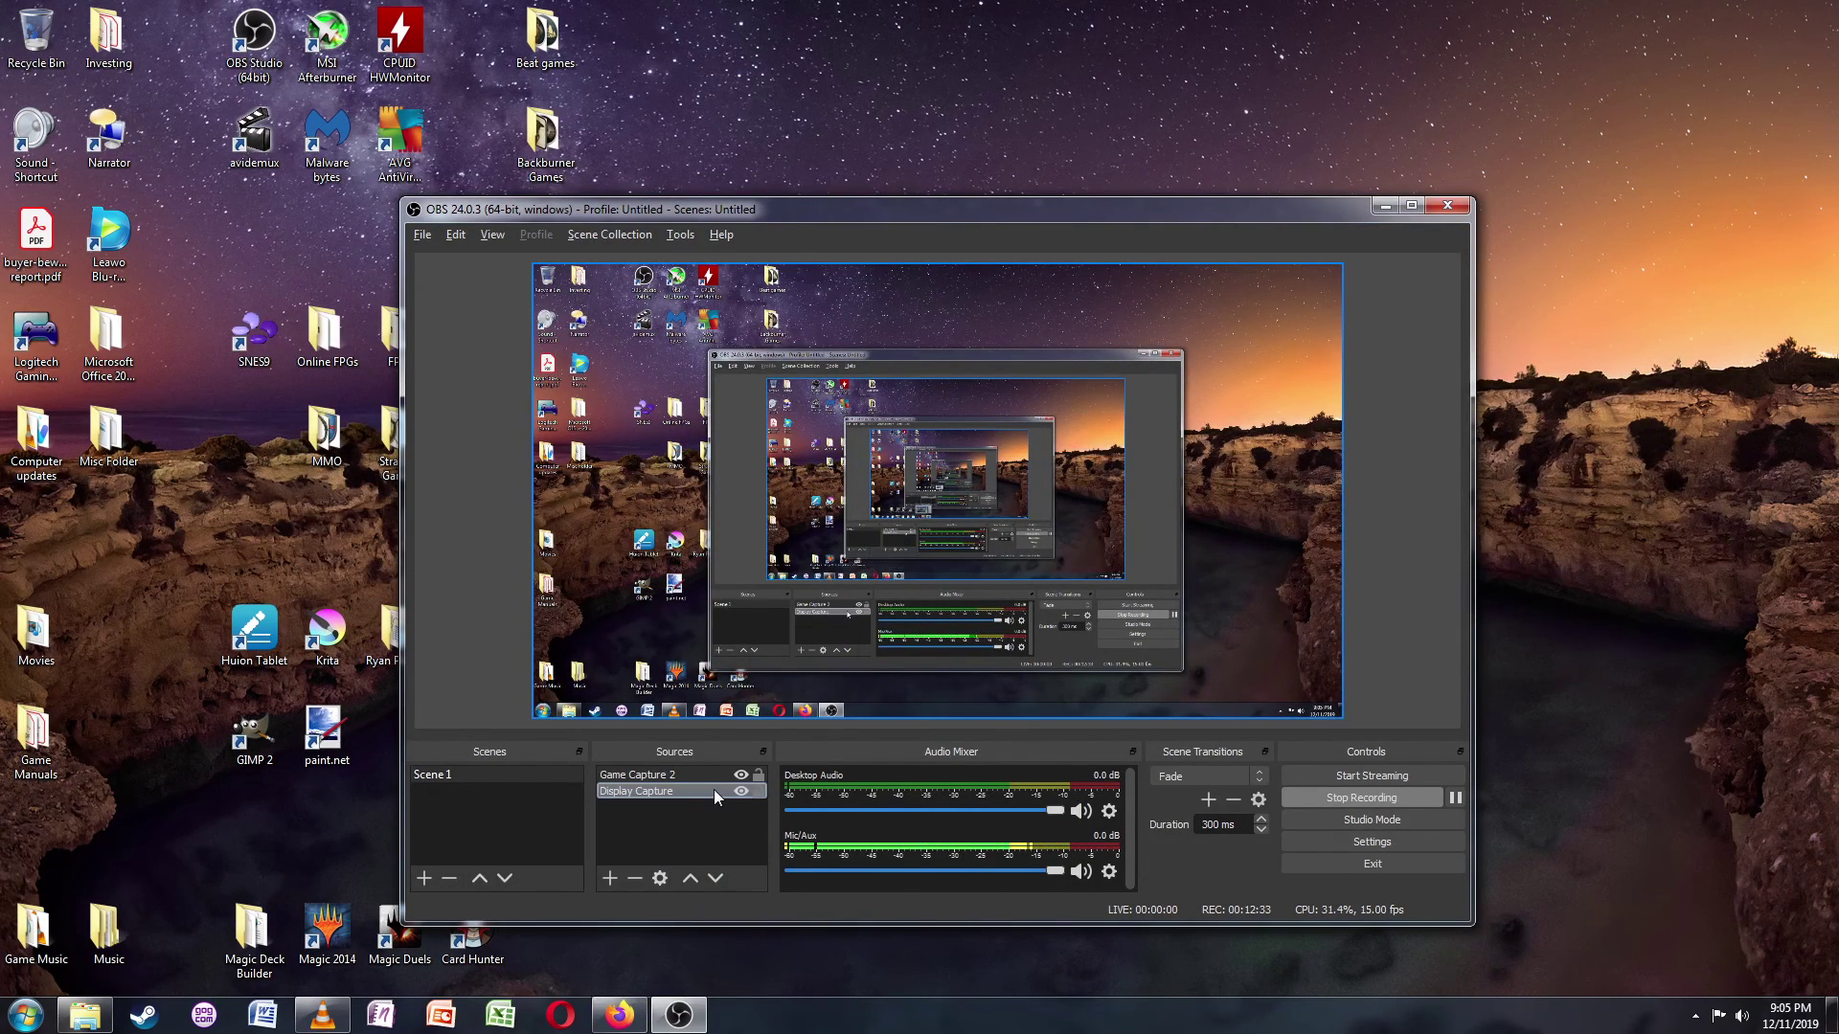
left_click(737, 822)
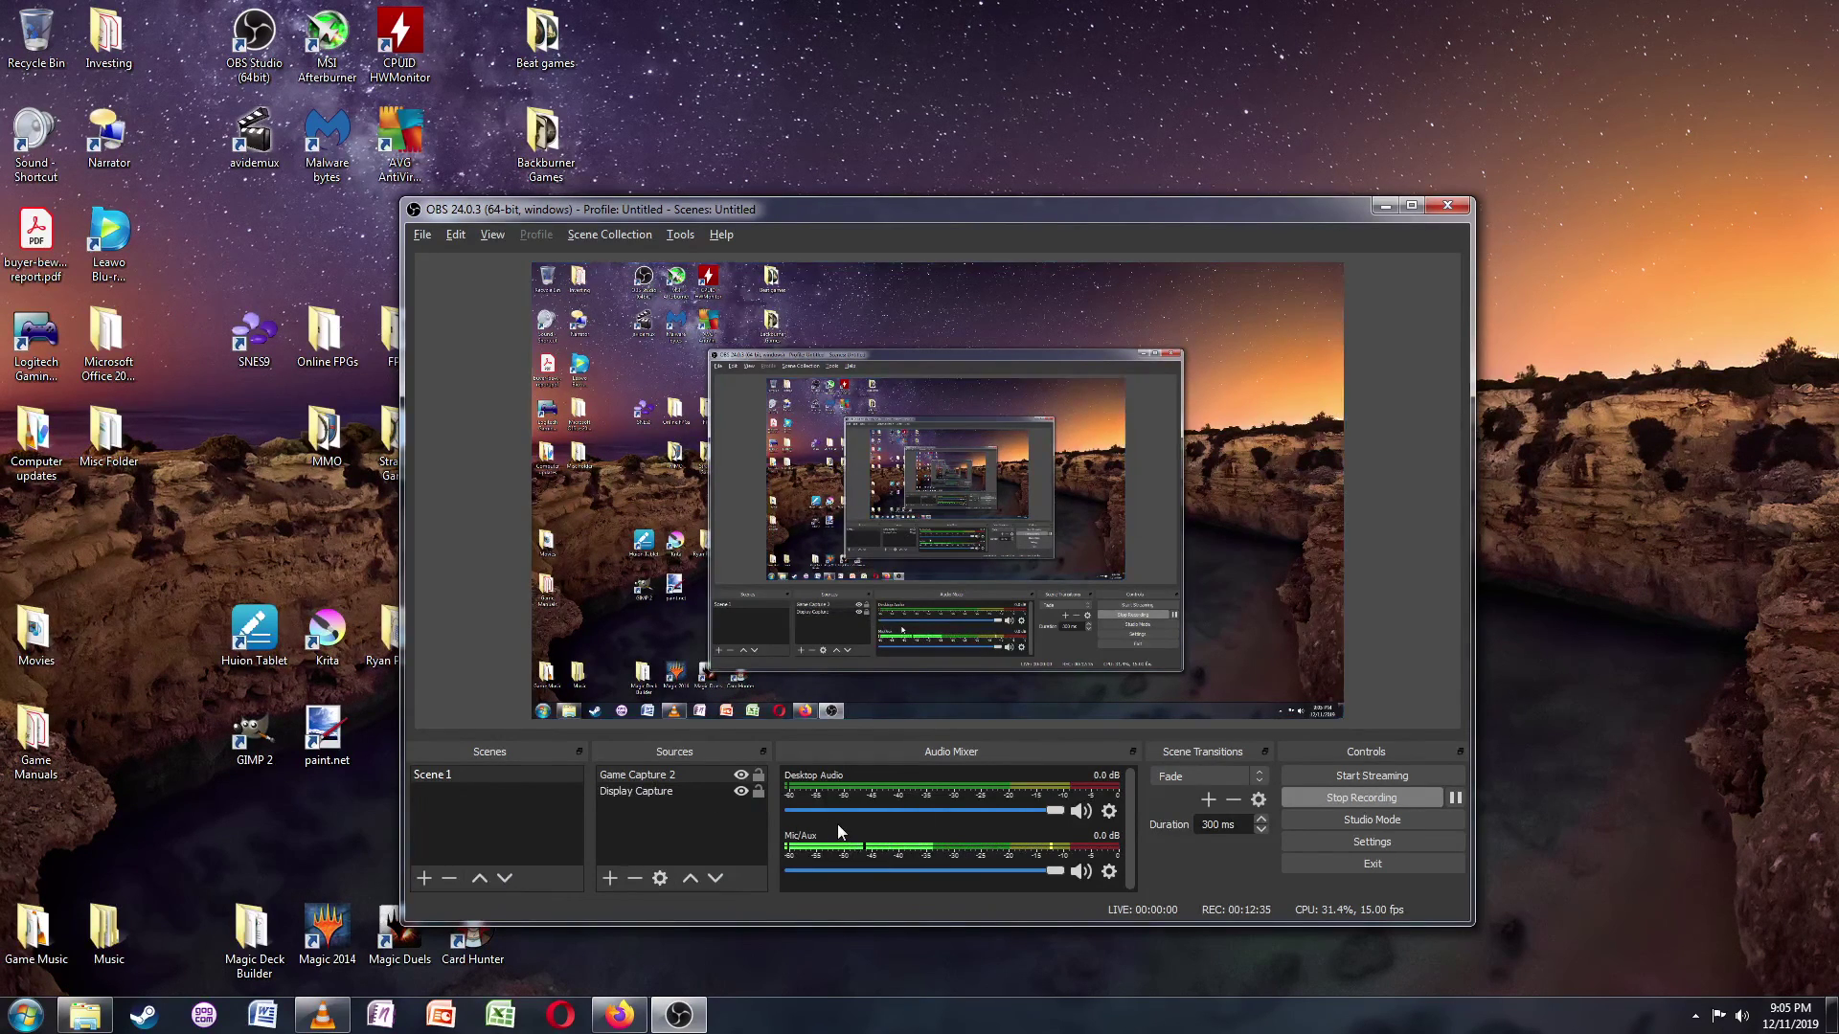